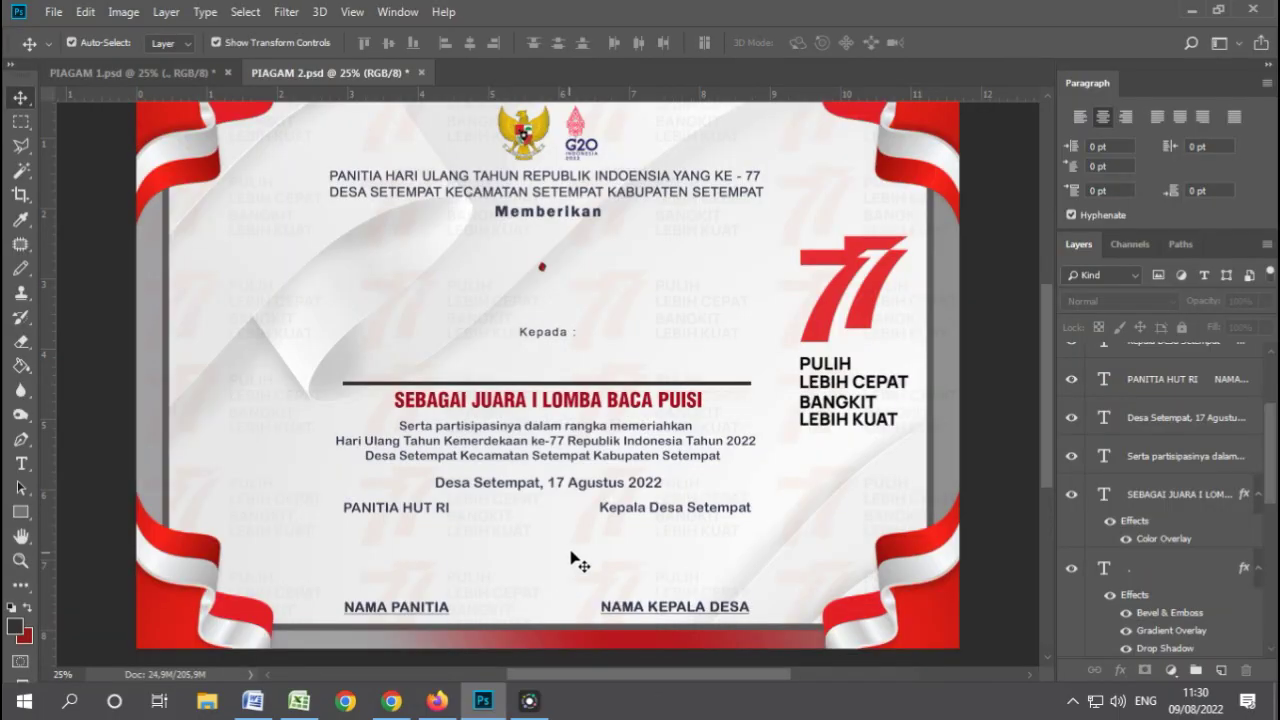
Select the Type tool to start the certificate title on PIAGAM 2.
click(22, 463)
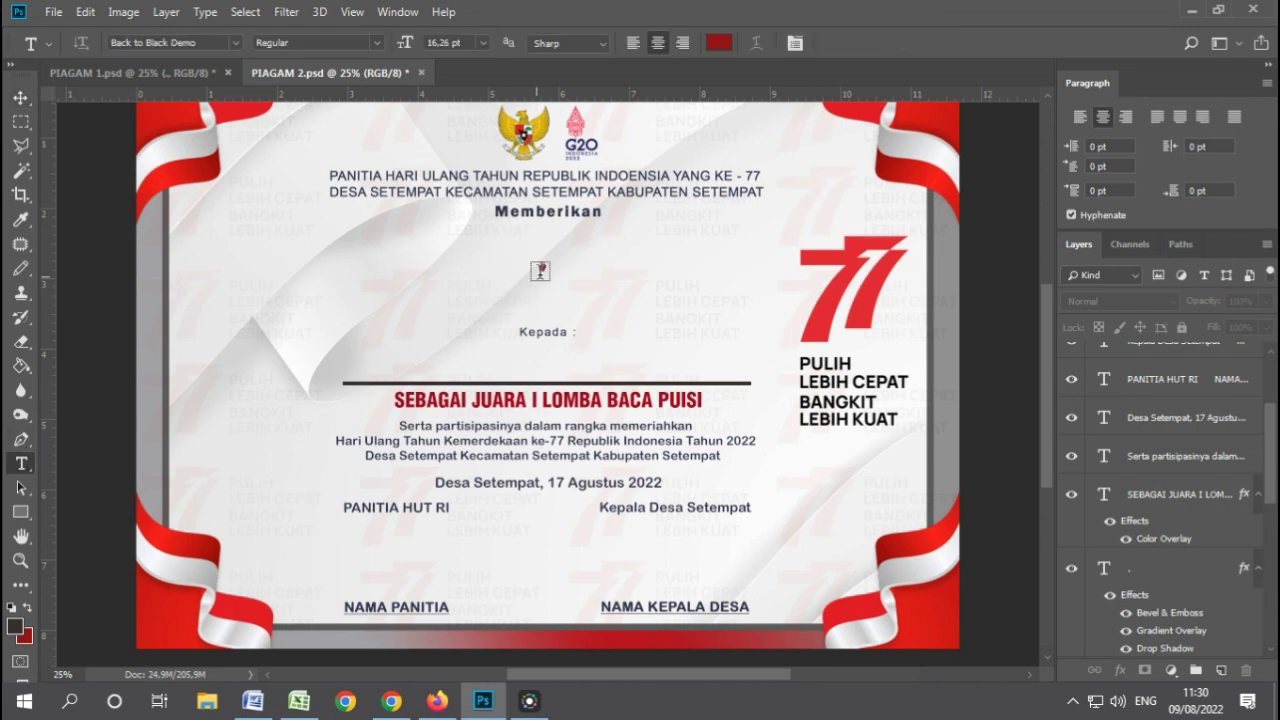
Add the styled script title 'Piagam Penghargaa' below 'Memberikan' on PIAGAM 2.
click(543, 265)
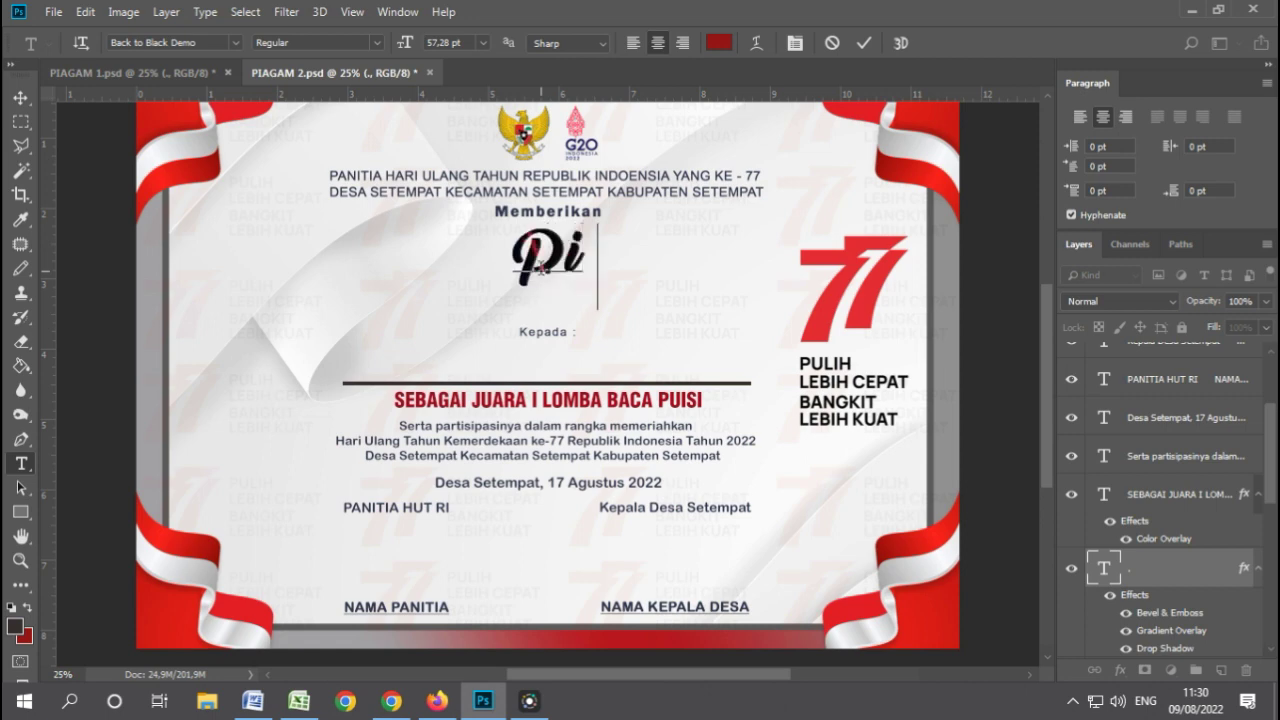
text(agam P)
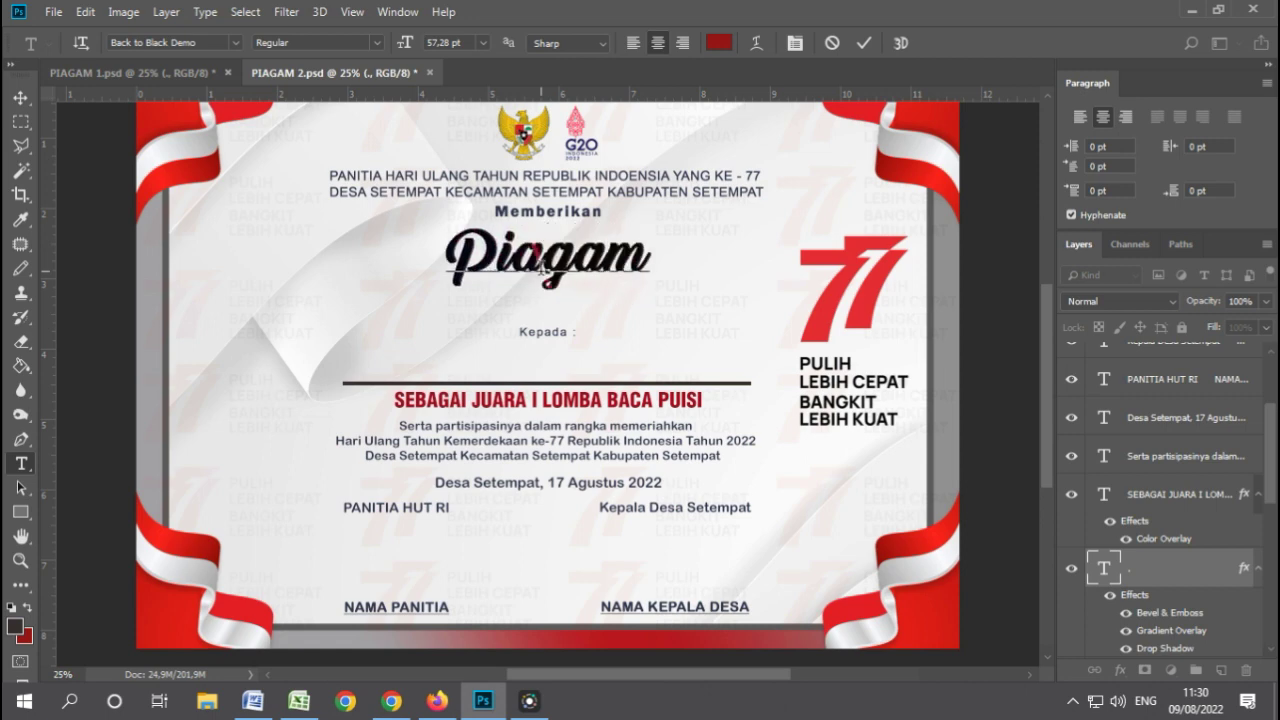
text(enghargaa)
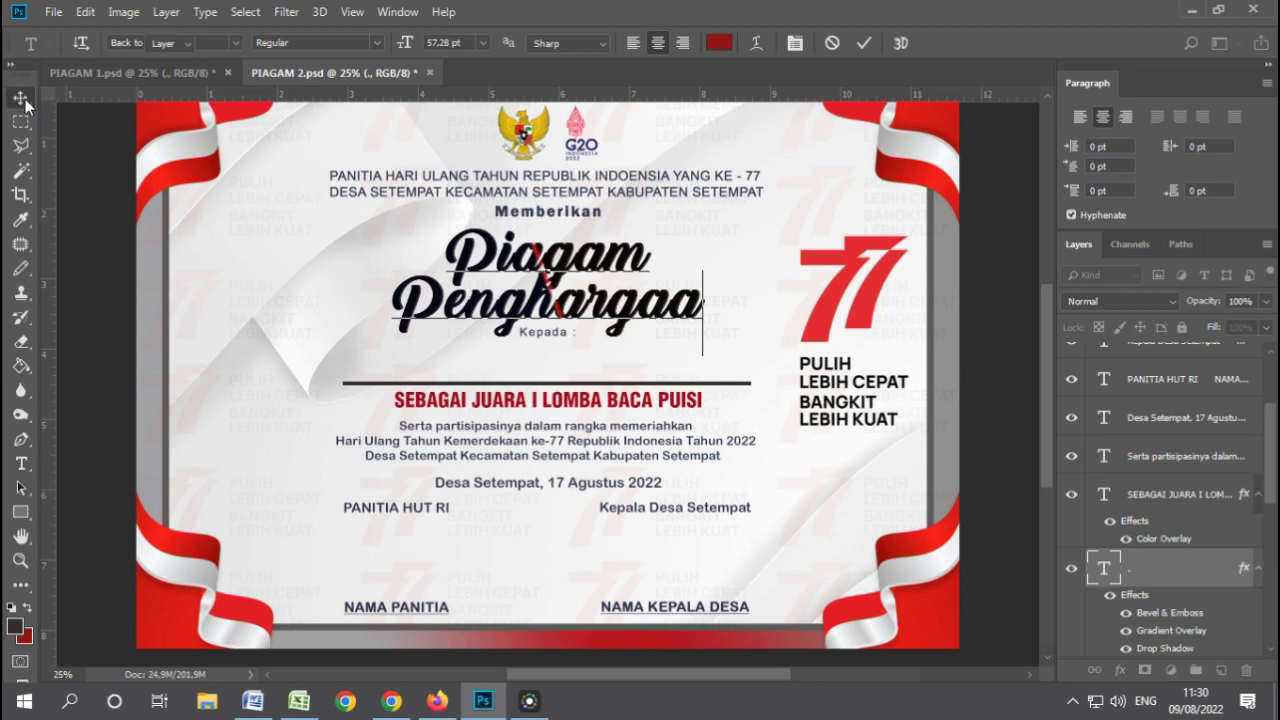
click(25, 102)
click(101, 220)
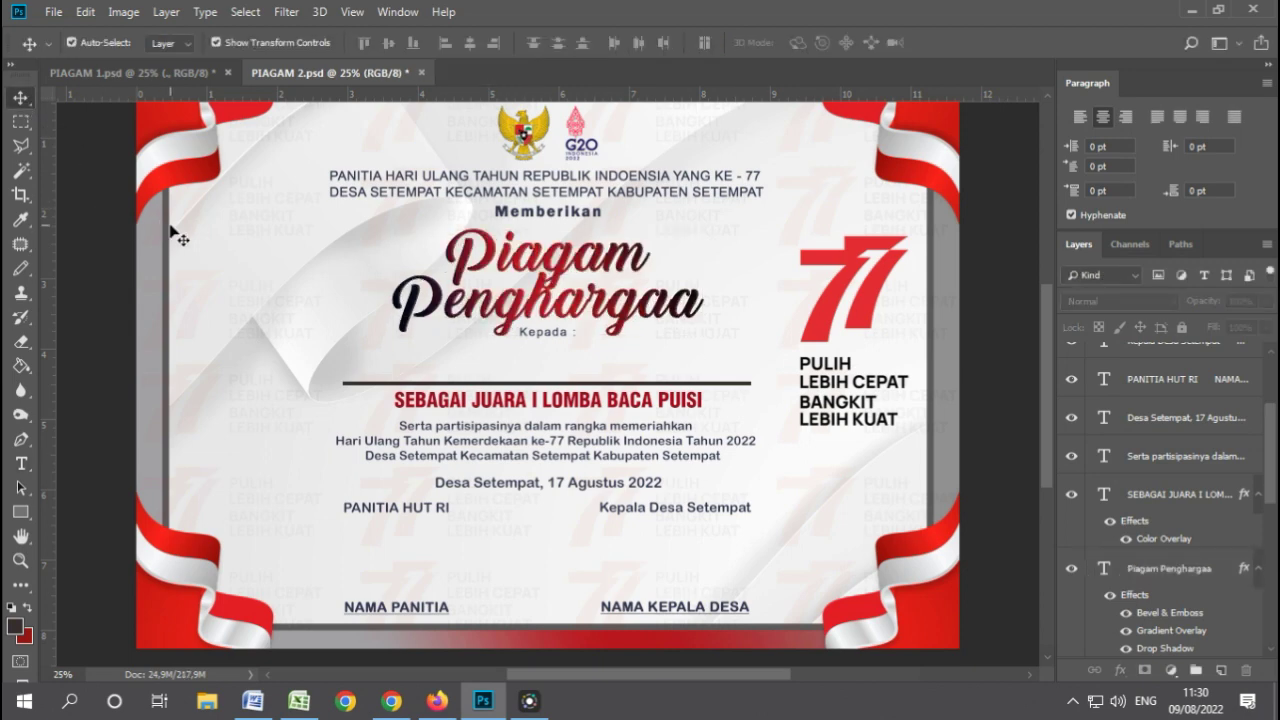
Scroll over PIAGAM 2 to review it, then switch to the PIAGAM 1 certificate.
scroll(178, 237, down, 1)
scroll(178, 237, down, 1)
scroll(180, 240, down, 1)
scroll(178, 237, up, 1)
scroll(178, 237, up, 1)
scroll(178, 237, up, 1)
scroll(178, 237, up, 1)
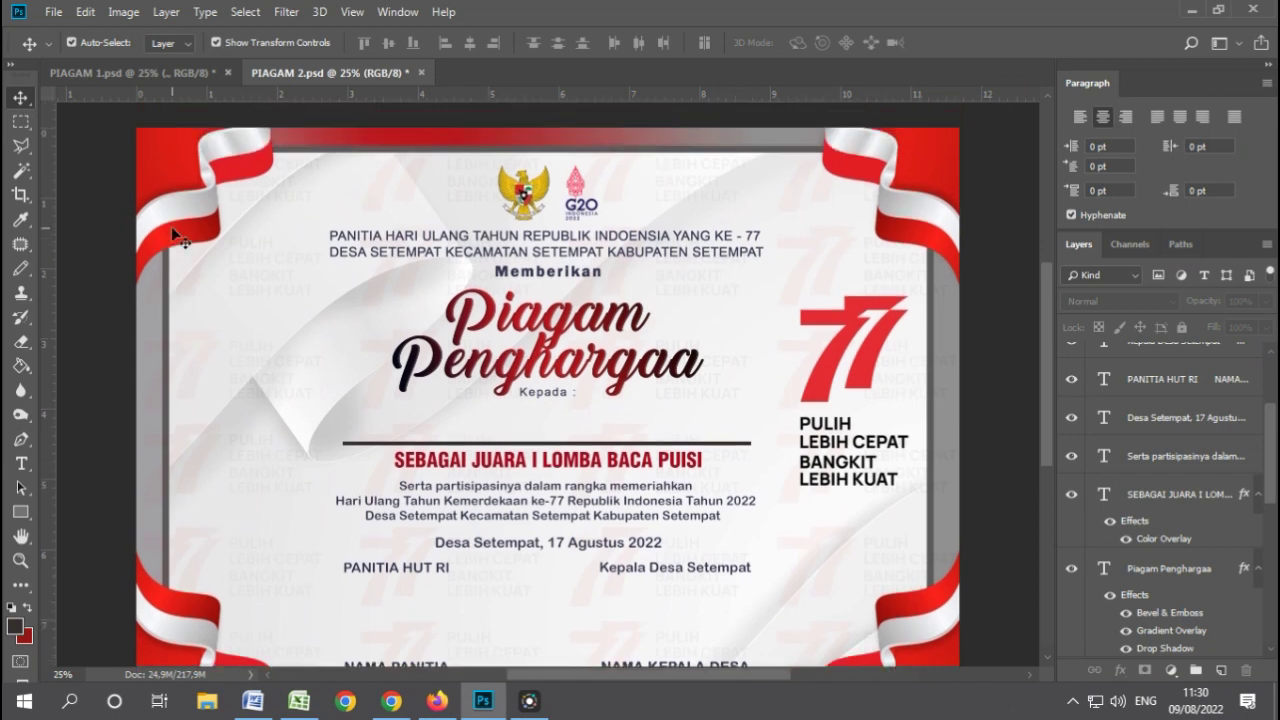
scroll(178, 237, down, 1)
scroll(179, 239, down, 1)
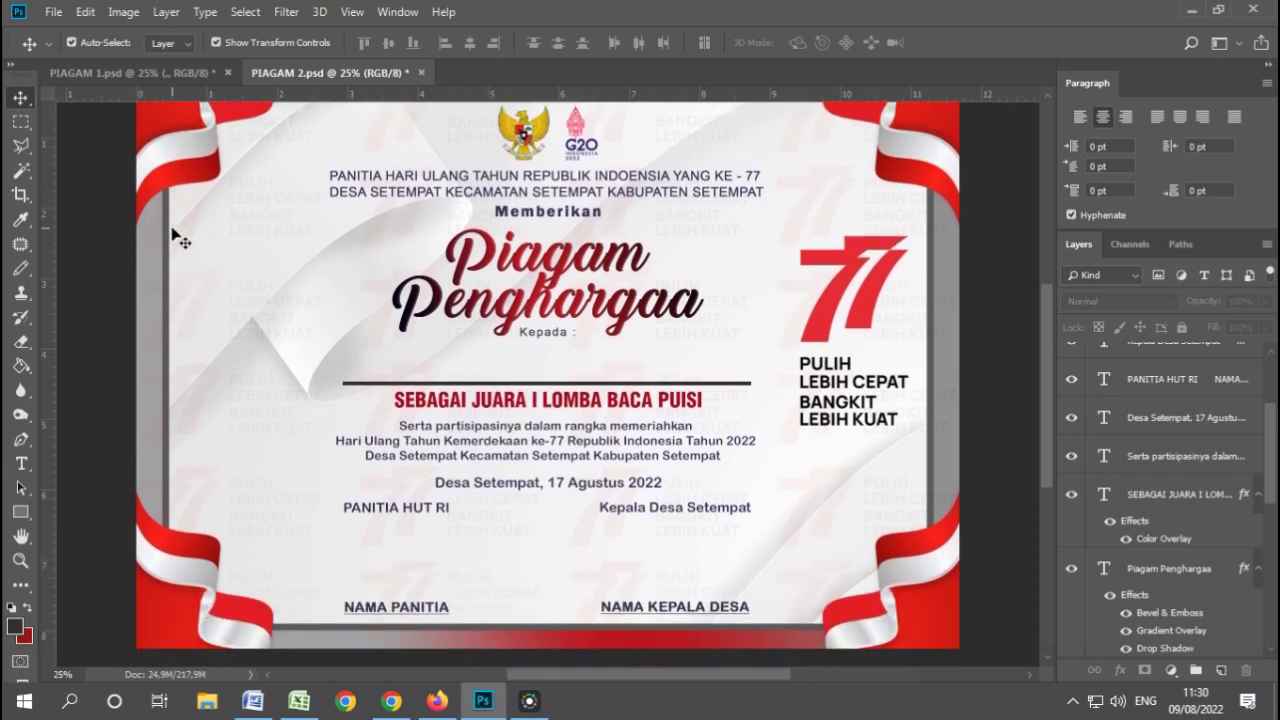
scroll(178, 237, down, 1)
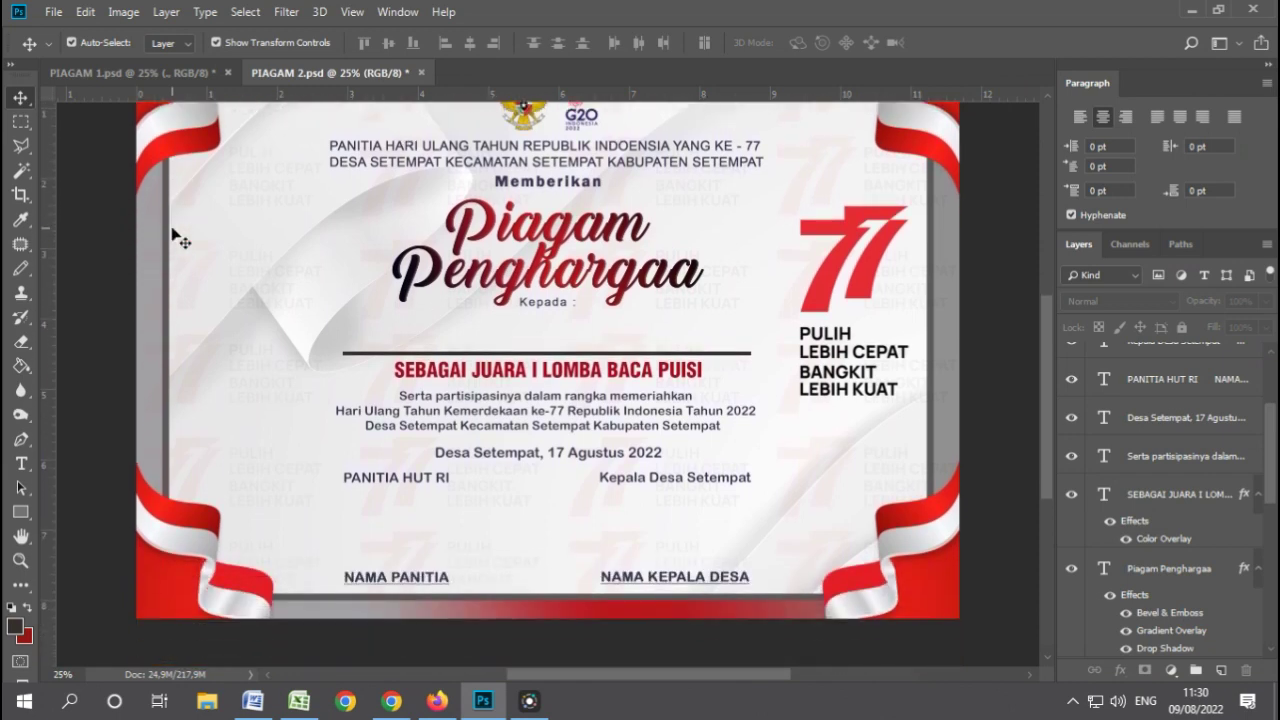
scroll(178, 237, down, 1)
scroll(178, 237, up, 2)
scroll(178, 237, up, 1)
scroll(178, 237, up, 1)
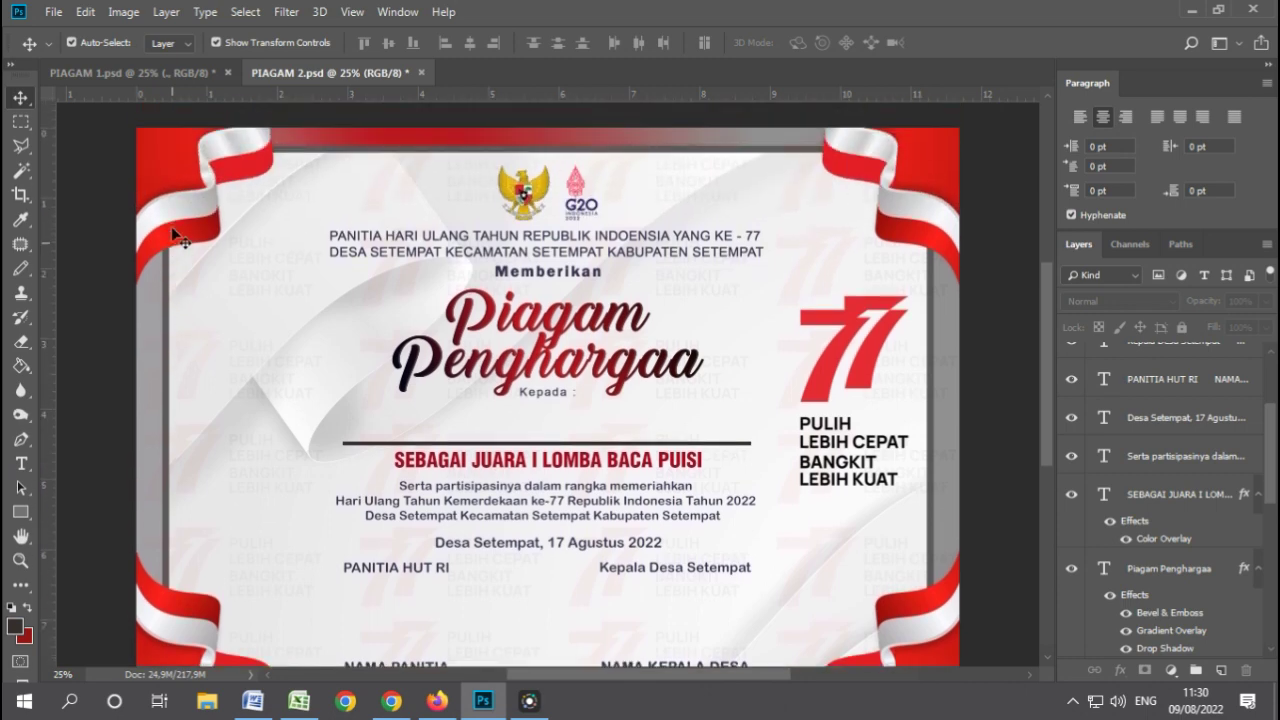
click(137, 75)
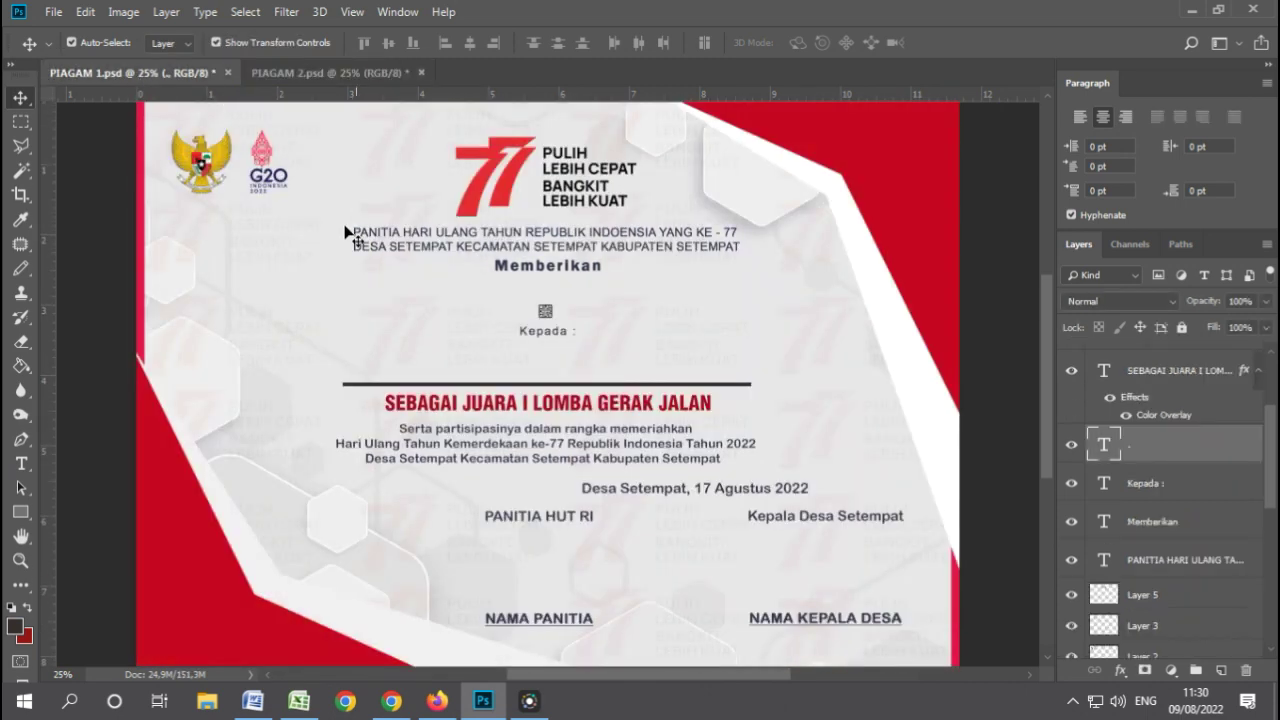
Add the dark script title 'Piagam Penghargaa' centred below 'Memberikan' on PIAGAM 1.
click(29, 456)
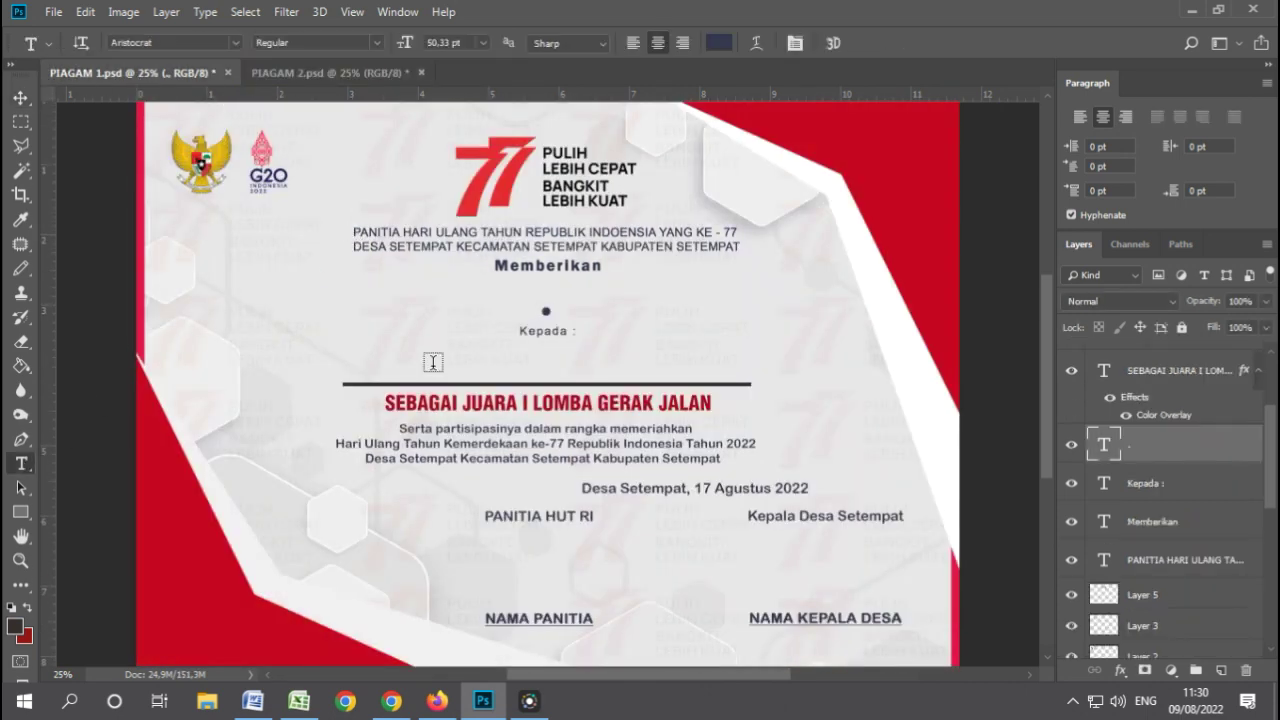
click(547, 301)
text(Diagam)
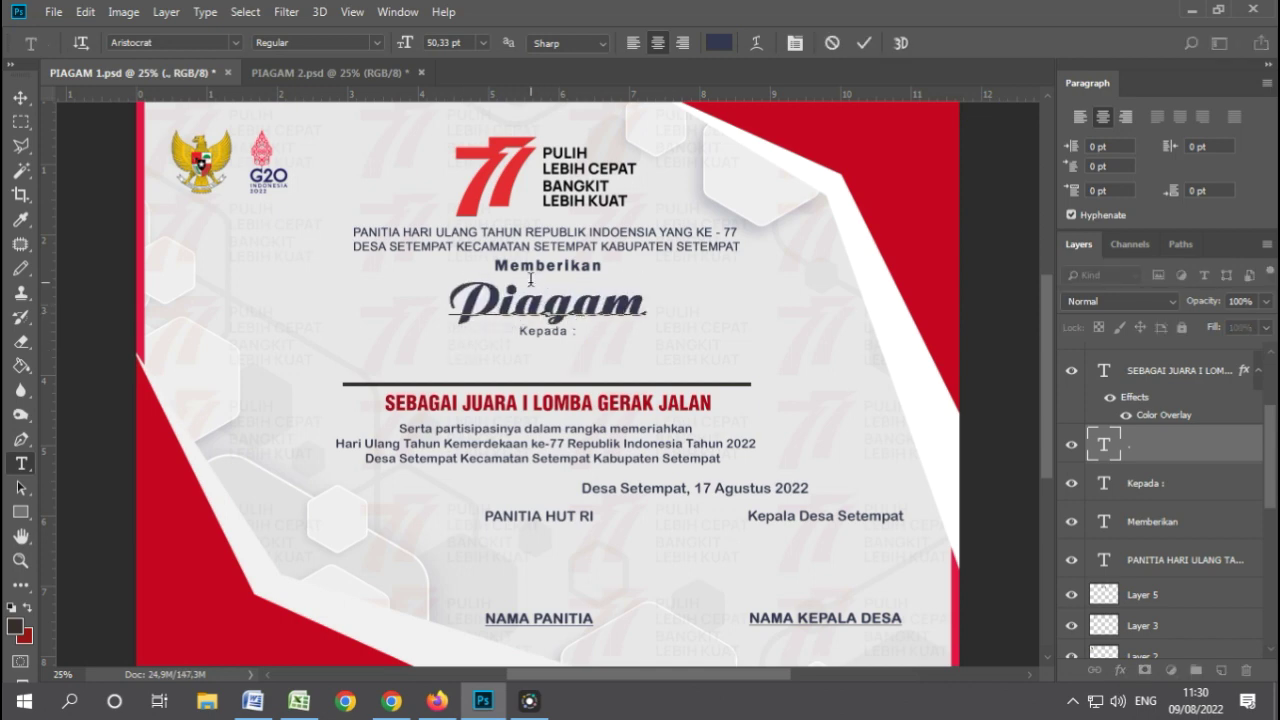
text( Deng)
text(hargaa)
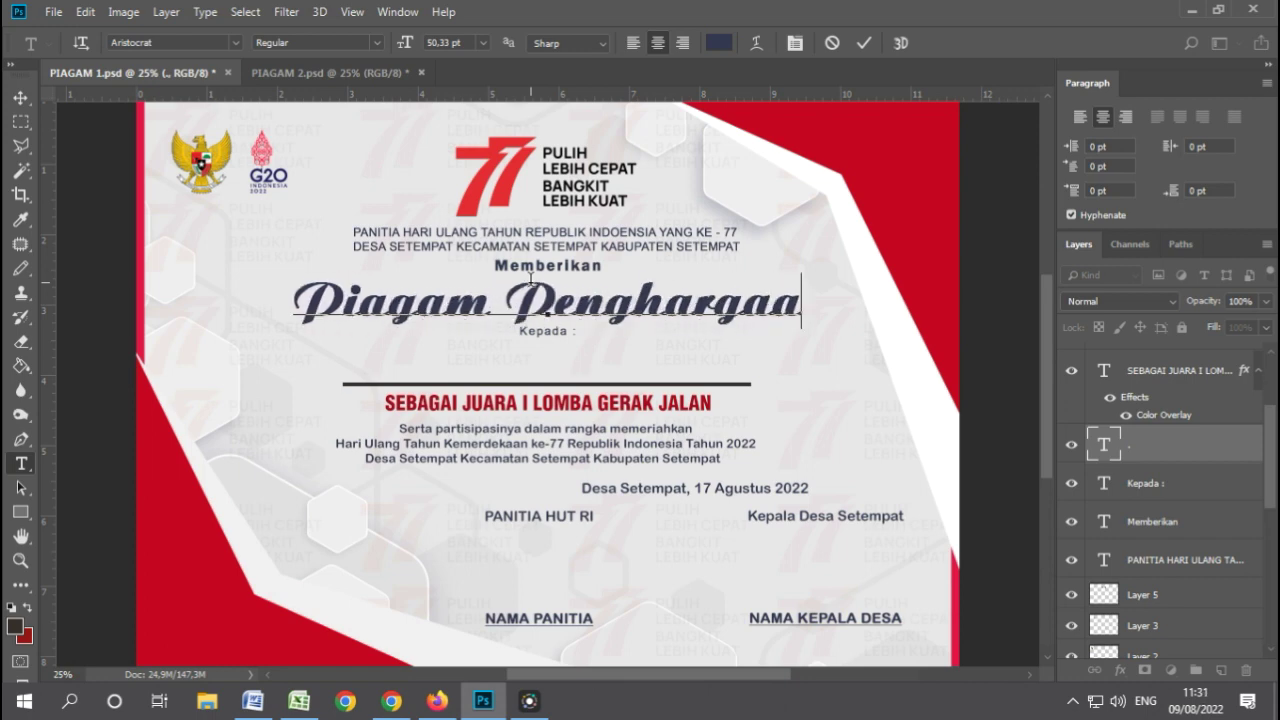
click(85, 207)
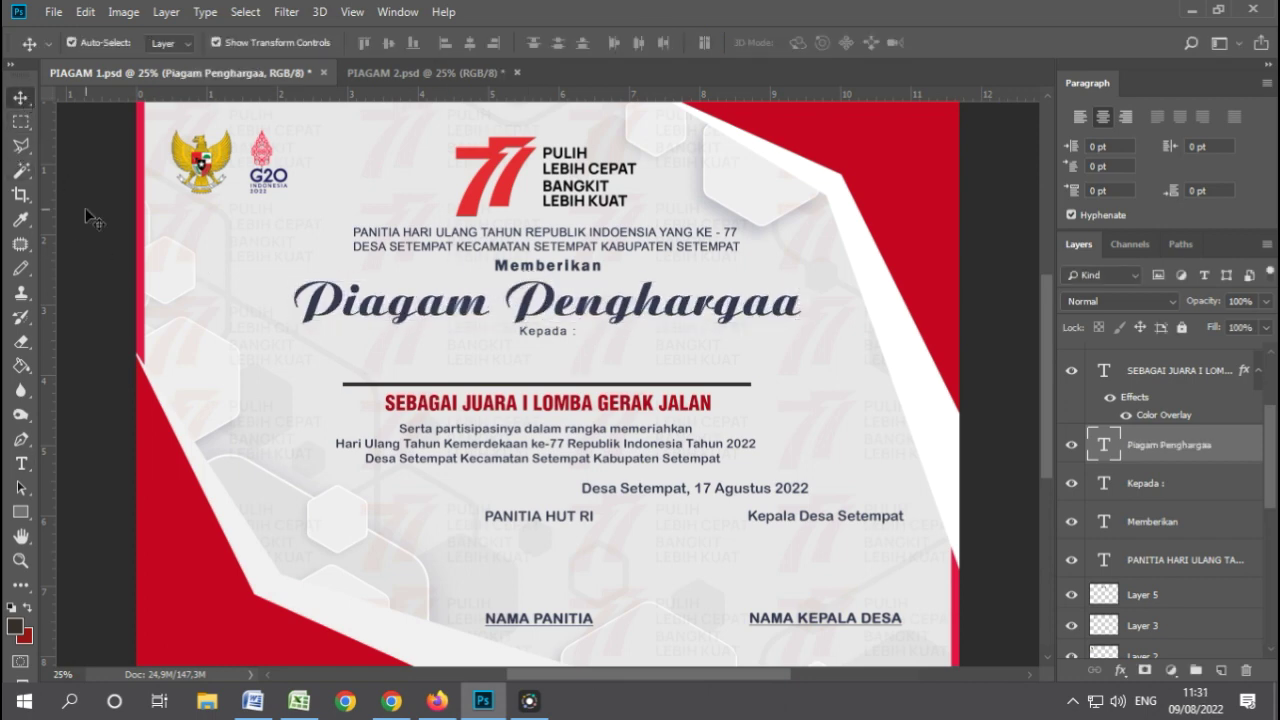
click(85, 207)
mouse_move(1052, 307)
mouse_down()
mouse_move(1056, 361)
mouse_move(1043, 263)
mouse_move(1058, 360)
mouse_move(1059, 273)
mouse_up()
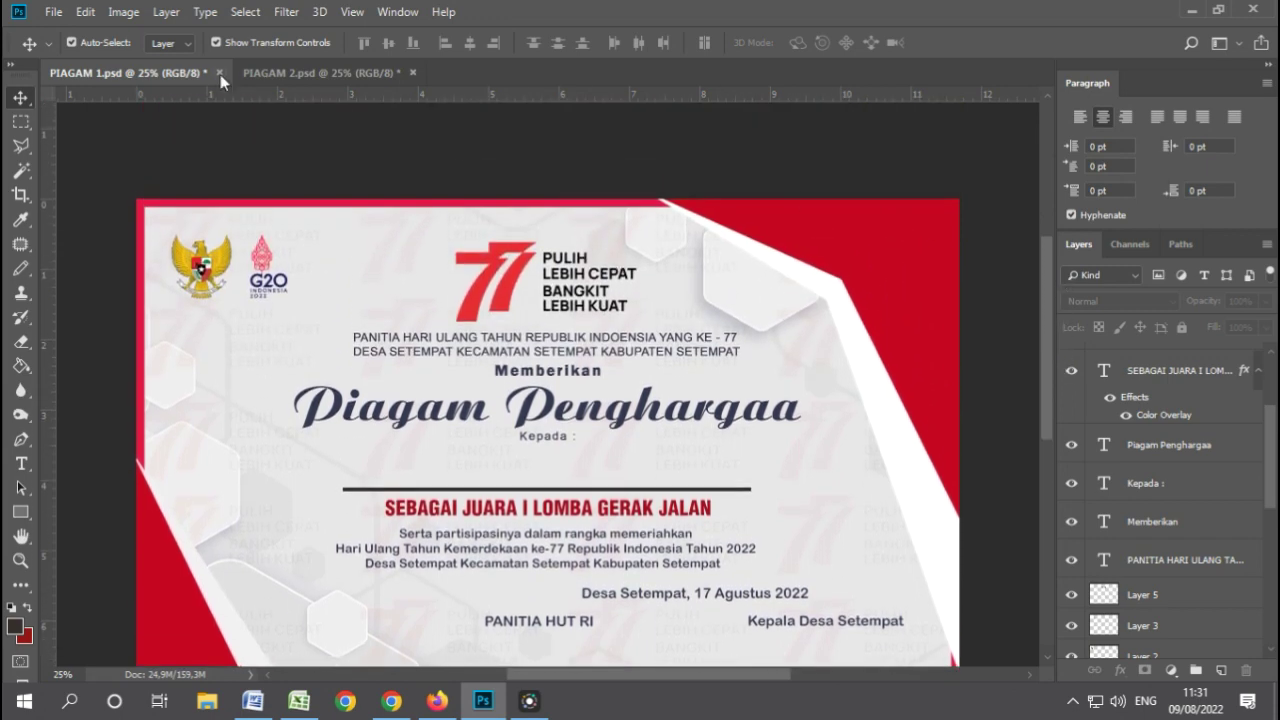
click(52, 14)
Save PIAGAM 1 as a maximum-quality JPEG in folder 9.
click(143, 220)
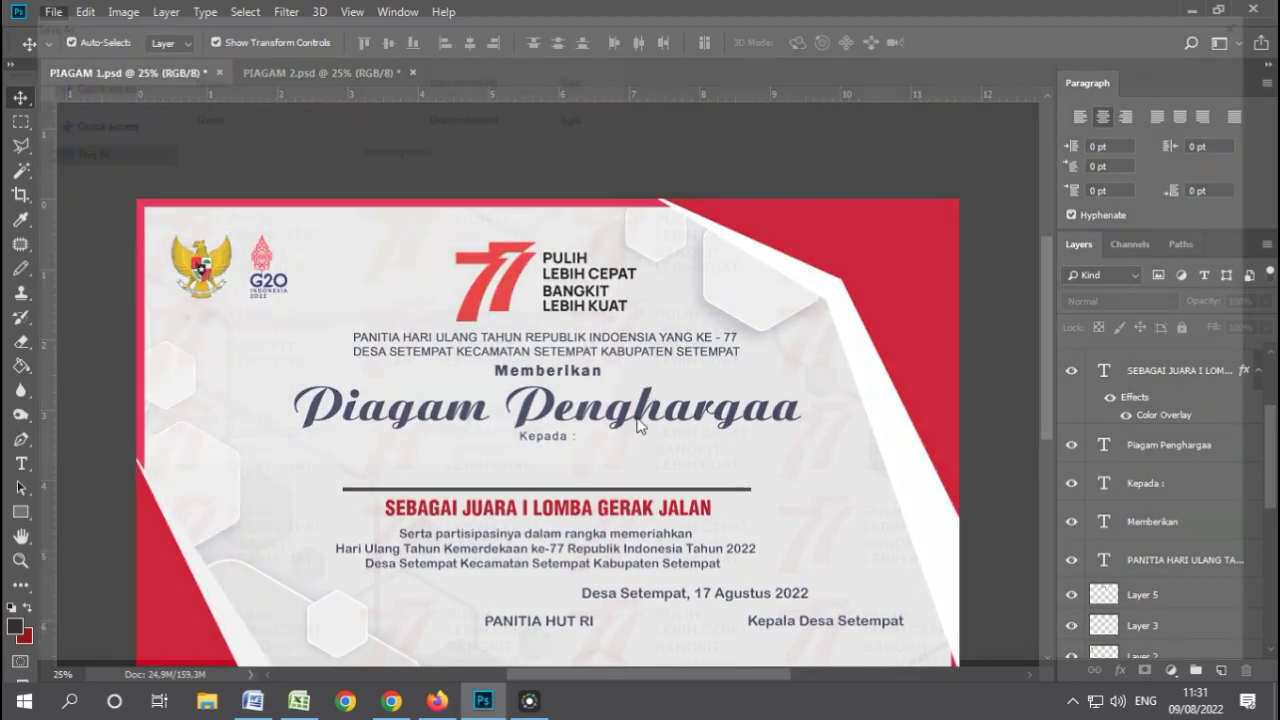
click(609, 503)
click(376, 330)
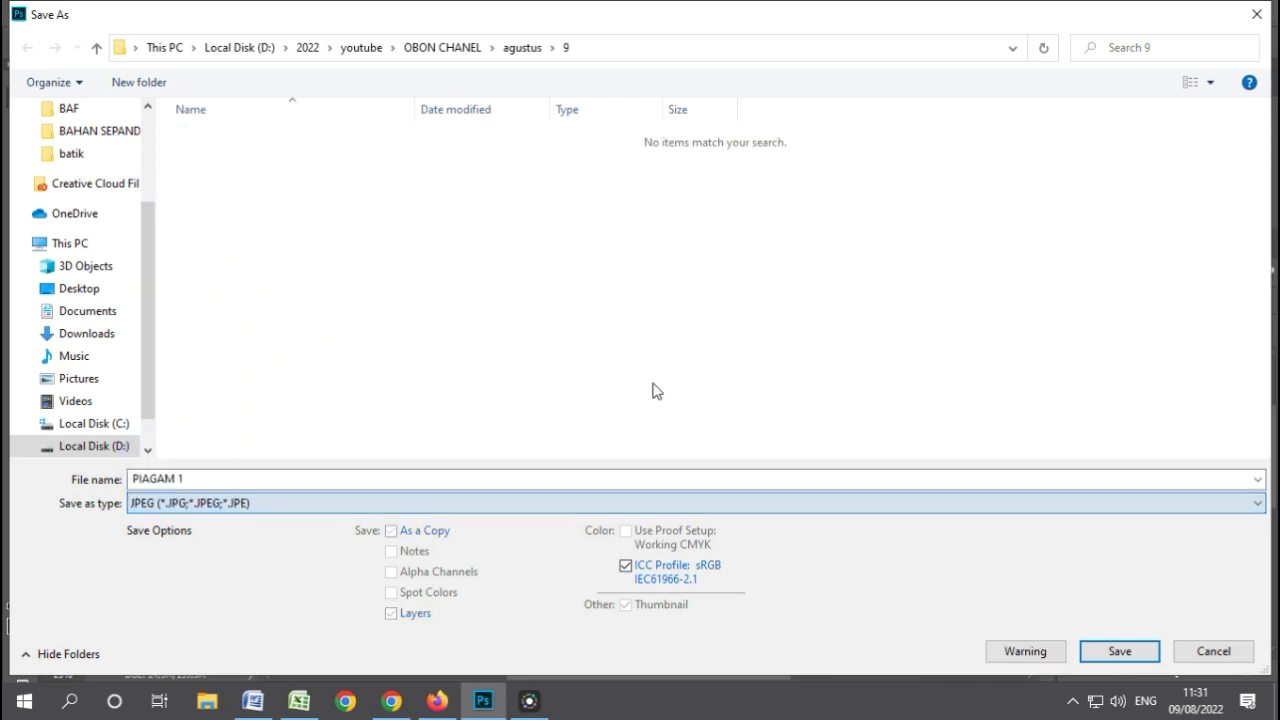
click(1112, 648)
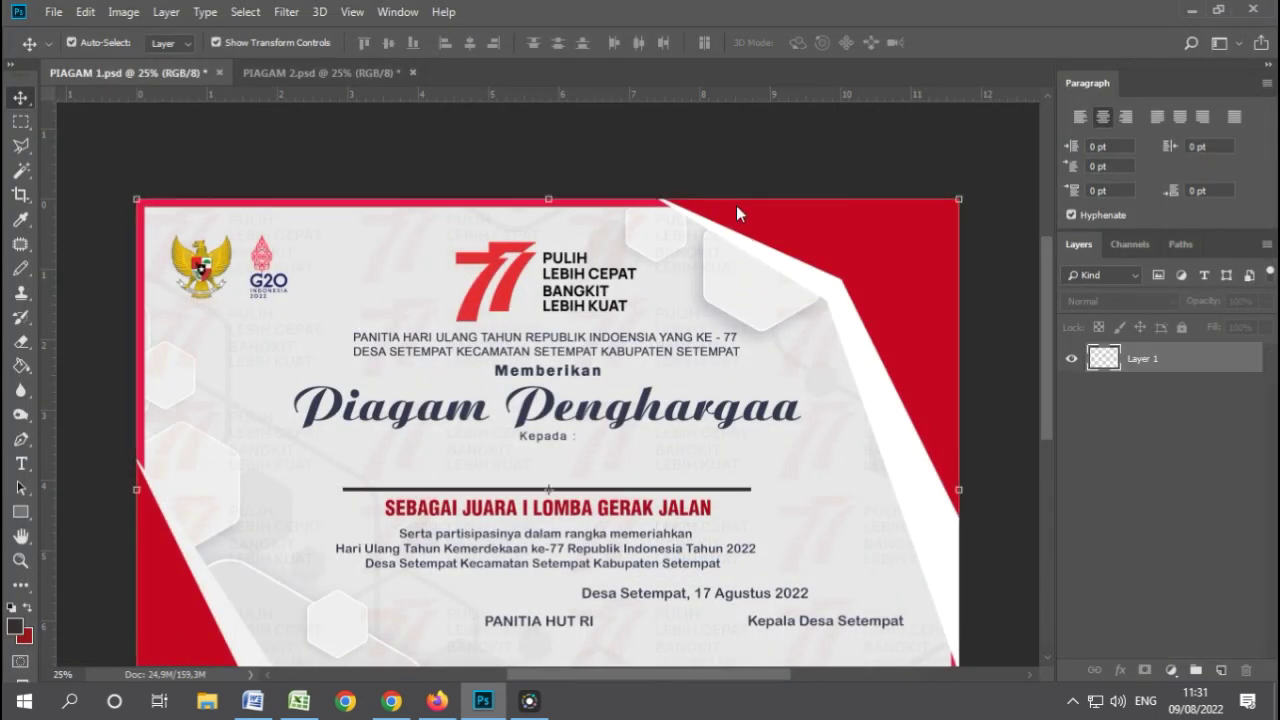
click(740, 150)
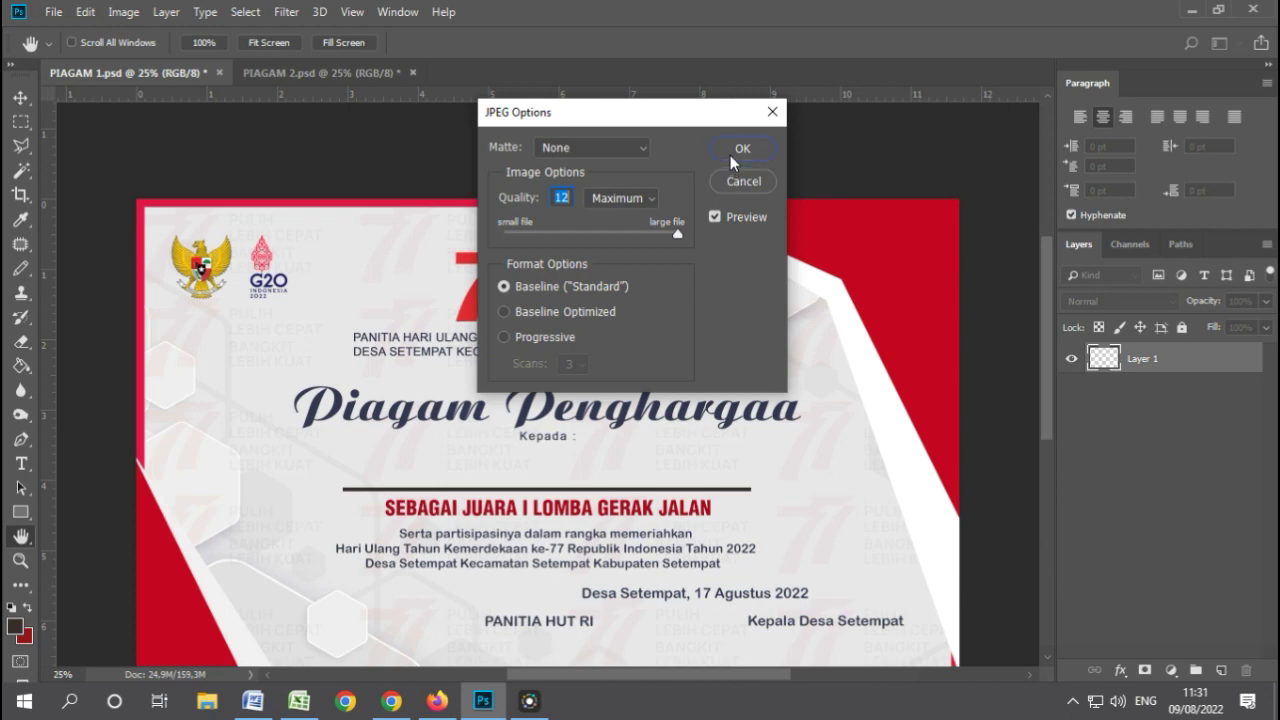
Save the PIAGAM 2 certificate as a JPEG in folder 9.
click(330, 75)
click(53, 12)
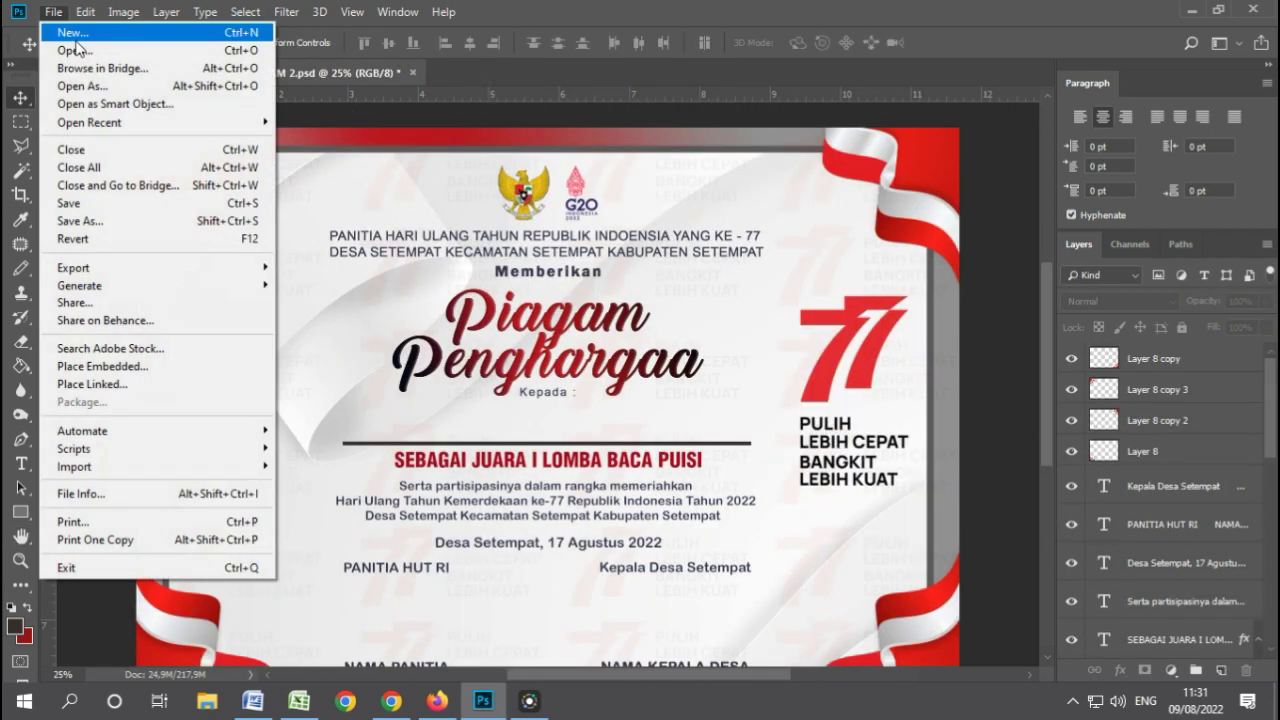
click(110, 222)
click(648, 500)
click(366, 318)
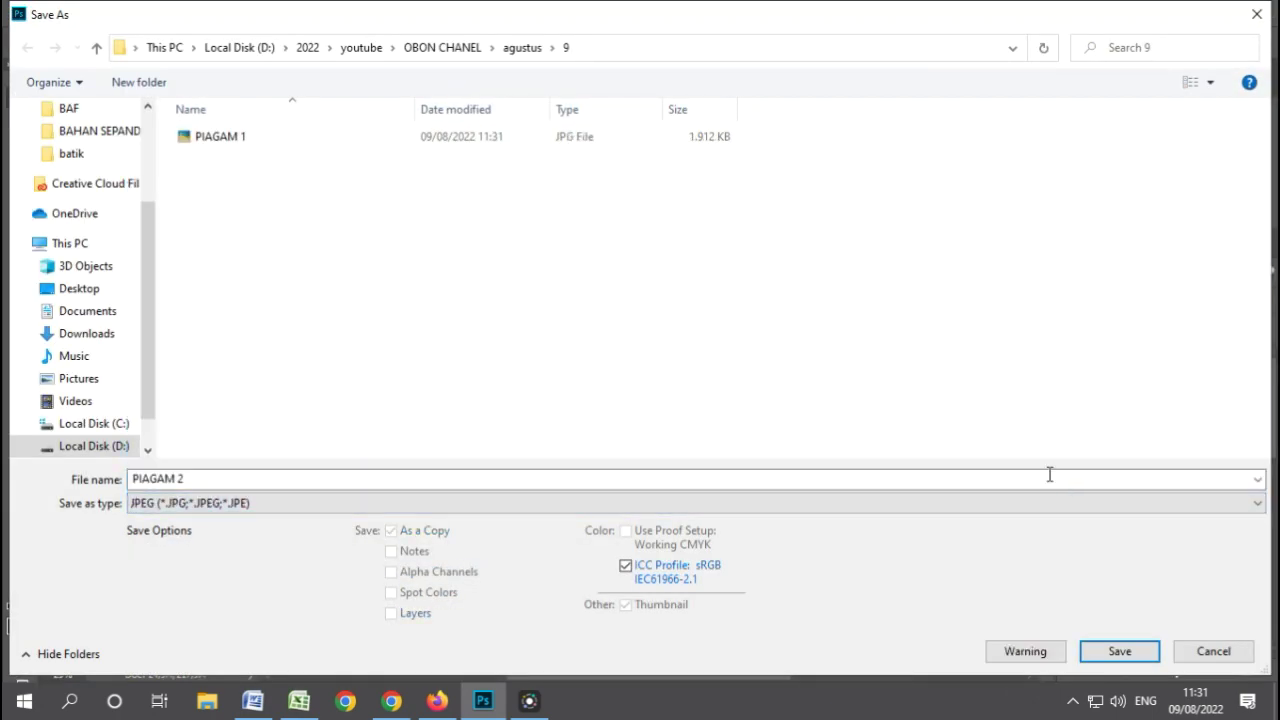
click(1122, 651)
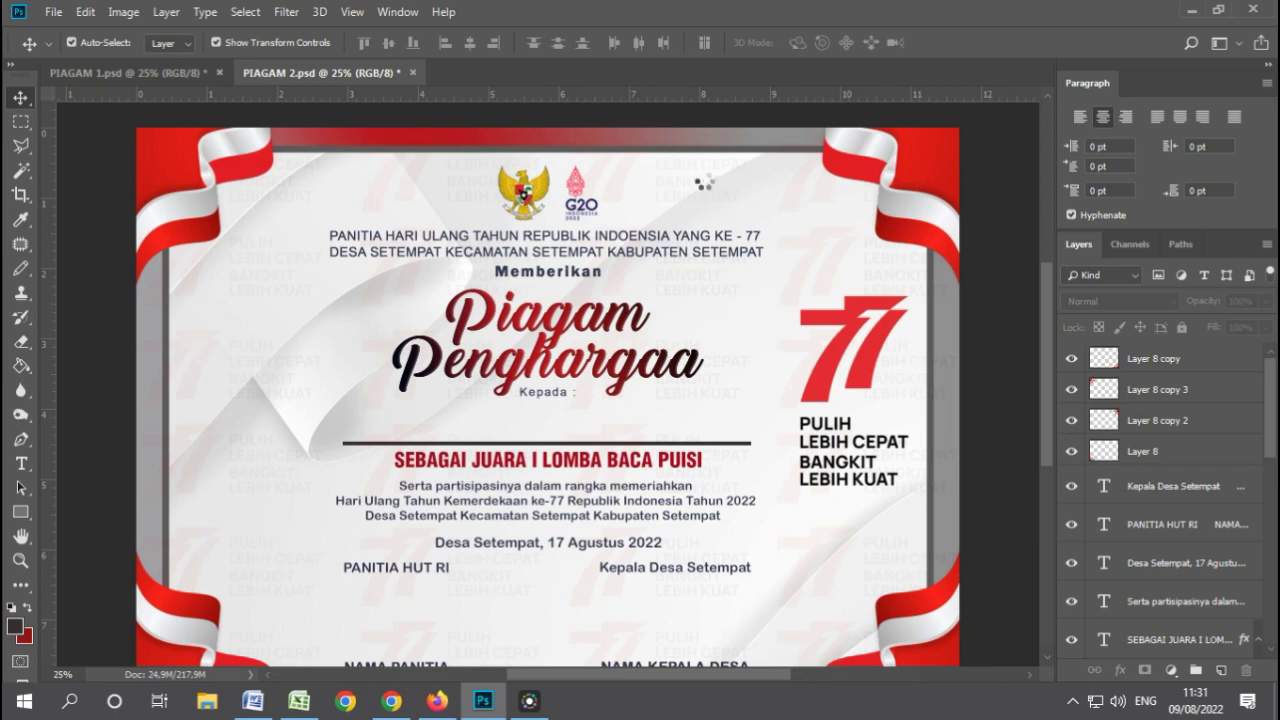
click(730, 152)
Return to PIAGAM 1 and save the PIAGAM 1.psd file with Ctrl+S.
click(137, 73)
scroll(432, 390, down, 2)
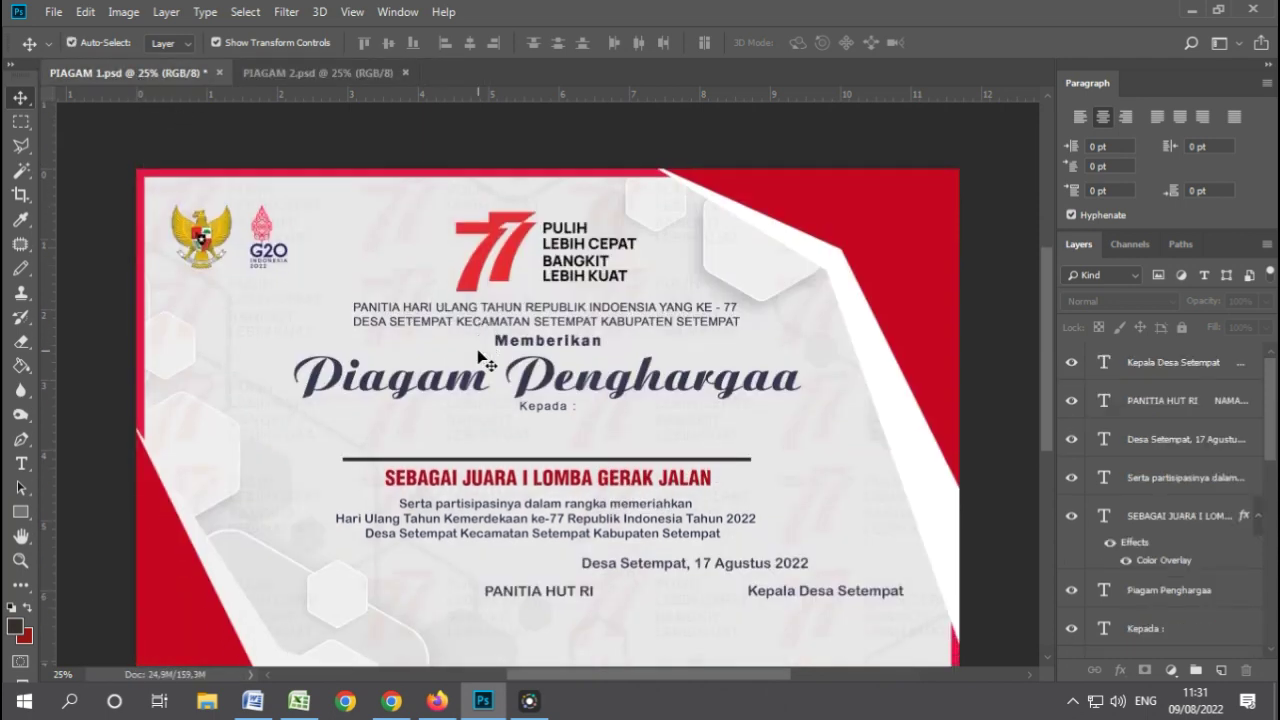
key(ctrl+s)
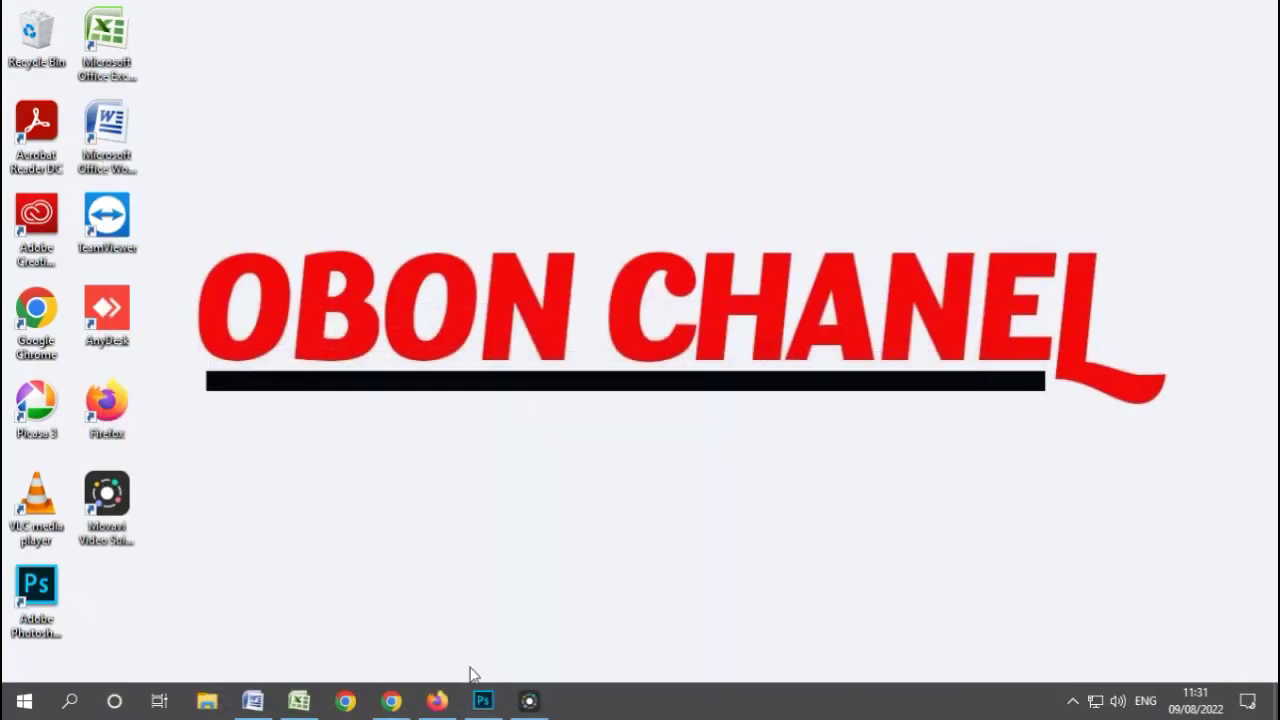
Navigate File Explorer to Local Disk (D:) > 2022 > youtube > OBON CHANEL > agustus.
click(200, 704)
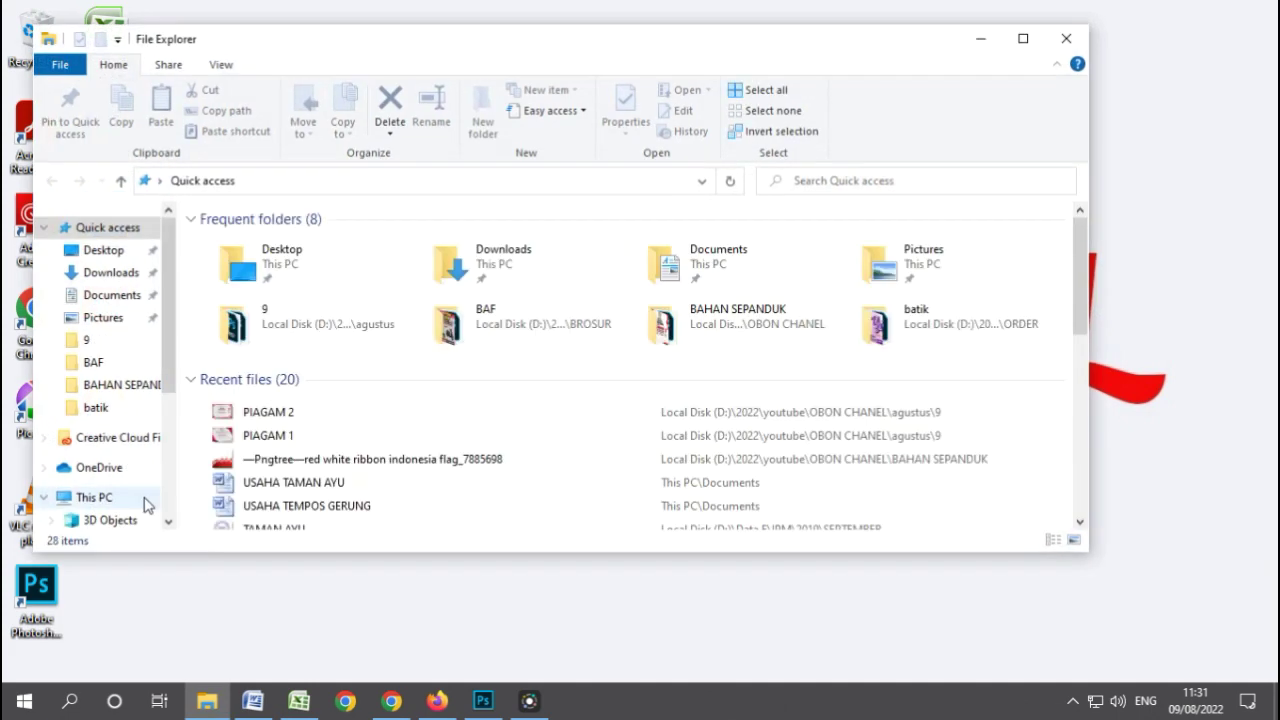
scroll(135, 505, down, 1)
scroll(130, 515, down, 1)
scroll(130, 510, down, 1)
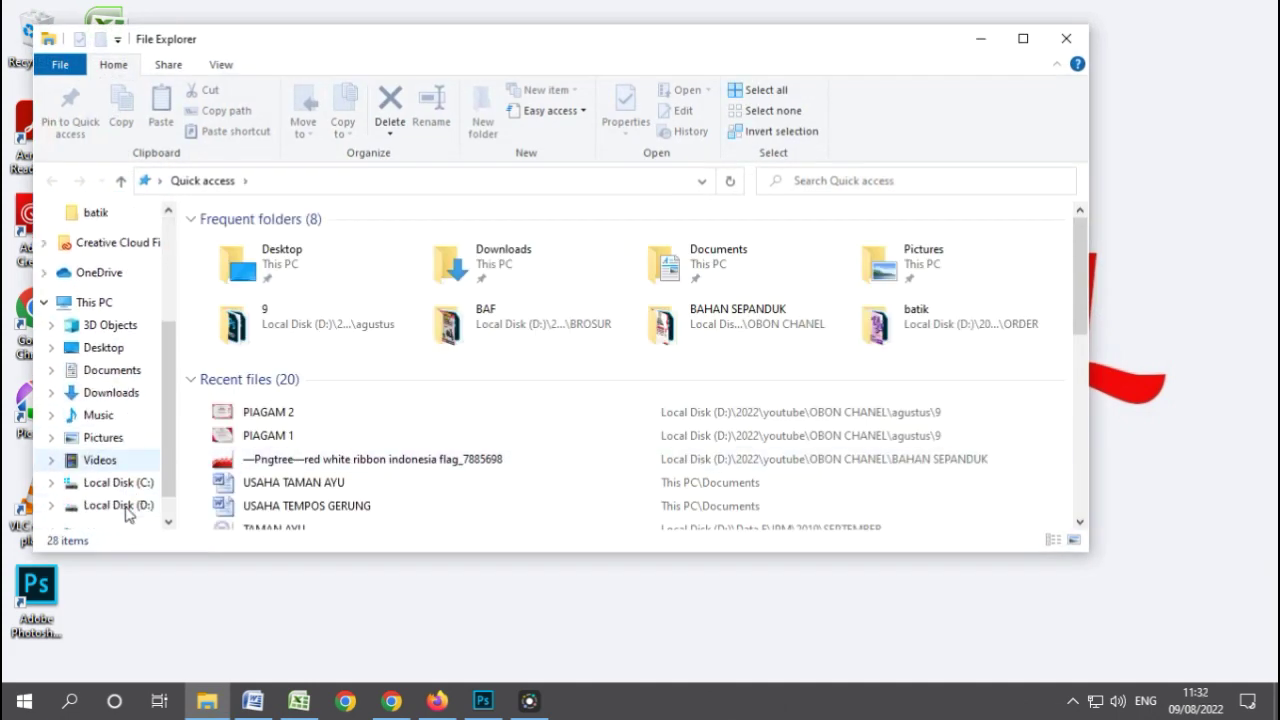
click(118, 505)
double_click(440, 285)
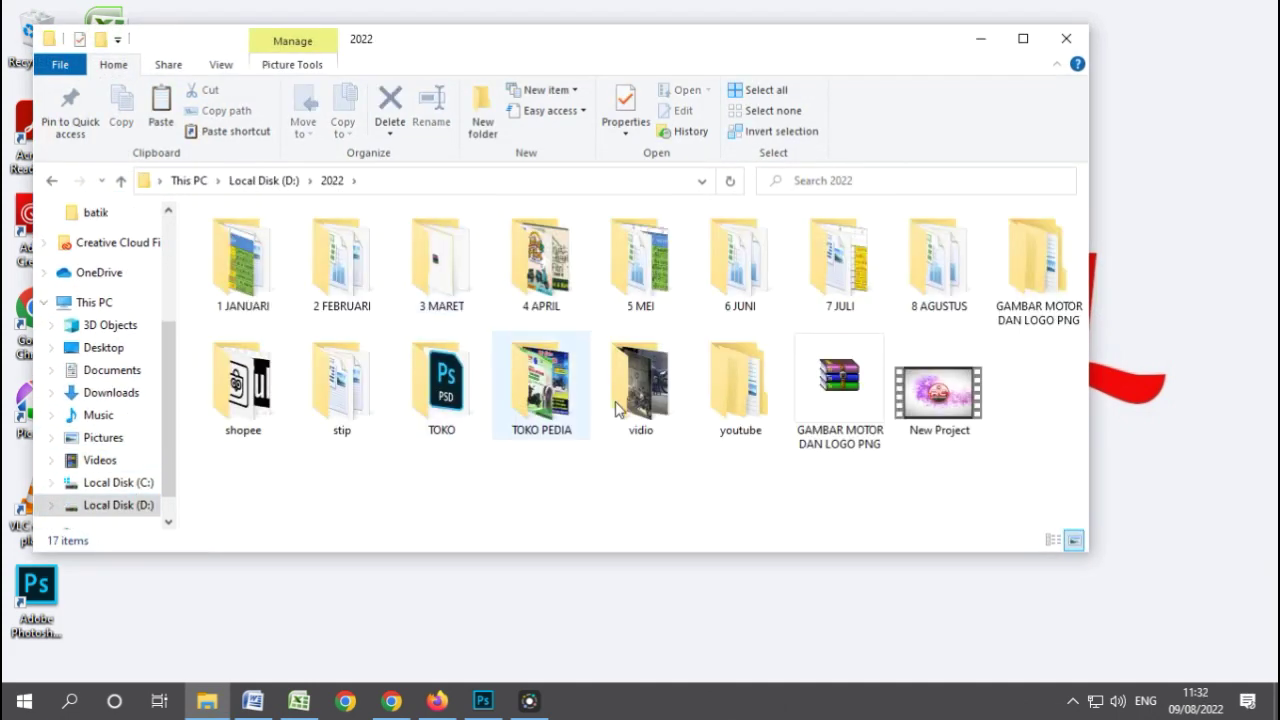
click(755, 410)
double_click(755, 410)
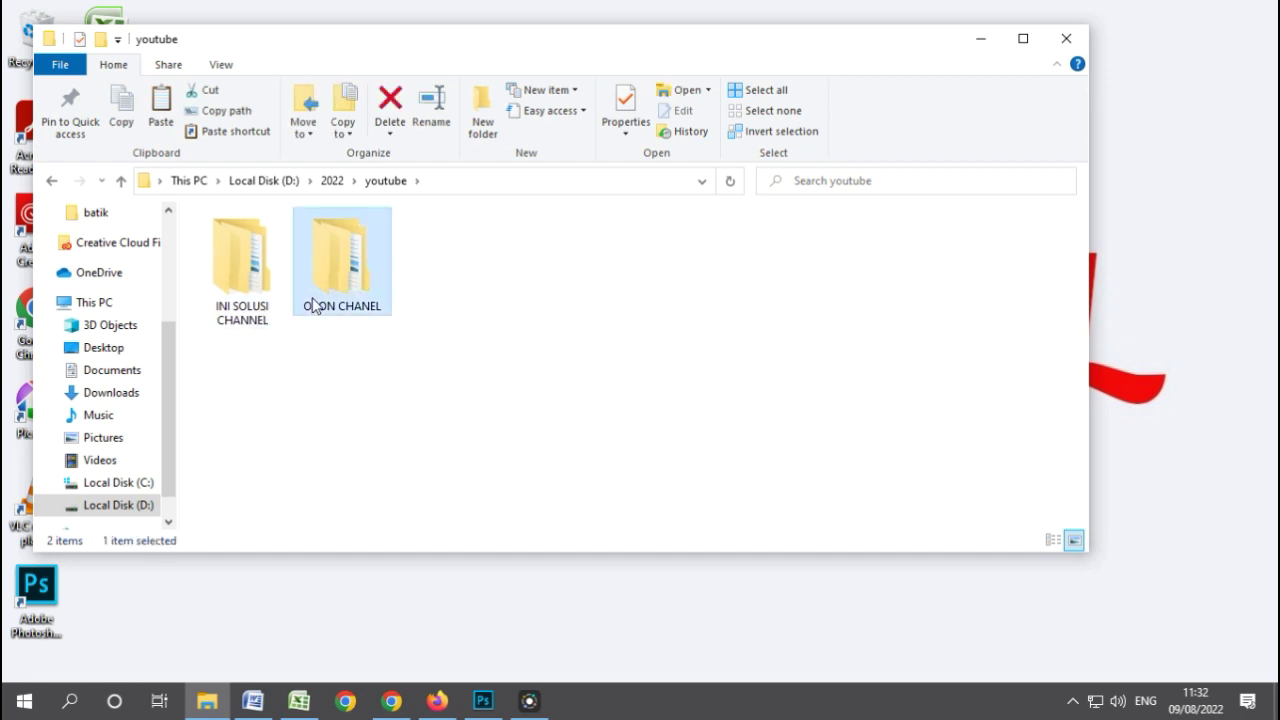
double_click(310, 300)
double_click(232, 298)
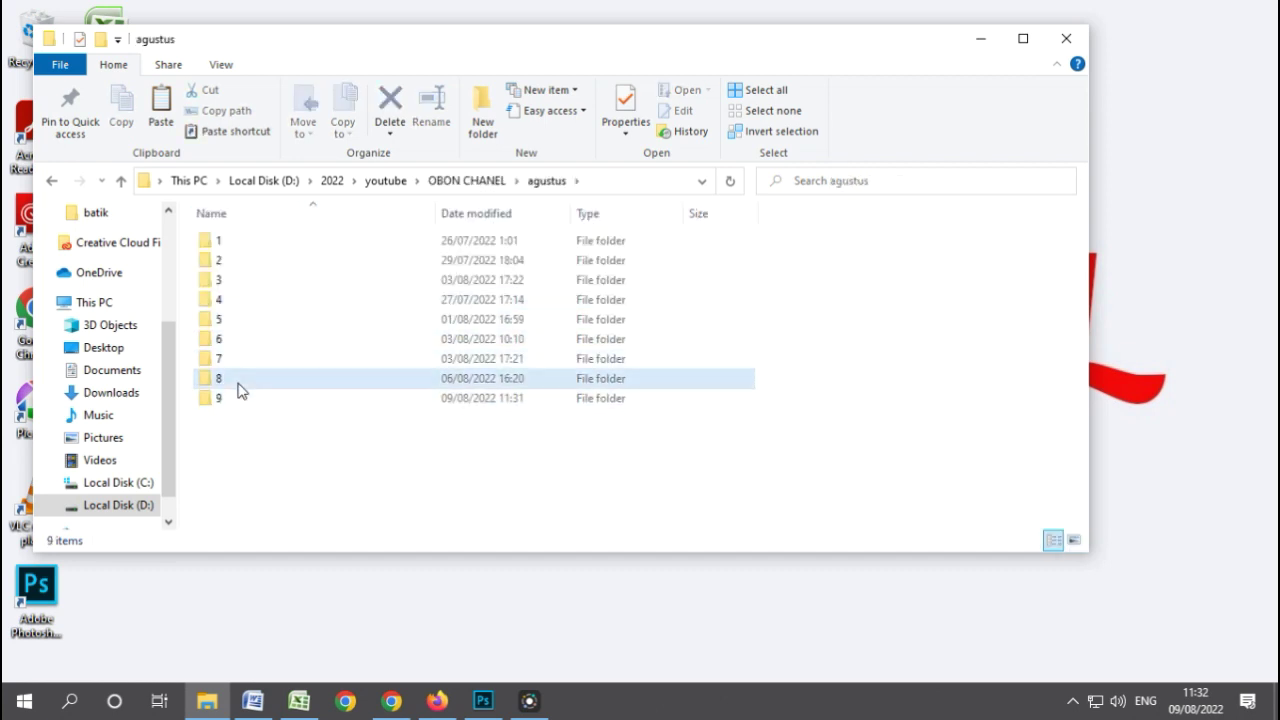
Check folder 8, then open the saved PIAGAM 1 image from folder 9.
double_click(258, 376)
click(121, 185)
double_click(251, 400)
double_click(258, 288)
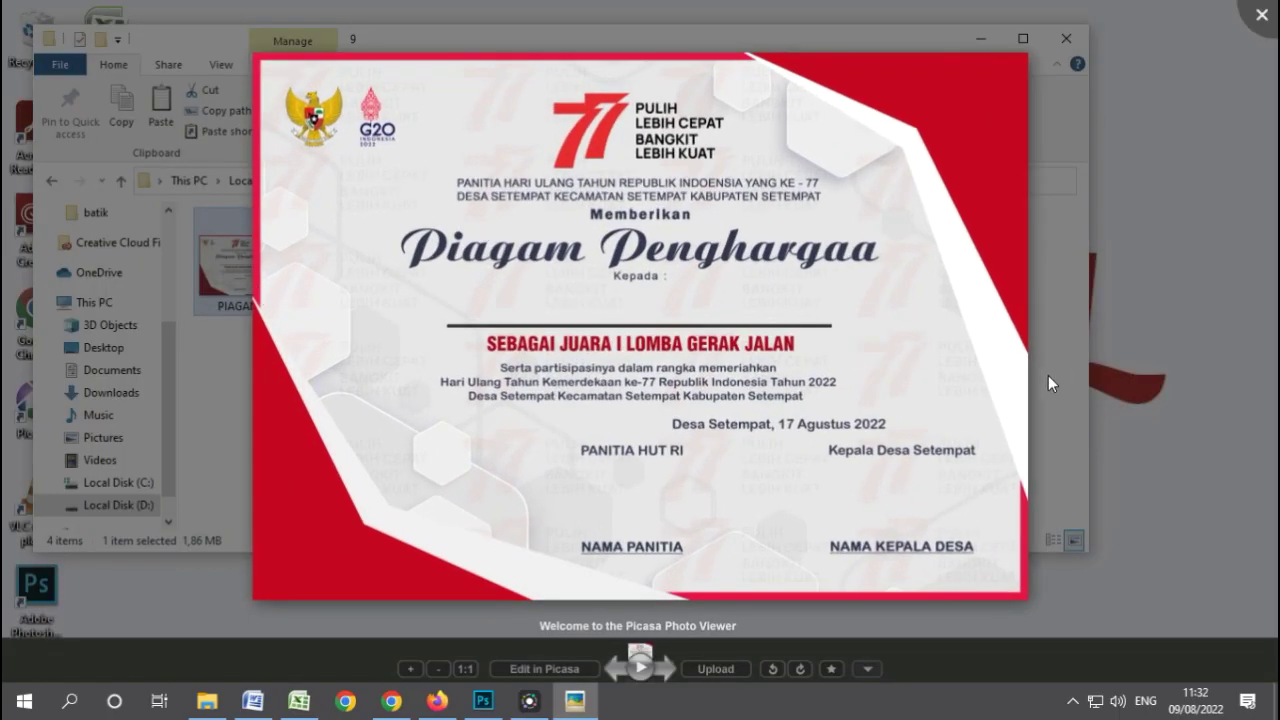
Zoom in on the PIAGAM 1 certificate in Picasa Photo Viewer.
scroll(1048, 375, up, 2)
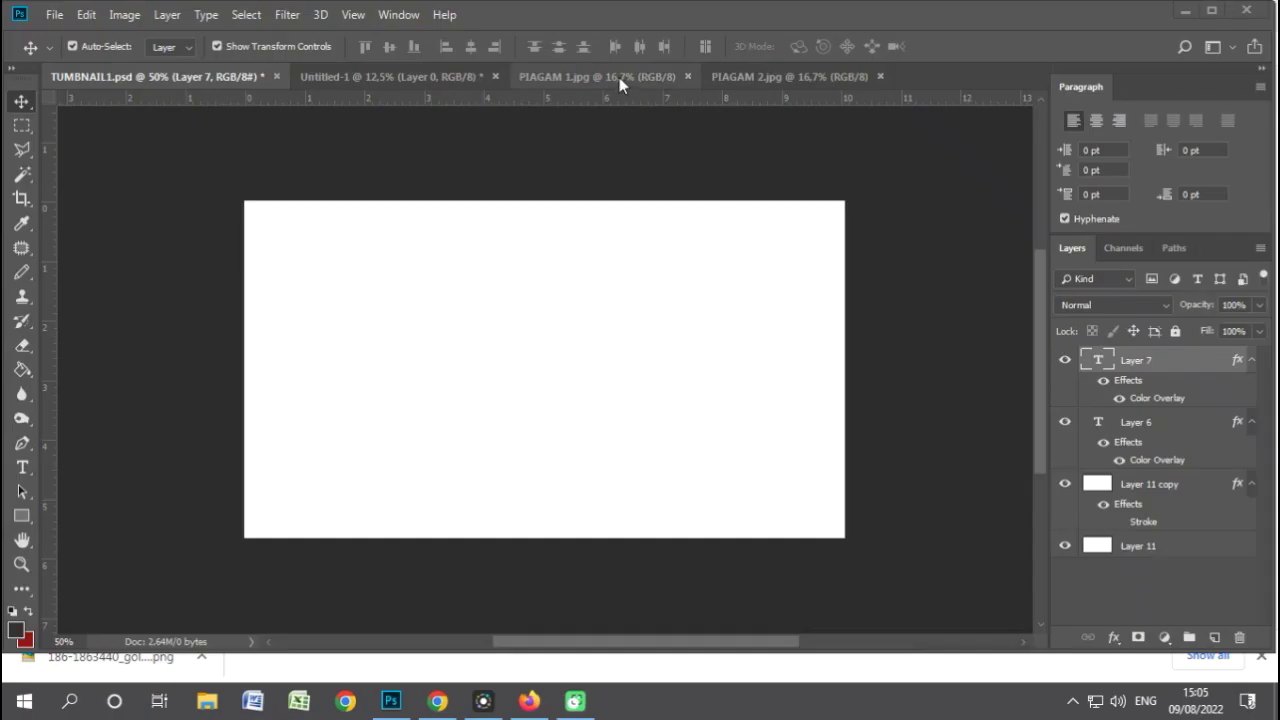
Drag the PIAGAM 2 certificate image into the TUMBNAIL1 document.
click(619, 77)
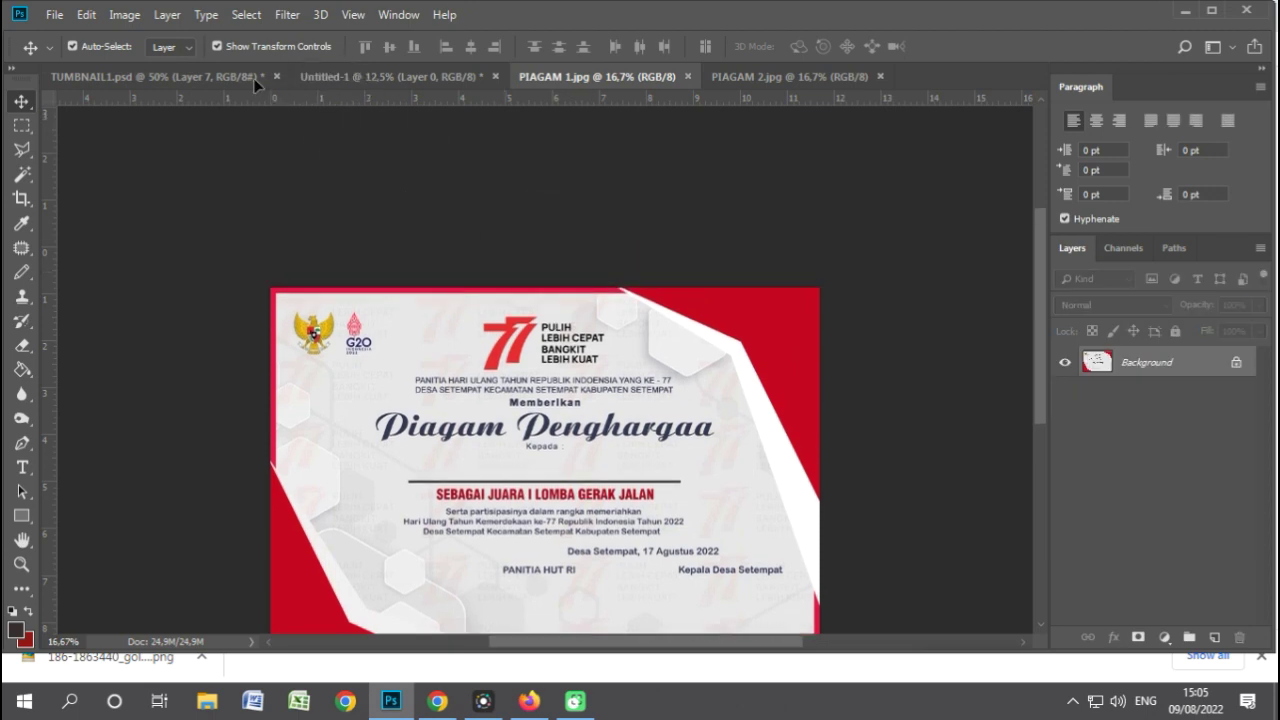
click(253, 78)
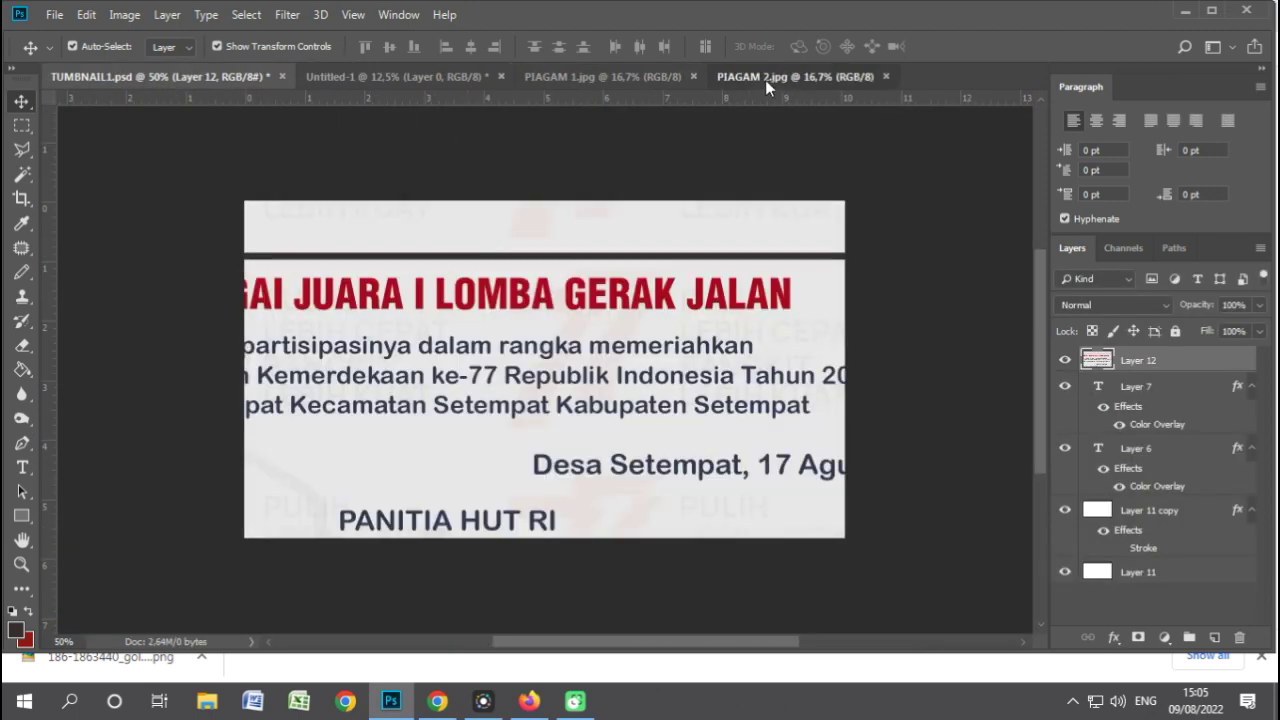
click(765, 80)
mouse_move(575, 296)
mouse_down()
mouse_move(465, 285)
mouse_move(590, 287)
mouse_up()
Scale both certificate layers down together to fit the thumbnail.
key(ctrl+minus)
key(ctrl+minus)
key(ctrl+minus)
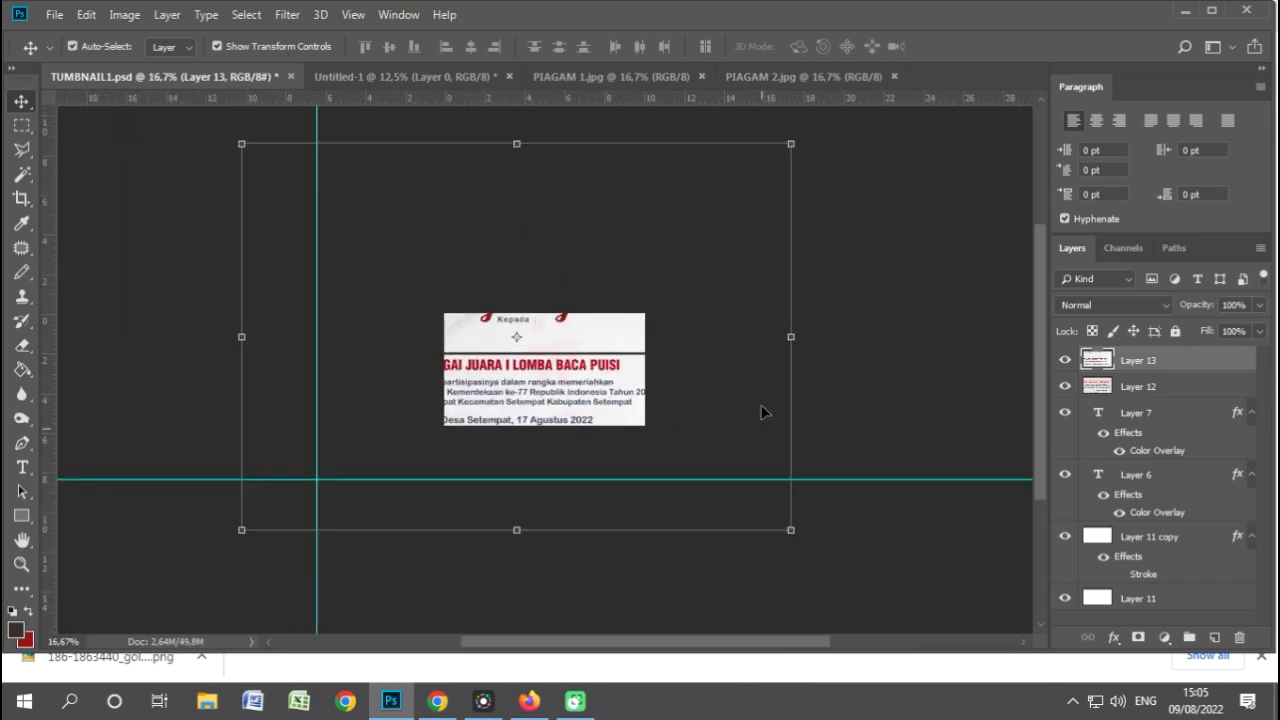
shift+click(1108, 390)
drag(791, 530, 550, 357)
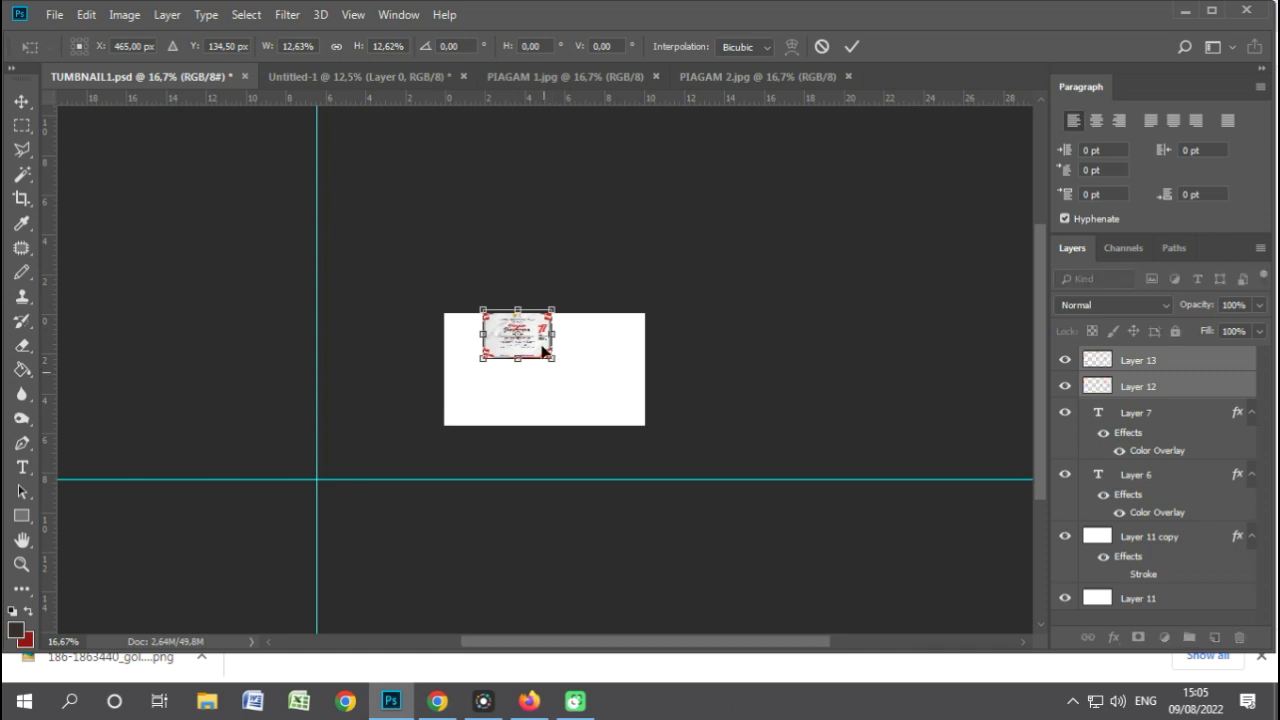
key(Return)
key(ctrl+plus)
key(ctrl+plus)
key(ctrl+plus)
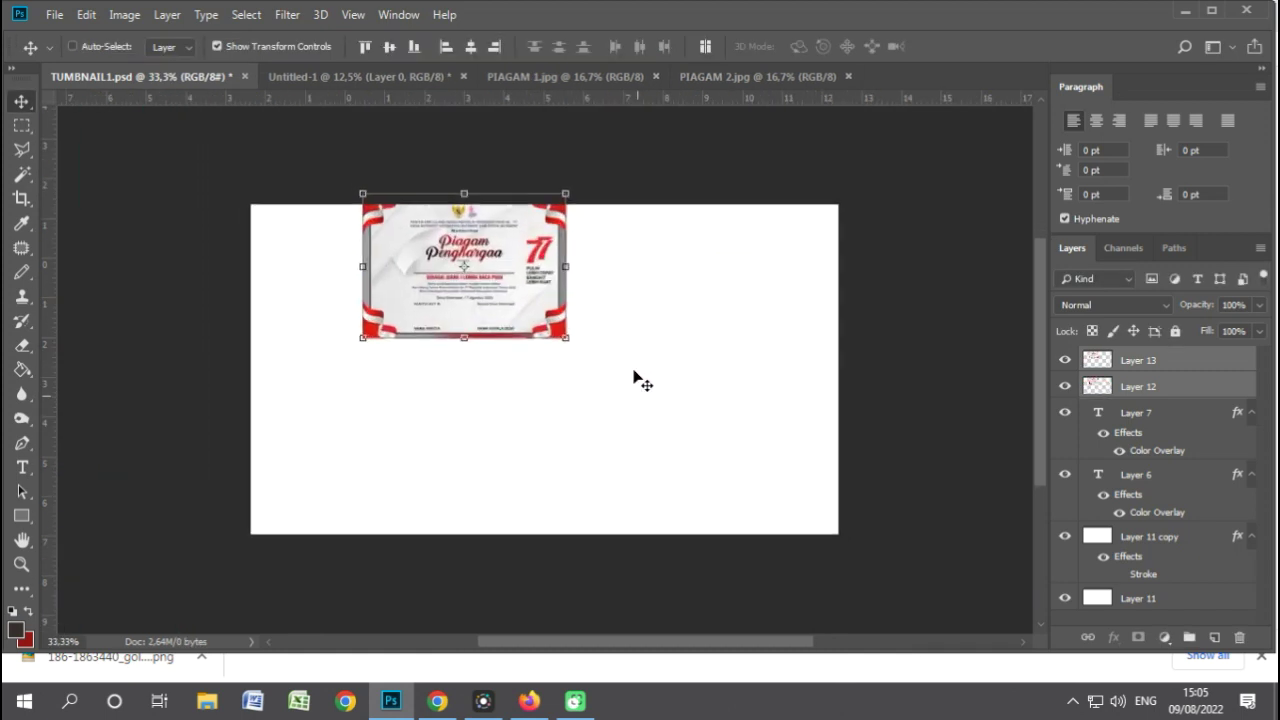
key(ctrl+plus)
Stack the gerak jalan certificate above baca puisi along the left edge.
mouse_move(486, 251)
mouse_down()
mouse_move(413, 378)
mouse_move(396, 476)
mouse_up()
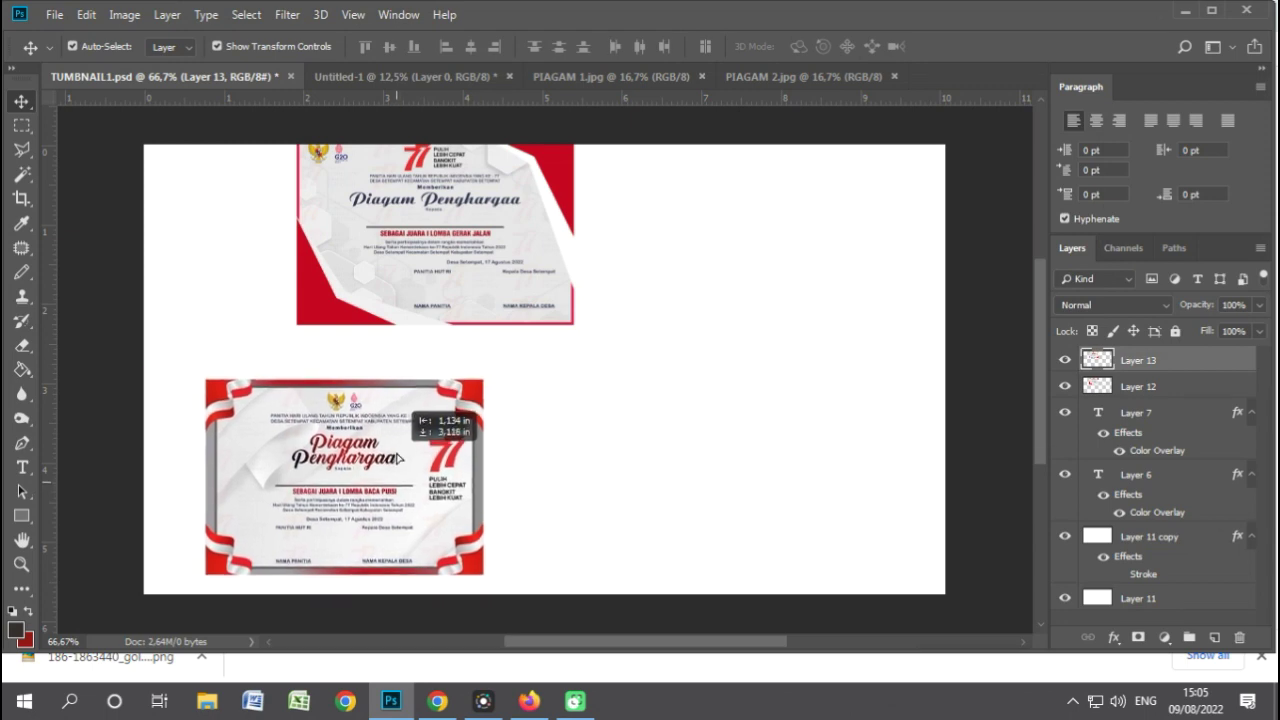
drag(480, 263, 392, 292)
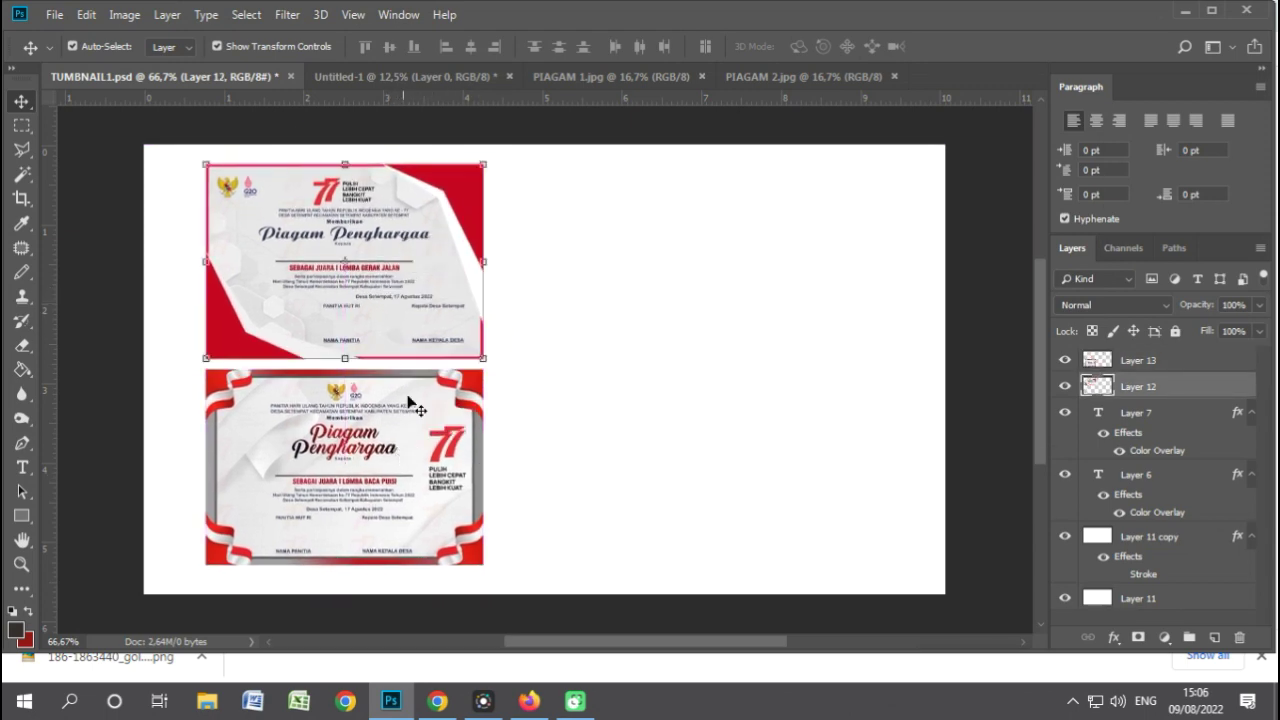
drag(484, 565, 494, 580)
key(Return)
drag(452, 495, 412, 493)
click(591, 400)
click(423, 343)
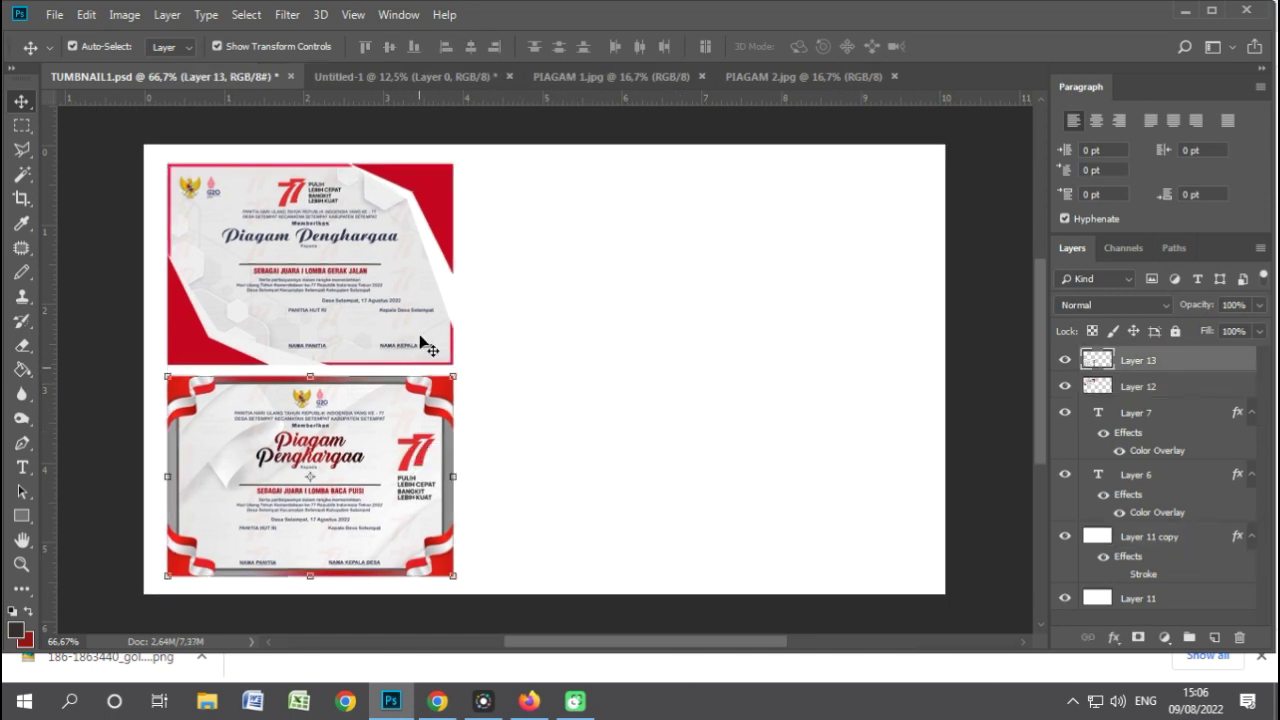
shift+click(416, 272)
drag(416, 272, 418, 270)
Narrow the white background layer into a right-hand strip.
click(512, 259)
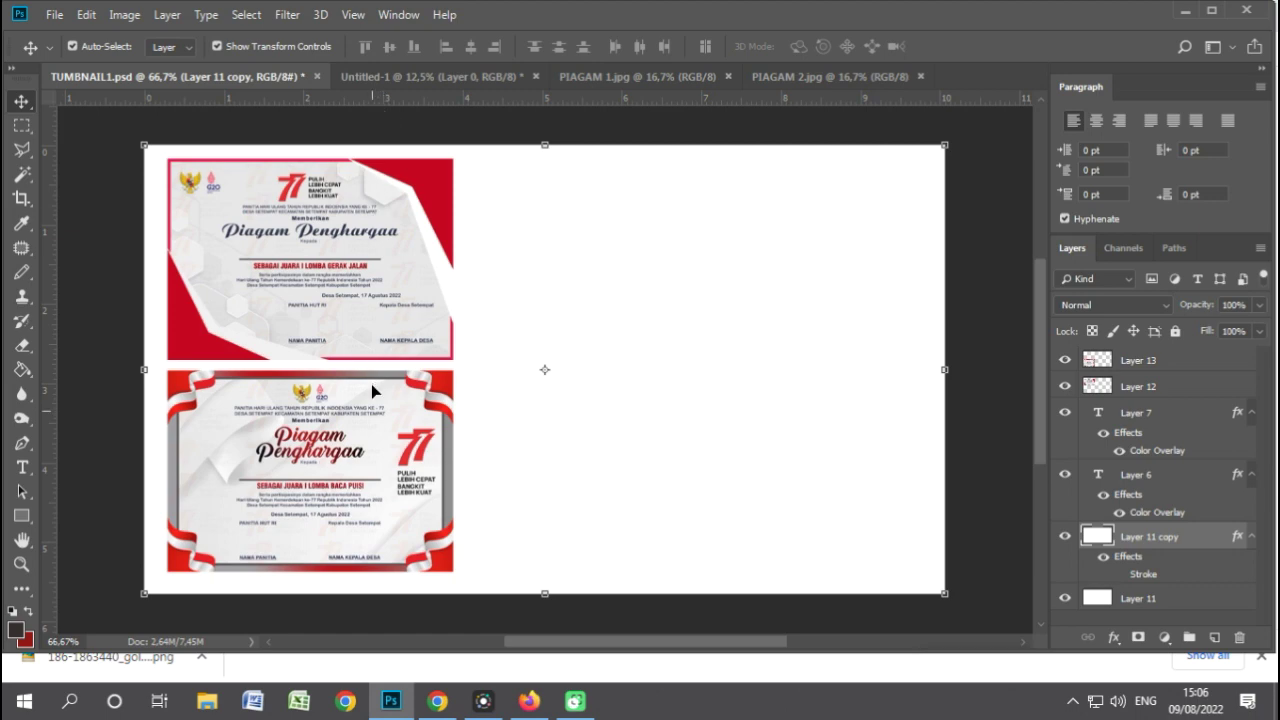
click(1113, 637)
key(ctrl)
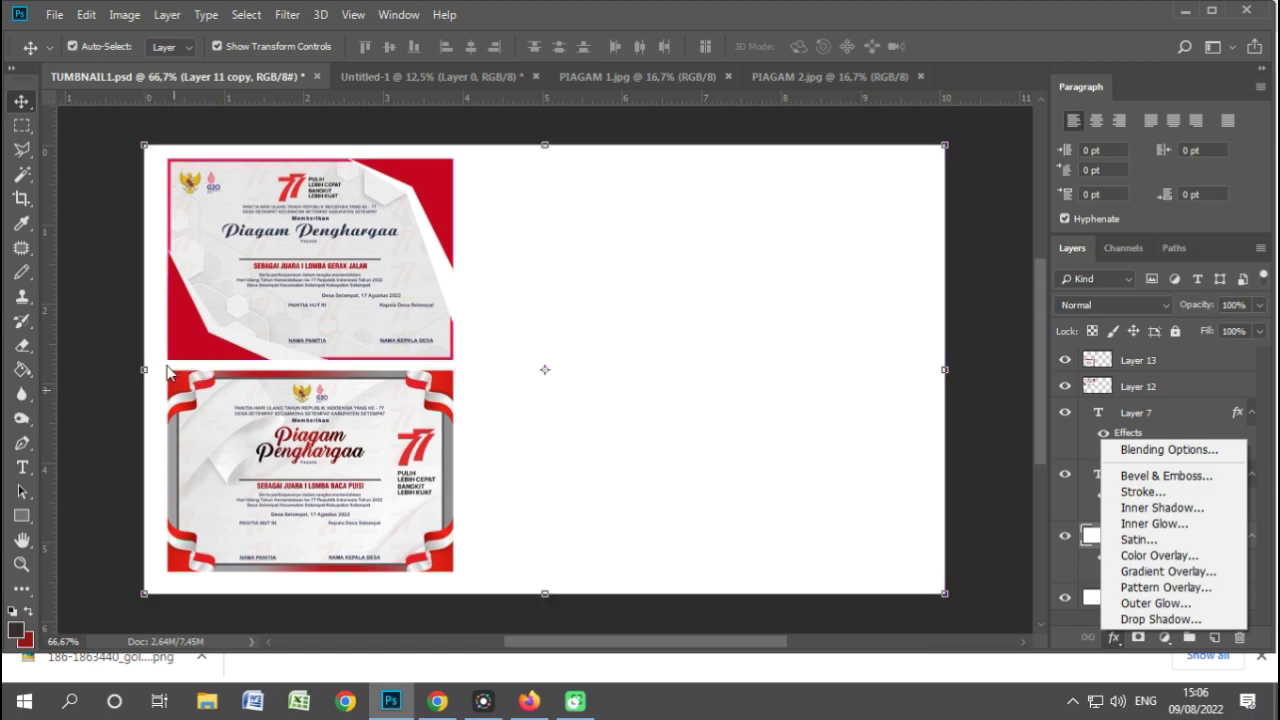
click(764, 452)
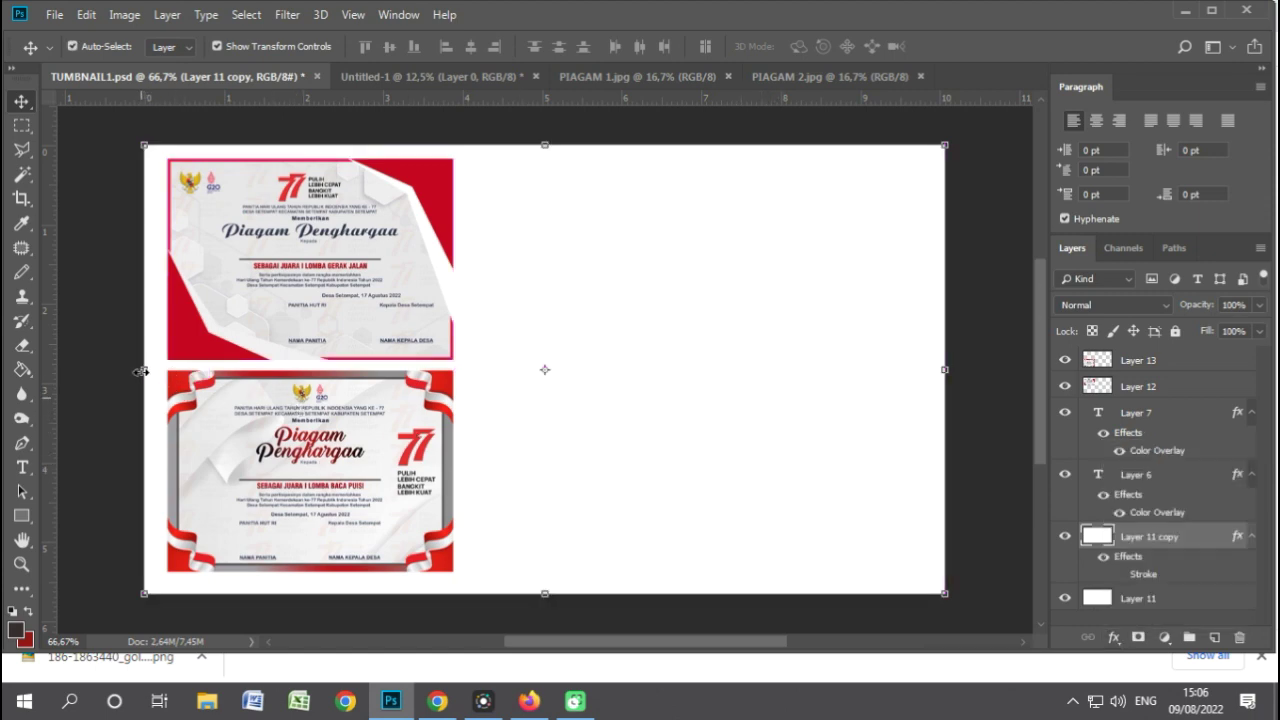
drag(141, 371, 783, 372)
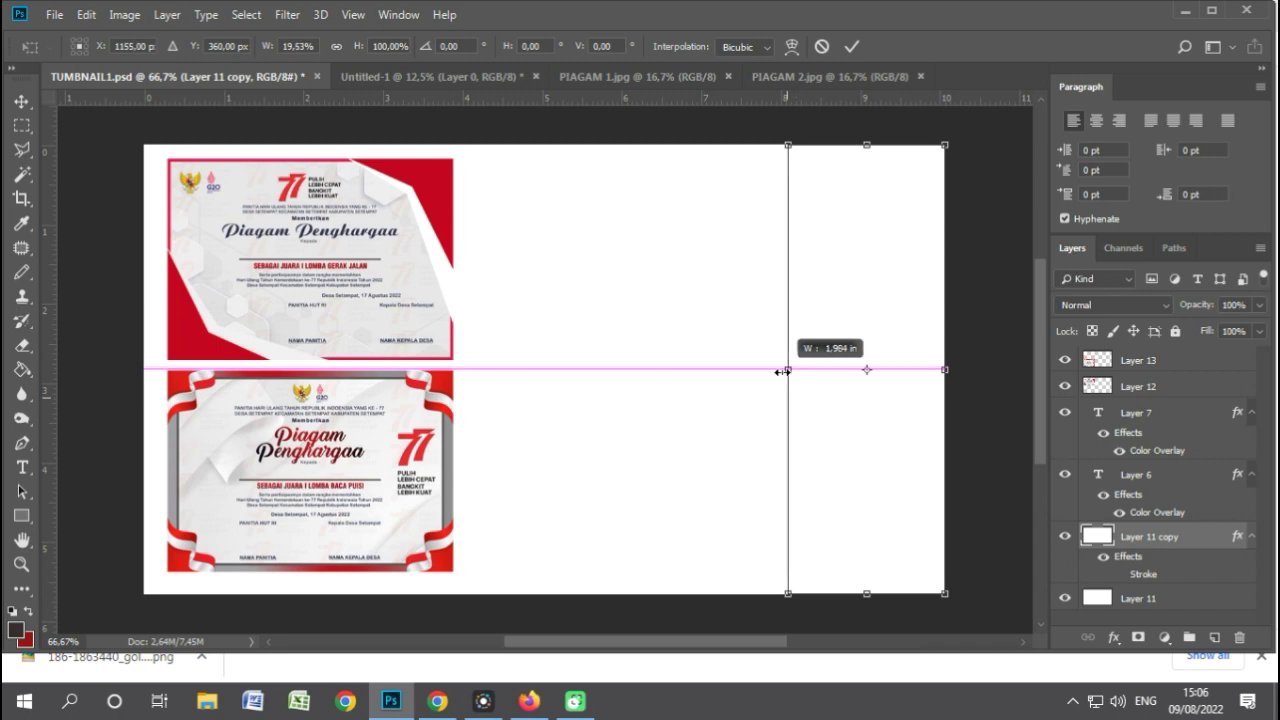
Fine-tune the strip's width and give it a dark red Color Overlay.
drag(783, 372, 764, 370)
key(Return)
click(1124, 636)
click(1138, 563)
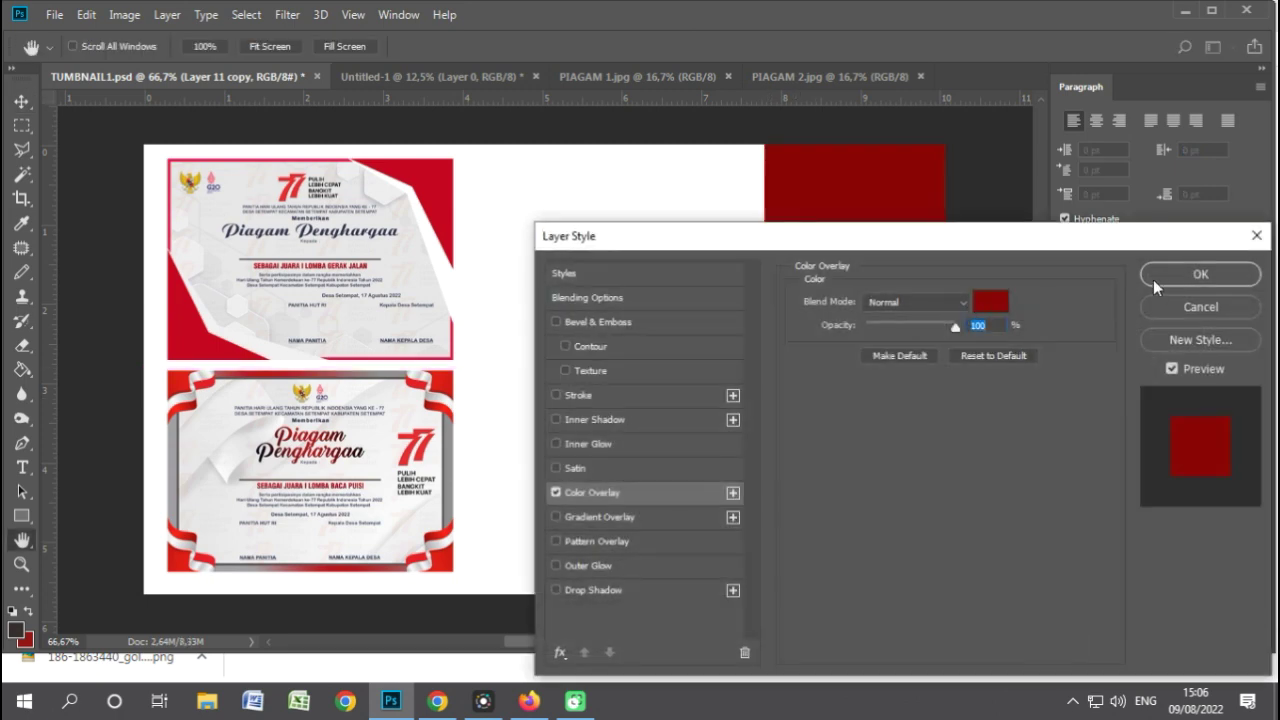
click(1155, 280)
Widen the dark red panel slightly toward the left.
key(ctrl+t)
drag(764, 369, 731, 369)
key(Return)
click(994, 328)
click(54, 15)
click(89, 52)
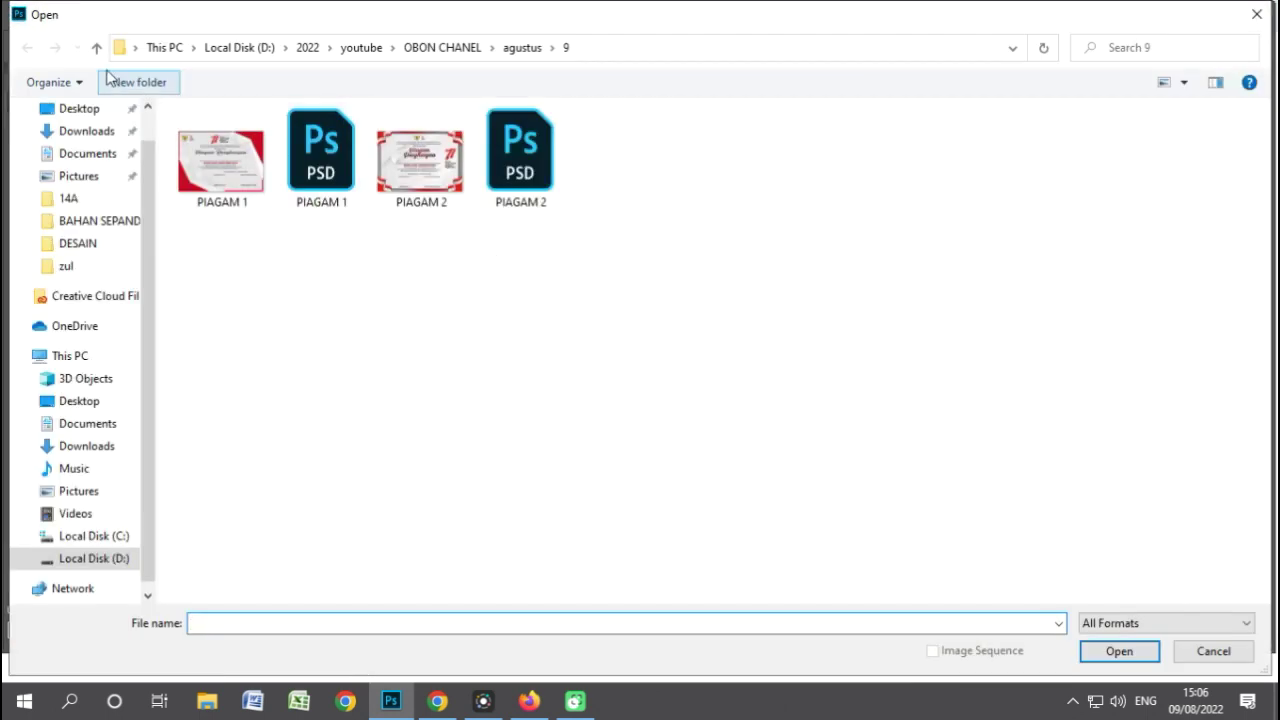
Open Logo HUT RI ke 77 from BAHAN SEPANDUK and drop it onto the red panel.
click(96, 47)
click(96, 47)
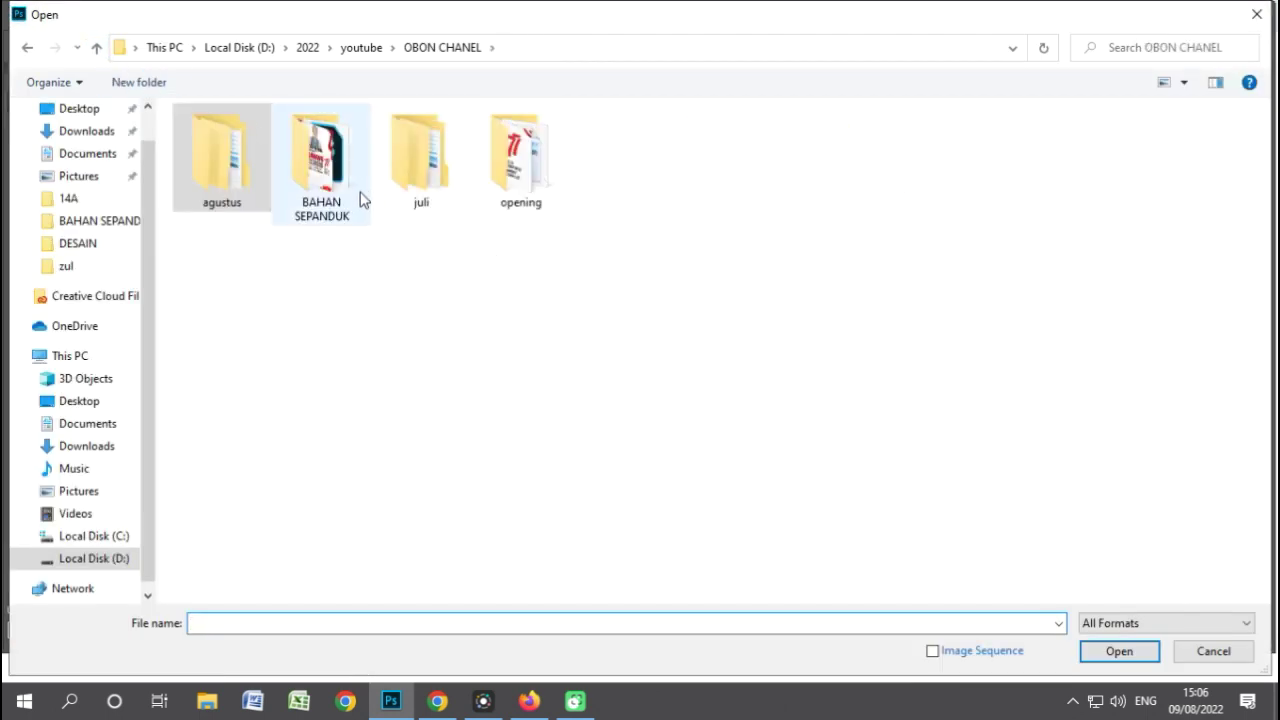
double_click(357, 190)
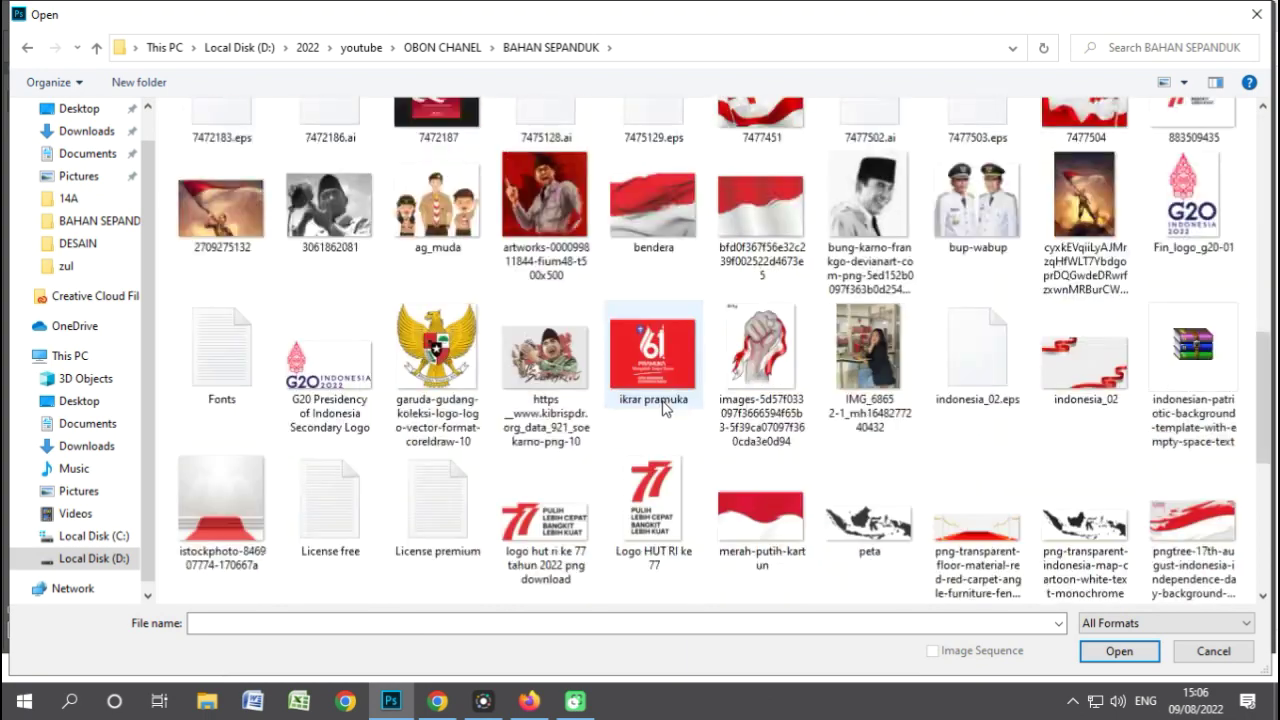
double_click(650, 505)
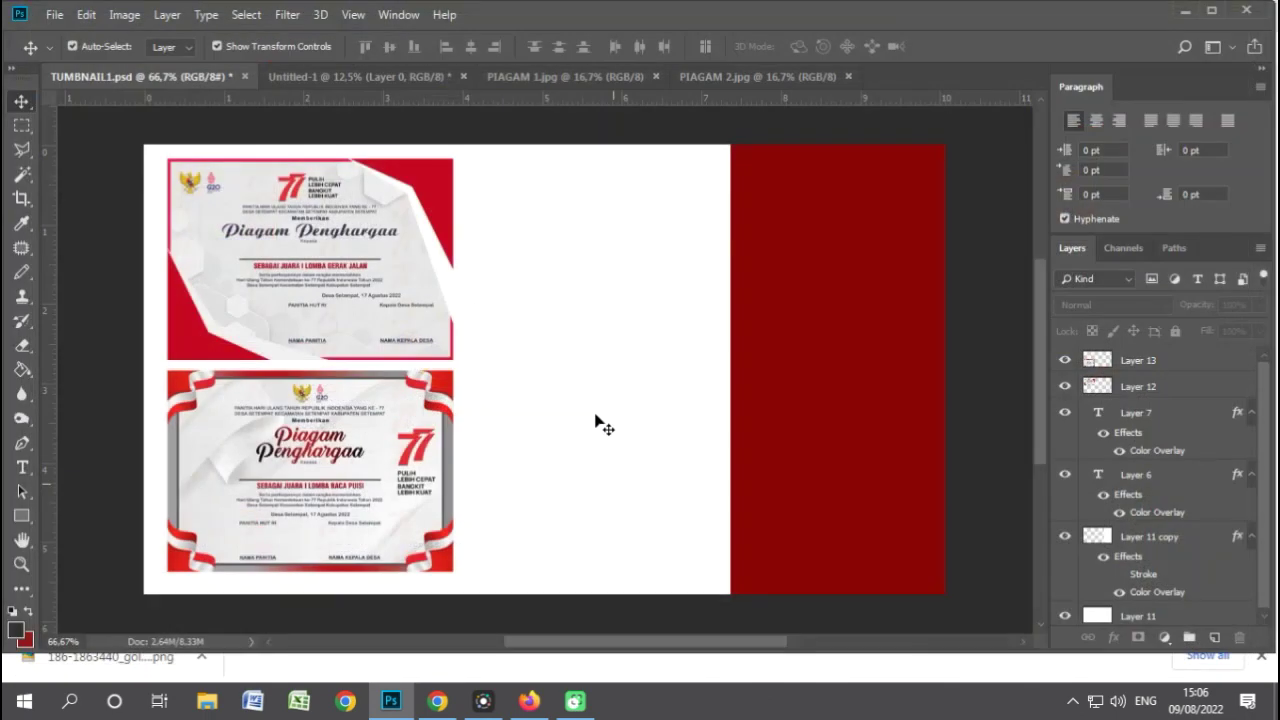
drag(582, 269, 202, 82)
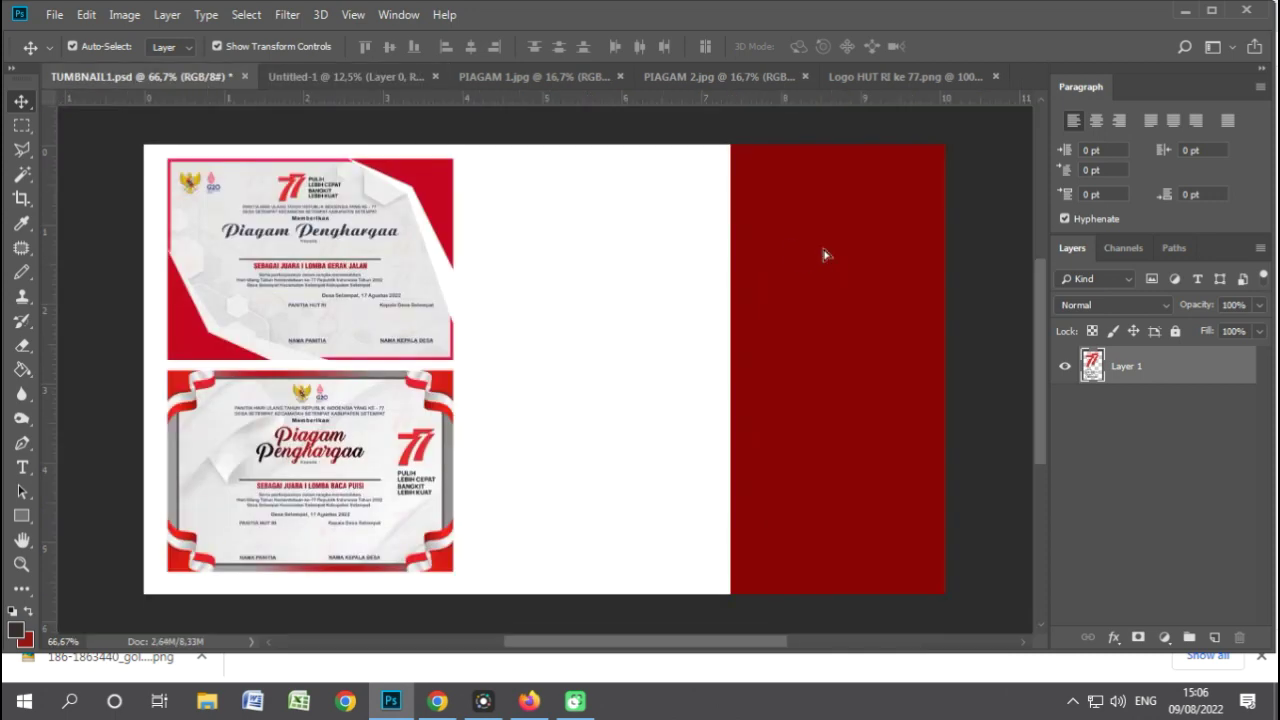
drag(202, 82, 821, 248)
Give the 77 logo a white Color Overlay and position it on the panel.
click(1110, 636)
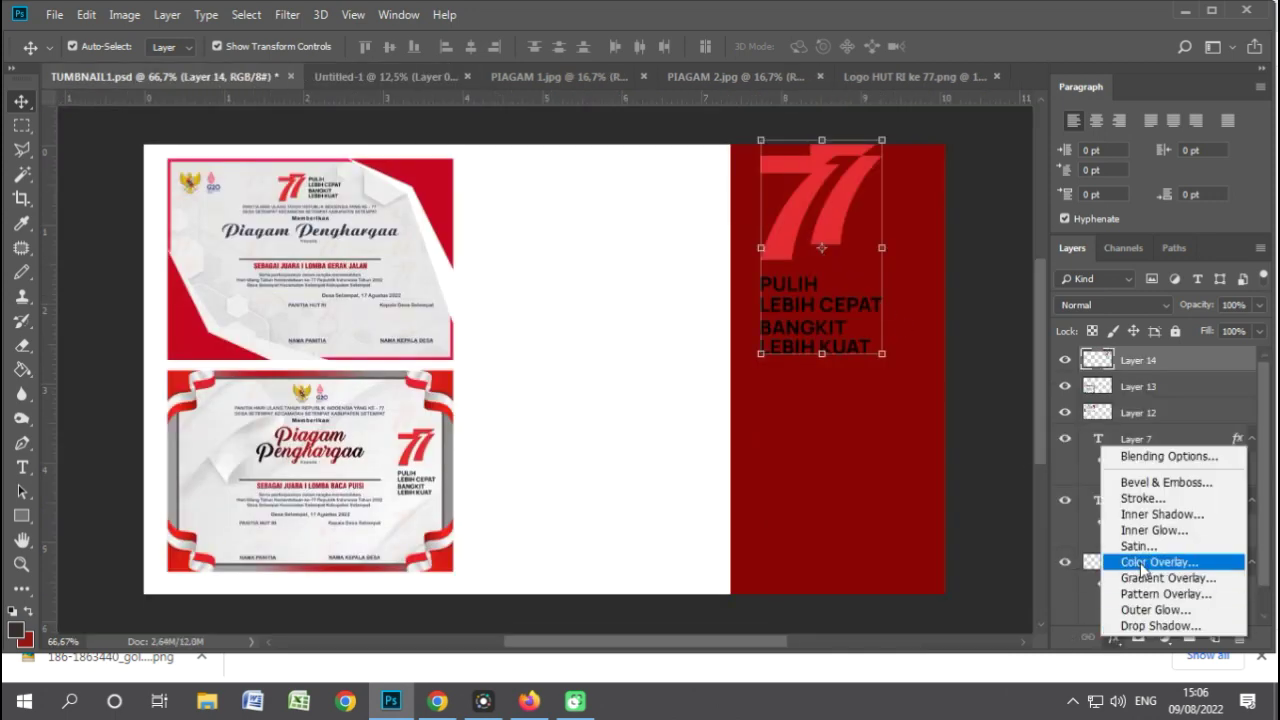
key(Escape)
key(space)
click(990, 298)
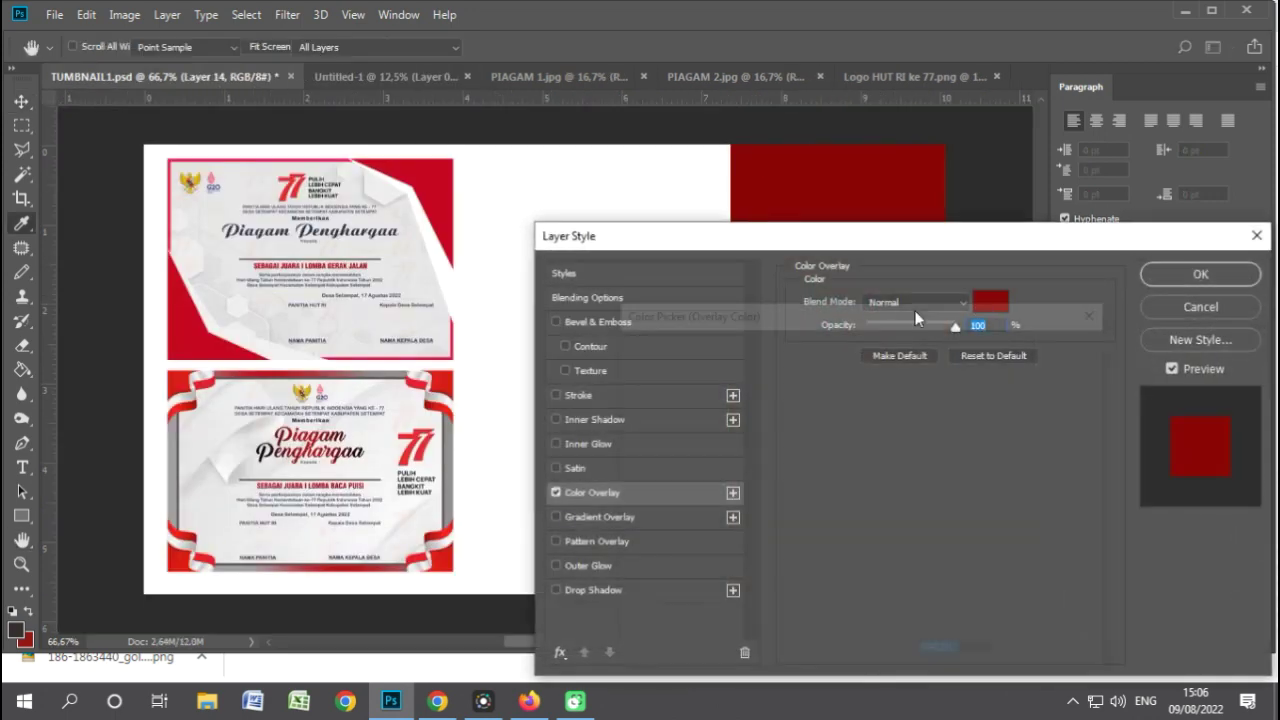
click(621, 355)
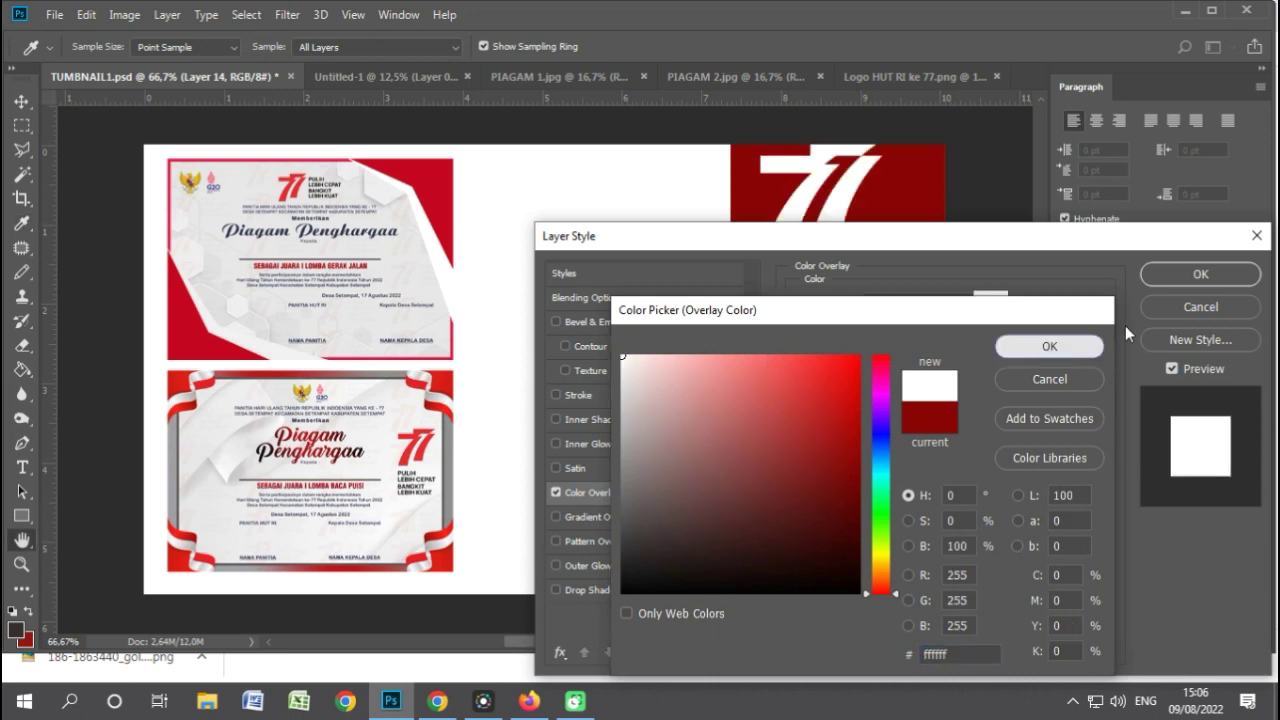
click(1049, 345)
click(1200, 274)
drag(850, 229, 863, 232)
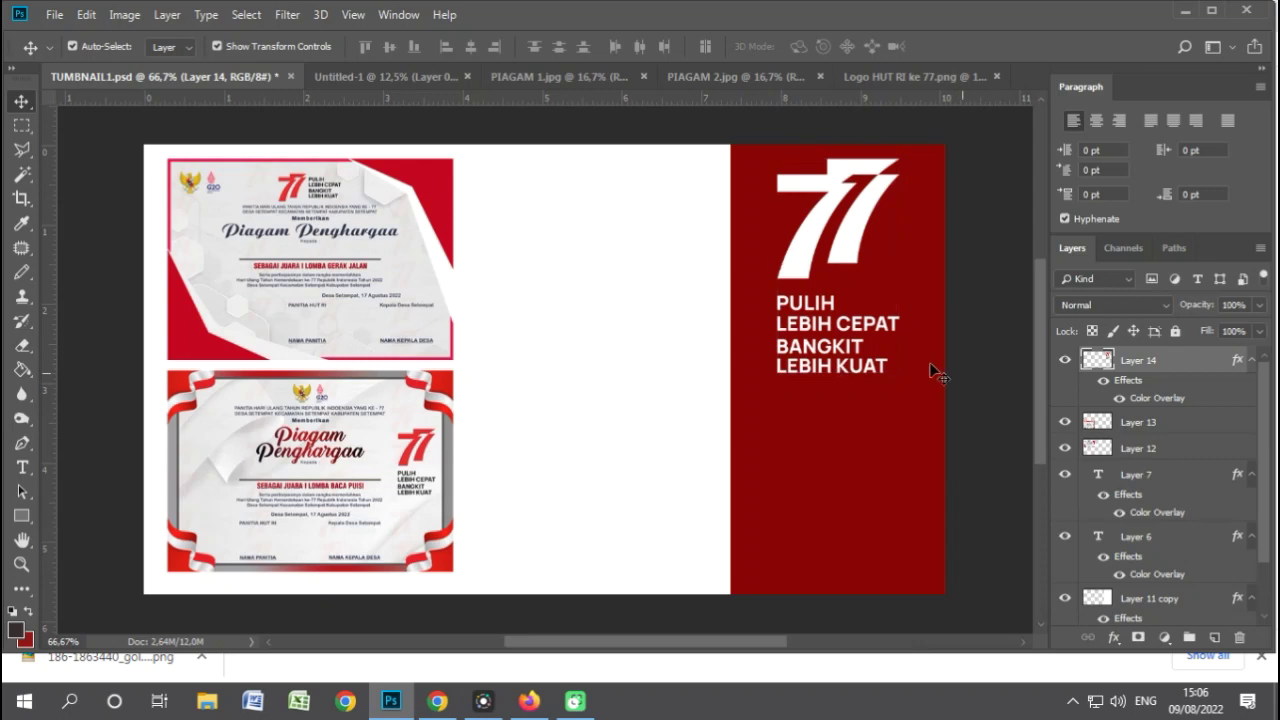
click(966, 357)
Copy both certificates into the Untitled-1 frames document.
click(387, 380)
shift+click(391, 294)
mouse_move(408, 222)
mouse_down()
mouse_move(385, 80)
mouse_move(601, 304)
mouse_up()
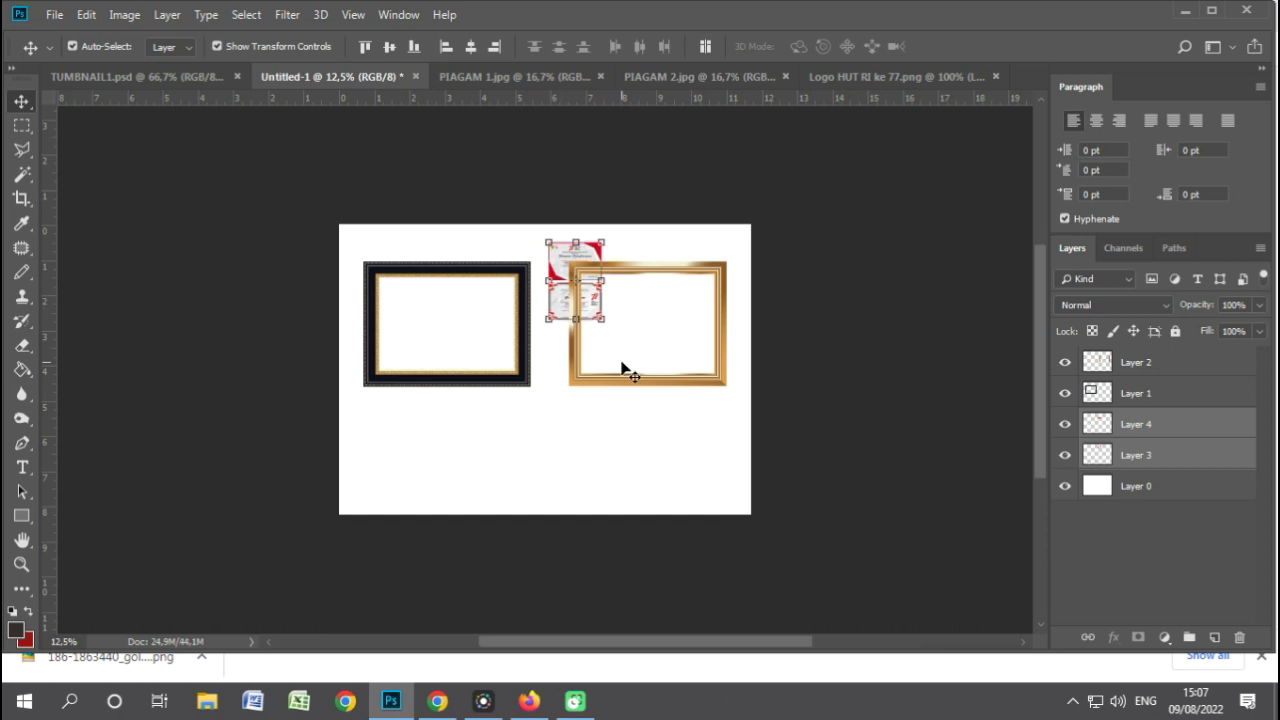
Move the gerak jalan certificate into the black frame and scale it to fit inside.
click(621, 369)
click(555, 296)
drag(575, 258, 424, 281)
key(ctrl+plus)
key(ctrl+plus)
key(ctrl+plus)
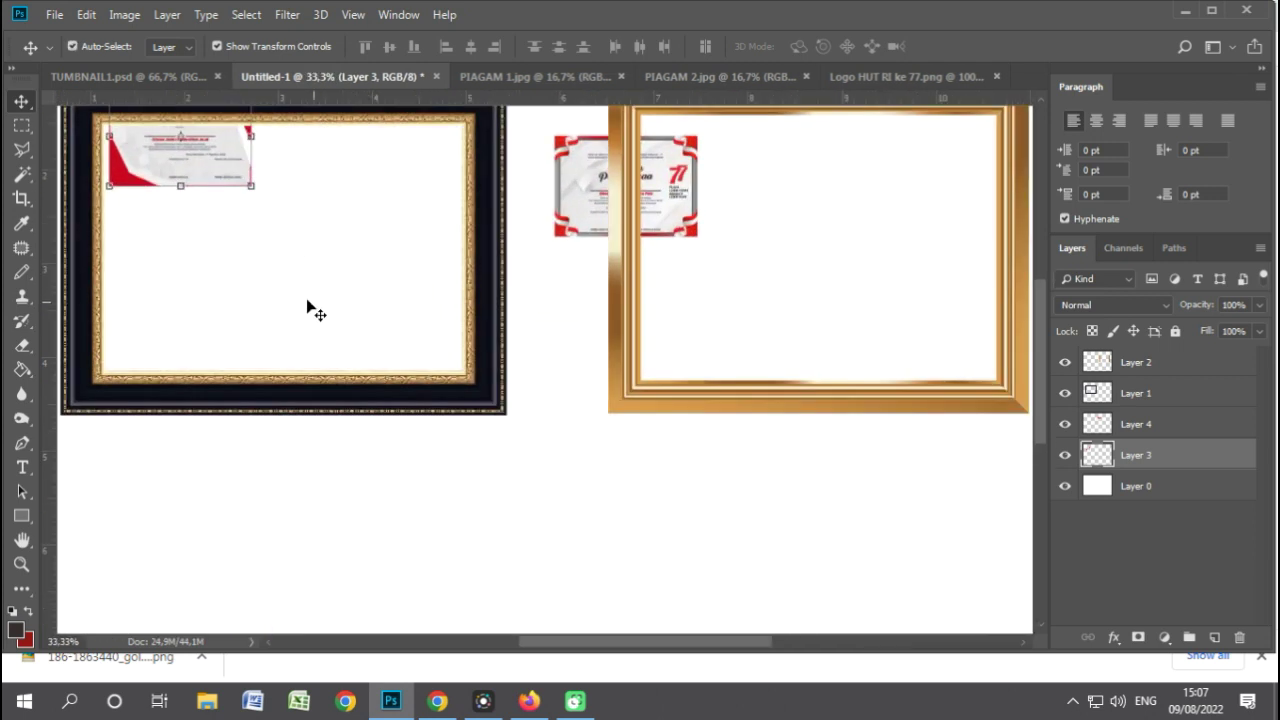
mouse_move(234, 175)
mouse_down()
mouse_move(217, 211)
mouse_move(474, 352)
mouse_up()
key(ctrl+t)
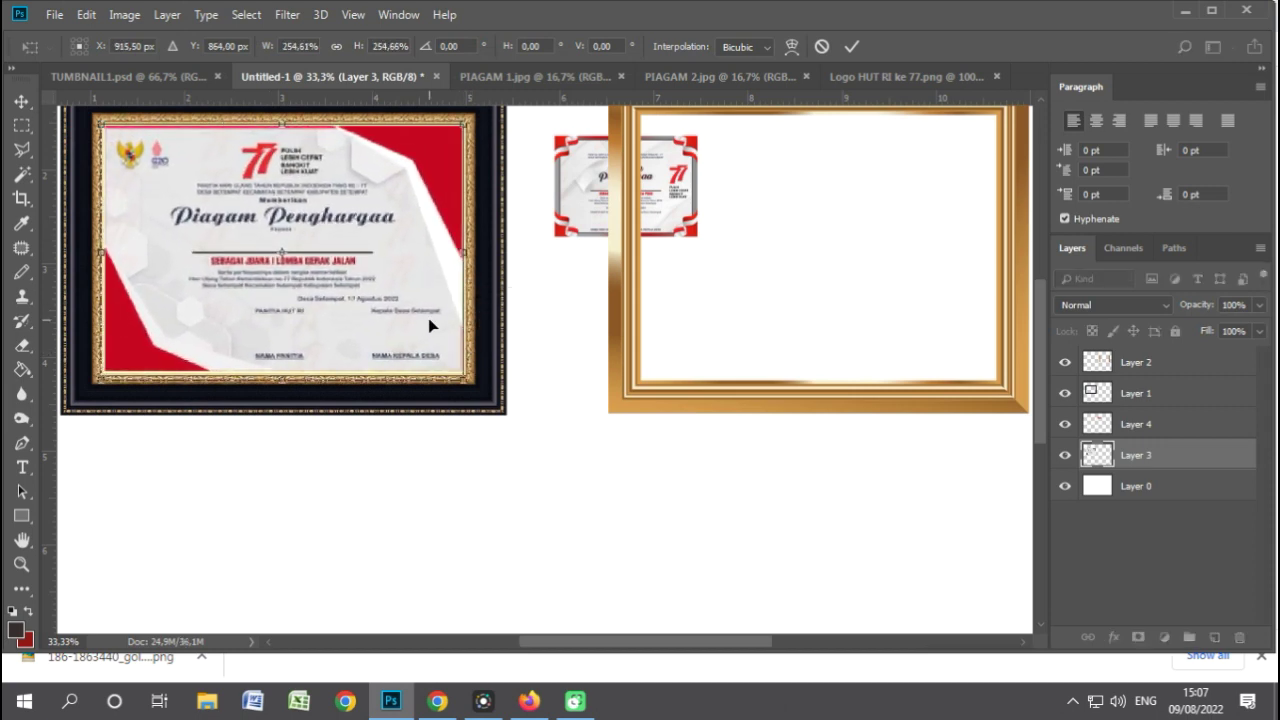
key(Return)
key(Up)
key(Up)
key(Up)
key(Up)
key(Up)
key(Up)
key(Up)
key(Up)
key(Up)
key(Up)
key(Up)
key(Up)
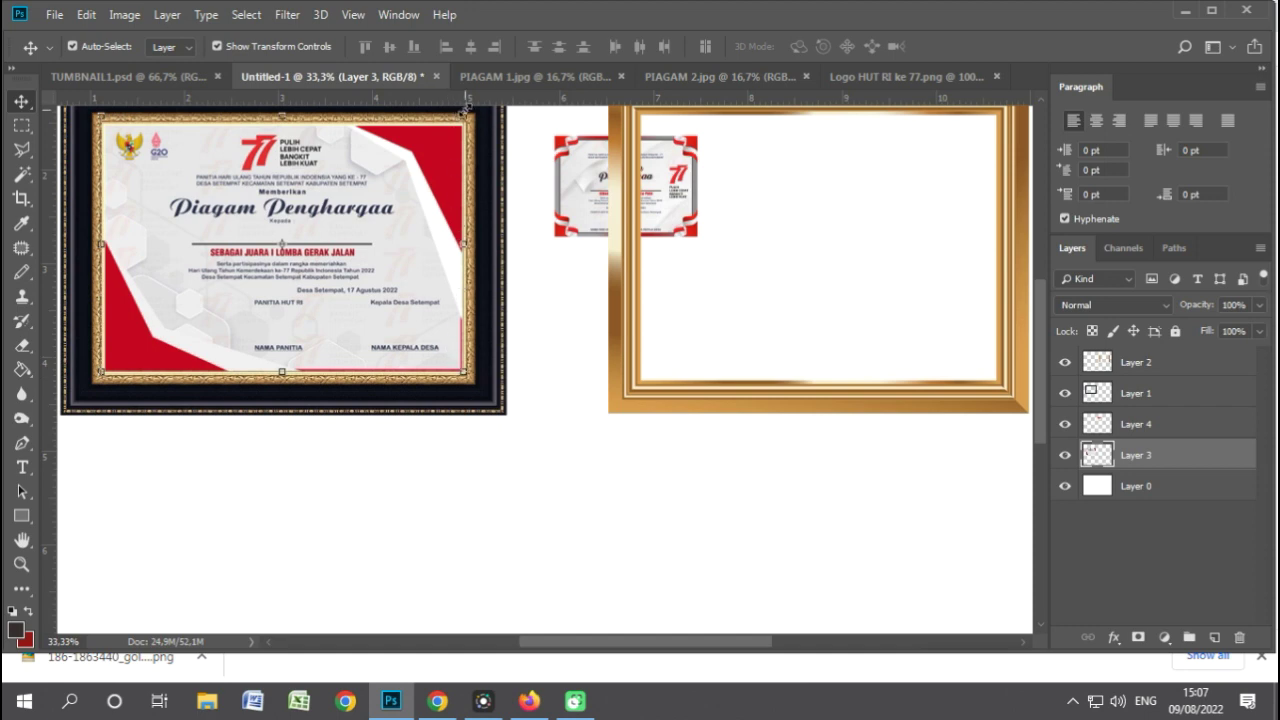
drag(466, 118, 451, 124)
key(Return)
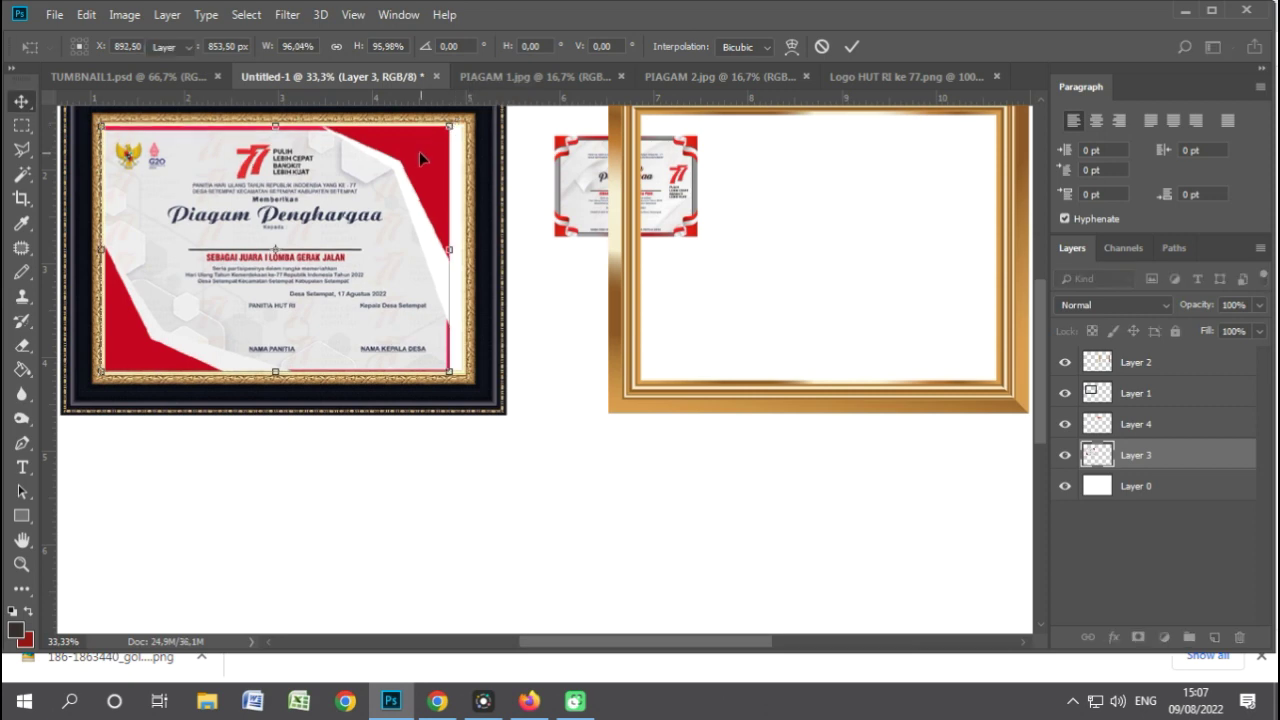
key(shift+Right)
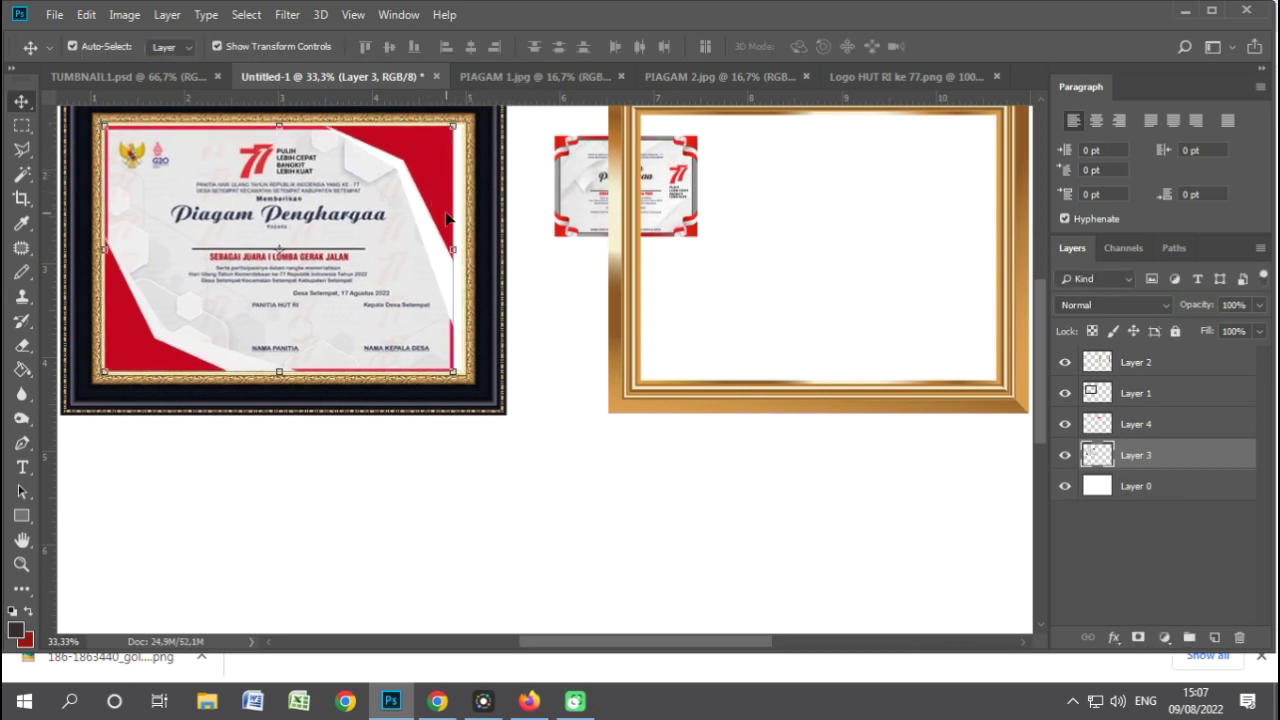
Narrow the black frame slightly and move the second certificate into the gold frame.
click(492, 258)
key(ctrl+t)
drag(505, 252, 496, 249)
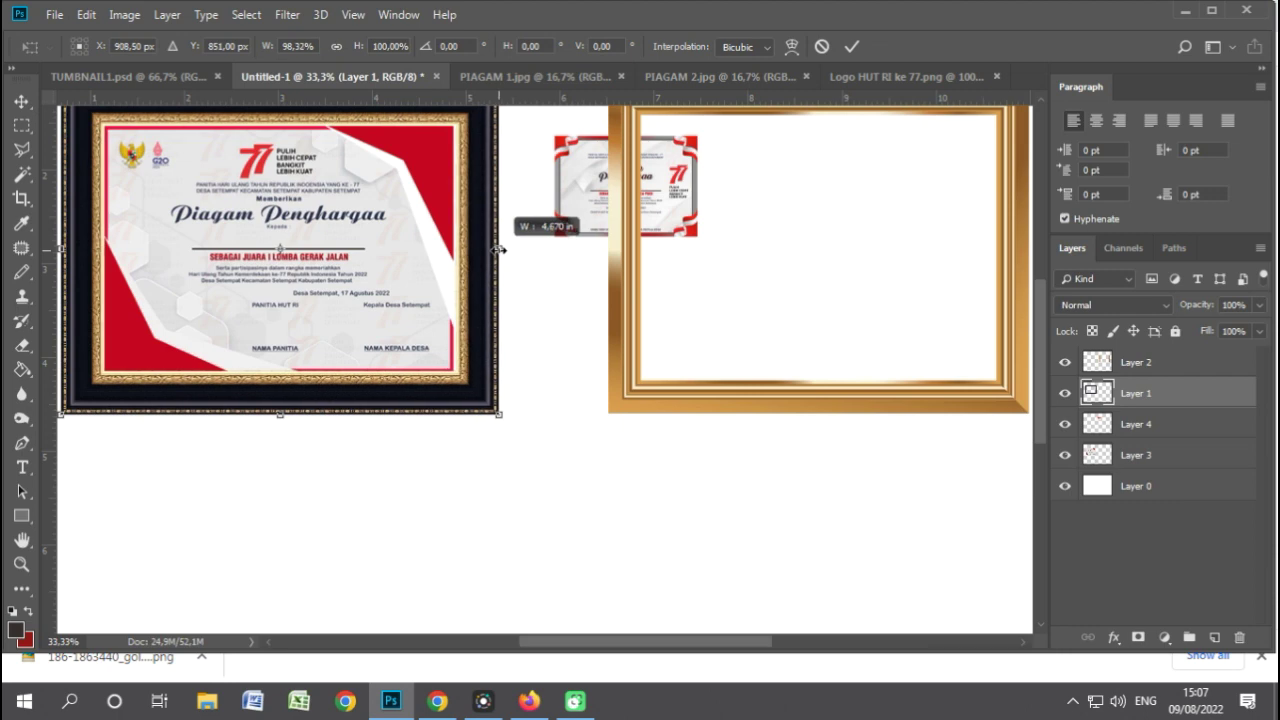
key(Return)
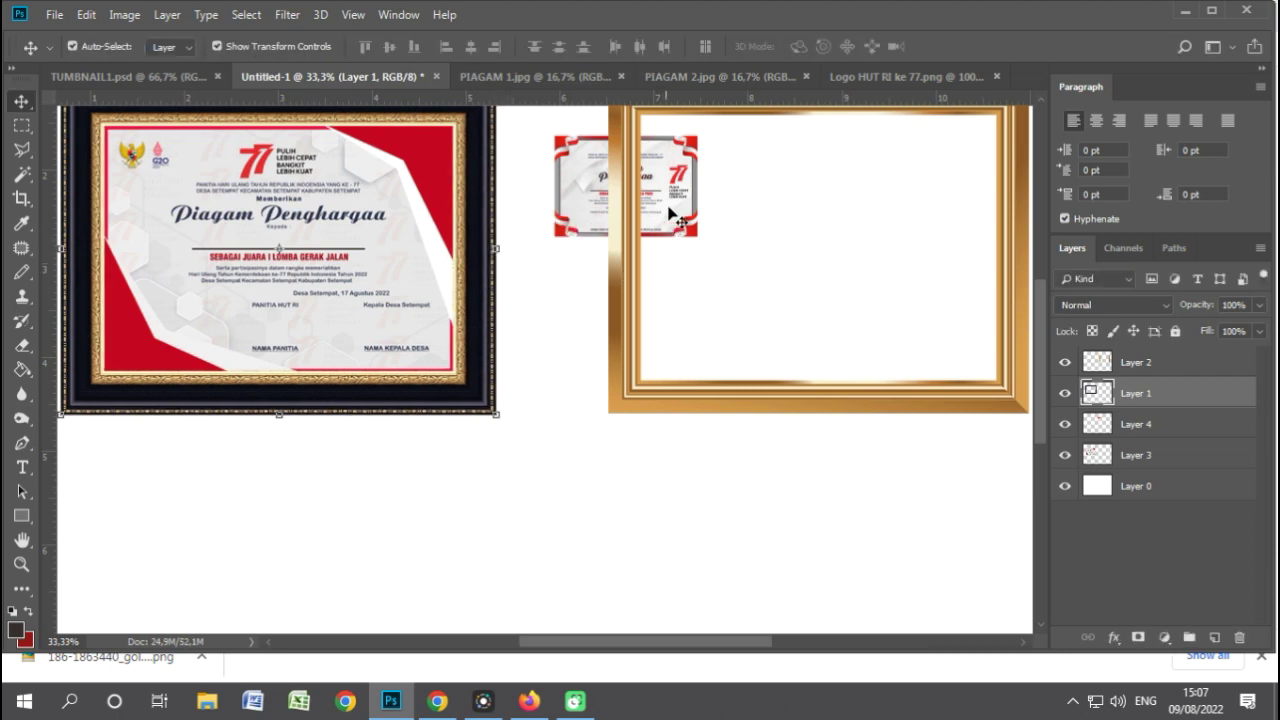
click(680, 198)
mouse_move(680, 197)
mouse_down()
mouse_move(767, 173)
mouse_move(993, 374)
mouse_up()
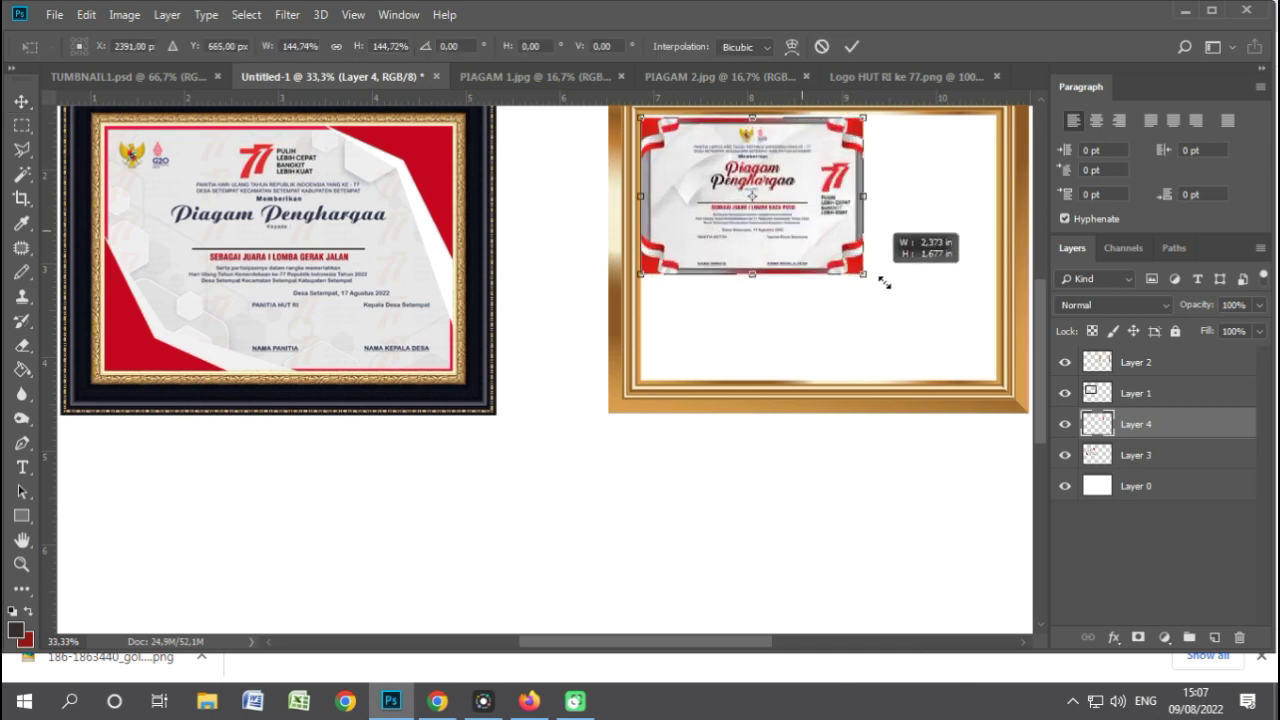
Apply the second certificate's enlargement and nudge it slightly upward.
key(Return)
scroll(880, 306, up, 1)
key(Up)
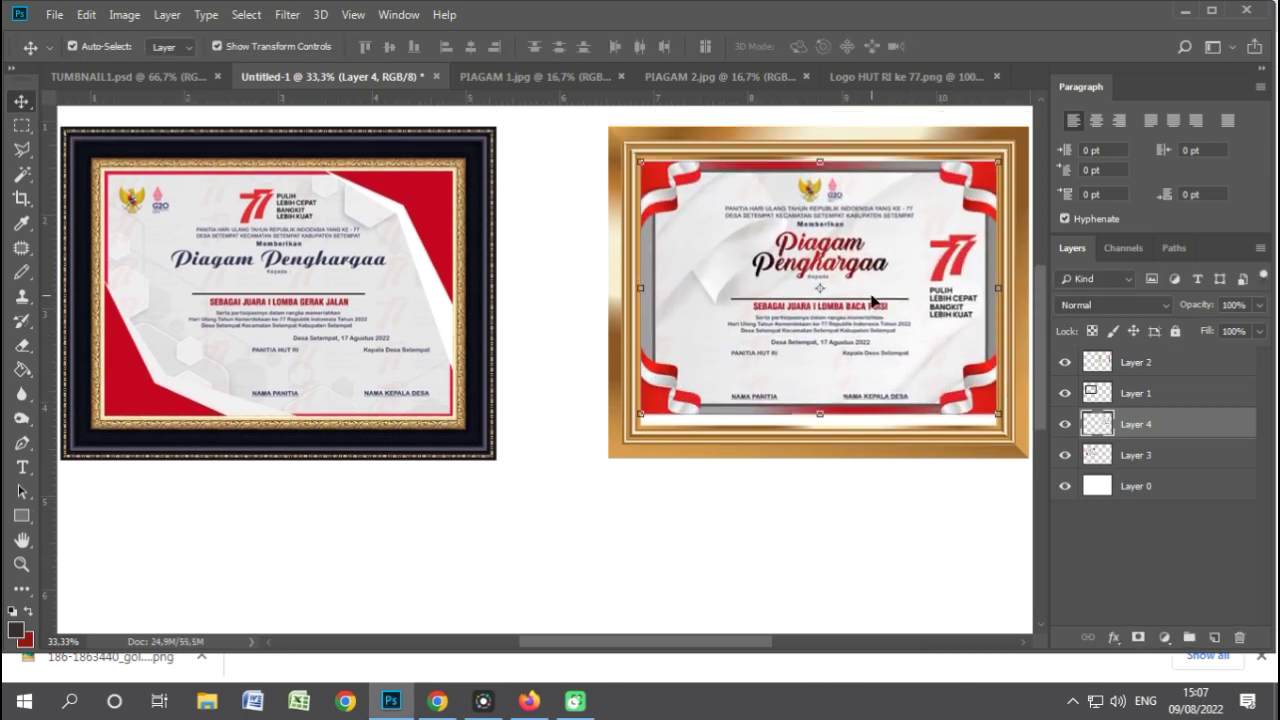
key(Up)
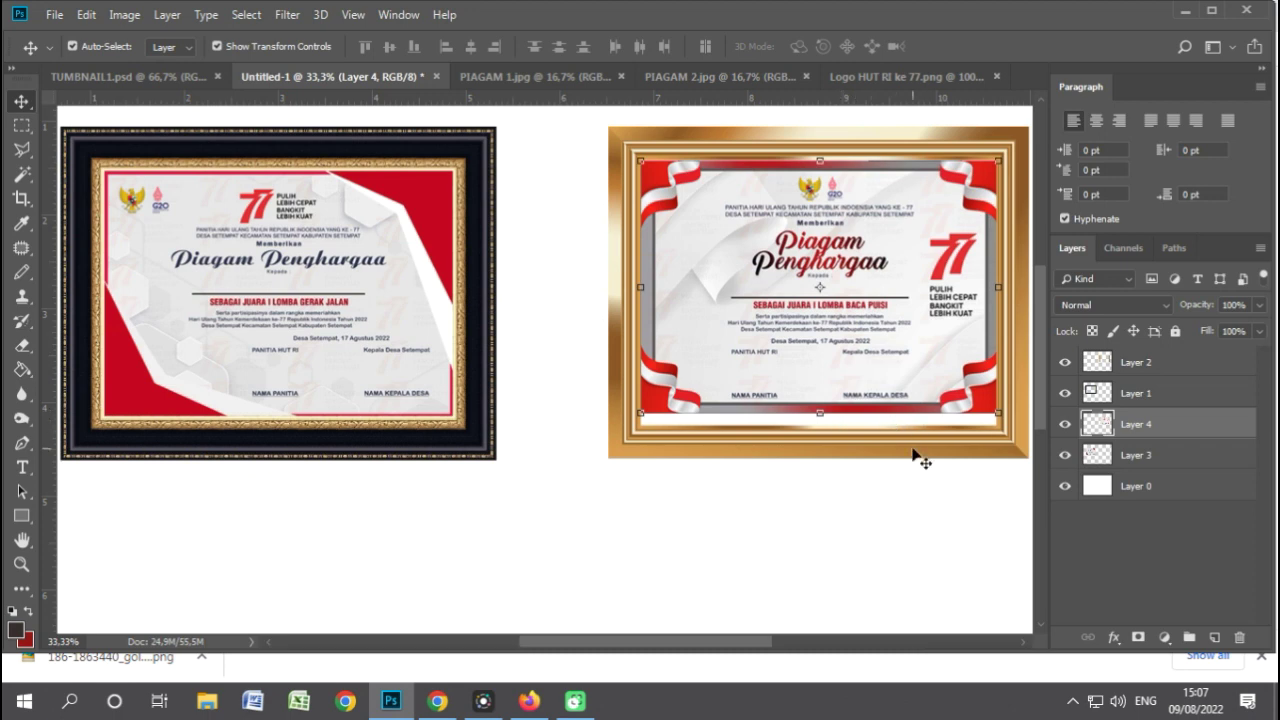
Shorten the gold frame slightly by pulling its bottom edge up.
click(913, 456)
drag(816, 459, 814, 447)
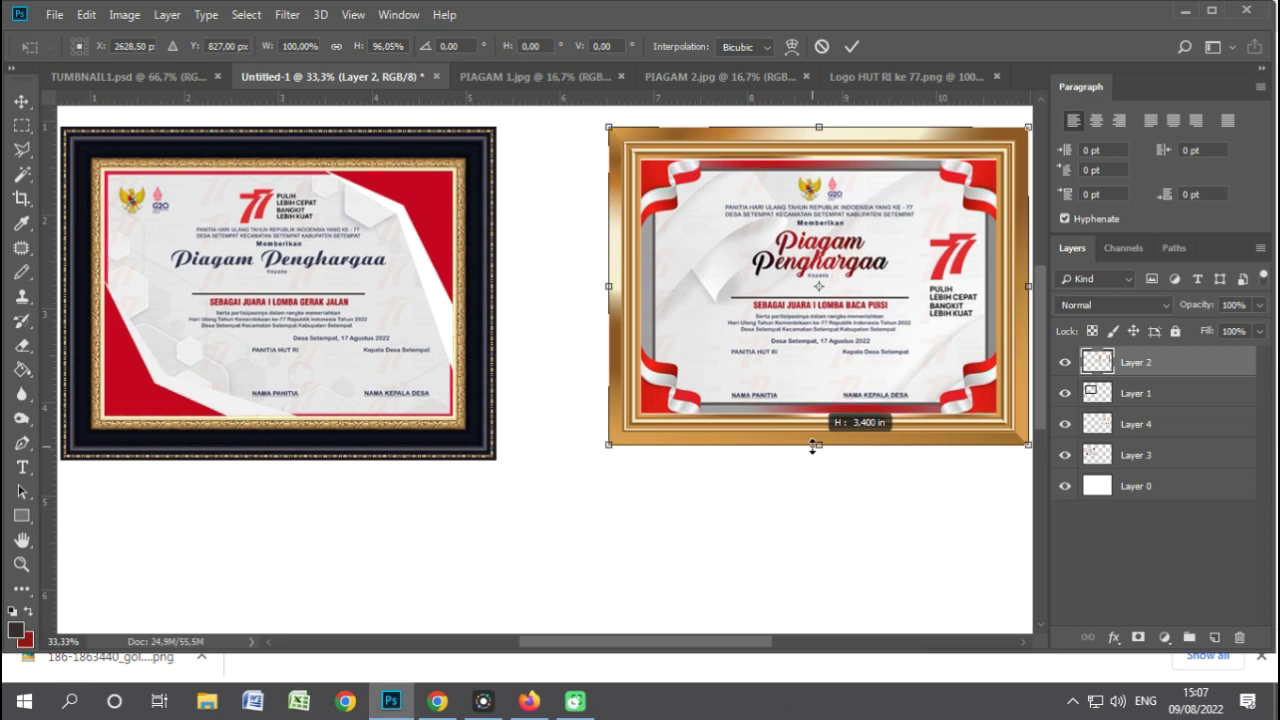
key(Return)
click(858, 487)
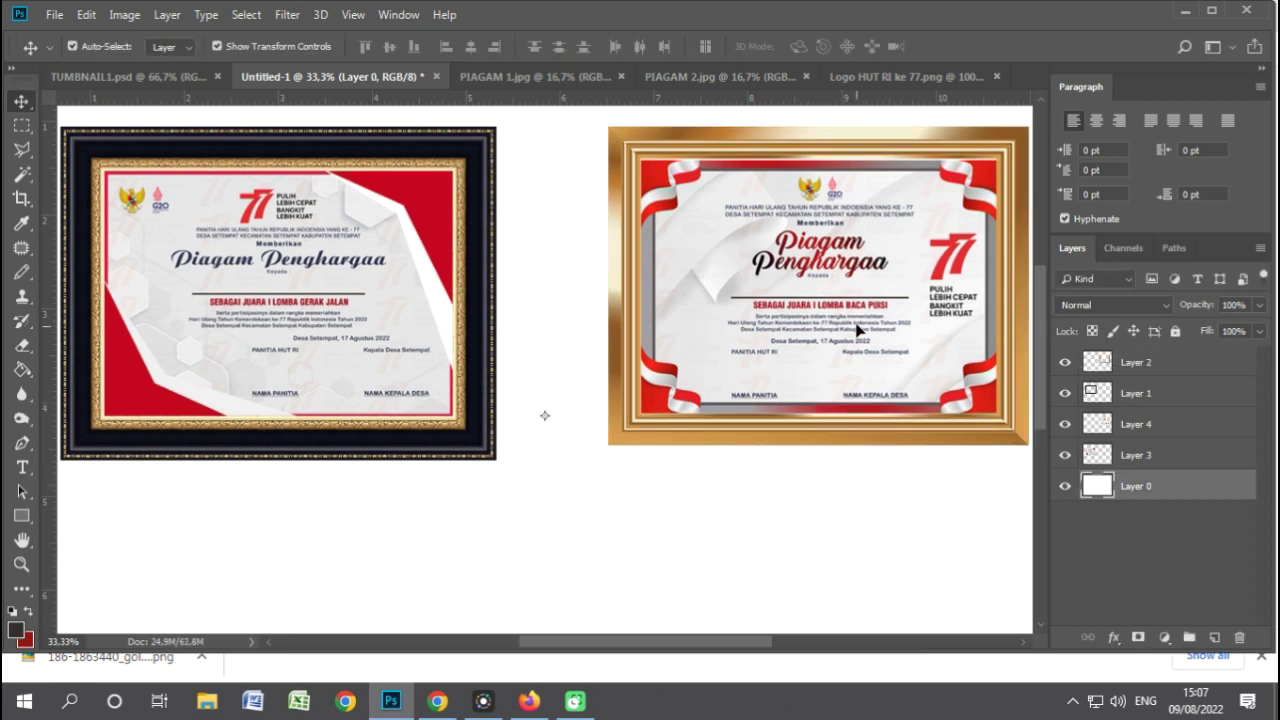
click(854, 329)
click(872, 452)
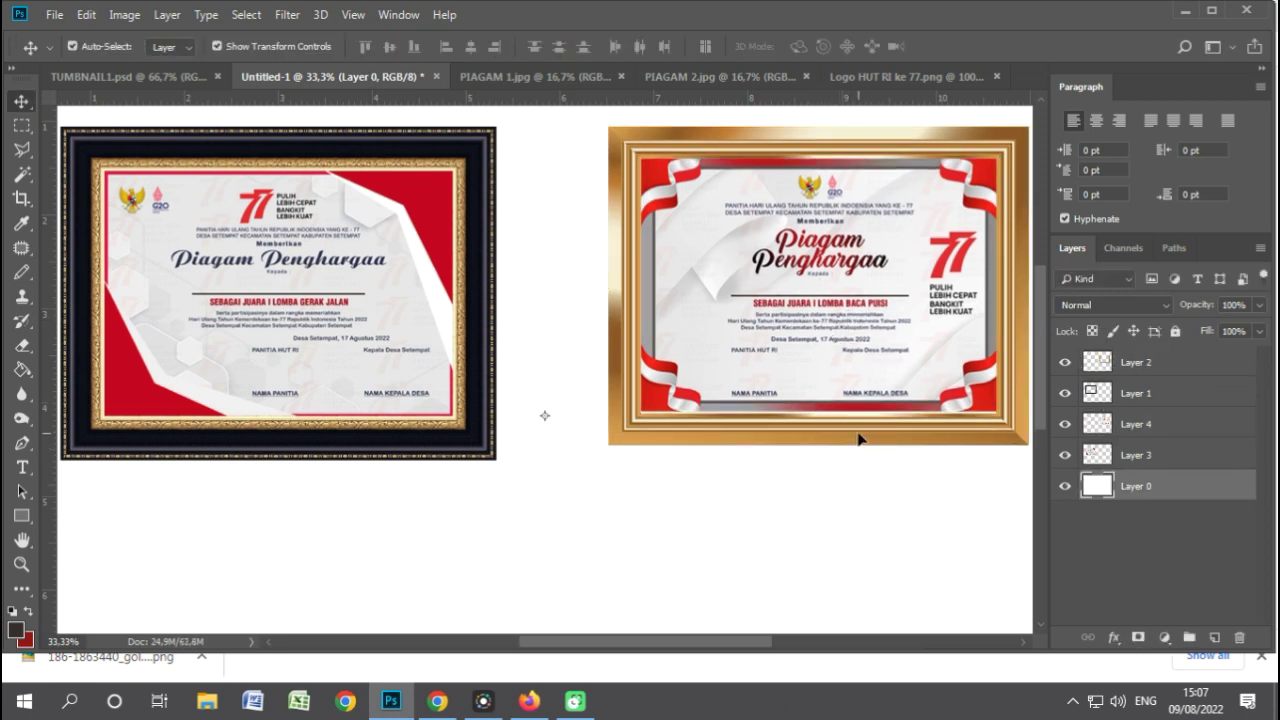
click(840, 437)
drag(843, 452, 816, 440)
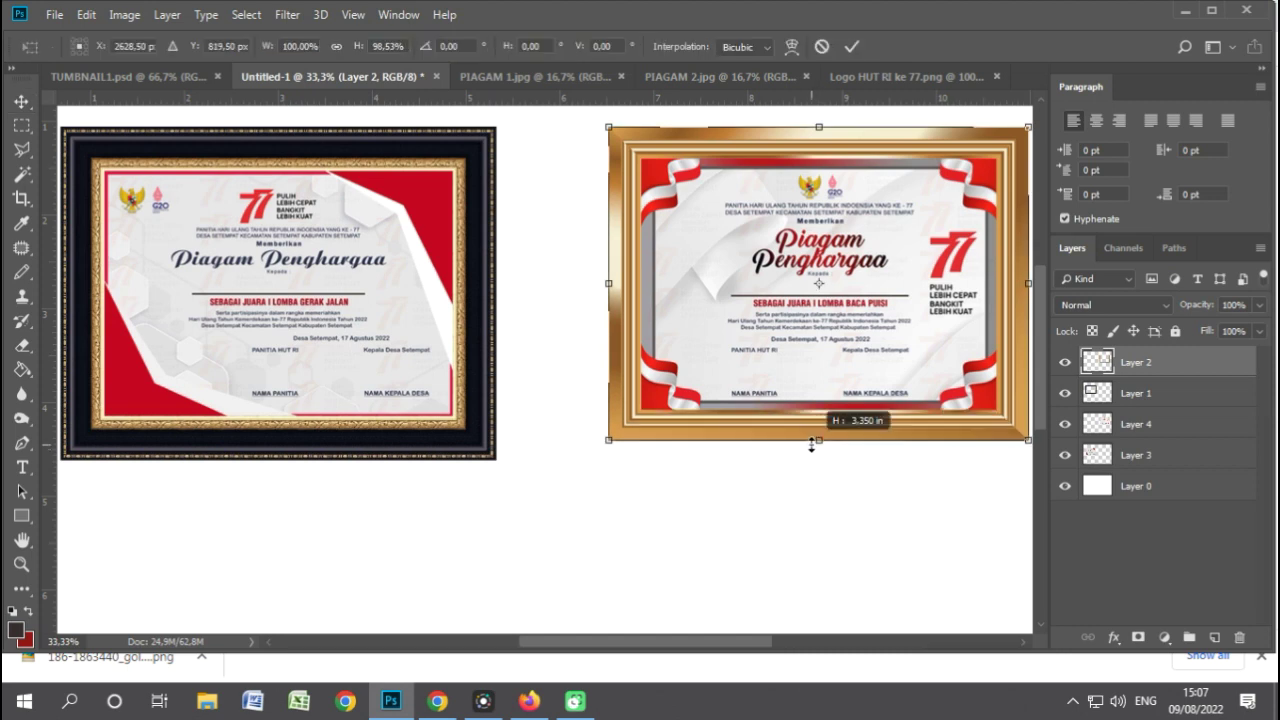
key(Return)
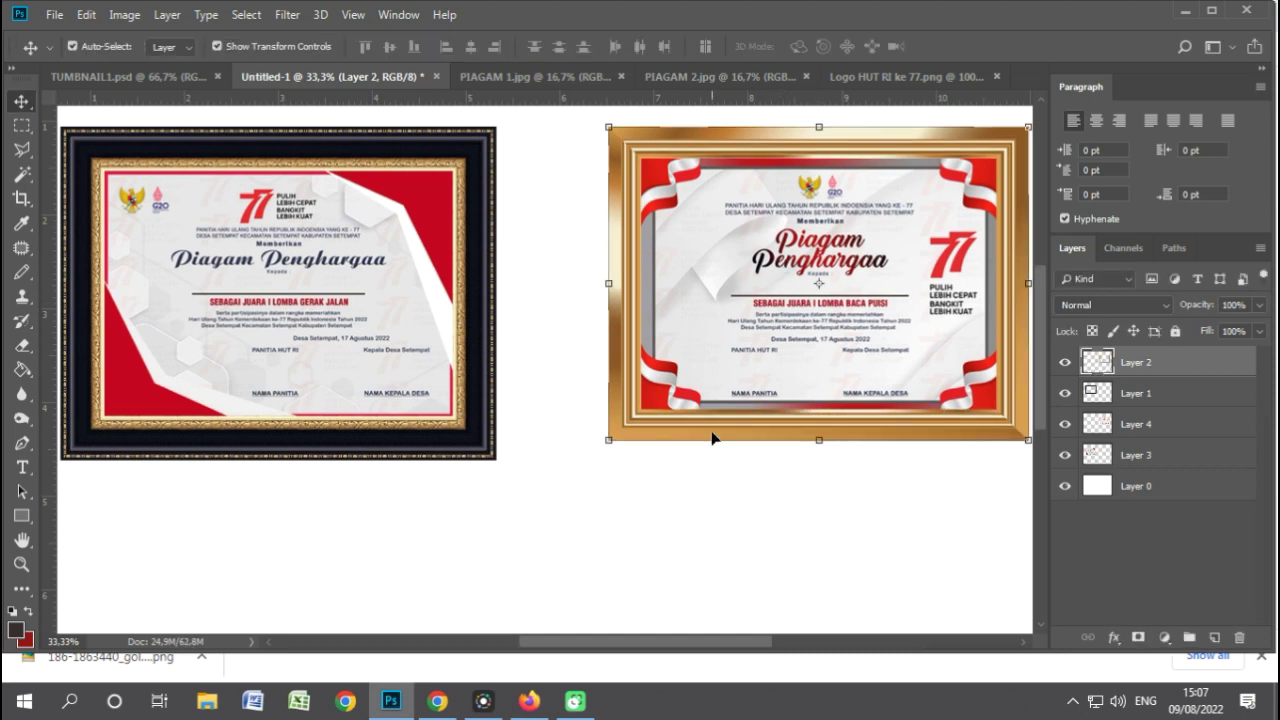
click(712, 482)
Merge each certificate into its frame layer, gold and dark, with Ctrl+E.
click(721, 321)
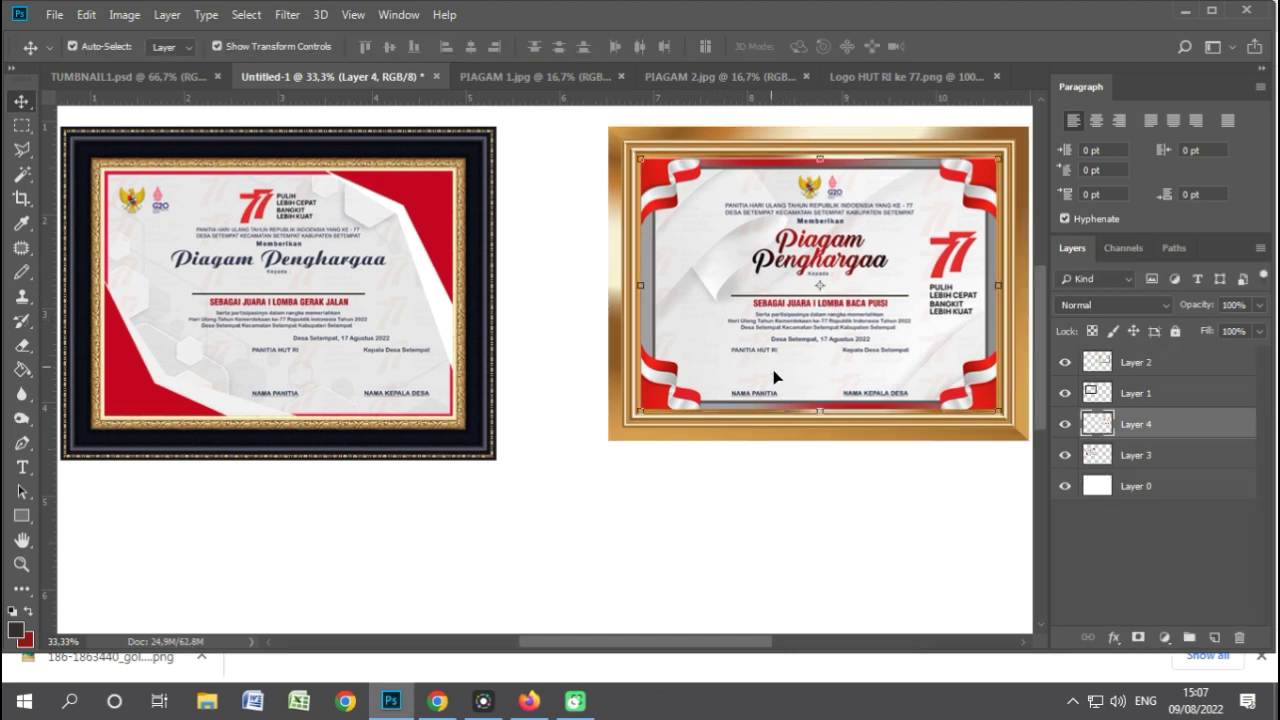
click(842, 463)
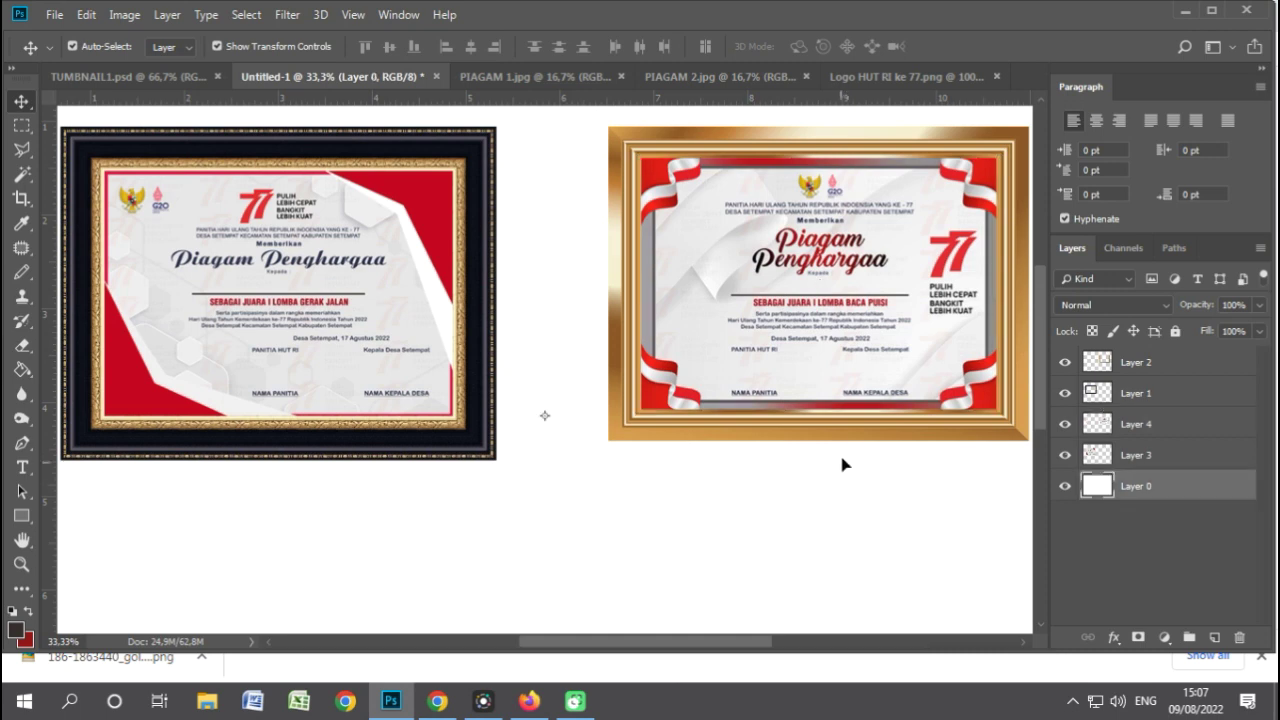
click(786, 438)
shift+click(757, 286)
key(ctrl+e)
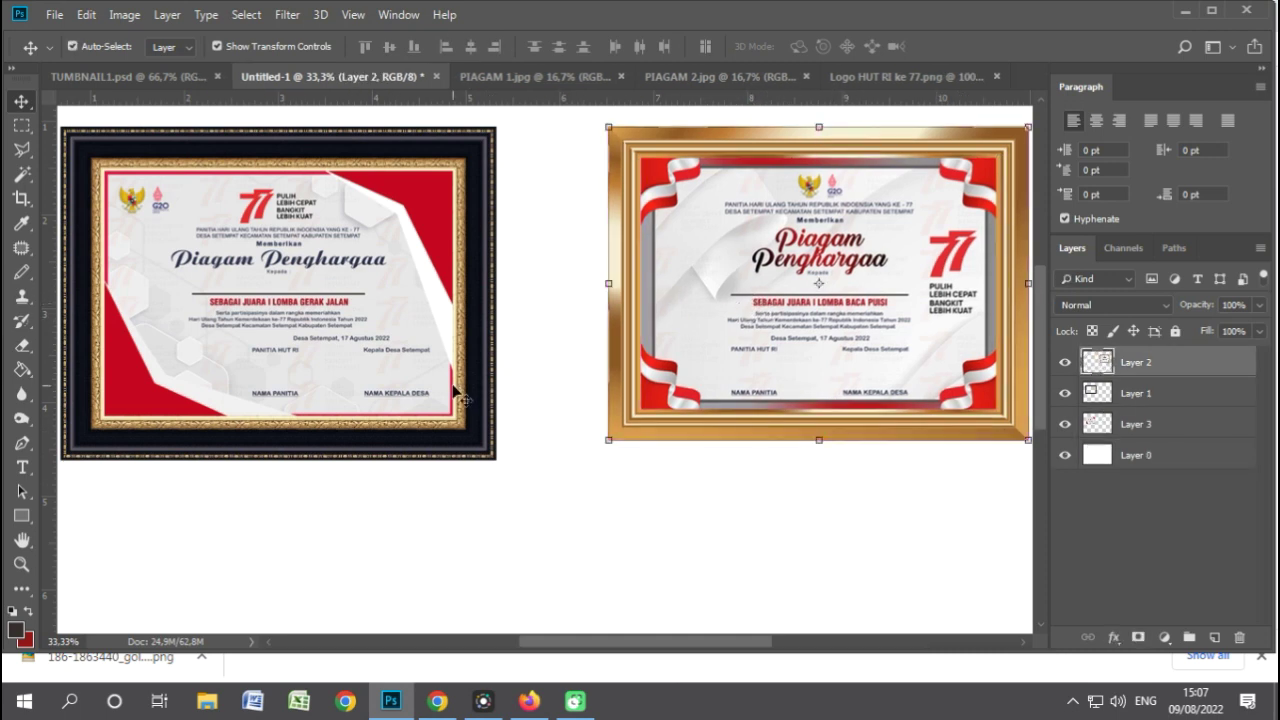
ctrl+click(466, 436)
ctrl+shift+click(390, 363)
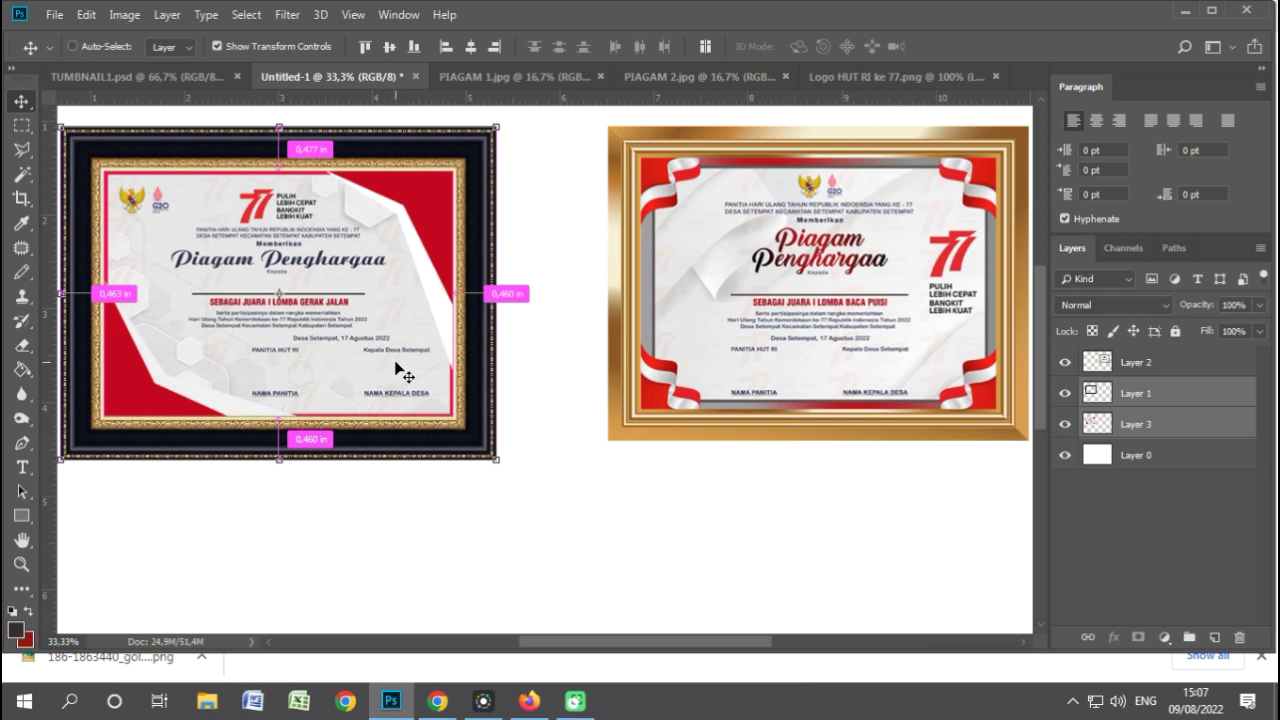
key(ctrl+e)
Move the dark-framed certificate beside the gold one and shrink it to about 94%.
drag(415, 297, 527, 265)
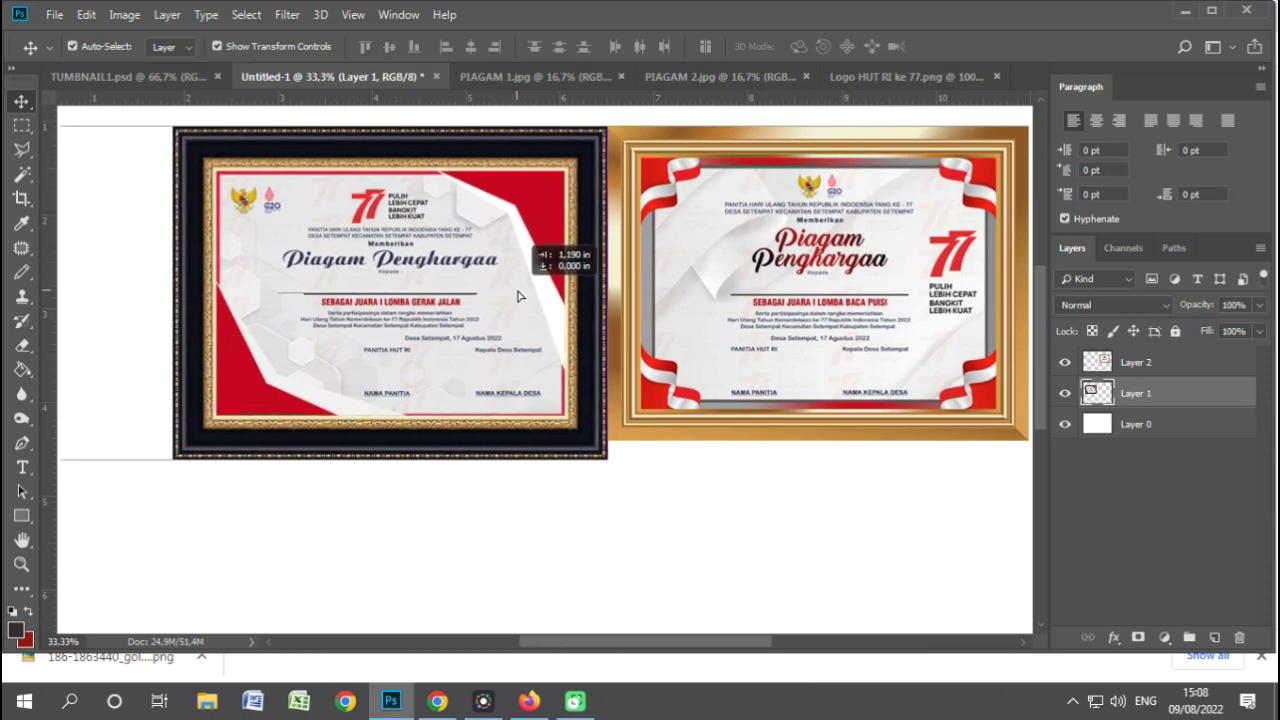
drag(186, 461, 213, 440)
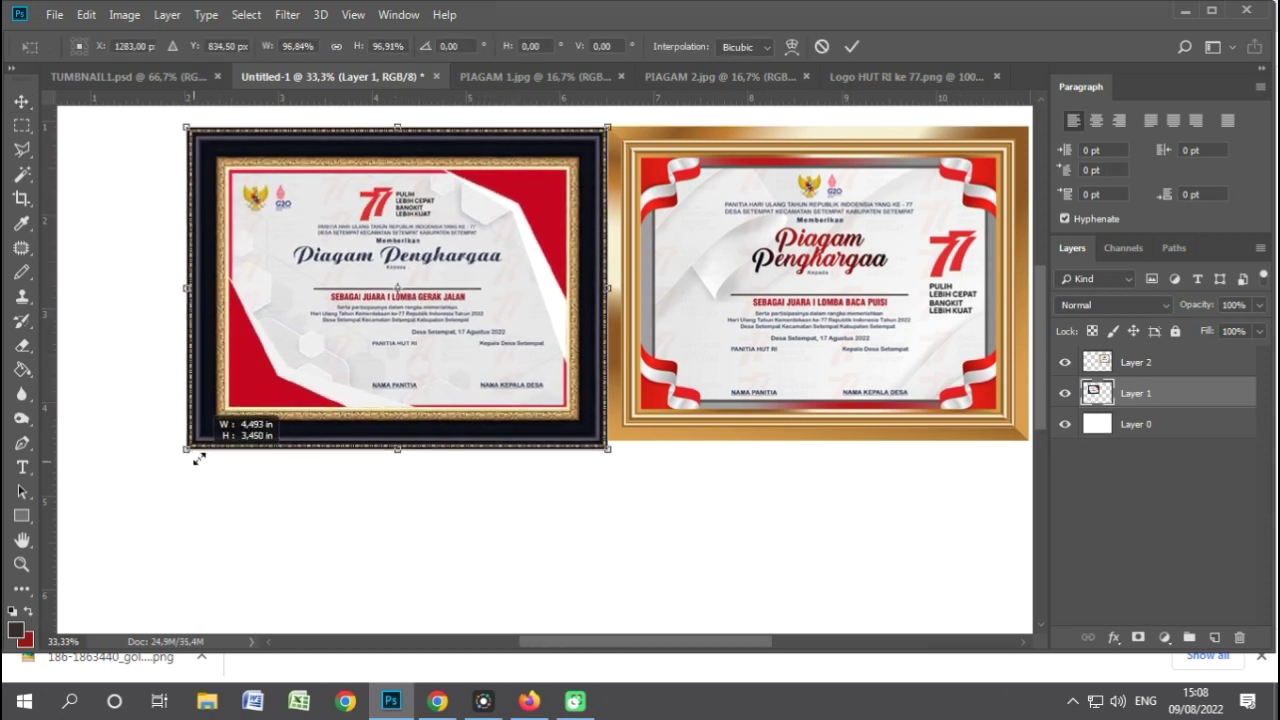
key(Return)
click(503, 441)
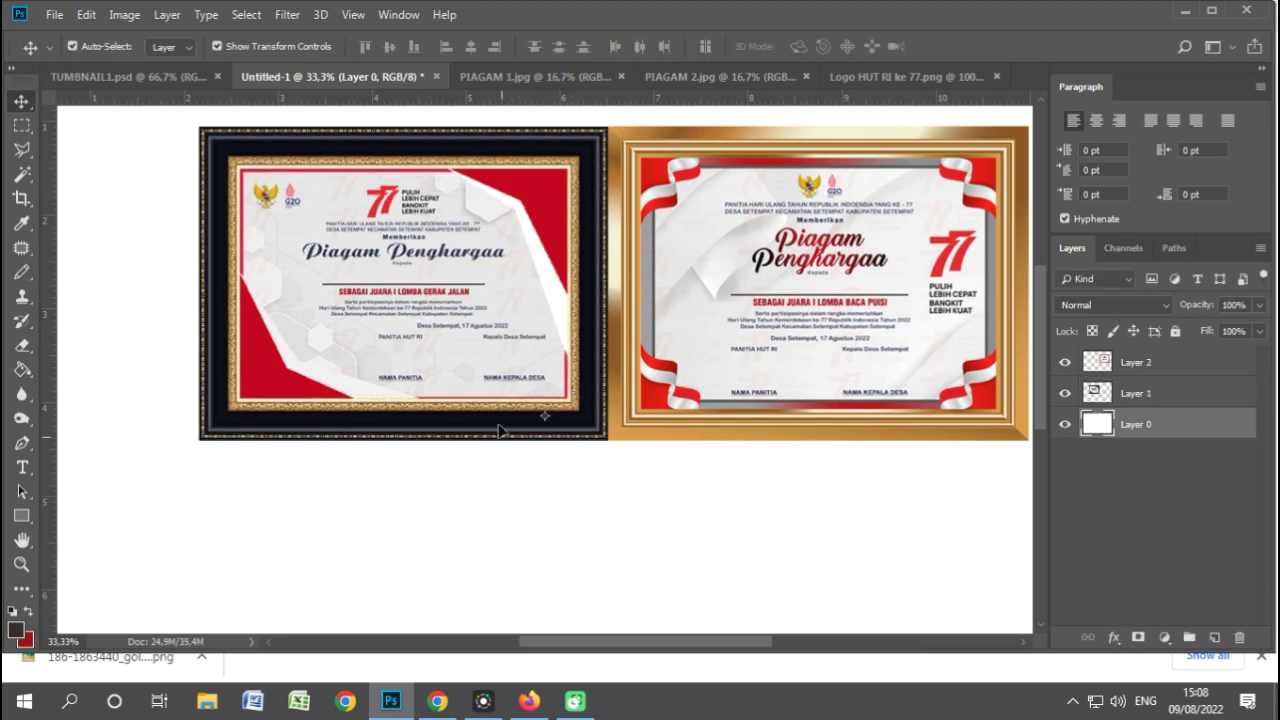
click(487, 328)
shift+click(697, 263)
Carry both framed certificates into TUMBNAIL1 and shrink them into a small pair.
mouse_move(674, 206)
mouse_down()
mouse_move(293, 153)
mouse_move(537, 335)
mouse_up()
key(ctrl+minus)
key(ctrl+minus)
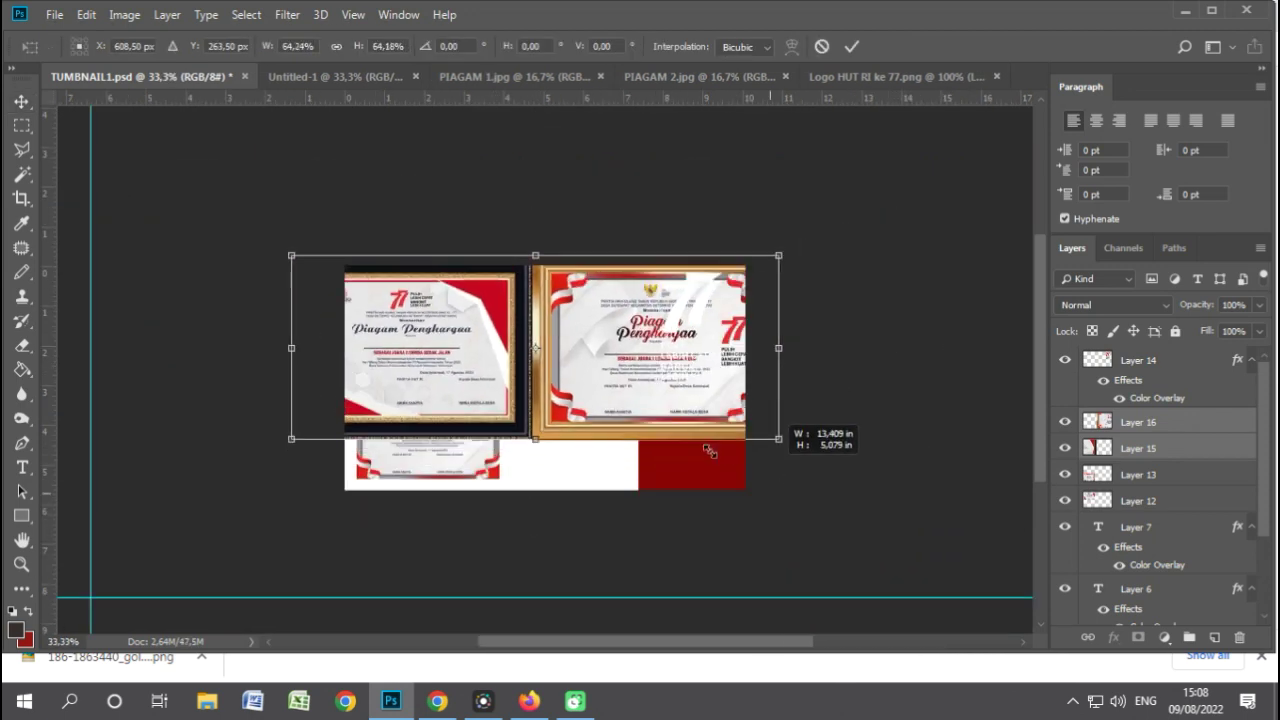
drag(949, 505, 637, 386)
click(675, 550)
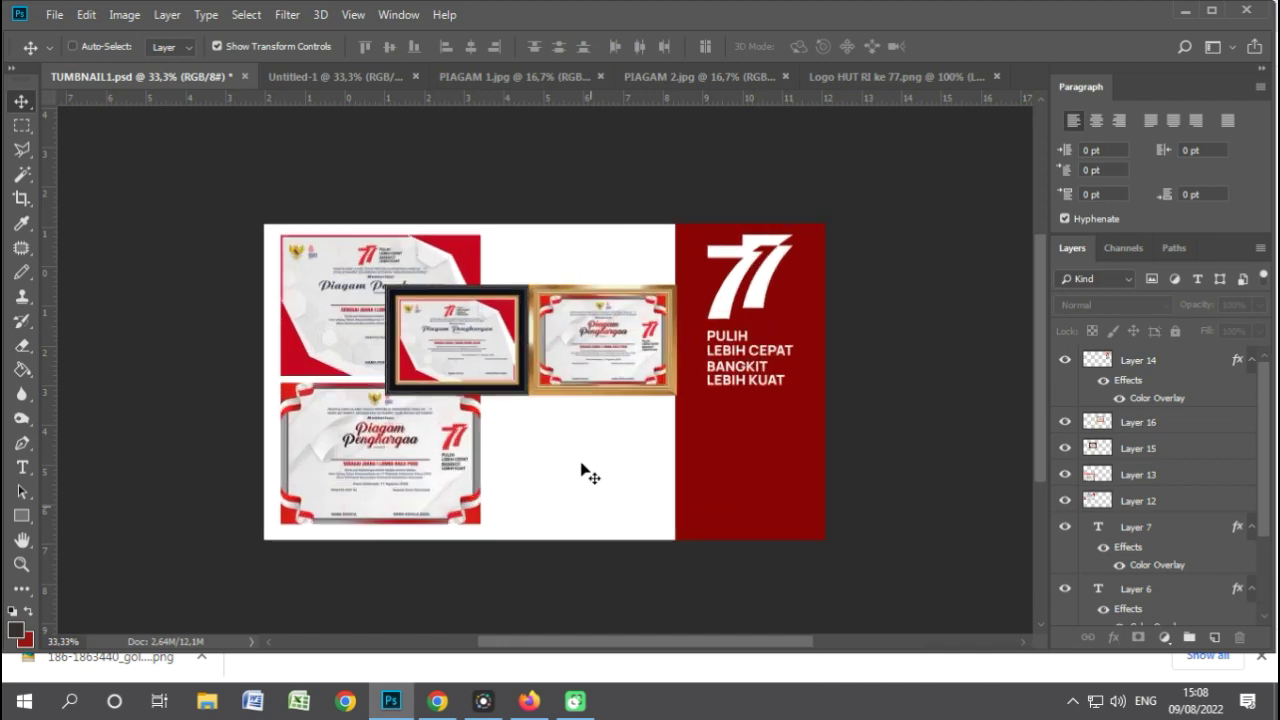
key(ctrl+plus)
key(ctrl+plus)
Place the gold-framed certificate below the dark one and shrink it slightly.
mouse_move(560, 385)
mouse_down()
mouse_move(335, 548)
mouse_move(349, 538)
mouse_up()
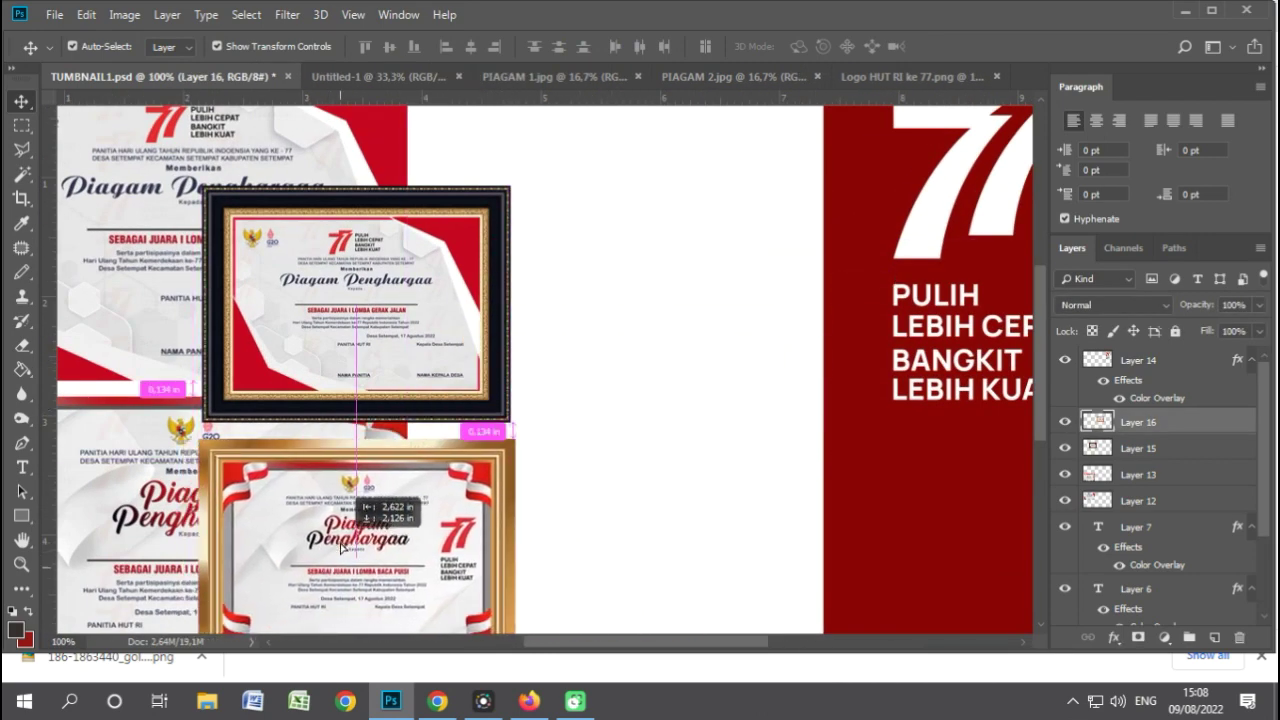
drag(349, 538, 350, 531)
scroll(447, 543, down, 3)
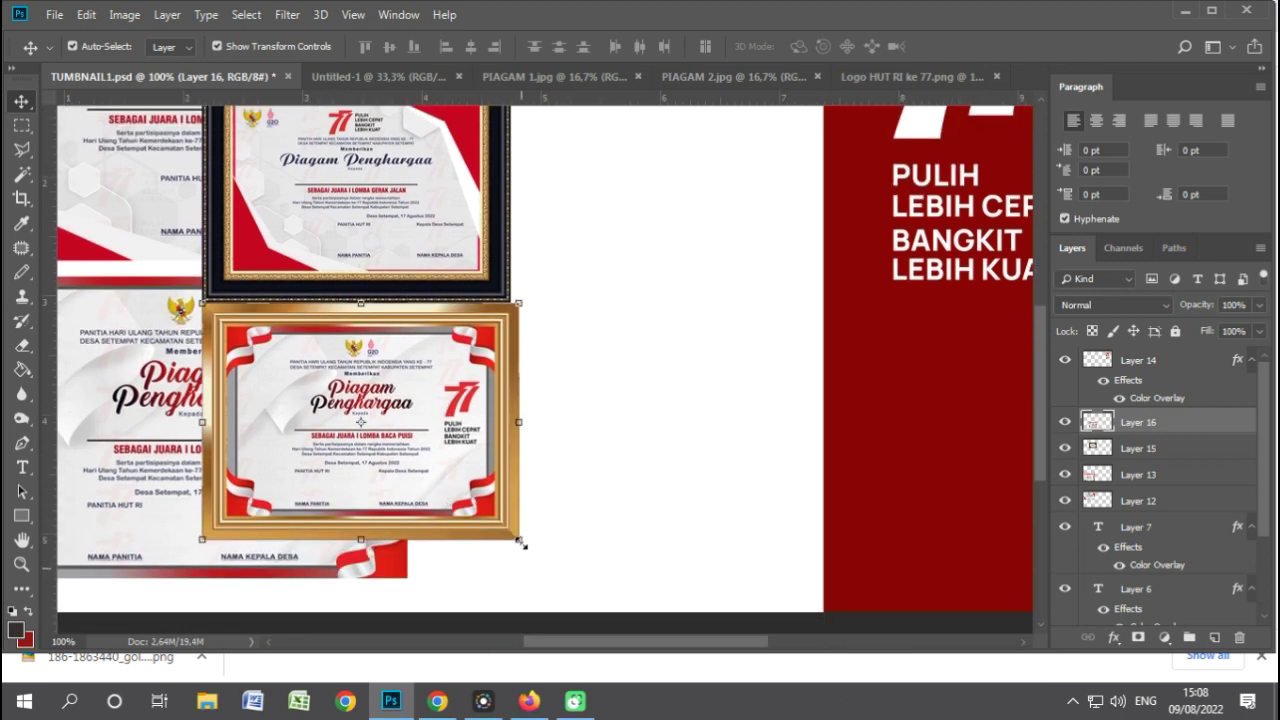
drag(522, 543, 516, 538)
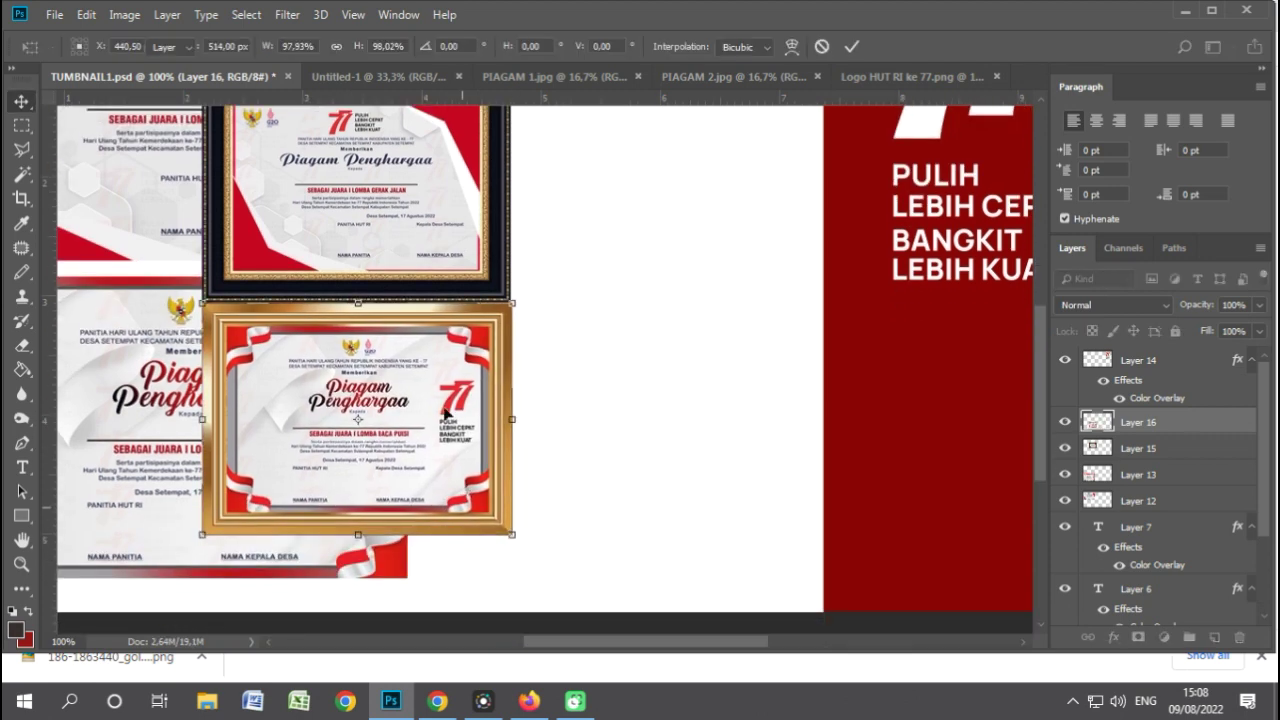
key(Return)
click(424, 244)
click(497, 400)
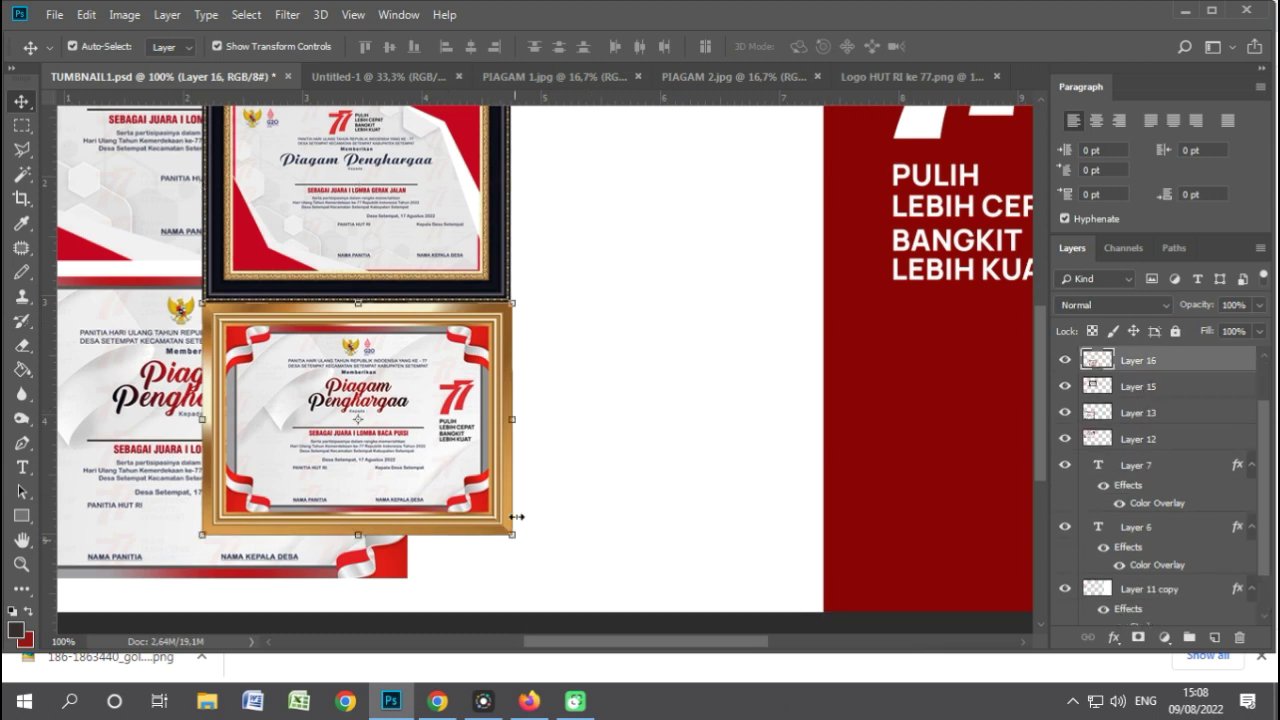
click(512, 537)
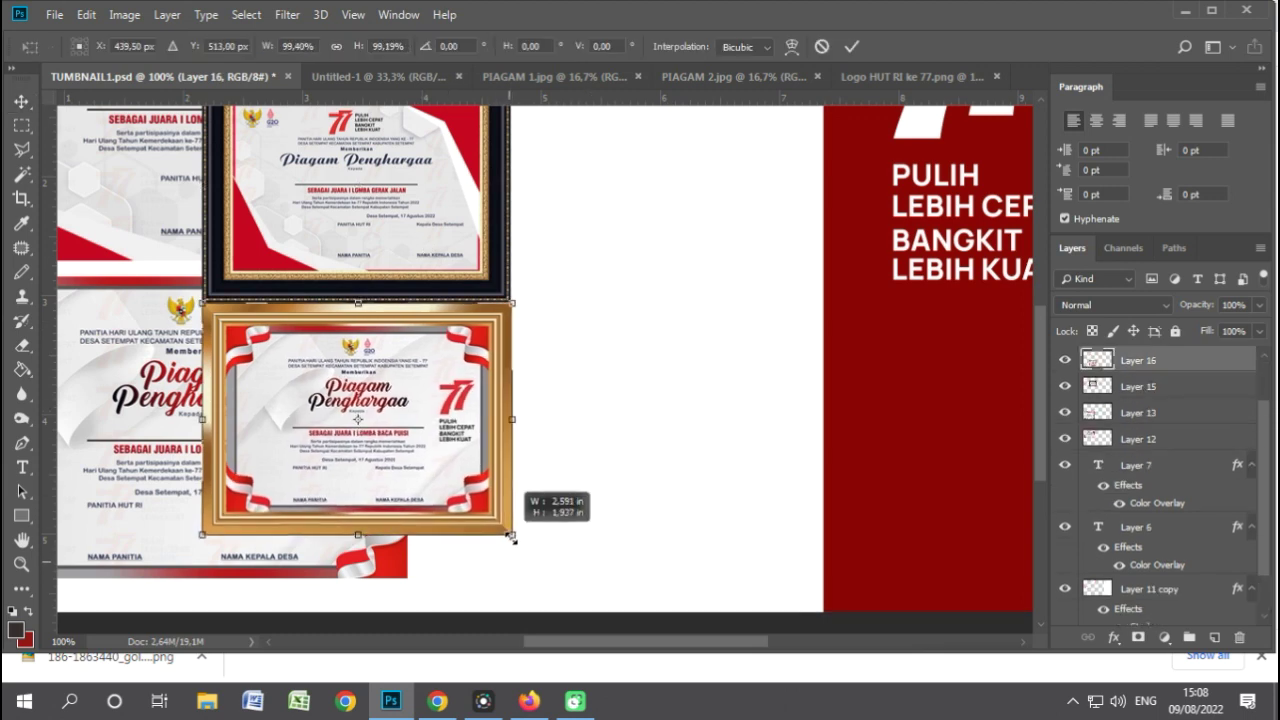
key(Return)
Move both small certificates right and down, stacking dark above gold.
shift+click(412, 209)
drag(412, 209, 670, 253)
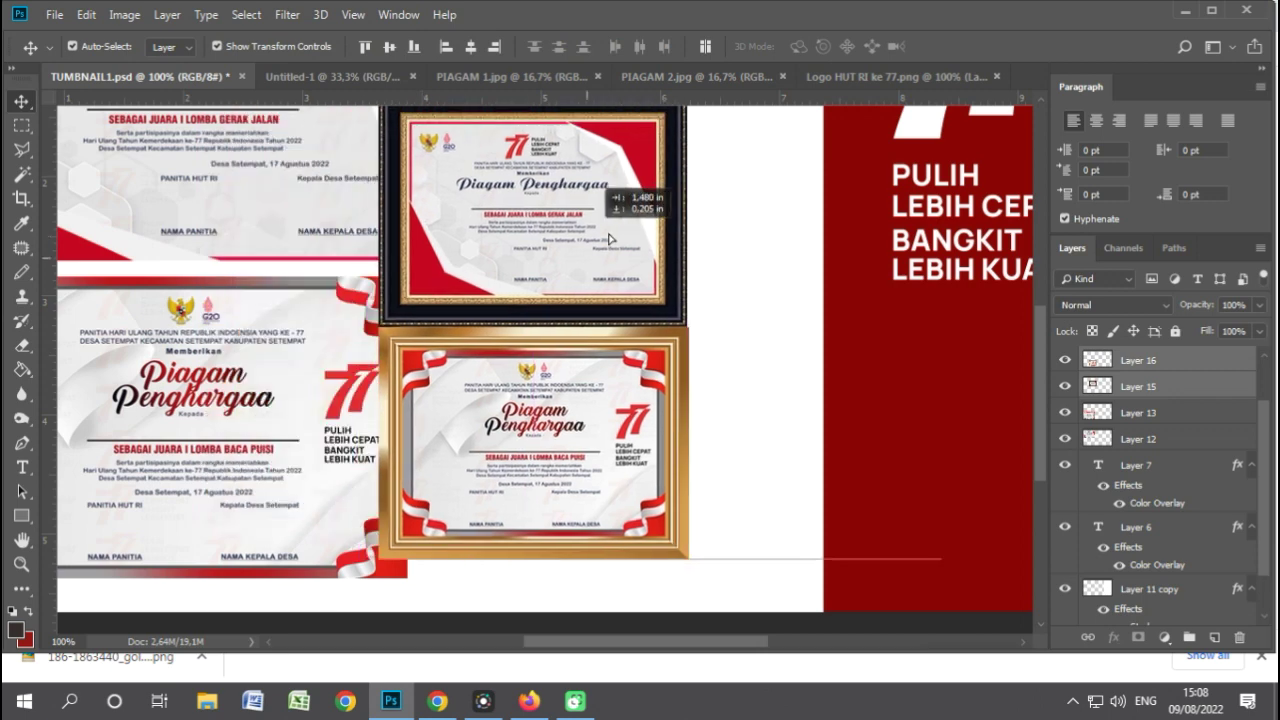
scroll(668, 245, up, 4)
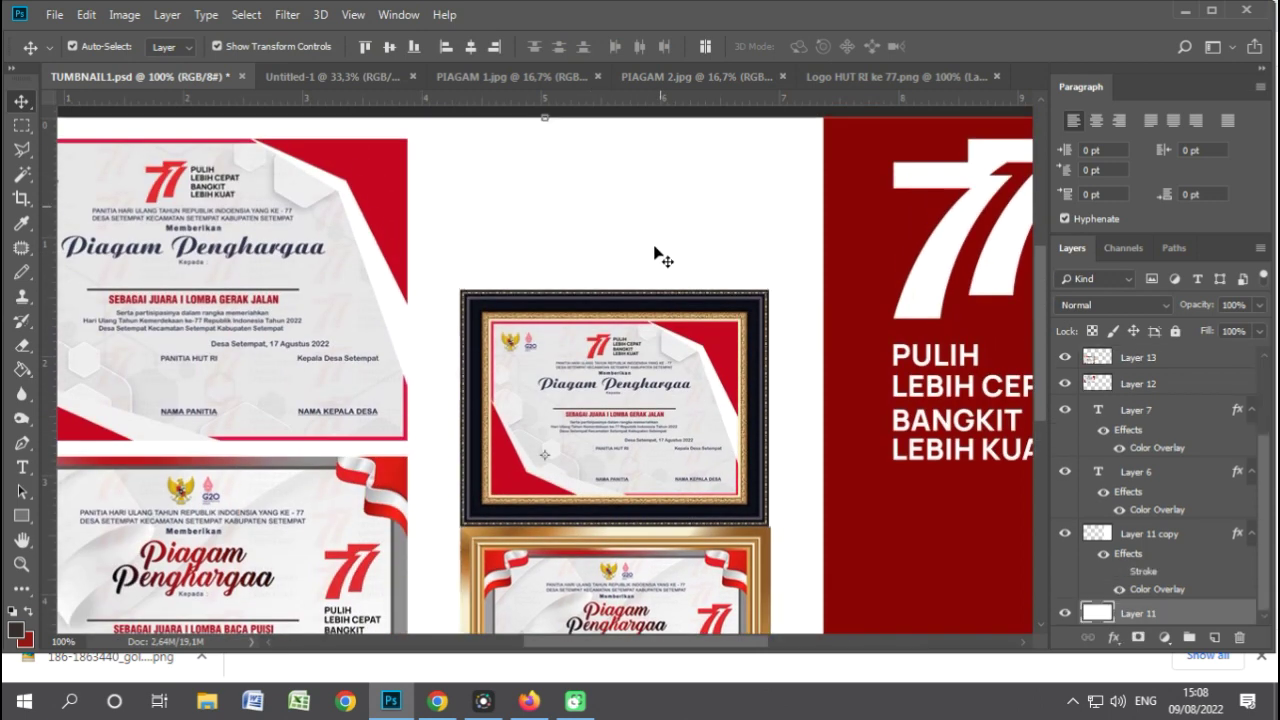
click(640, 355)
drag(640, 355, 640, 245)
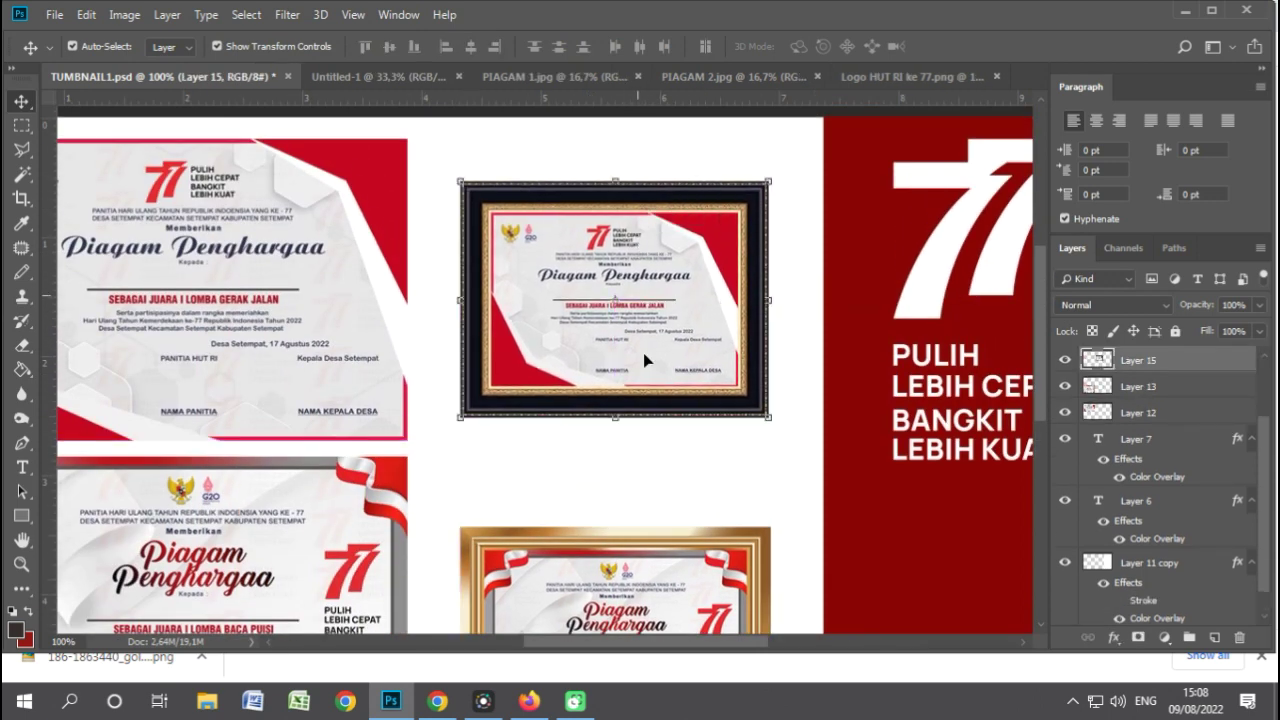
scroll(632, 514, down, 1)
key(ctrl+v)
drag(630, 553, 630, 512)
Shift the small pair slightly and nudge the lower-left large certificate down.
key(ctrl+minus)
key(ctrl+minus)
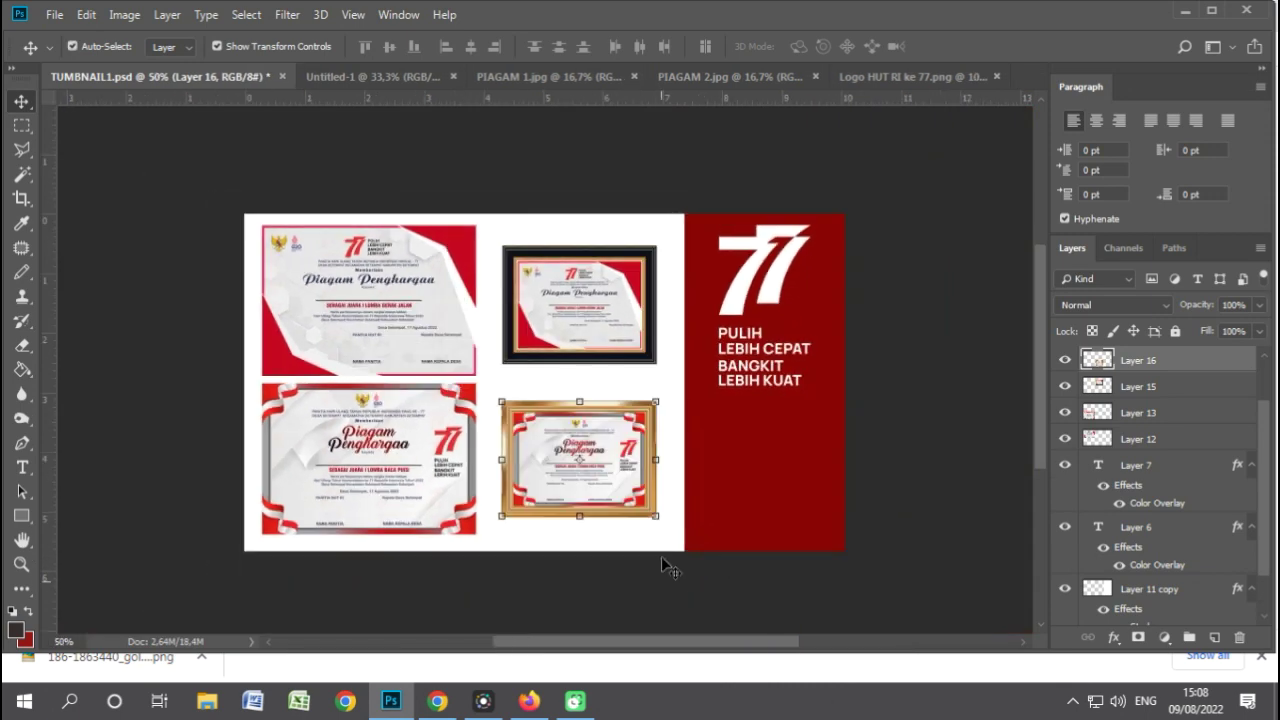
shift+click(597, 298)
mouse_move(597, 296)
mouse_down()
mouse_move(607, 303)
mouse_move(597, 300)
mouse_up()
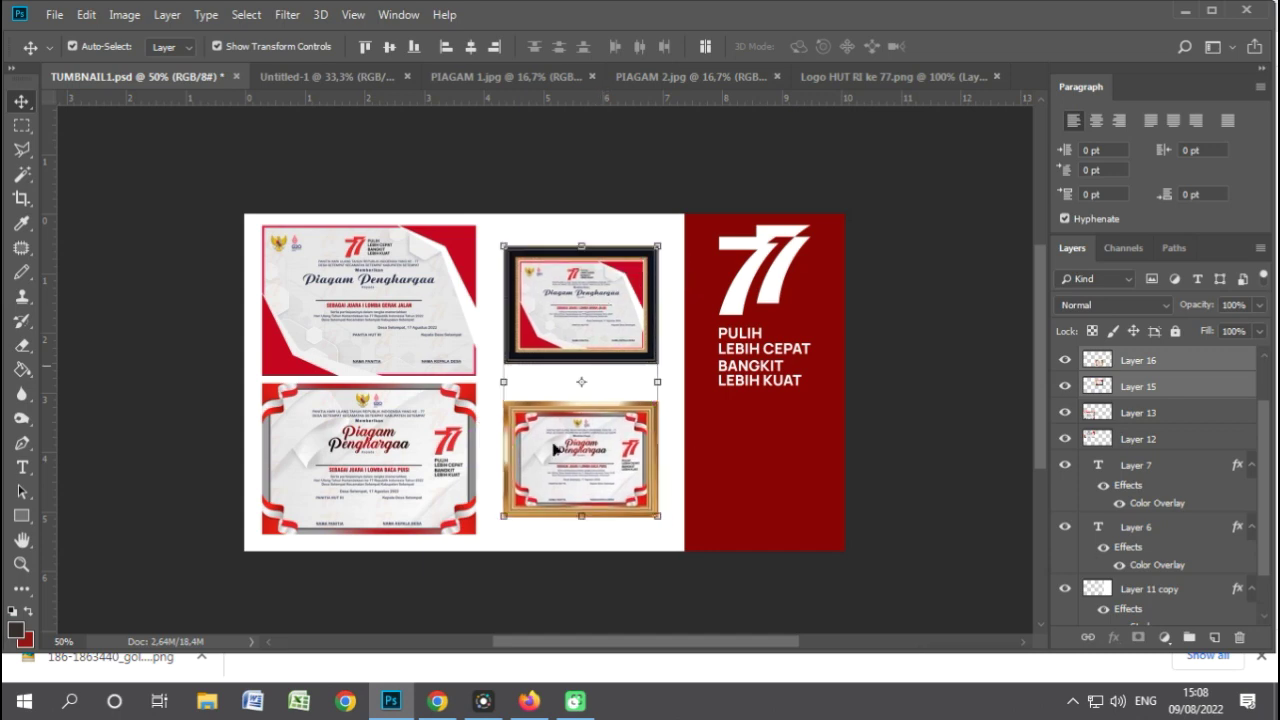
click(548, 590)
drag(440, 510, 440, 513)
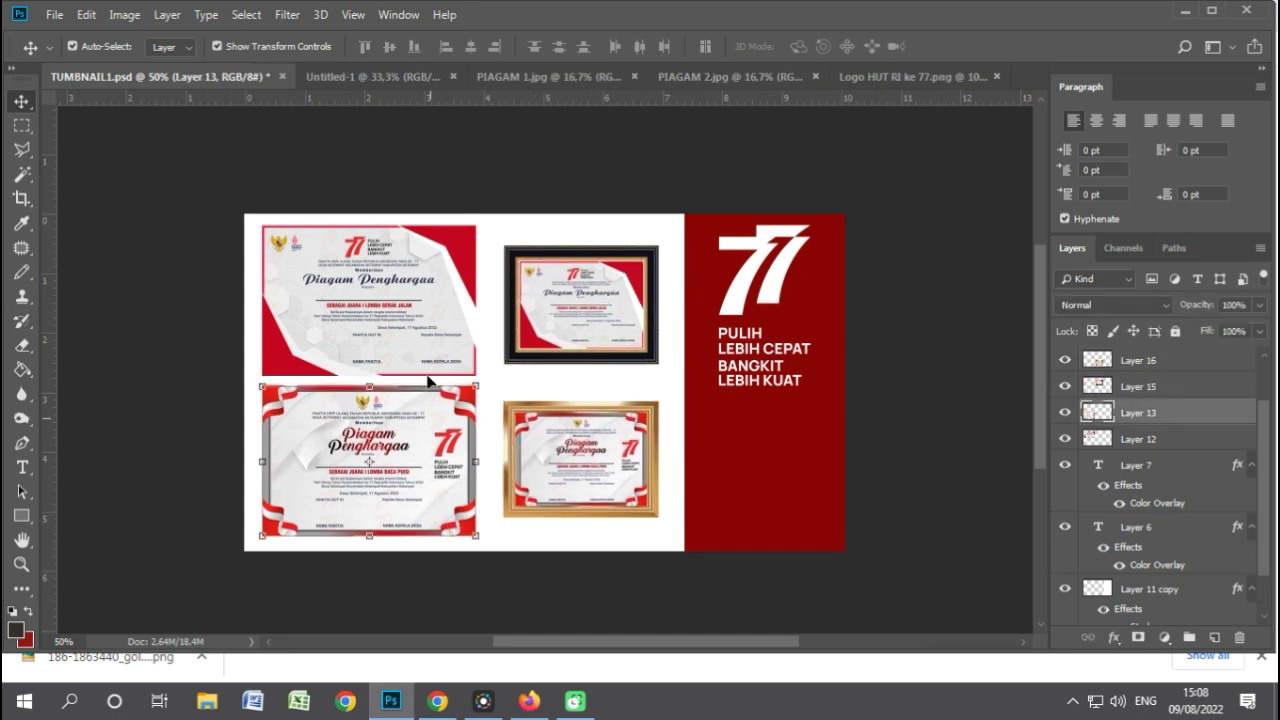
click(415, 308)
click(599, 562)
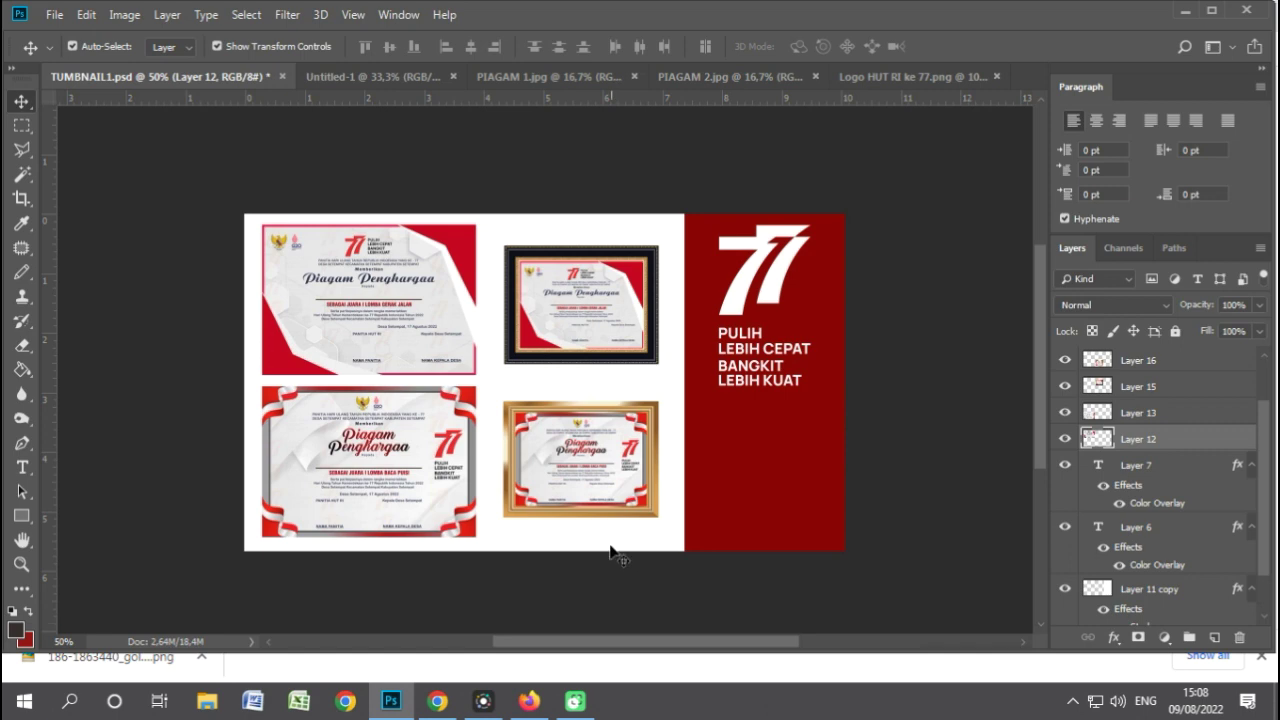
click(600, 319)
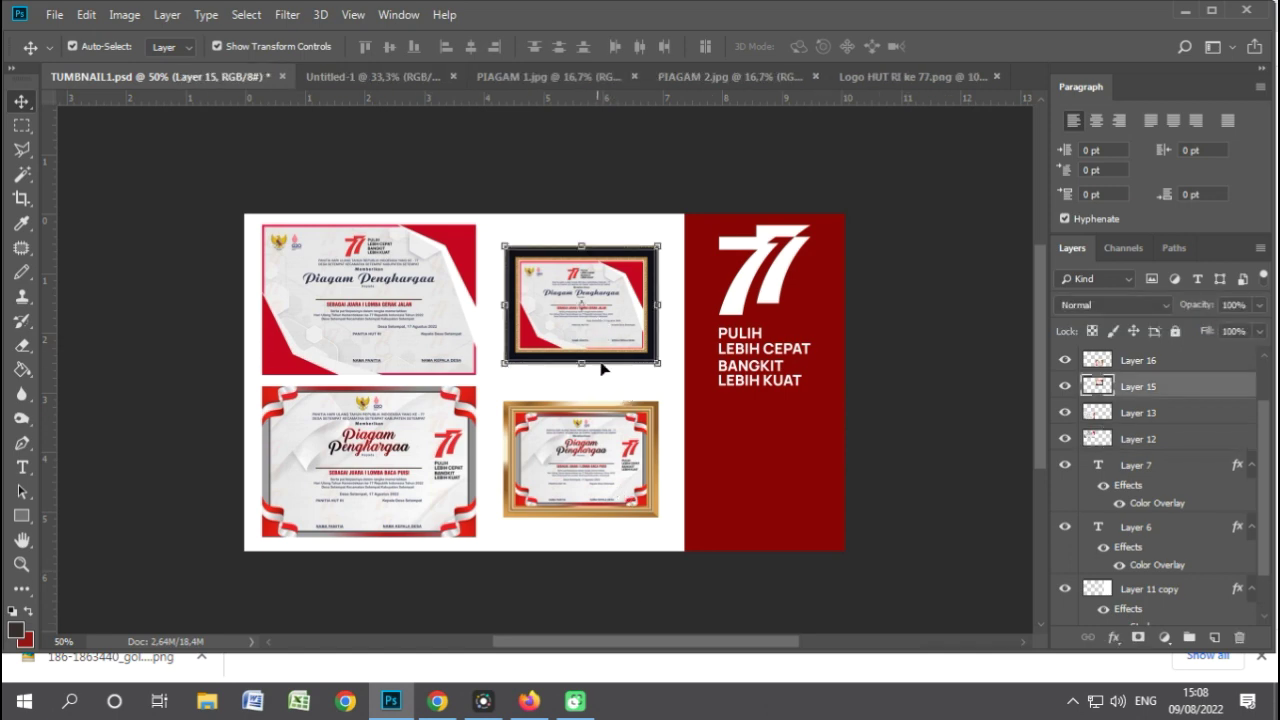
click(810, 462)
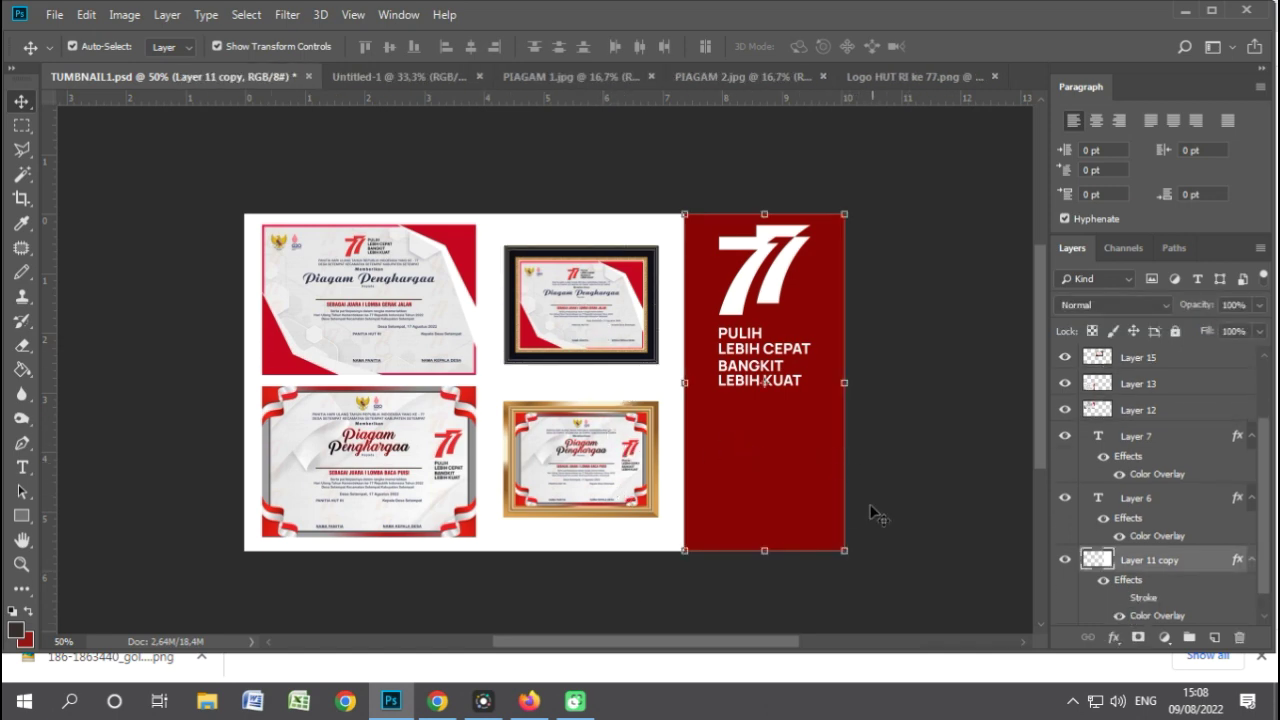
click(848, 577)
click(21, 467)
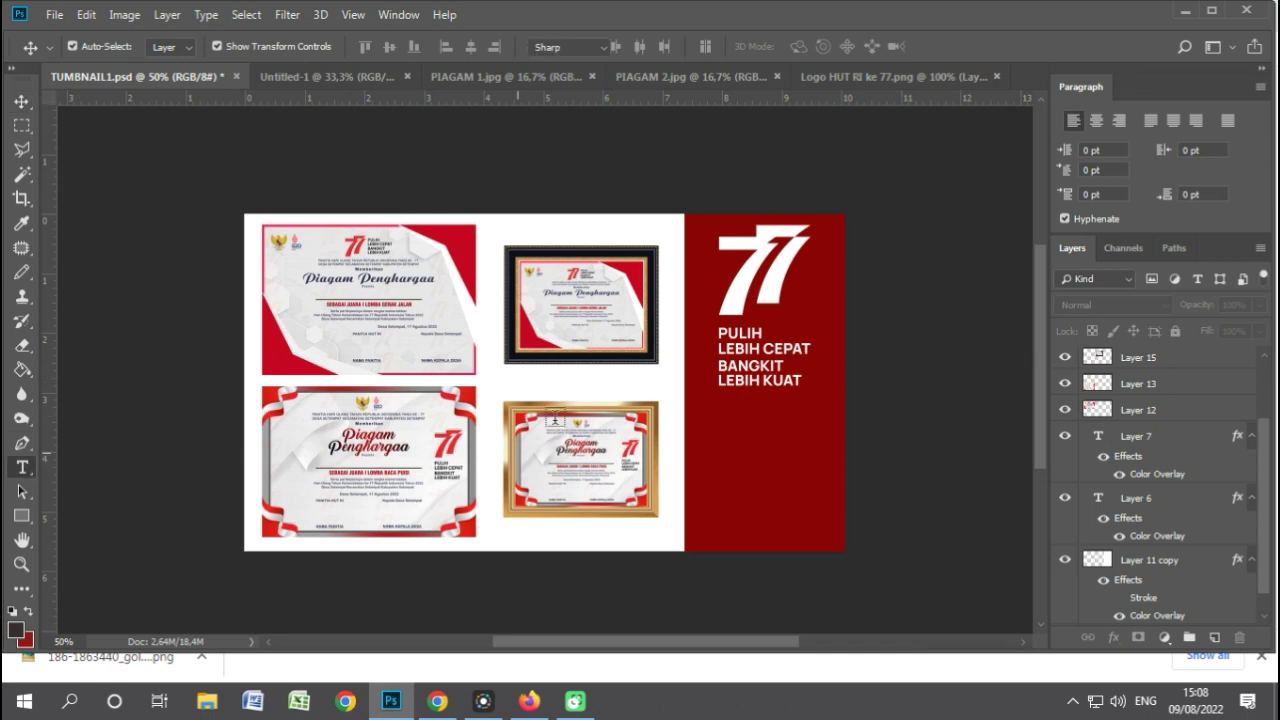
Add the red 'DESAIN PIAGAM PENGHARGAAN' title below the slogan, enlarged to about 24 pt.
click(700, 411)
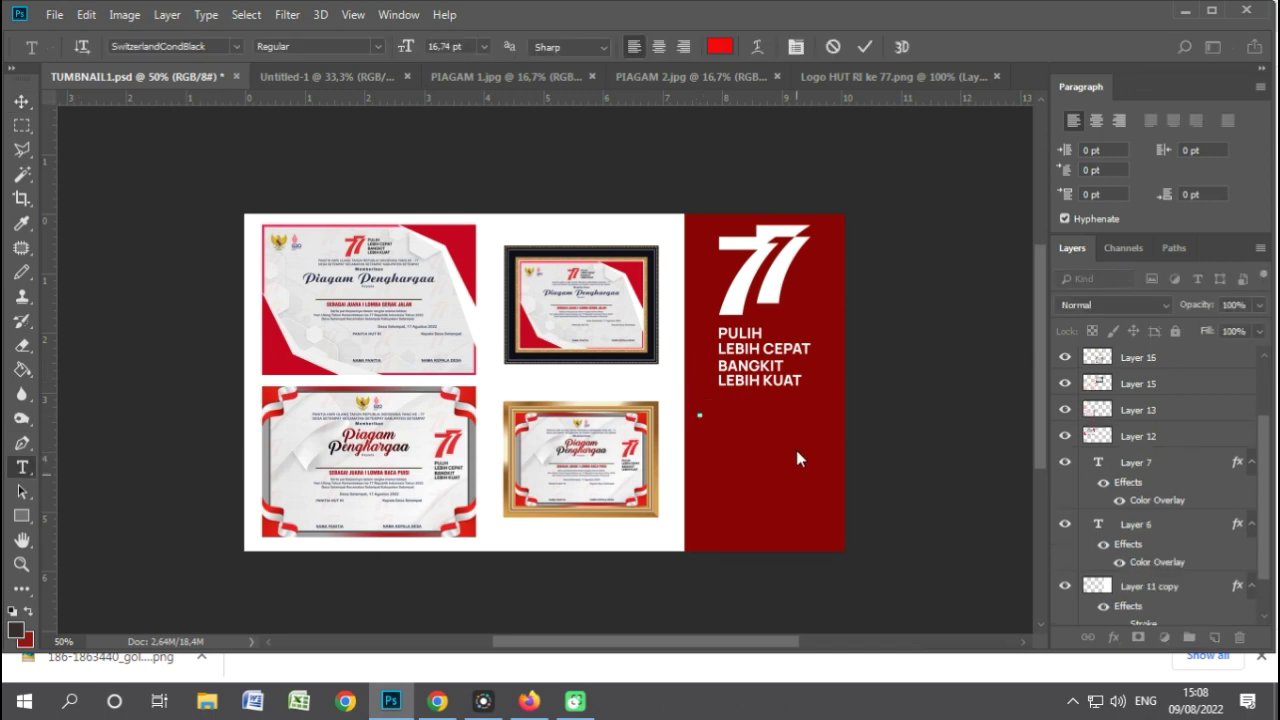
text(DESAIN)
text( PI)
text(A)
text(GAN)
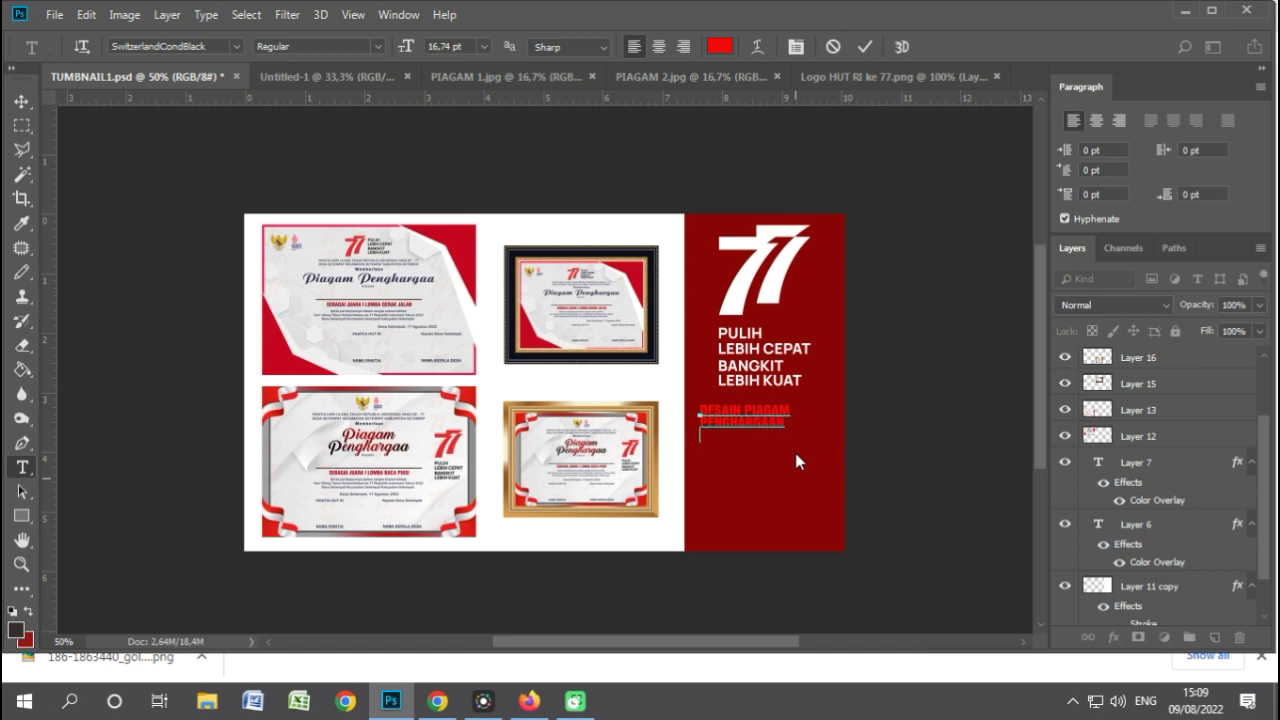
click(18, 104)
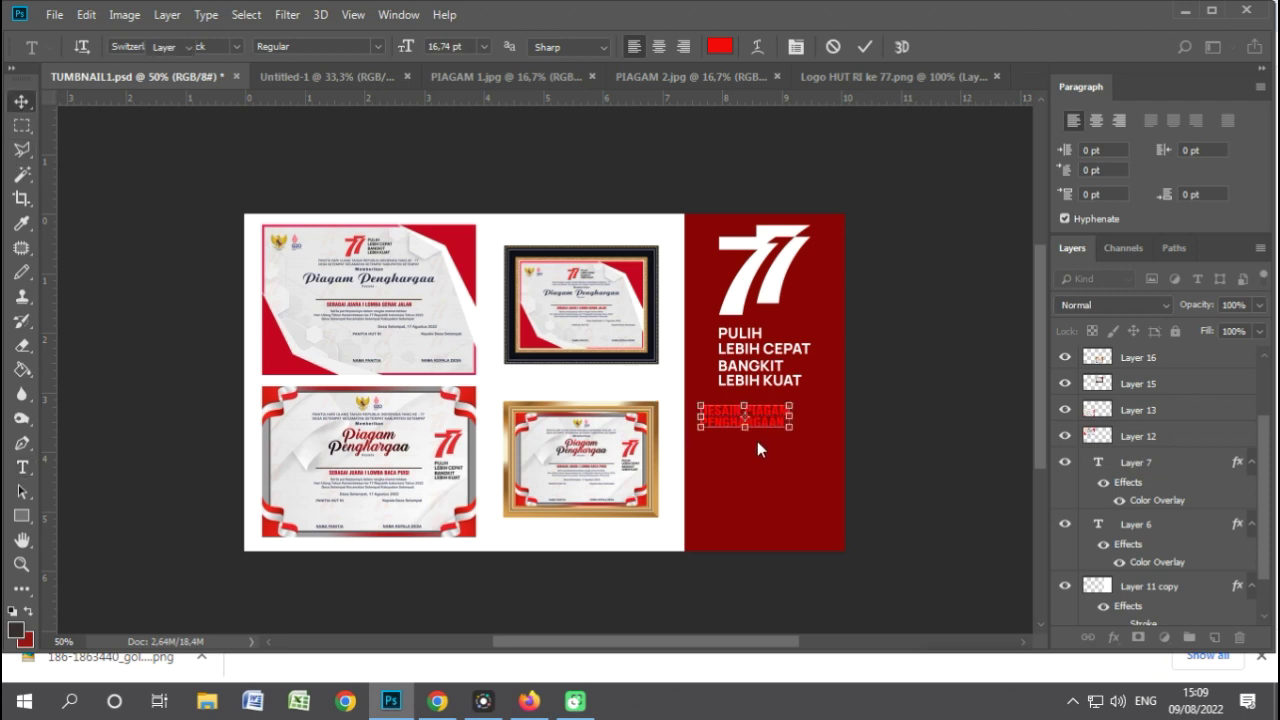
click(789, 427)
mouse_move(789, 428)
mouse_down()
mouse_move(791, 442)
mouse_move(830, 438)
mouse_up()
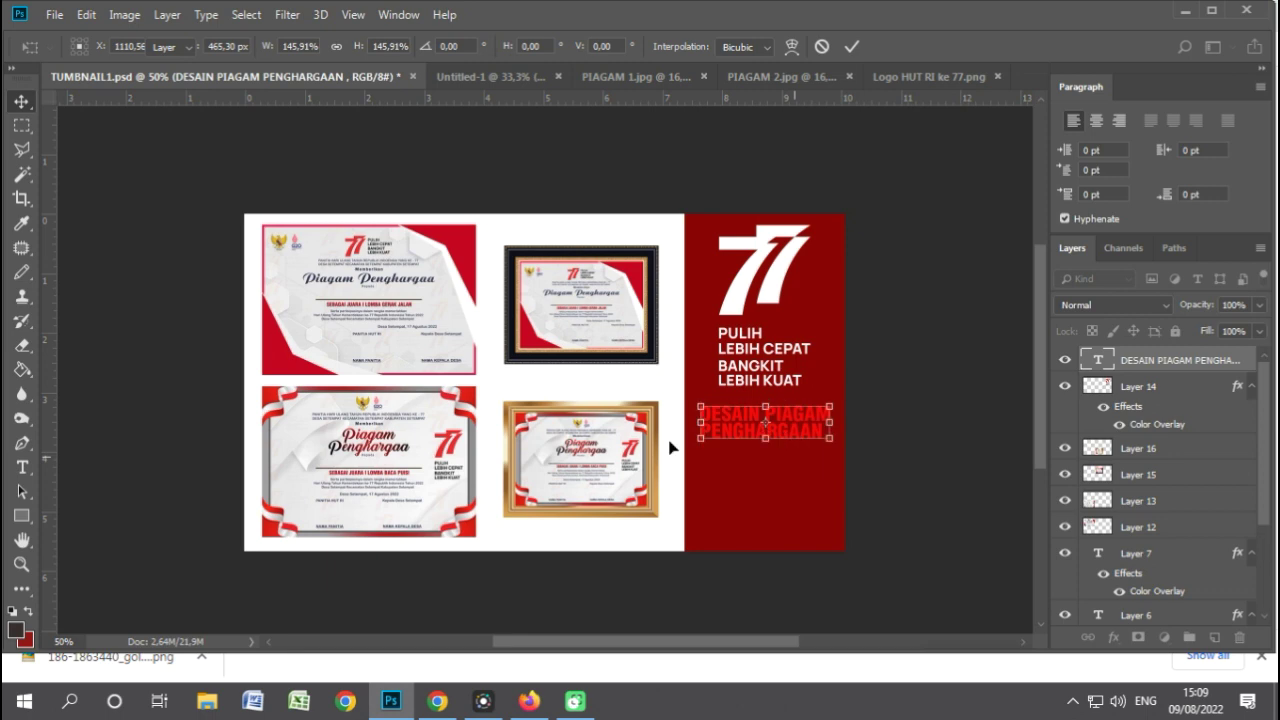
key(Return)
click(21, 467)
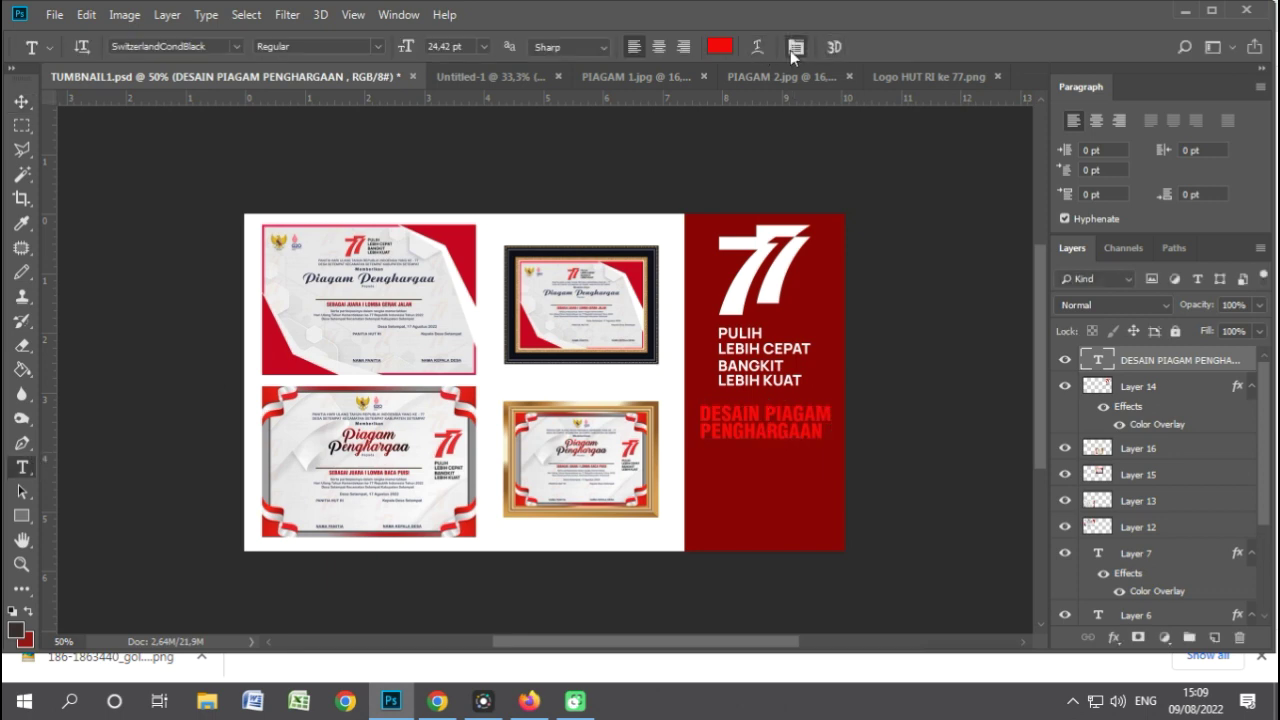
Set the headline's line spacing to Auto.
click(794, 48)
click(1036, 187)
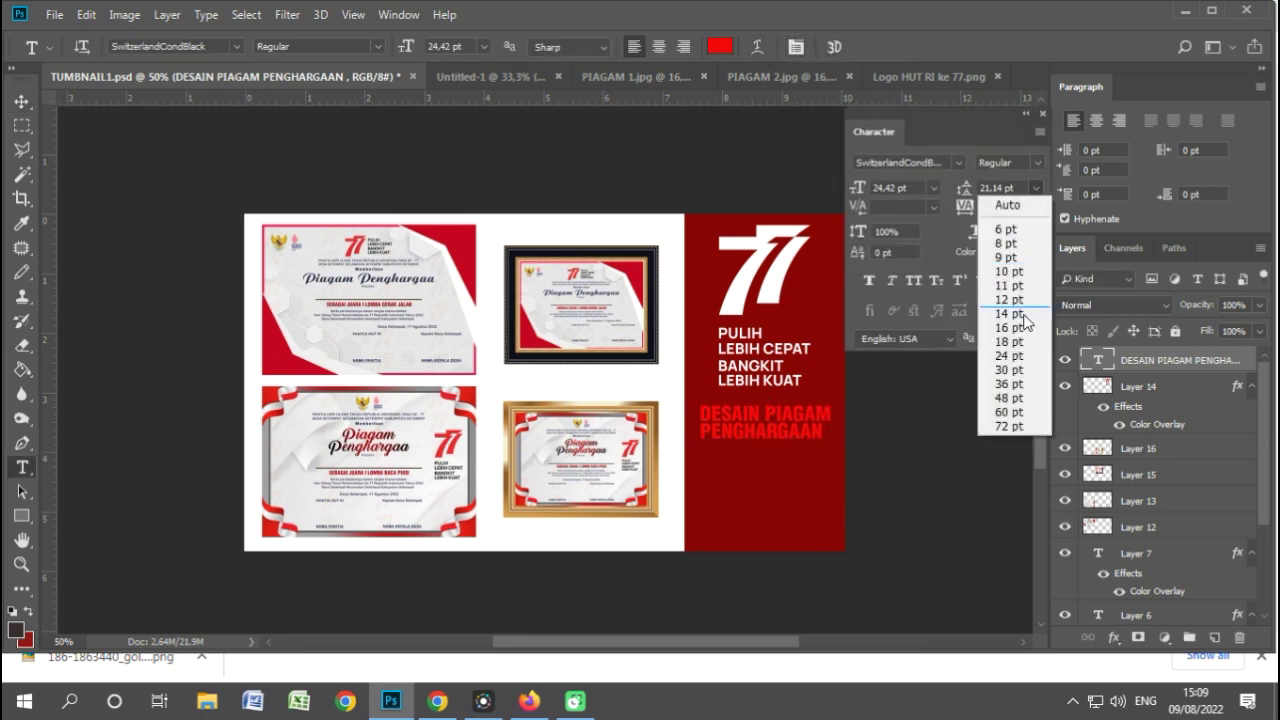
click(1016, 205)
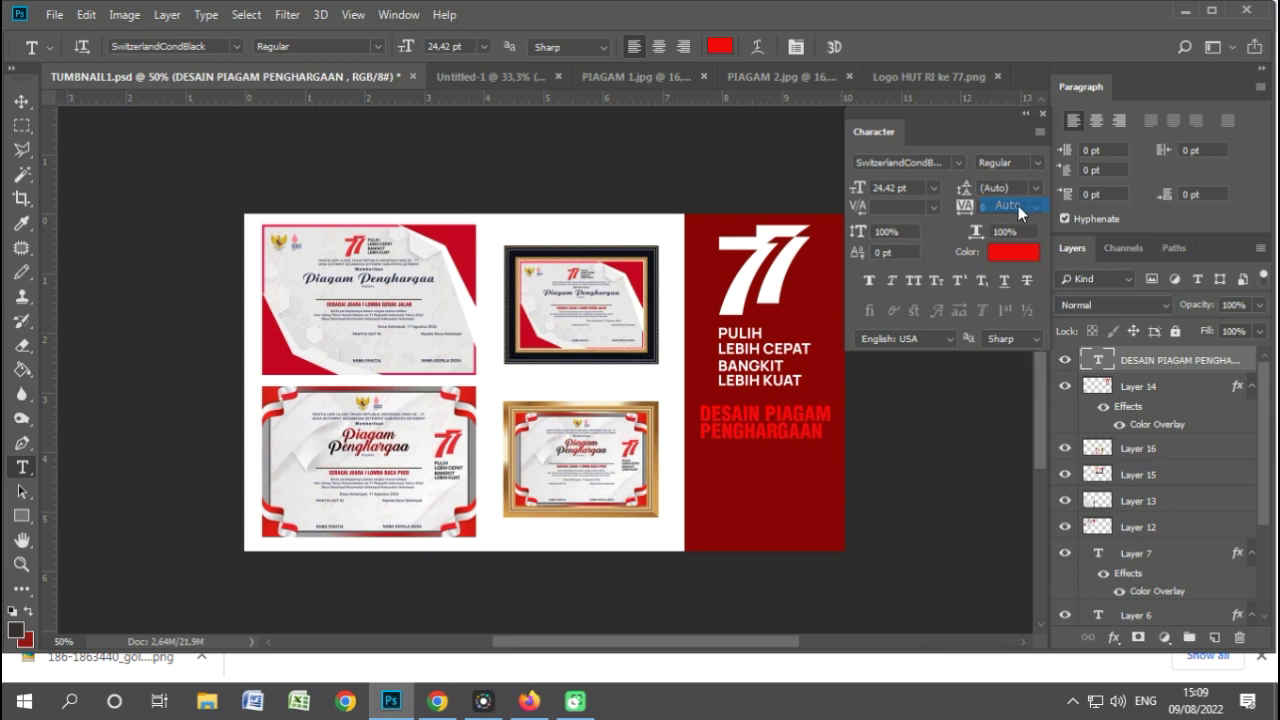
click(1026, 116)
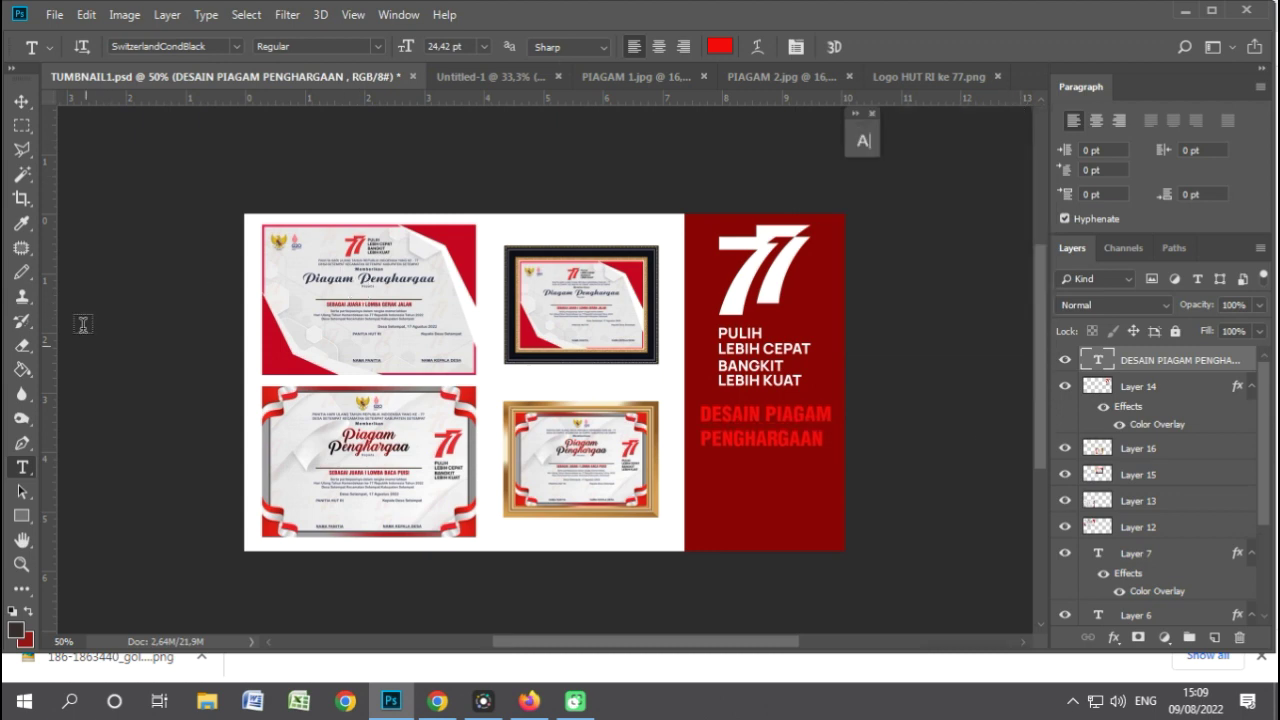
Put PIAGAM on its own line and set it to 50 pt.
click(769, 412)
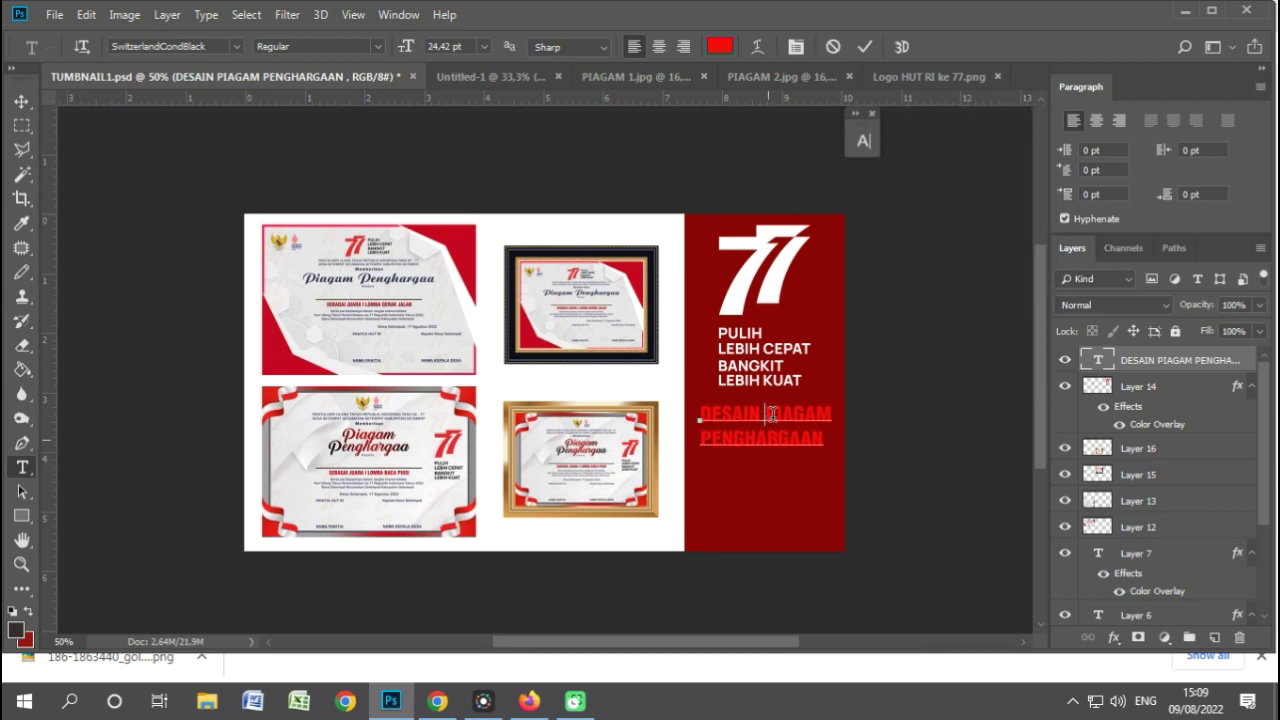
key(Return)
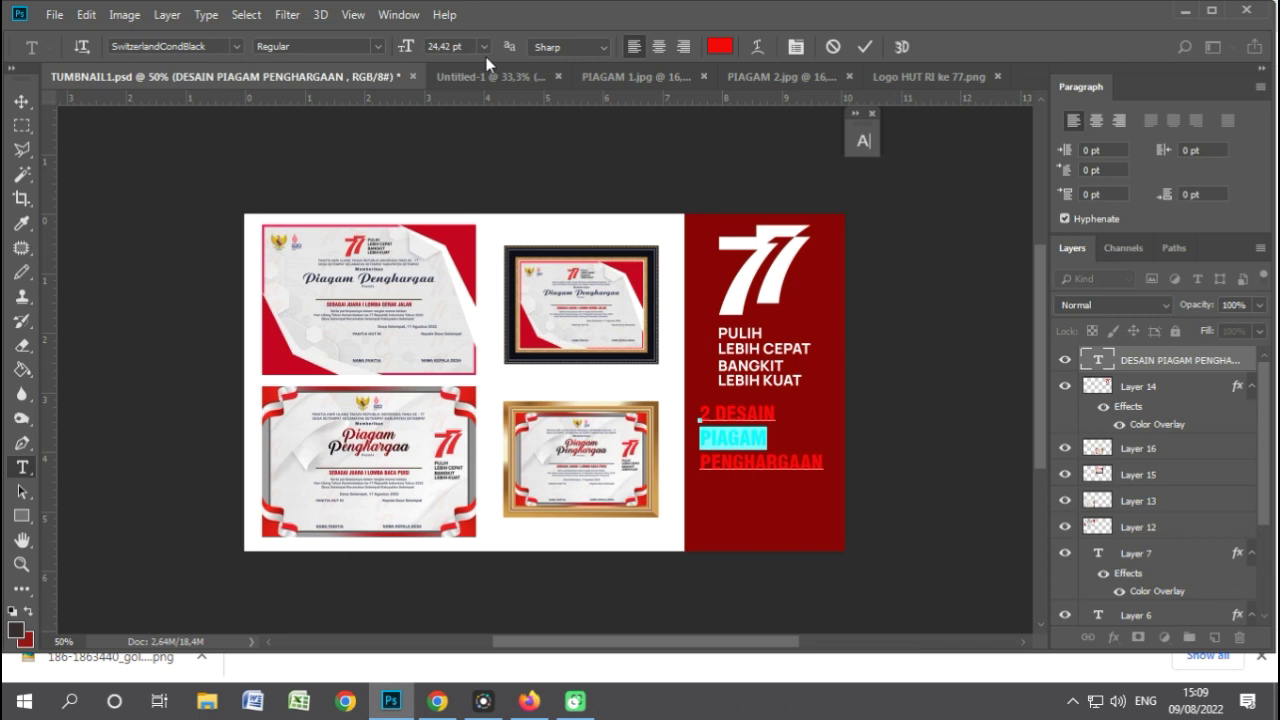
text(50)
key(Return)
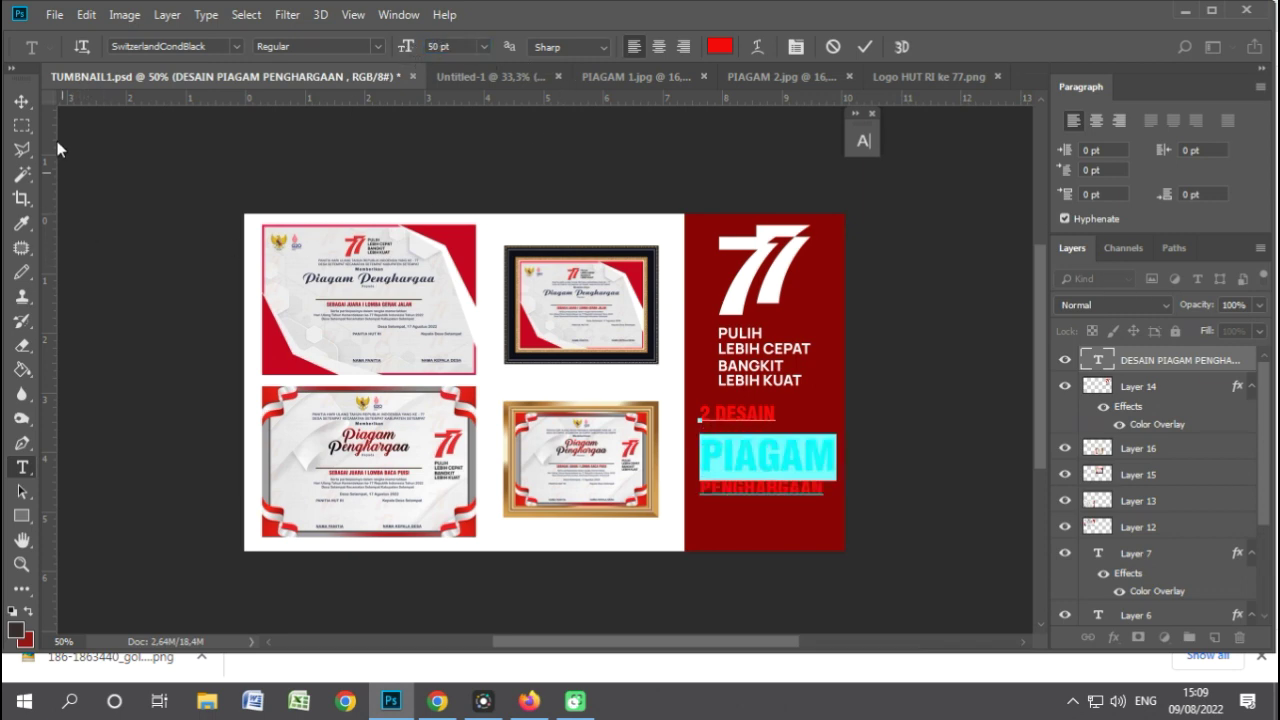
click(31, 102)
Delete the '2 DESAIN' line from the headline.
key(ctrl+plus)
click(861, 490)
click(22, 467)
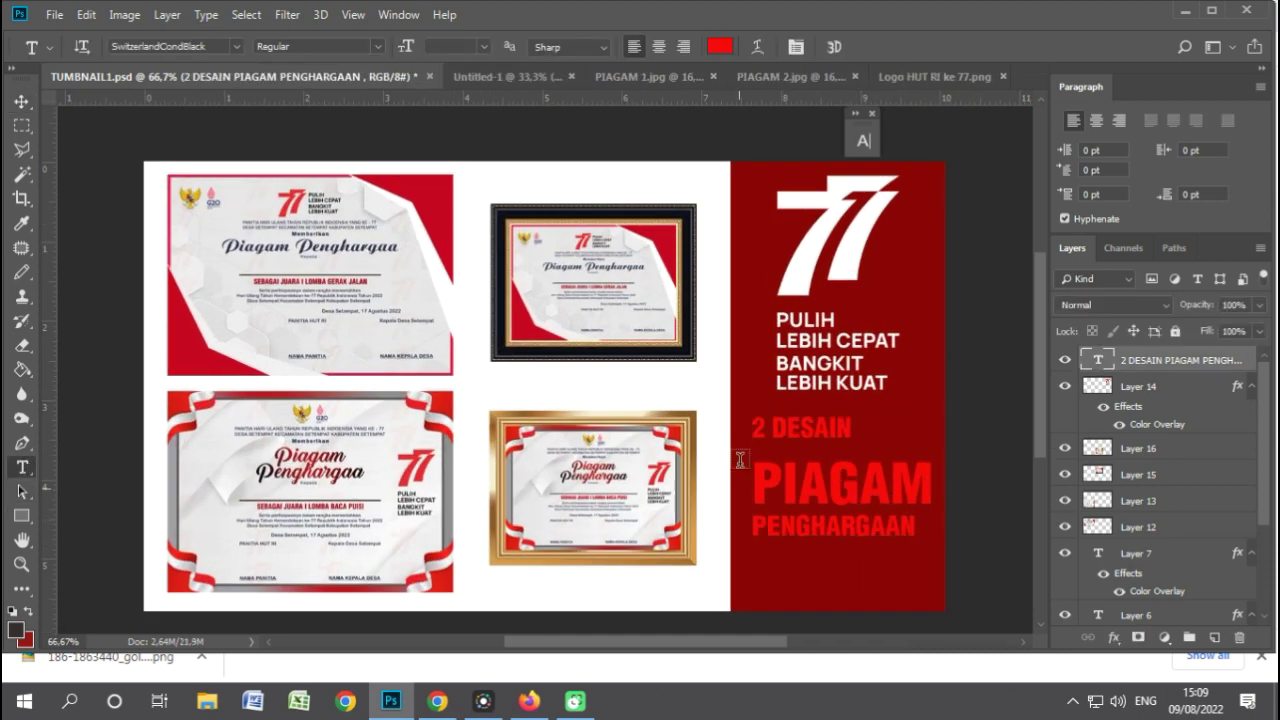
mouse_move(759, 428)
mouse_down()
mouse_move(854, 430)
mouse_move(737, 430)
mouse_up()
key(ctrl+c)
key(BackSpace)
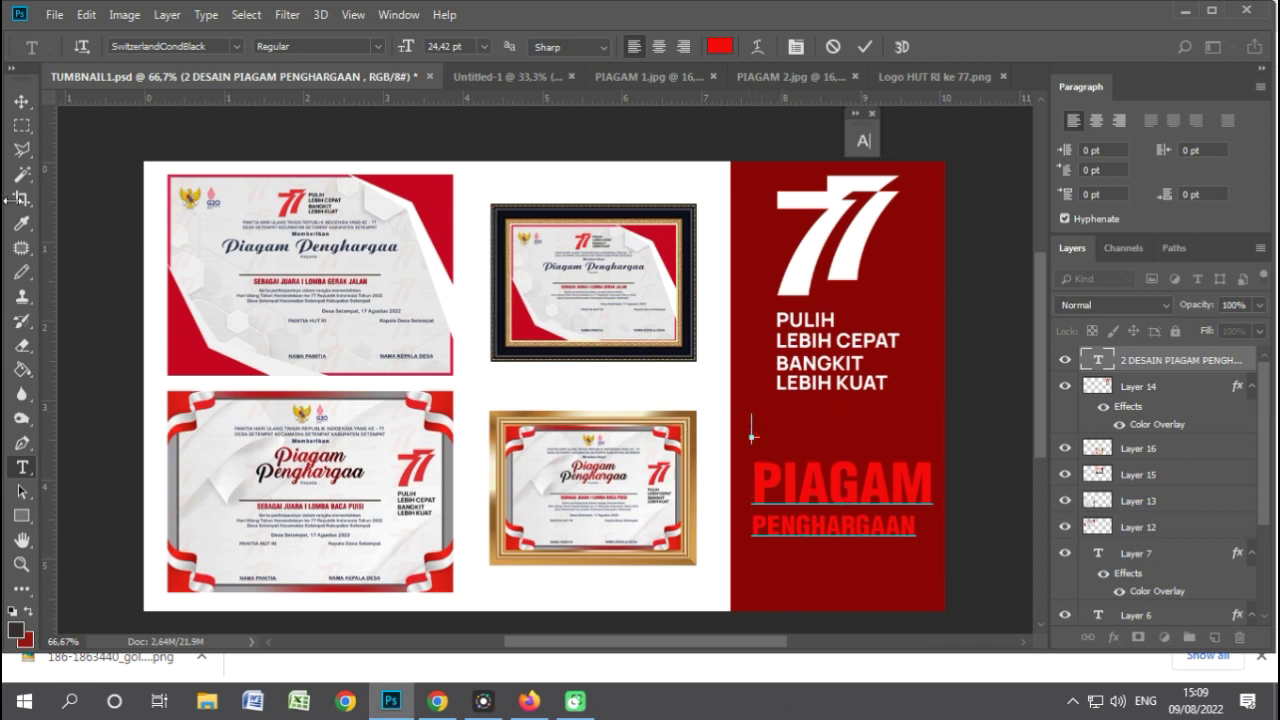
click(17, 97)
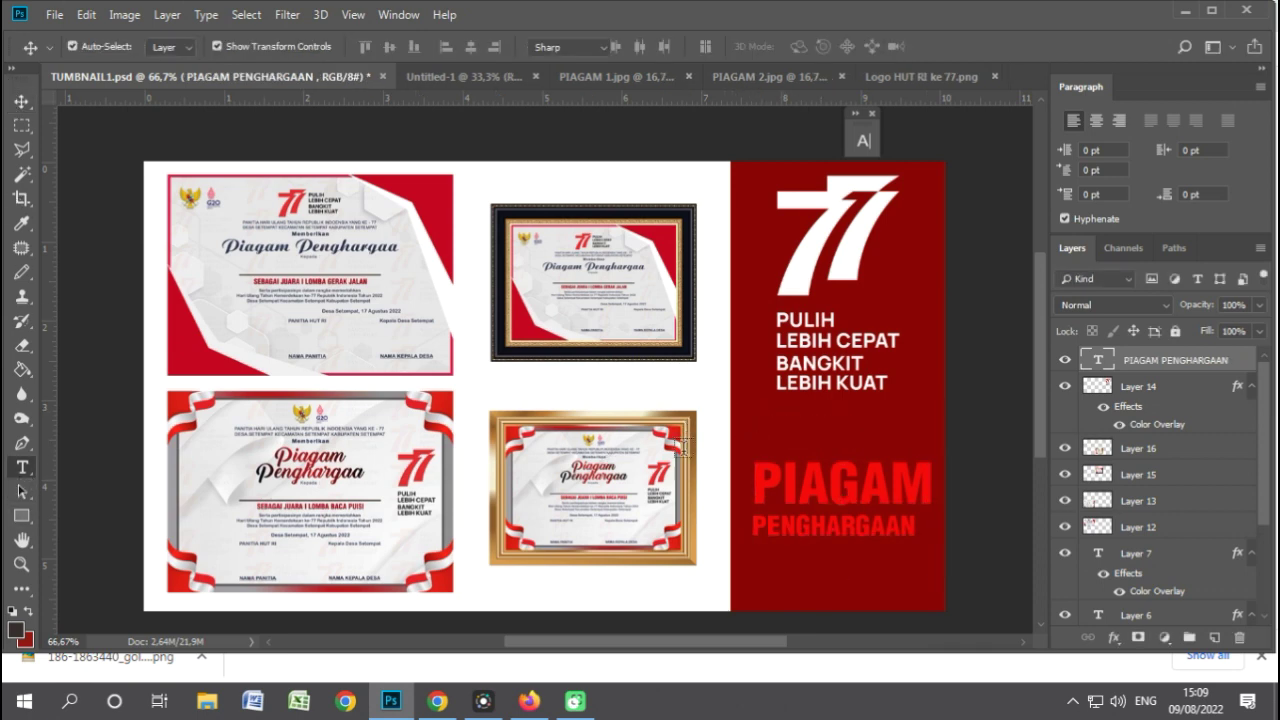
Add a separate '2 DESAIN' text line enlarged to about 255% above PIAGAM.
click(22, 467)
click(782, 424)
key(ctrl+v)
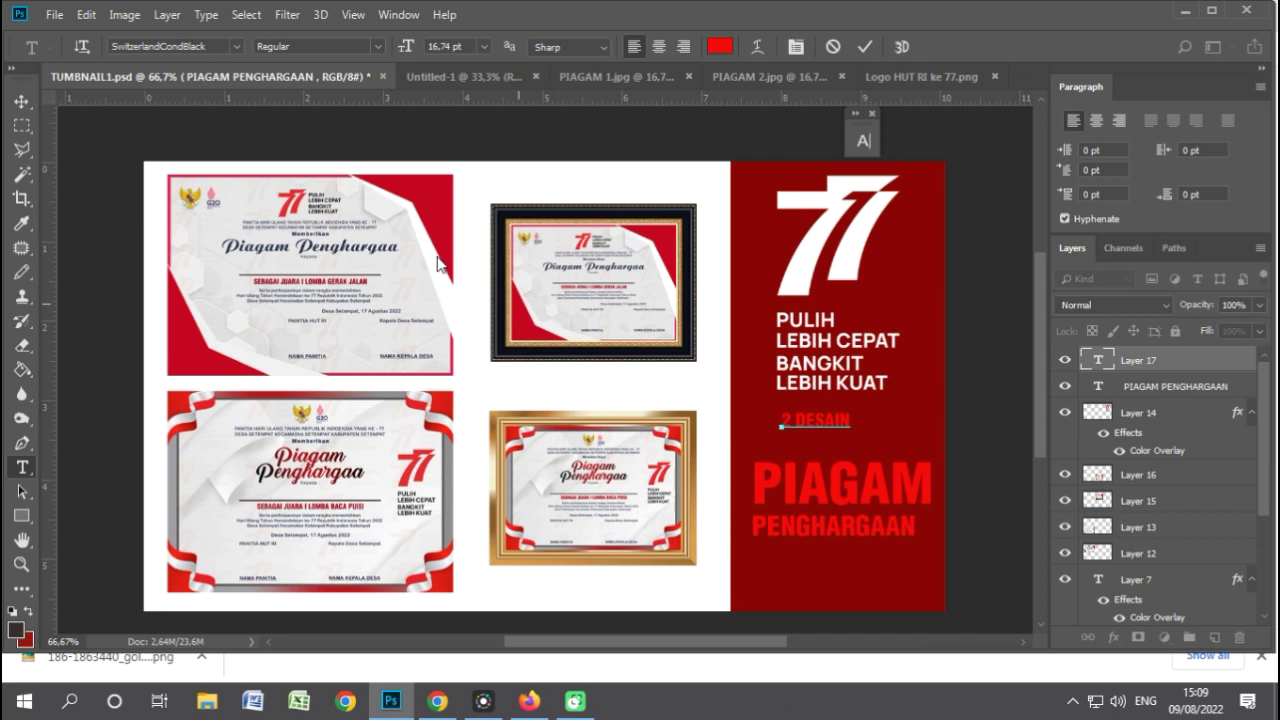
click(18, 103)
key(ctrl+t)
mouse_move(851, 428)
mouse_down()
mouse_move(903, 461)
mouse_move(888, 445)
mouse_up()
key(Return)
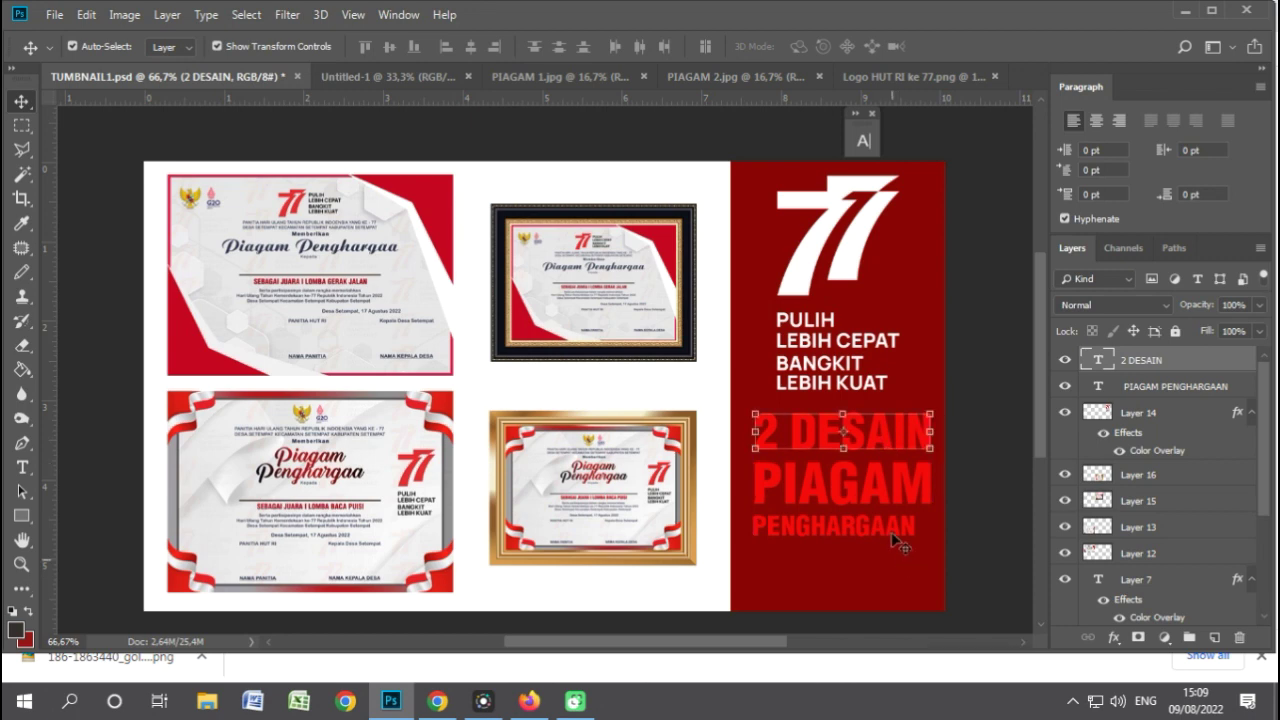
Resize PENGHARGAAN to 27 pt so it matches PIAGAM's width.
click(894, 530)
click(20, 467)
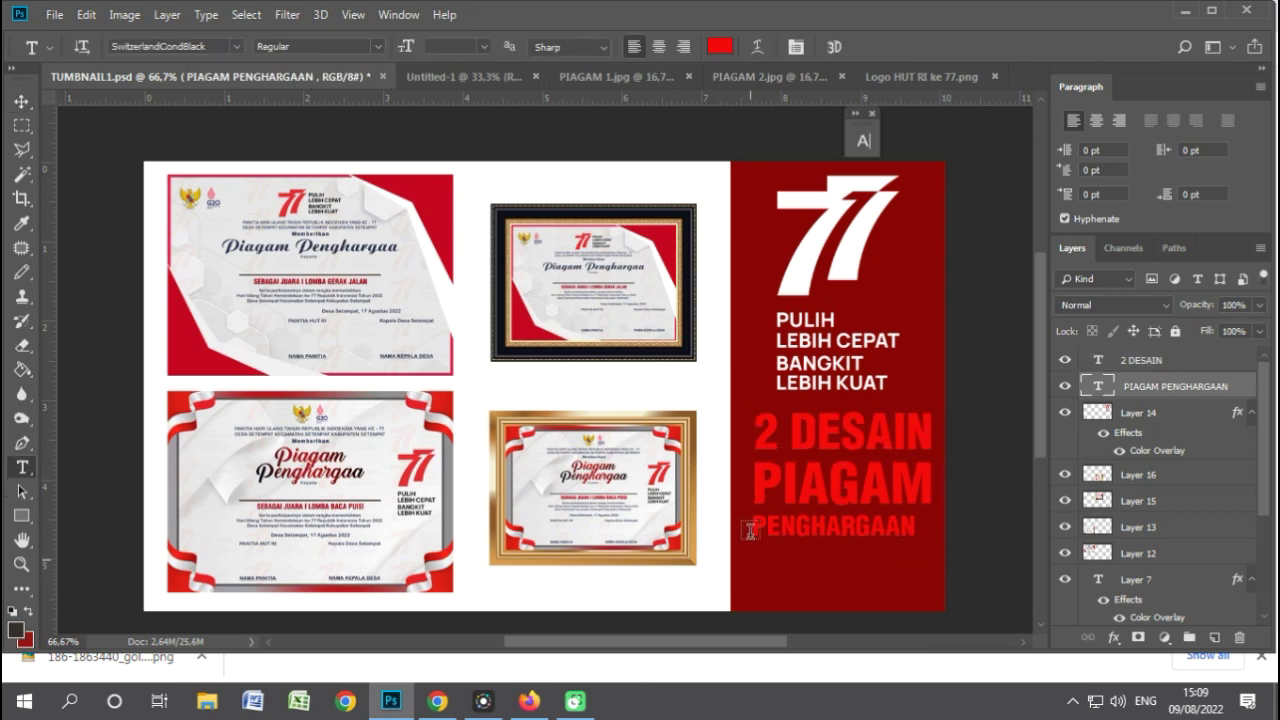
drag(757, 527, 947, 527)
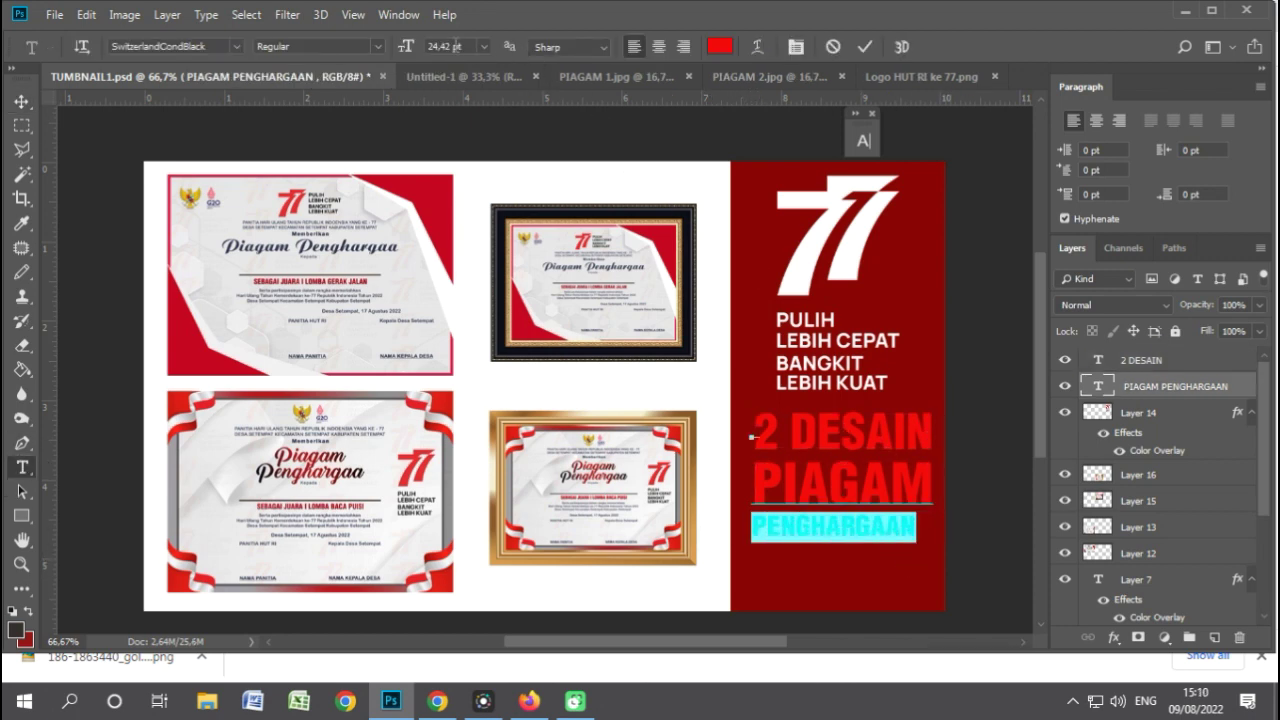
click(452, 46)
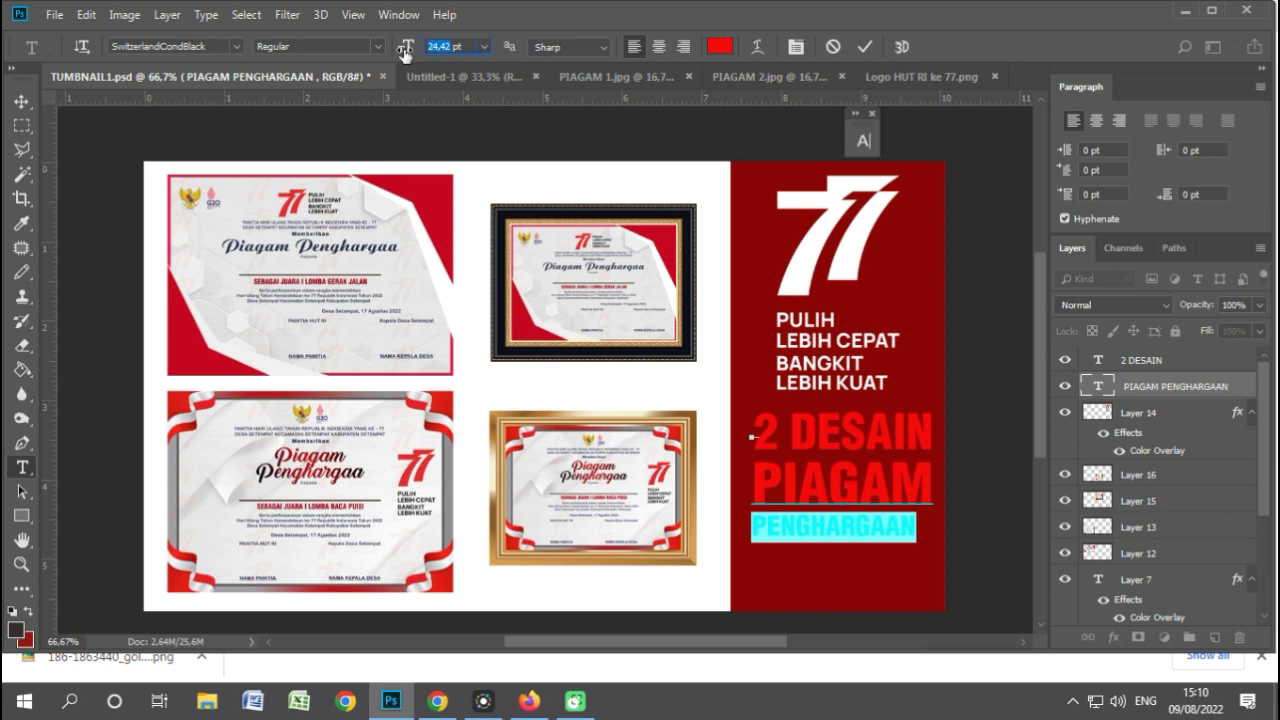
text(29)
key(Return)
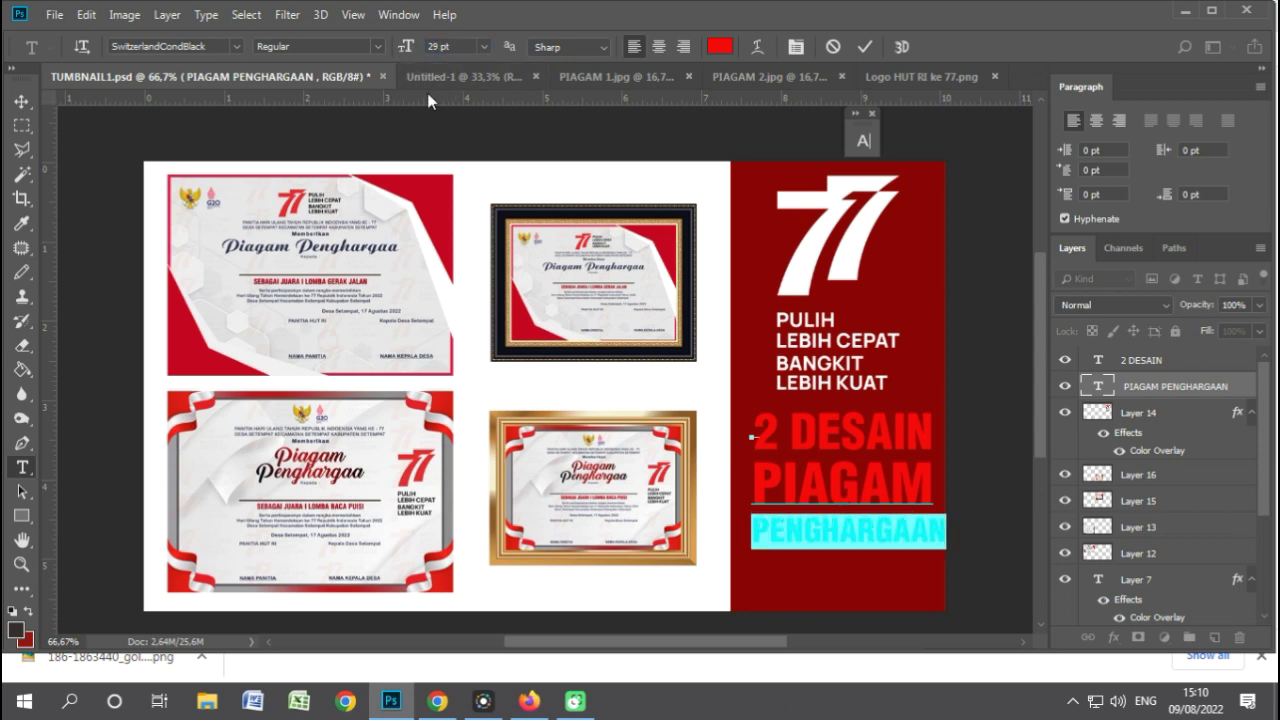
text(6)
key(Return)
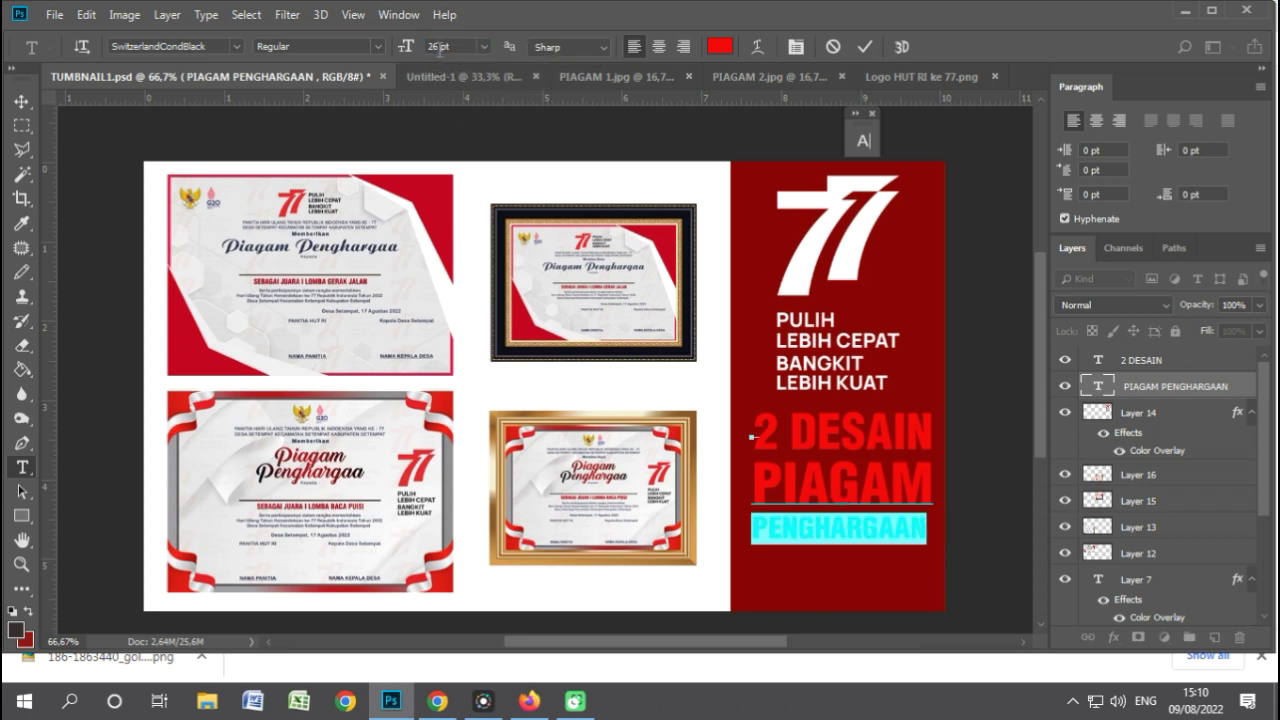
text(7)
key(Return)
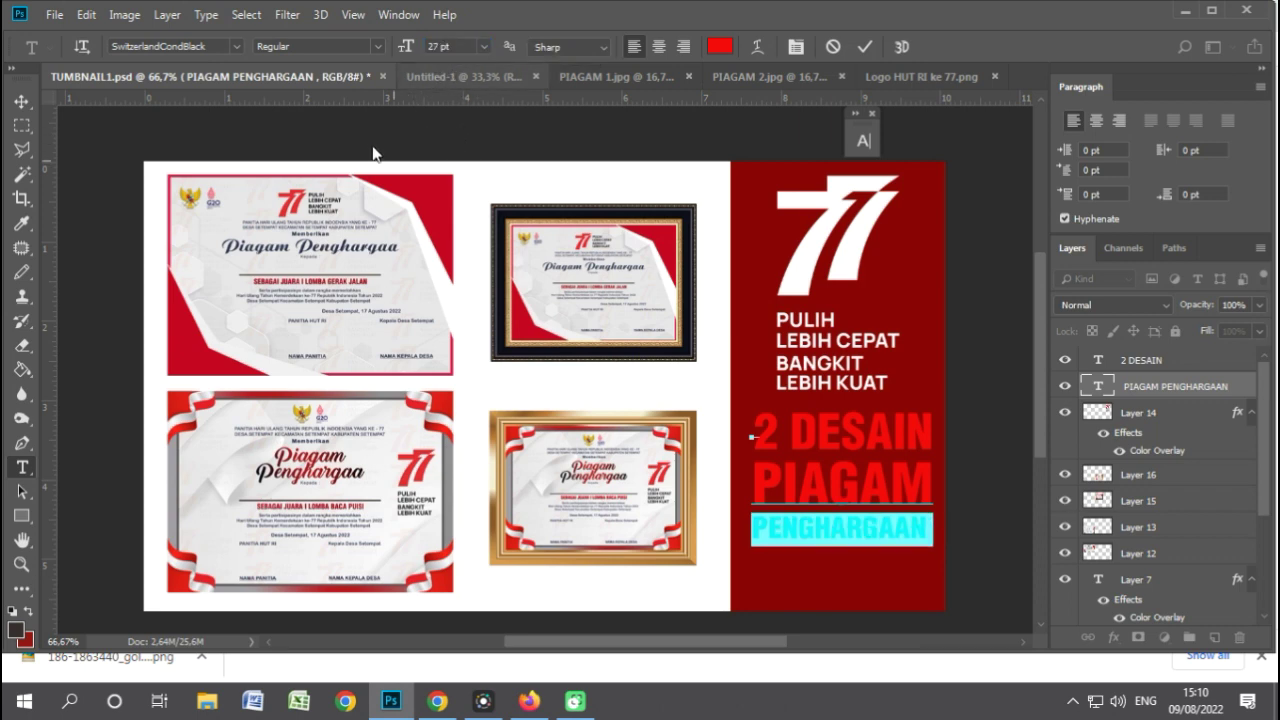
click(21, 101)
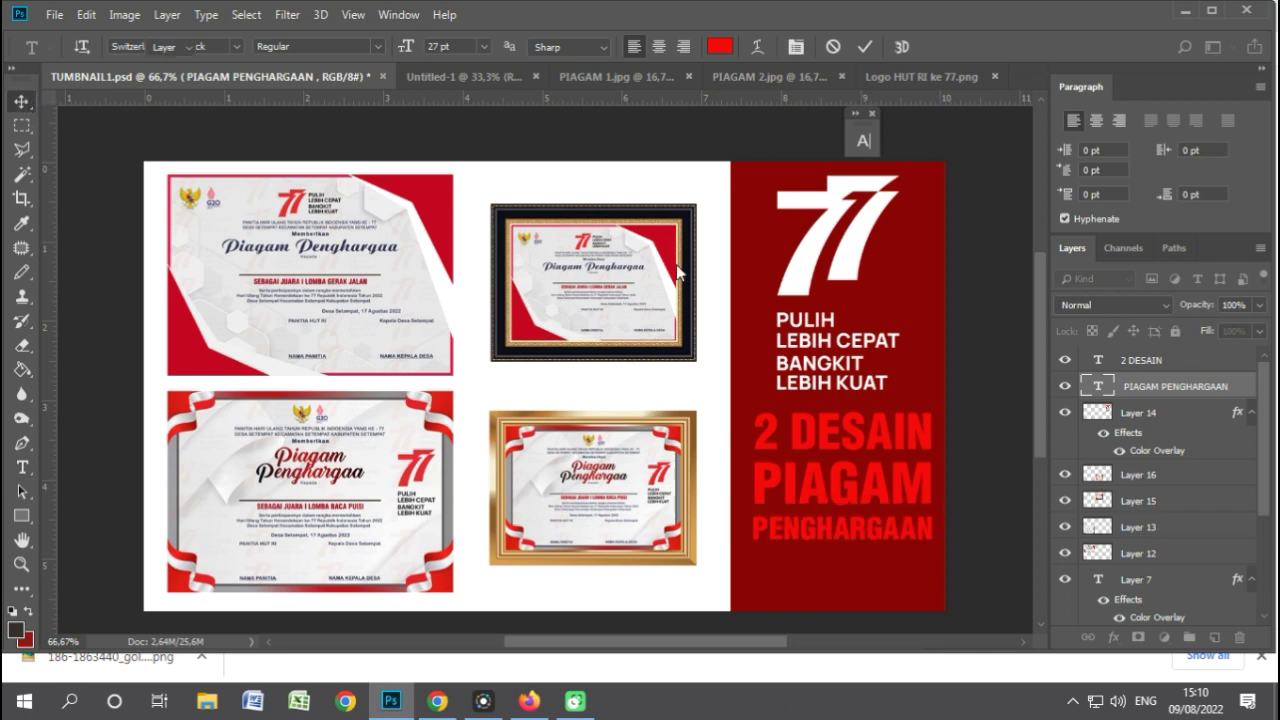
click(1113, 637)
click(1147, 556)
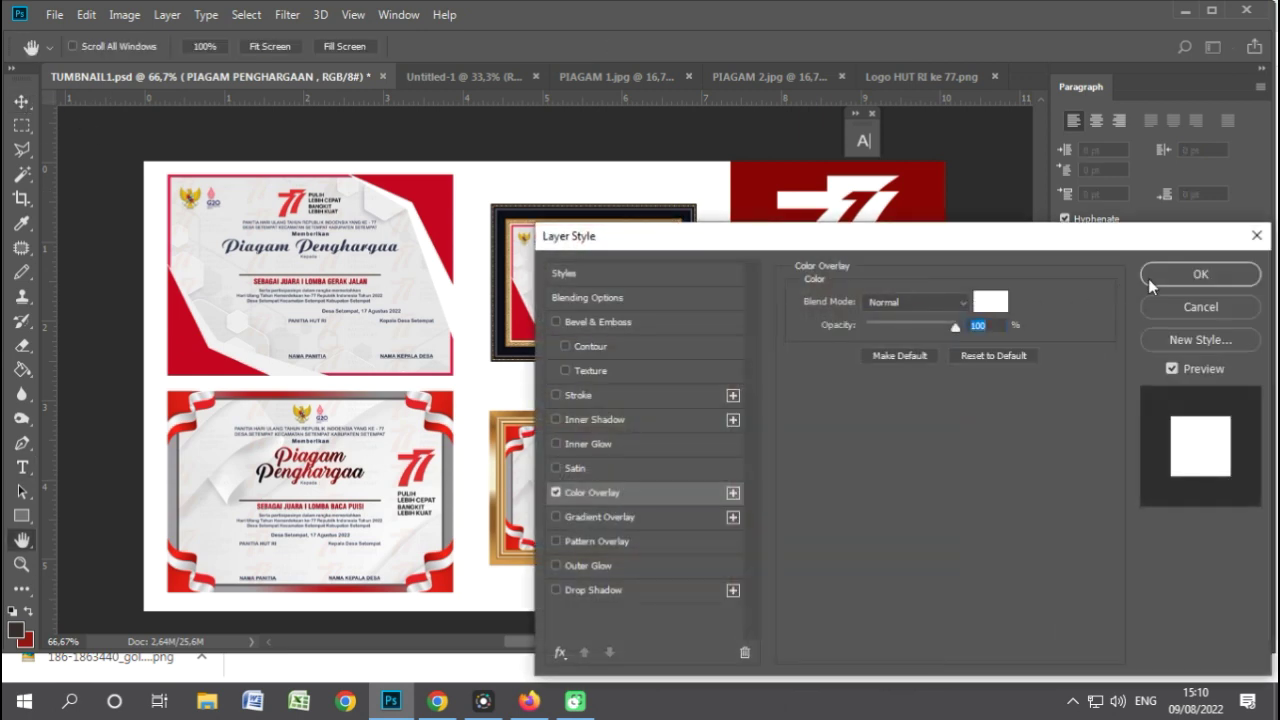
Apply a white colour overlay to PIAGAM PENGHARGAAN and add an overlay to 2 DESAIN.
click(1150, 276)
click(903, 427)
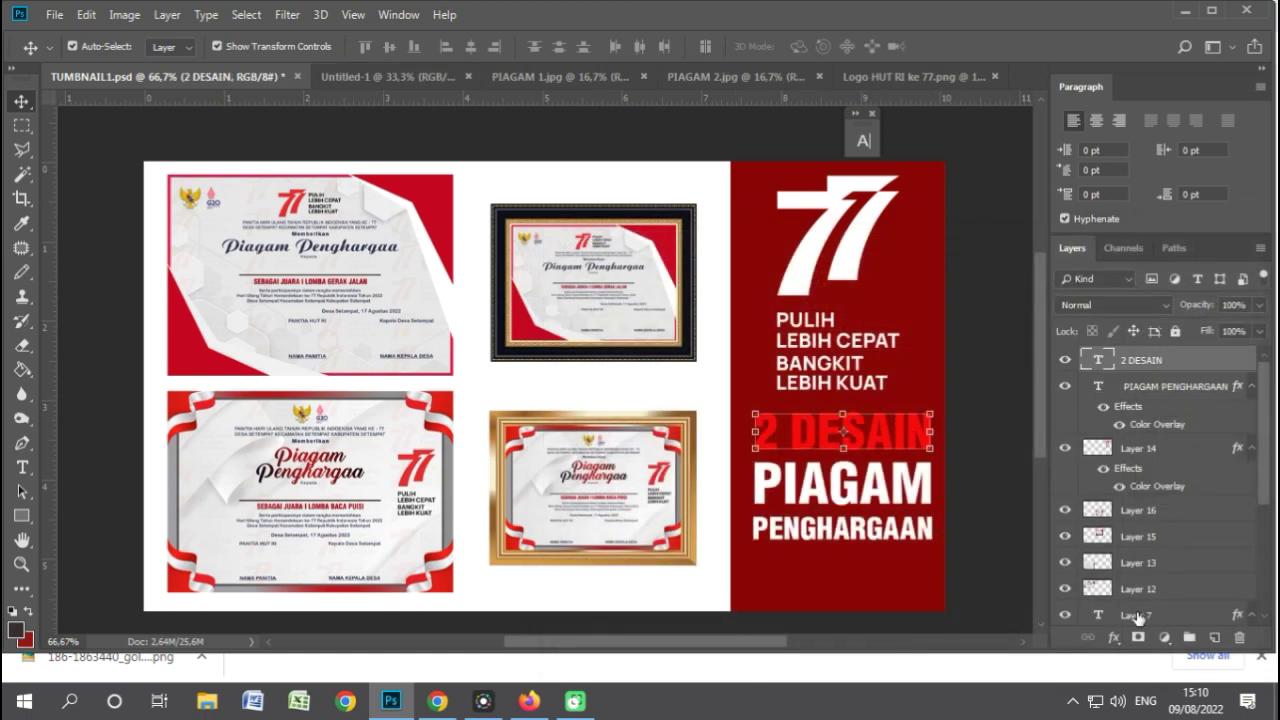
click(1119, 638)
click(1140, 553)
Set the 2 DESAIN overlay colour to bright yellow.
click(988, 299)
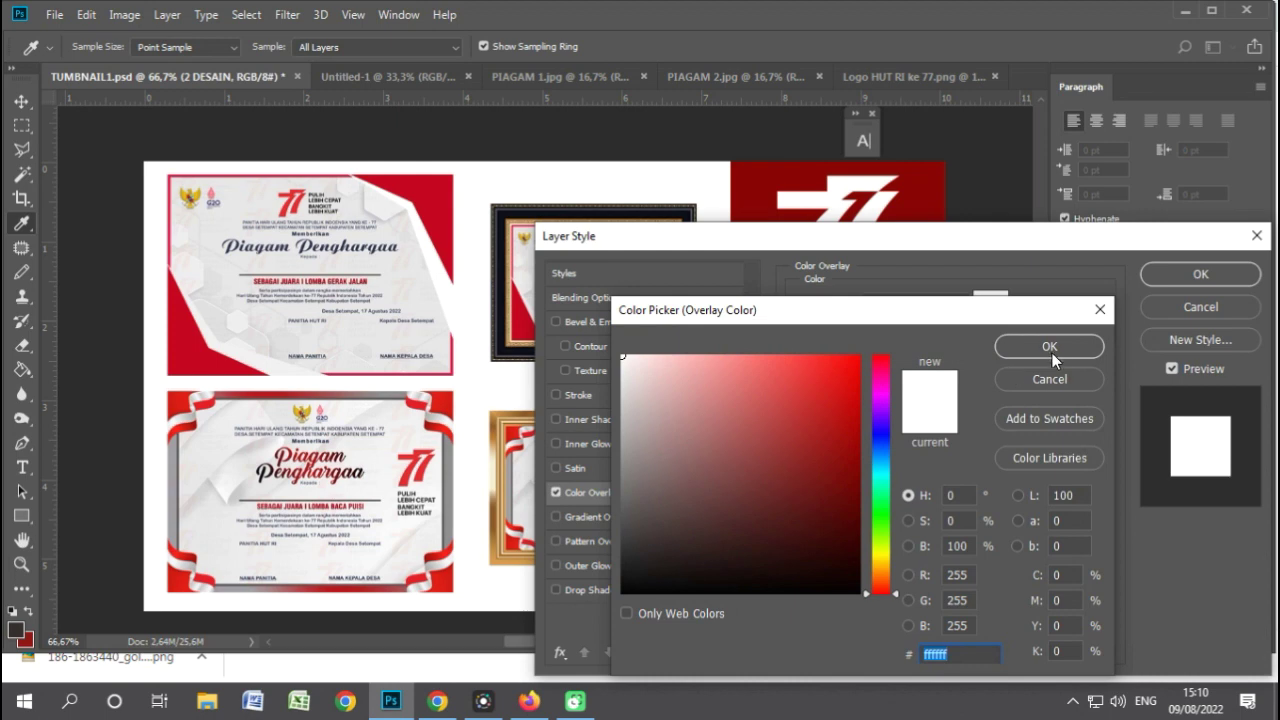
click(880, 556)
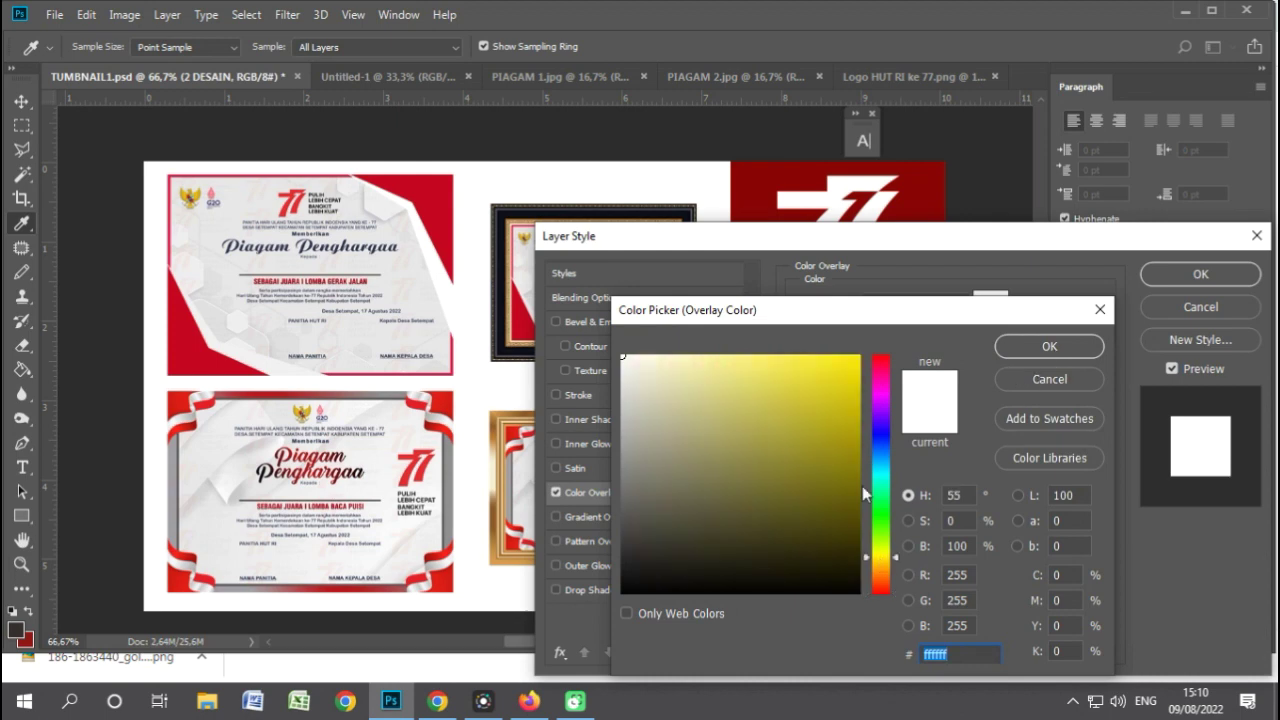
click(848, 362)
click(1049, 346)
click(1200, 274)
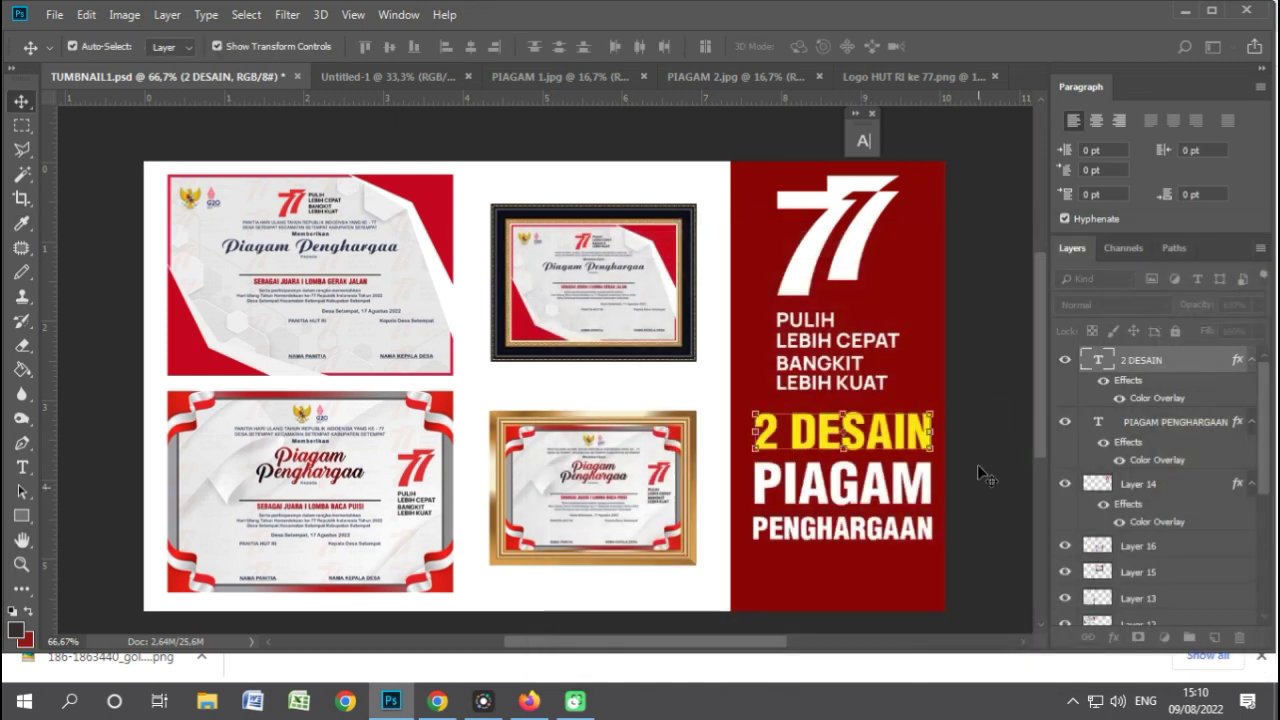
click(977, 464)
scroll(808, 514, down, 3)
click(866, 423)
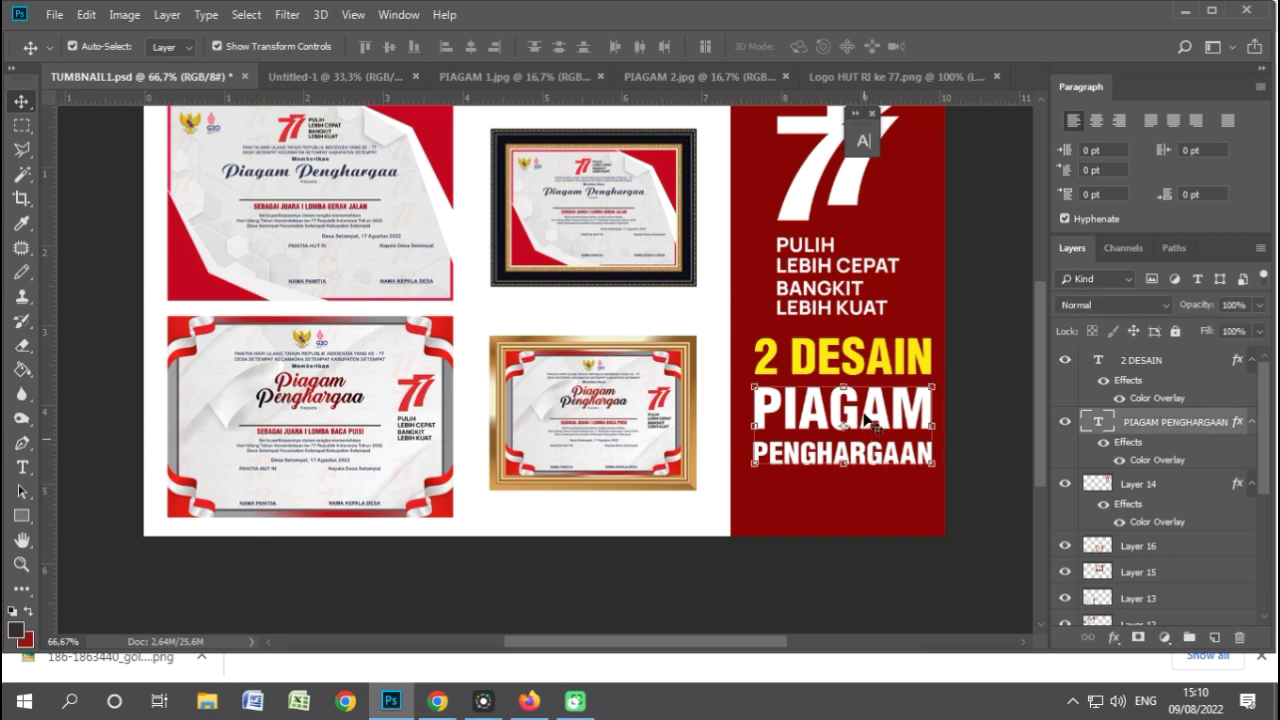
Nudge PIAGAM PENGHARGAAN up and place a duplicate of it below.
drag(866, 423, 866, 419)
click(876, 458)
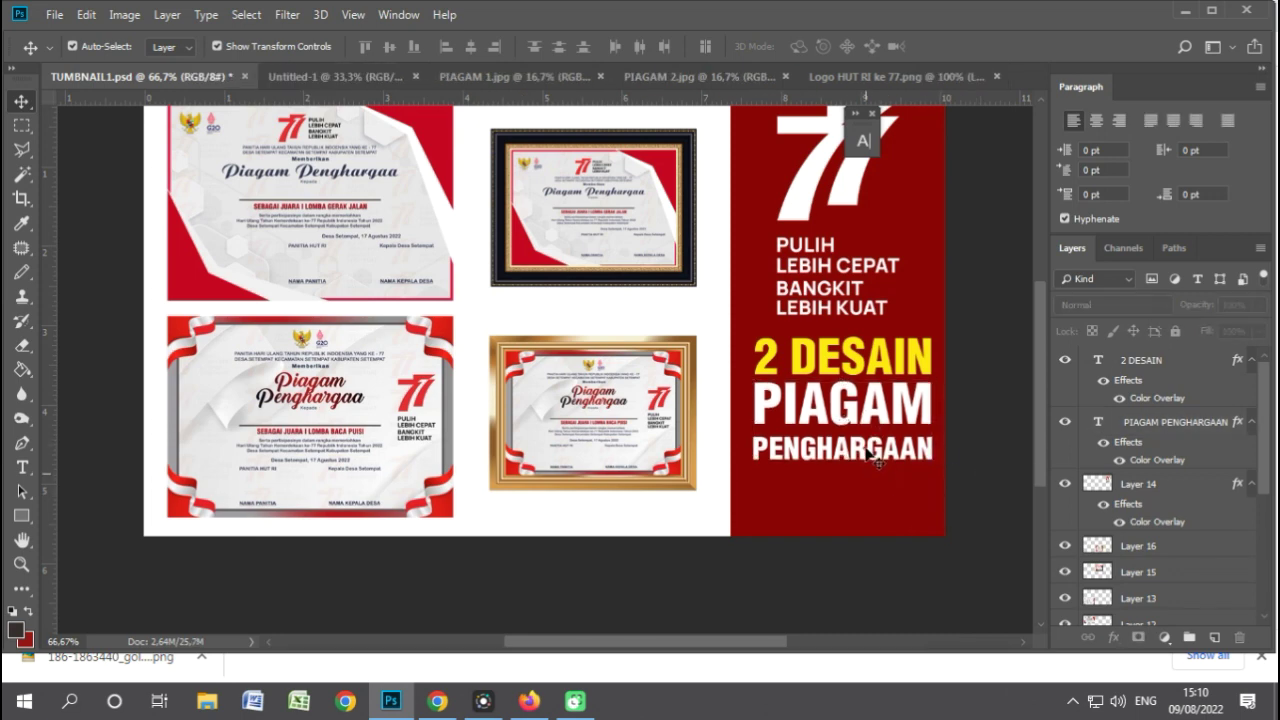
click(876, 458)
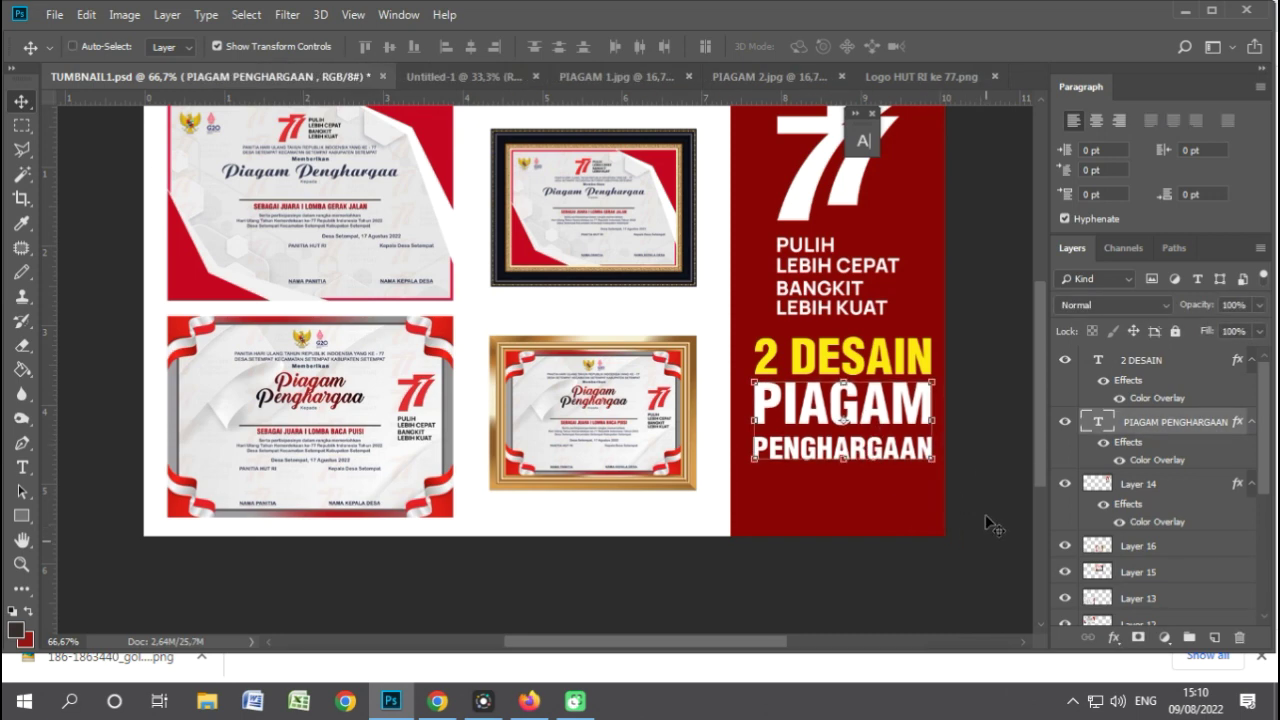
key(ctrl+j)
drag(900, 415, 900, 495)
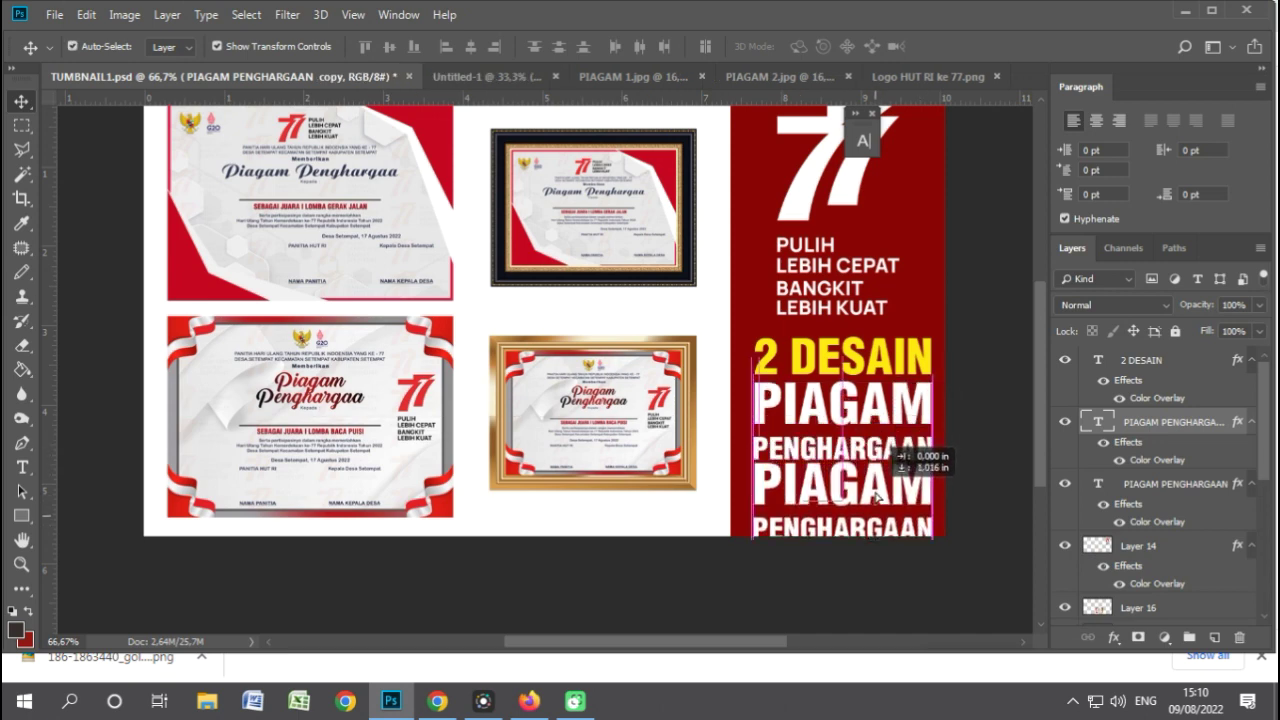
Change the copy's text to 'GRATIS' and move it lower on the red panel.
click(21, 467)
click(754, 470)
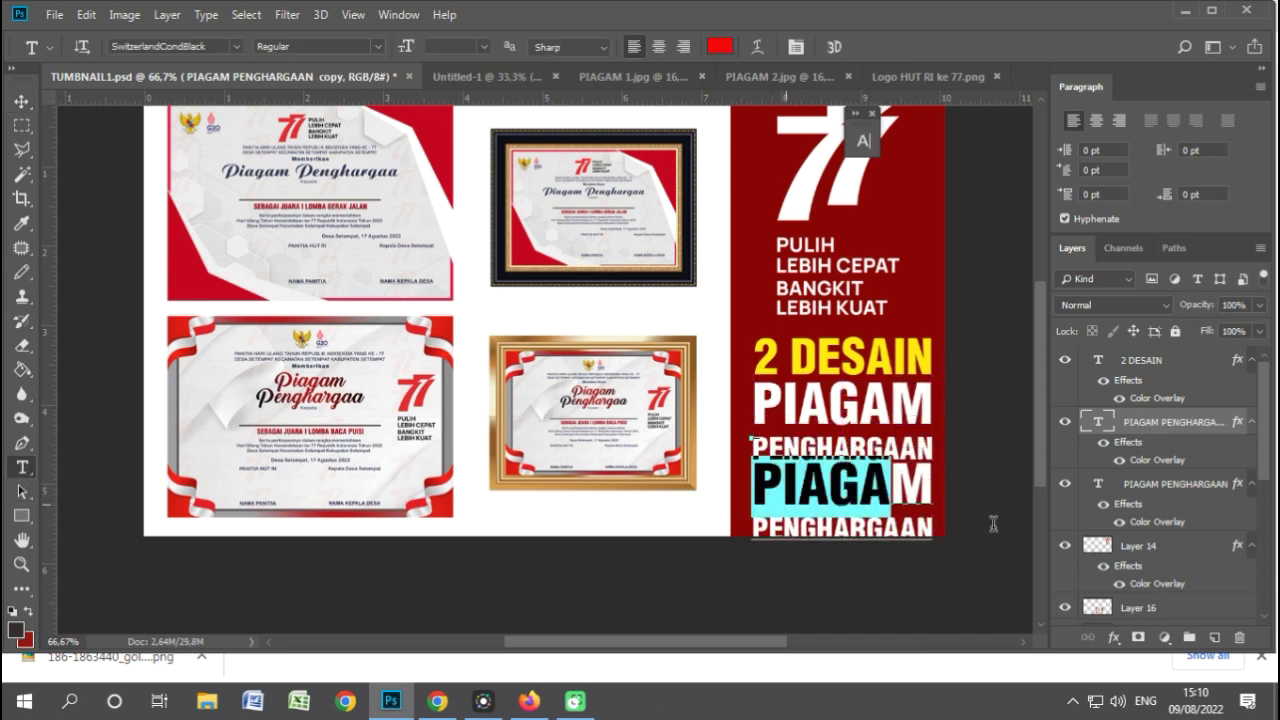
key(ctrl+a)
text(GRATIS)
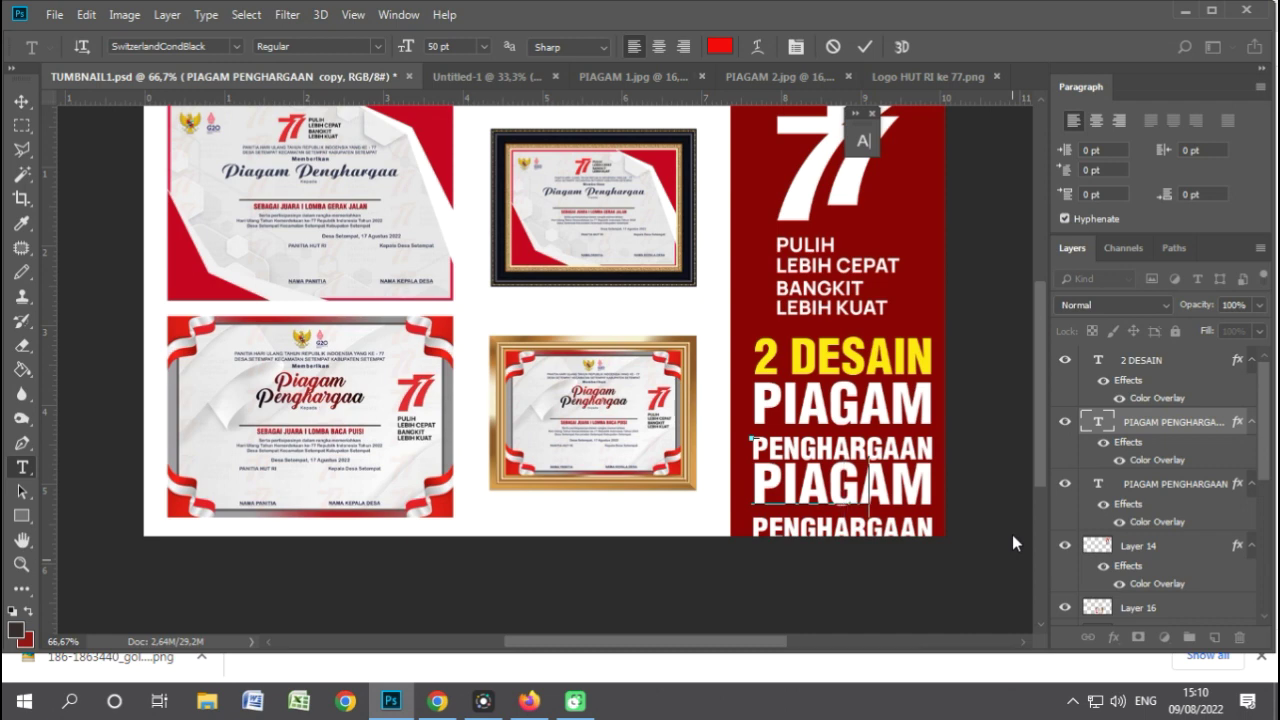
click(21, 101)
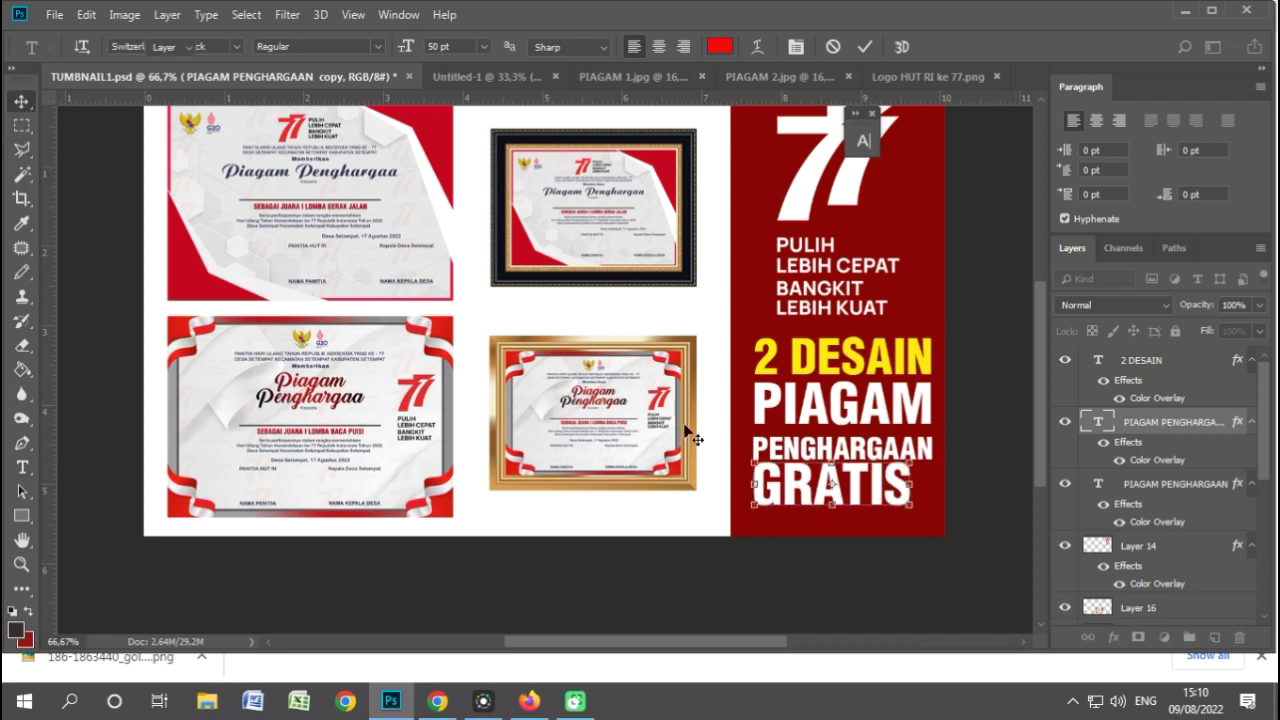
drag(886, 499, 931, 563)
Apply GRATIS's new size and give it a yellow colour overlay.
key(Return)
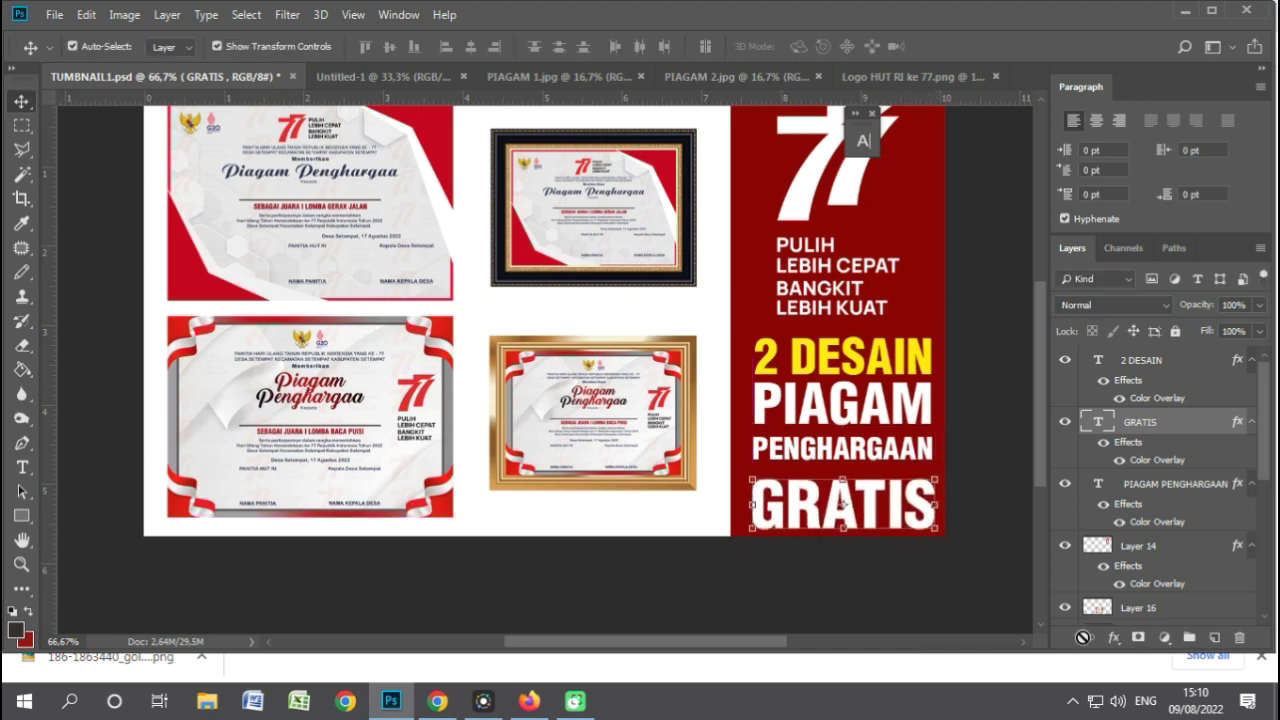
click(1113, 640)
click(1135, 558)
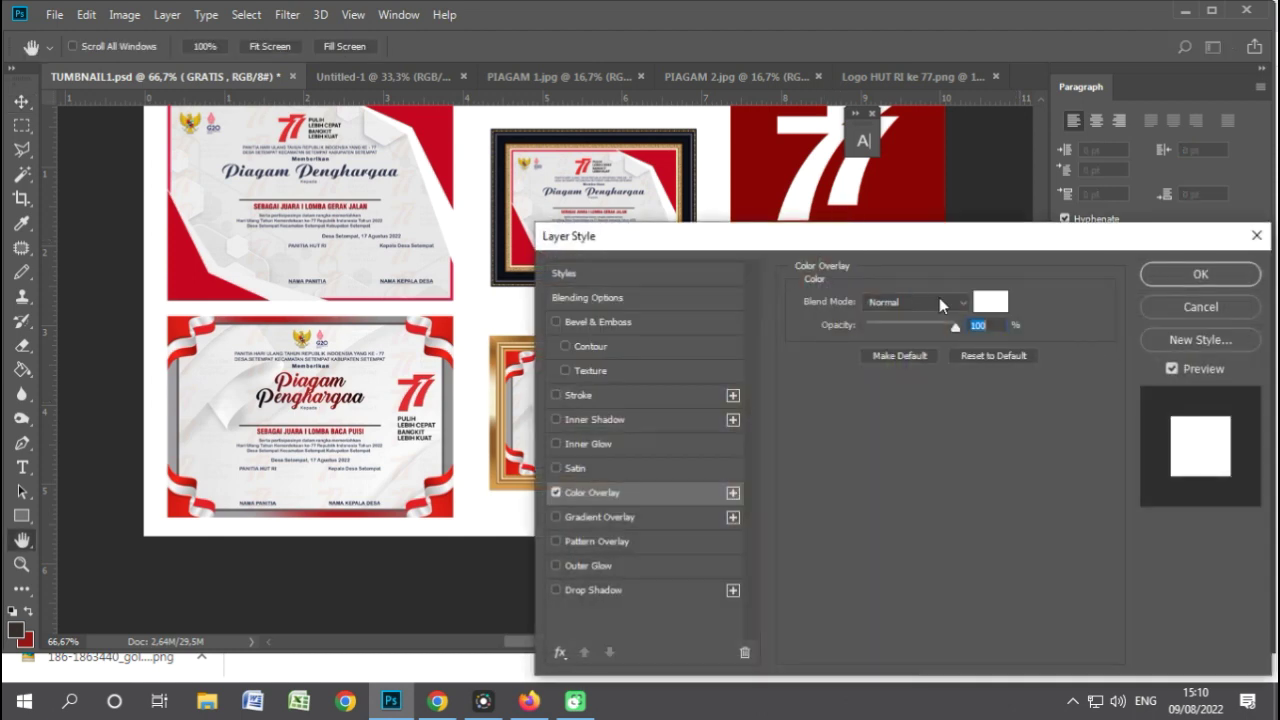
click(985, 302)
click(879, 558)
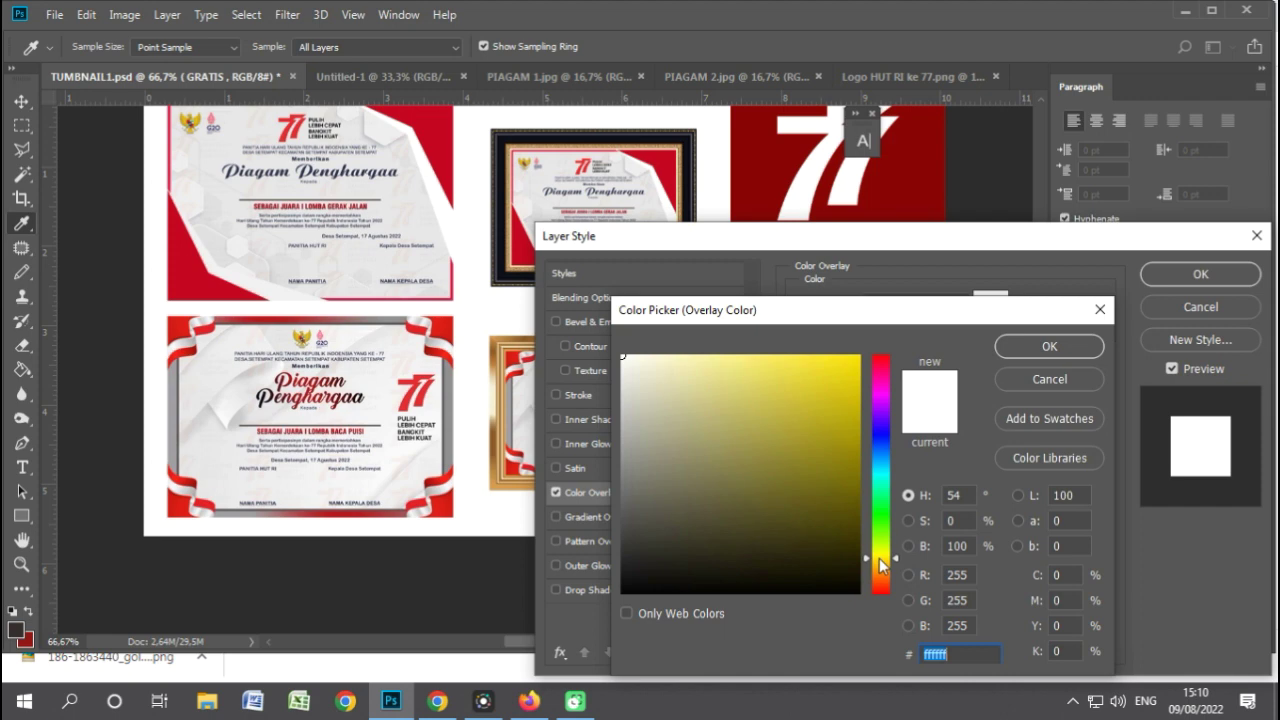
click(1045, 346)
drag(1006, 243, 421, 272)
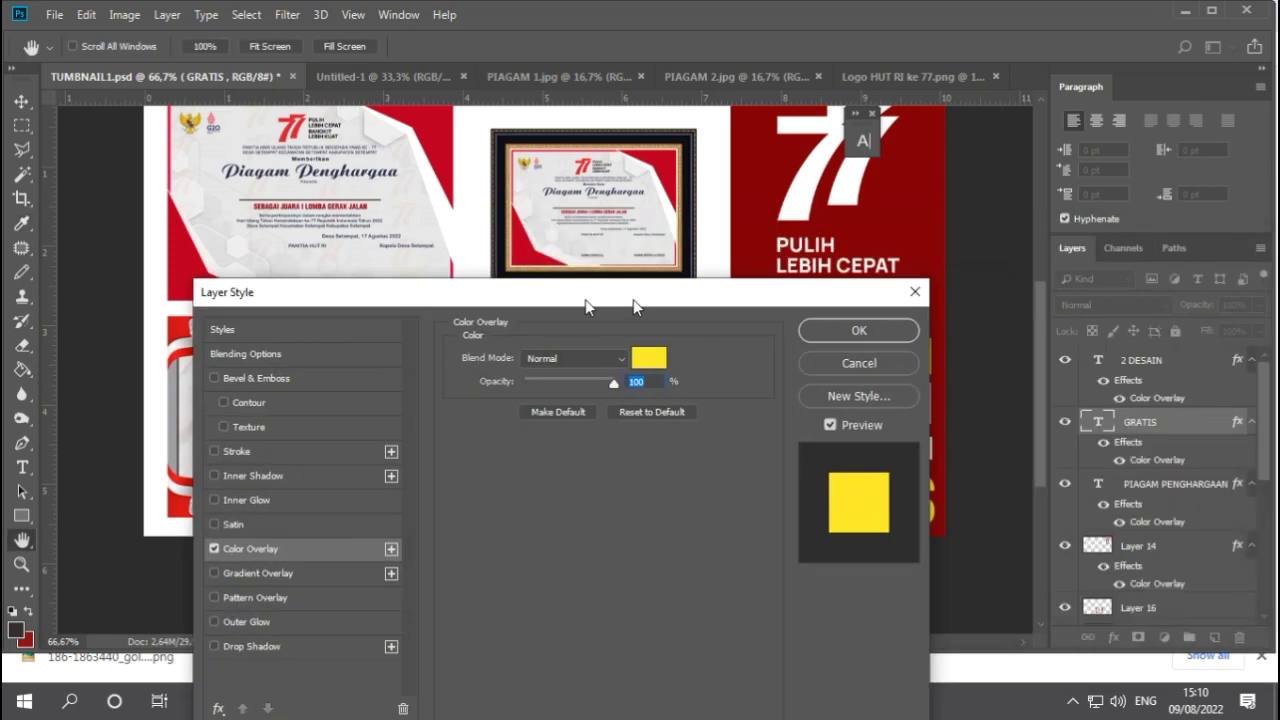
click(605, 304)
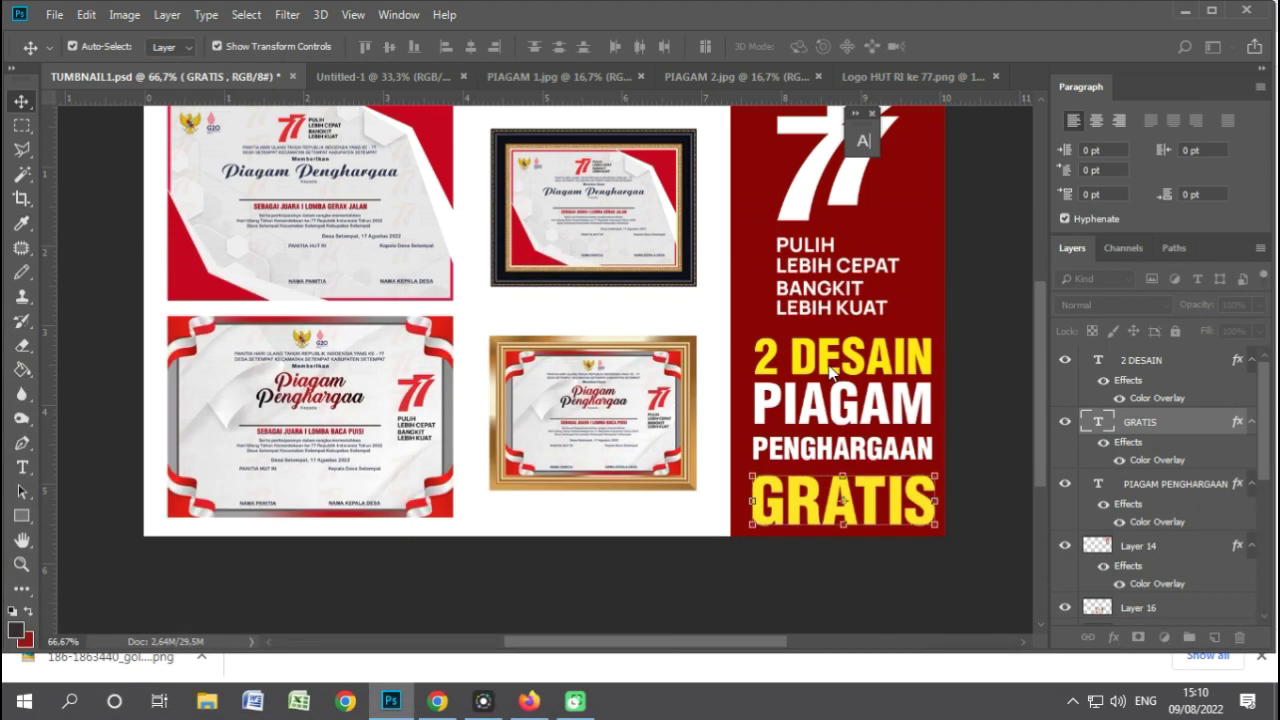
Nudge 2 DESAIN and PIAGAM PENGHARGAAN up slightly.
click(843, 358)
shift+click(845, 413)
key(Up)
key(Up)
key(Up)
key(Up)
key(Up)
key(Up)
click(995, 485)
scroll(960, 450, up, 3)
Shrink the 77 logo slightly and nudge it up.
click(898, 396)
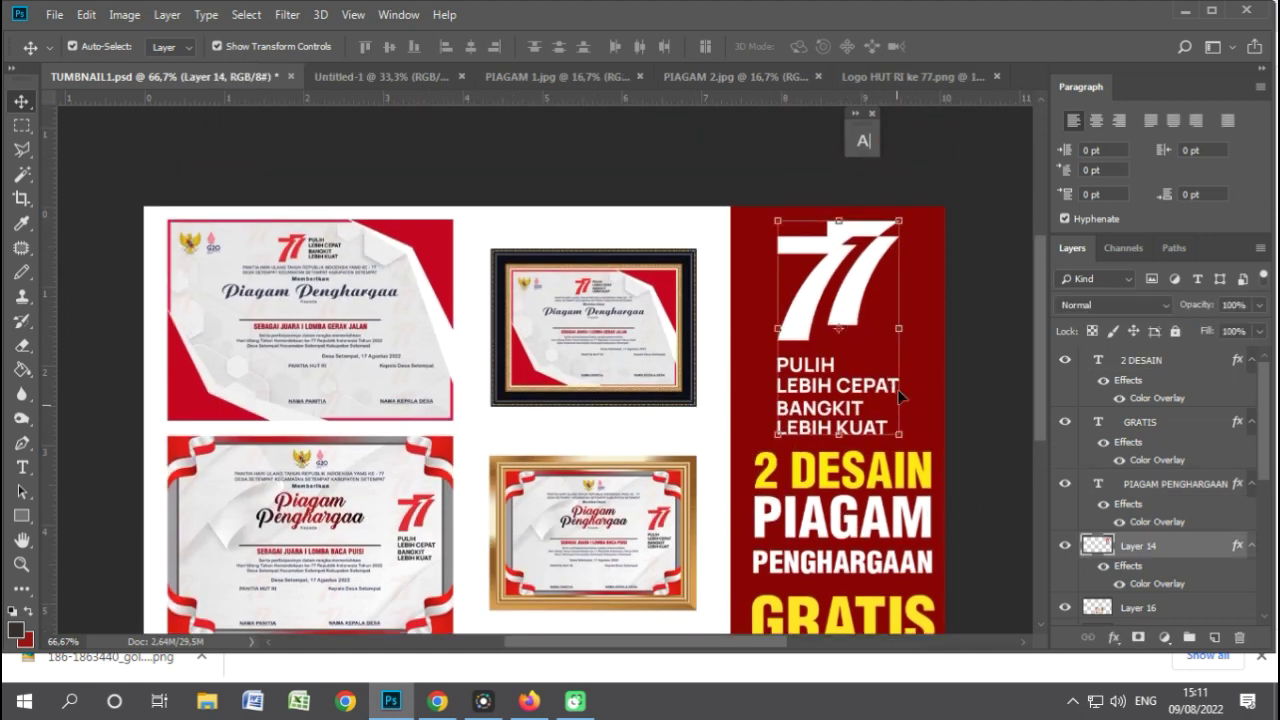
drag(902, 437, 896, 424)
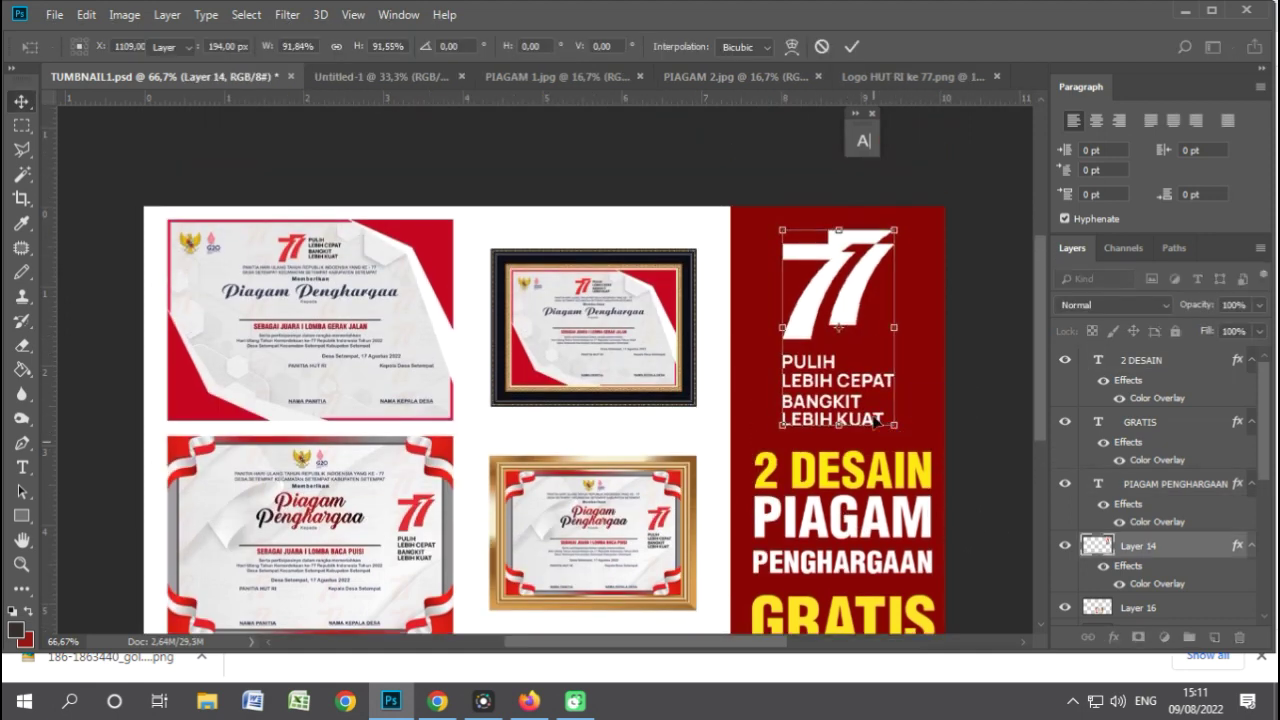
key(Up)
key(Up)
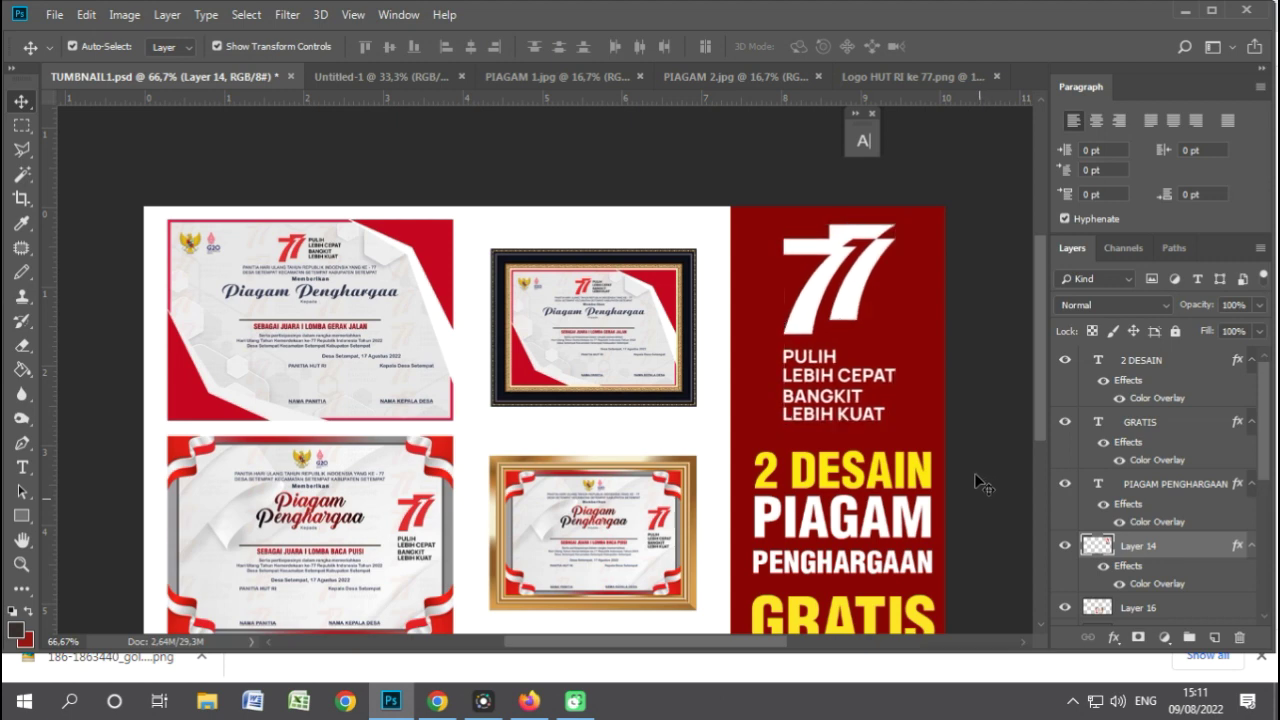
click(982, 474)
Nudge the 2 DESAIN, PIAGAM PENGHARGAAN and GRATIS text layers up slightly.
scroll(903, 455, down, 1)
click(902, 450)
shift+click(910, 505)
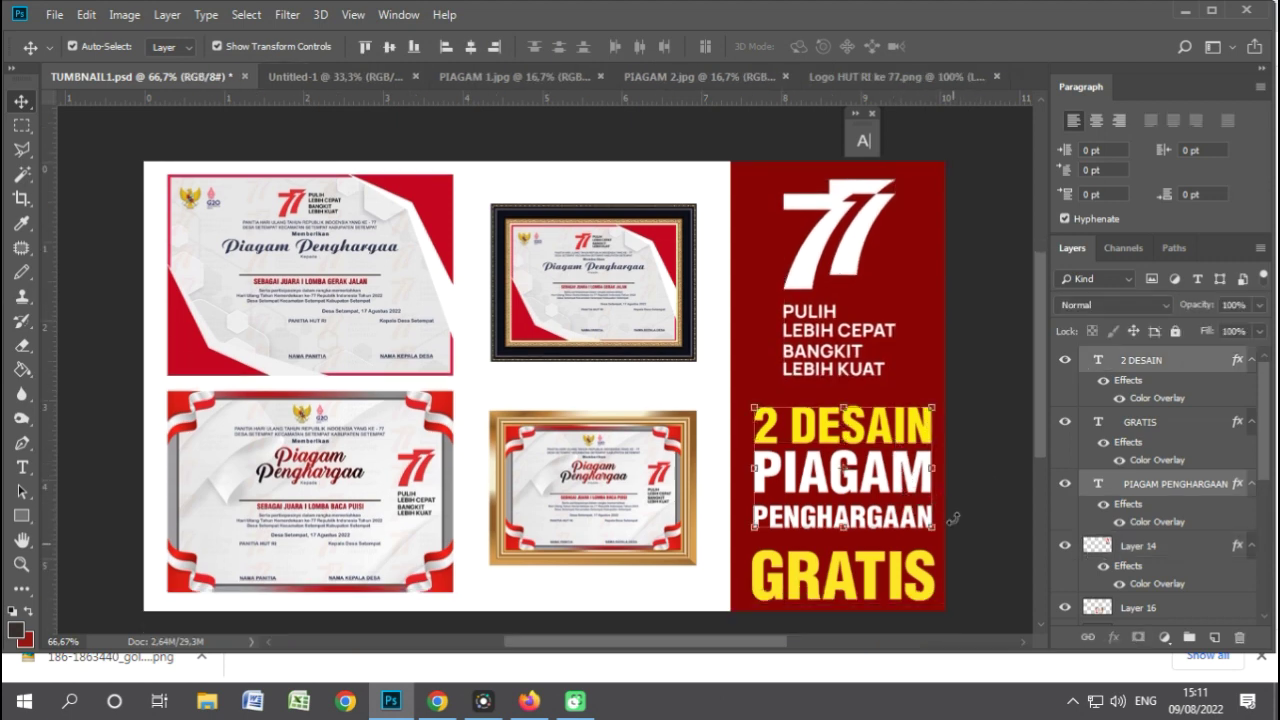
key(Up)
key(Up)
key(Up)
click(915, 580)
key(Up)
key(Up)
key(Up)
key(Up)
key(Up)
key(Up)
click(981, 553)
Move both right-column certificates up, then drop the gold one down to open a gap.
scroll(680, 405, down, 2)
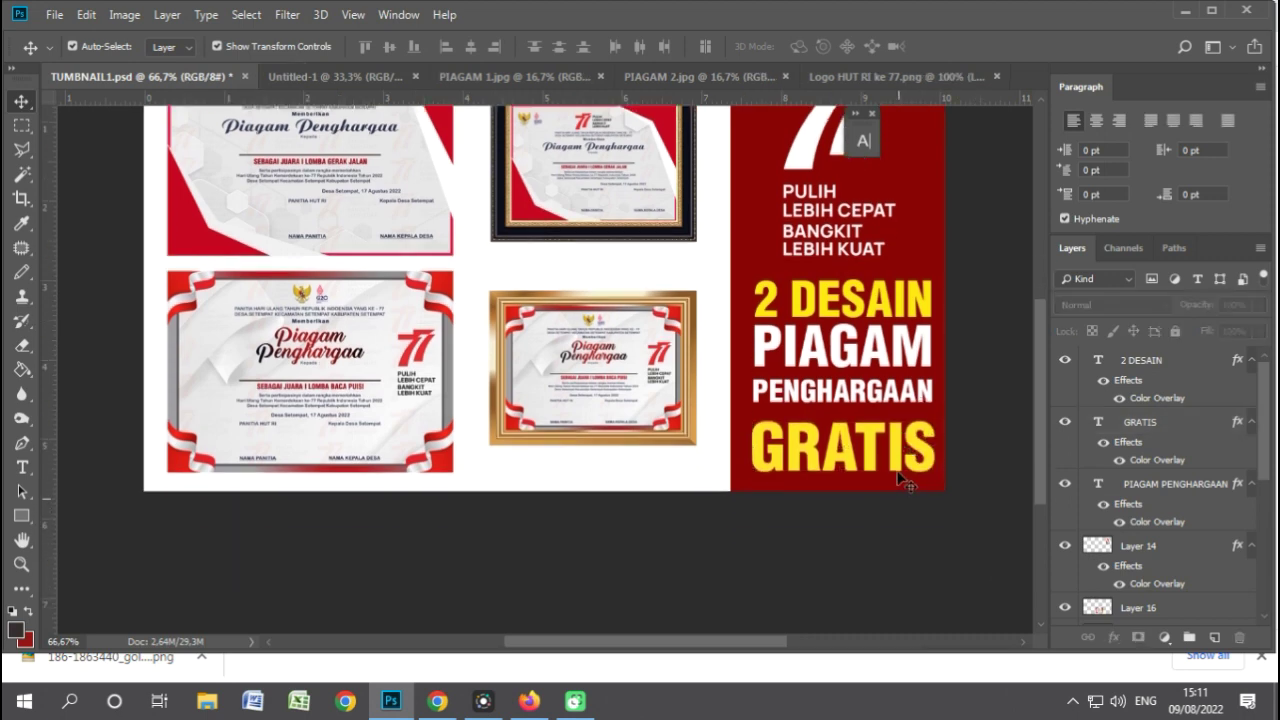
scroll(672, 400, down, 2)
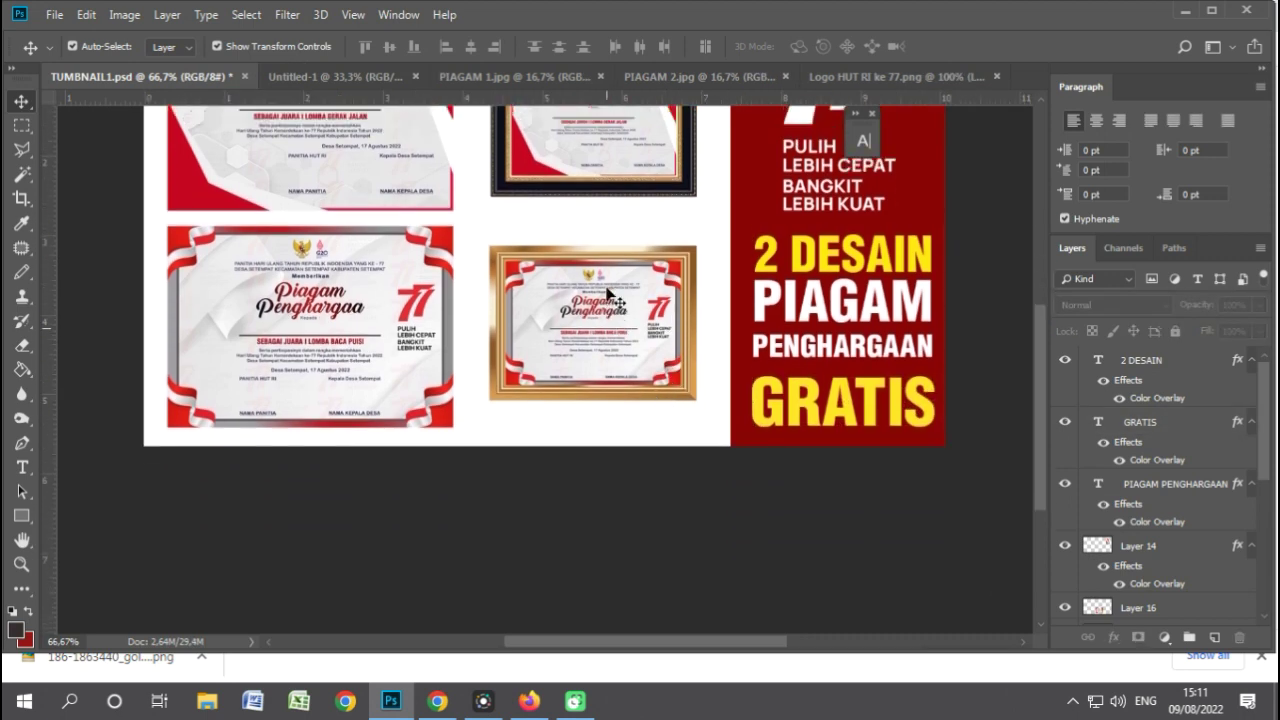
scroll(597, 288, up, 3)
scroll(598, 285, up, 1)
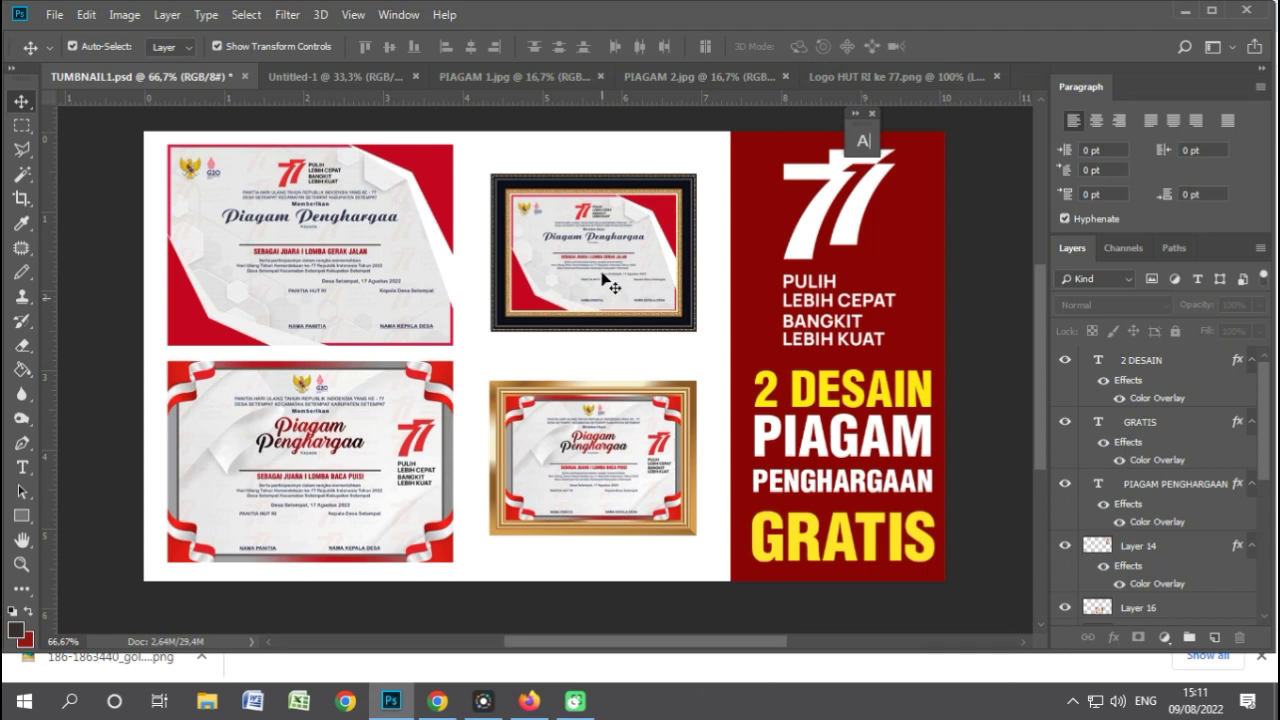
click(603, 278)
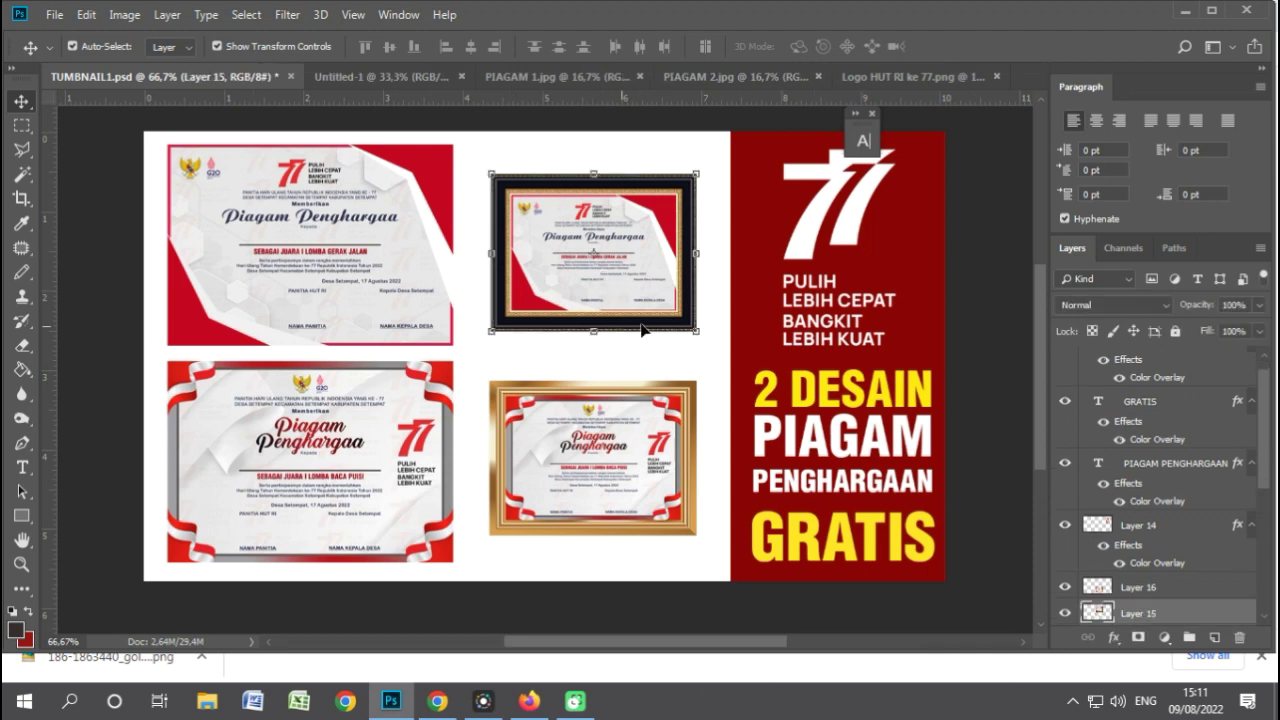
shift+click(660, 425)
drag(660, 425, 655, 418)
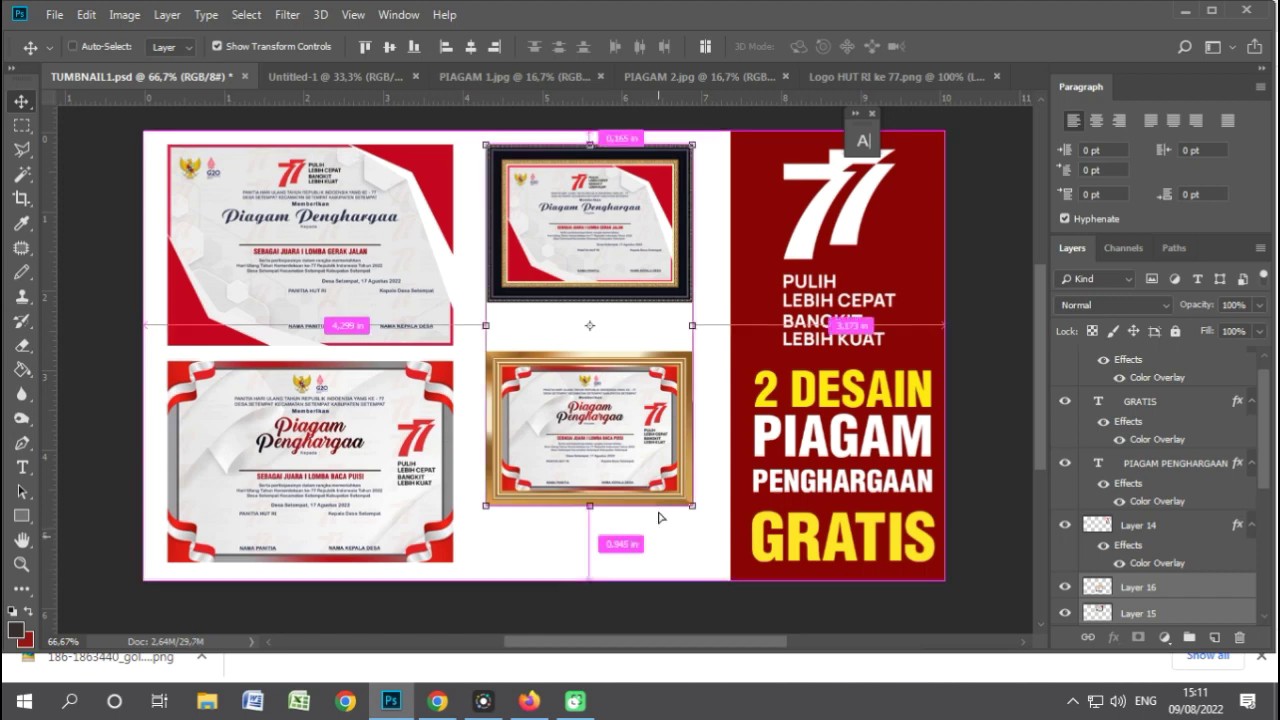
ctrl+click(651, 457)
drag(641, 440, 646, 497)
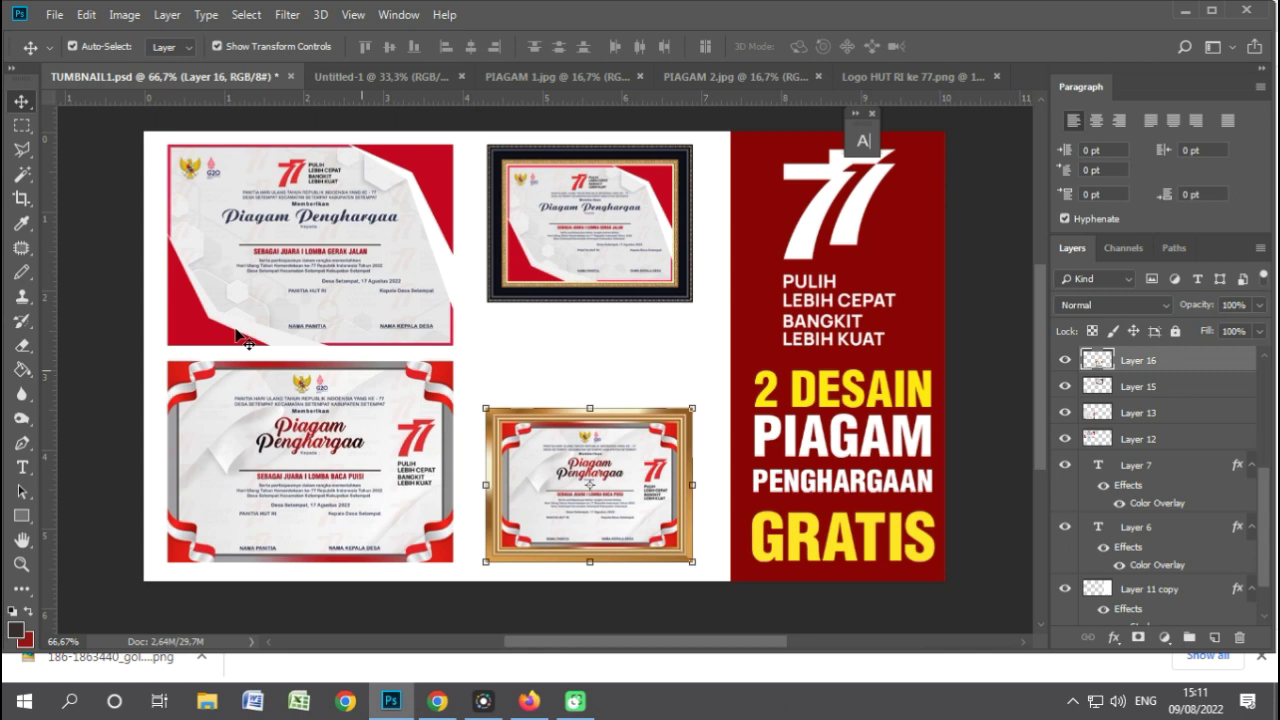
Add TANPA PASWORD text between the certificates, enlarge it and shift it right.
click(24, 464)
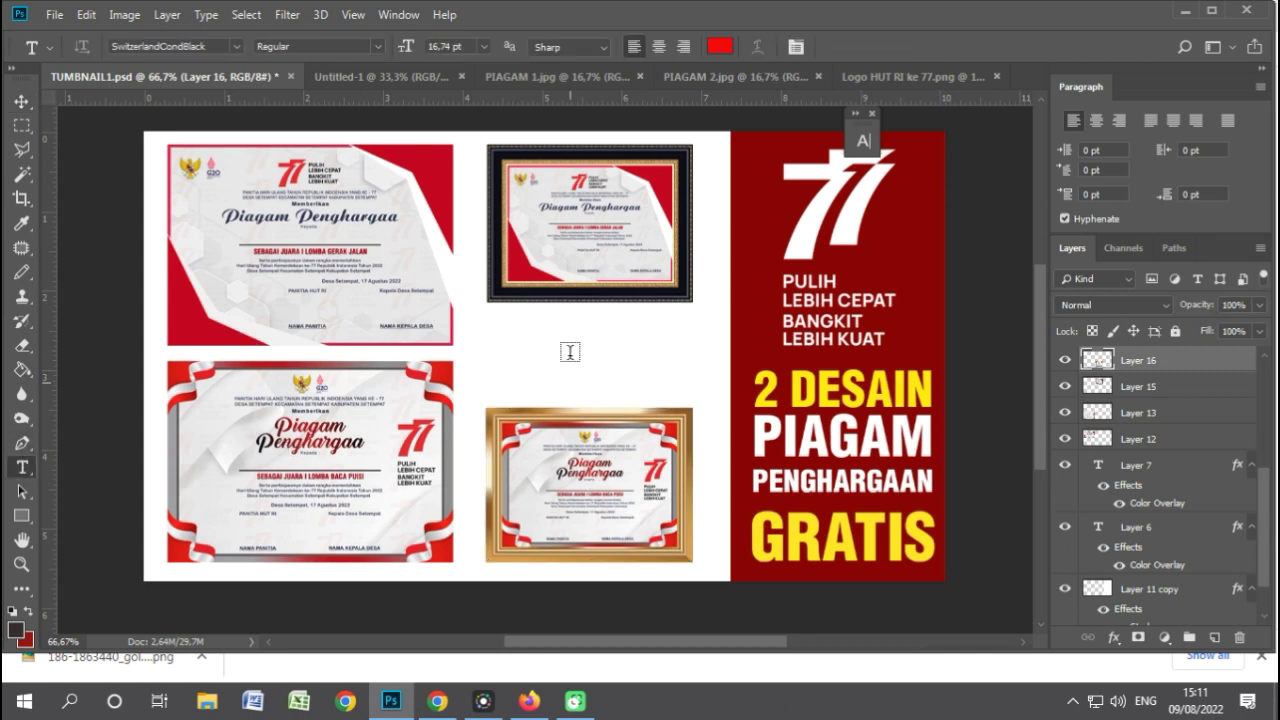
click(497, 349)
text(TANPA PASWORD)
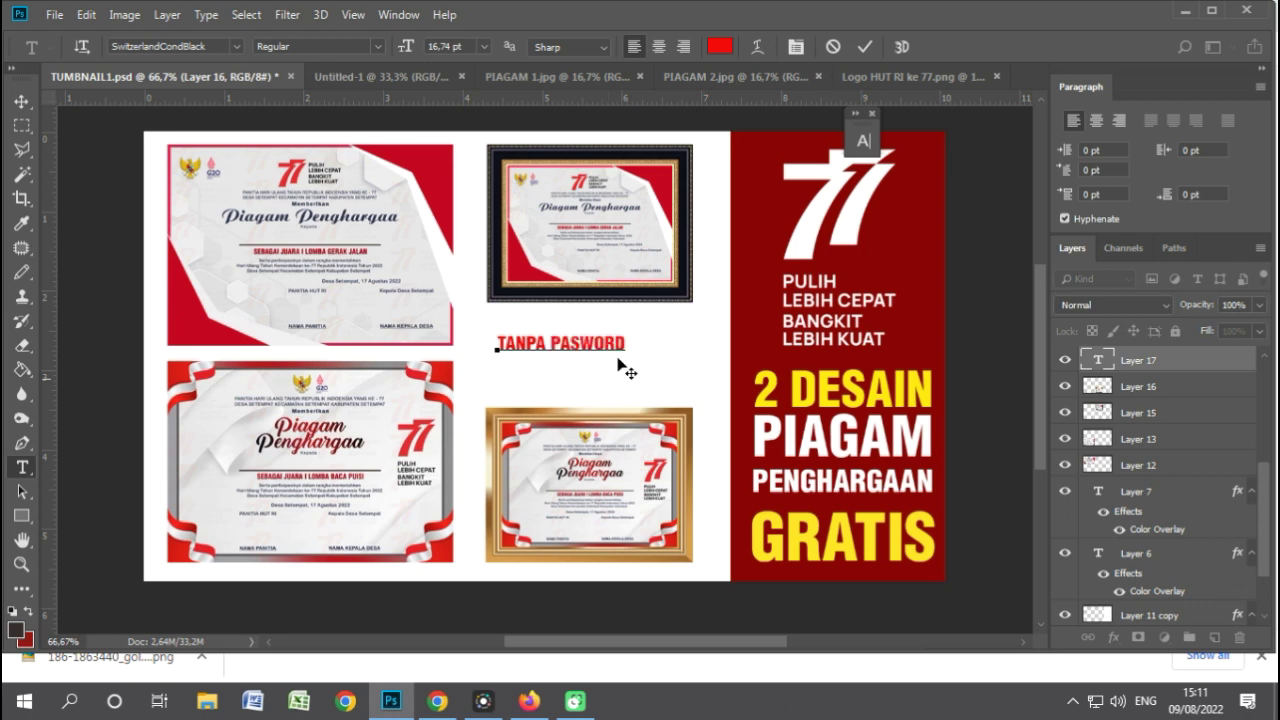
click(21, 101)
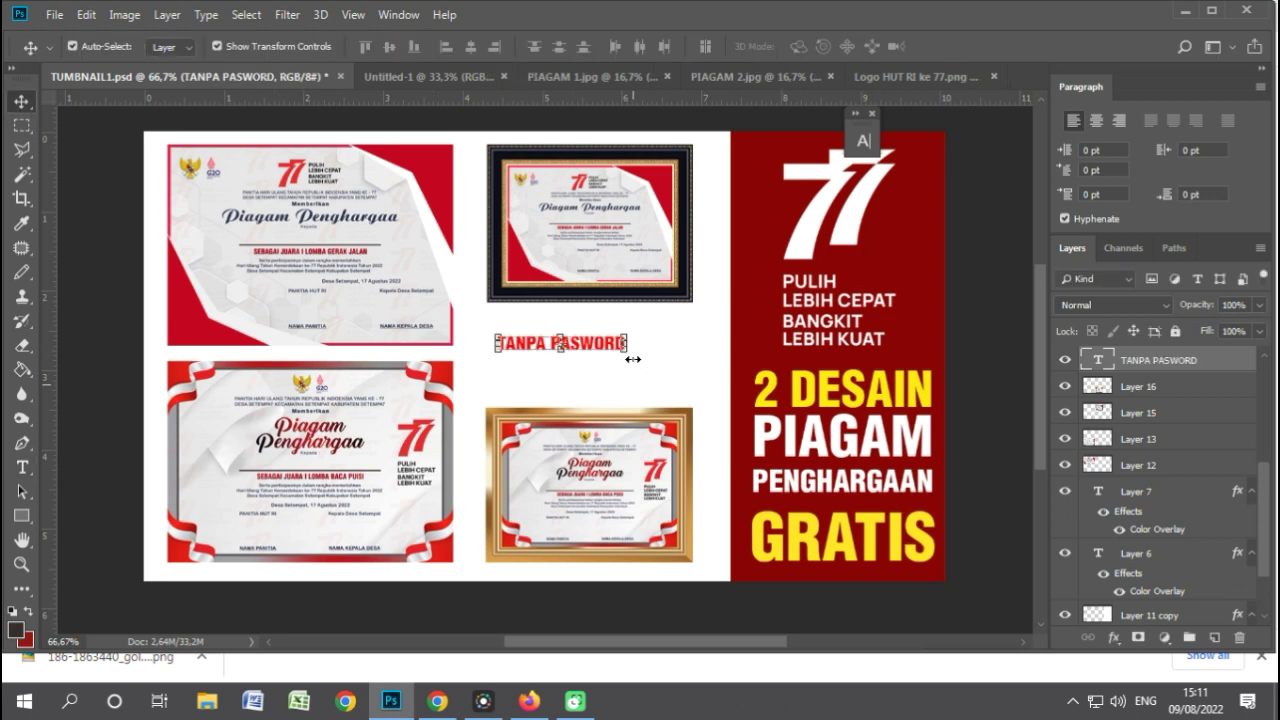
drag(628, 350, 690, 364)
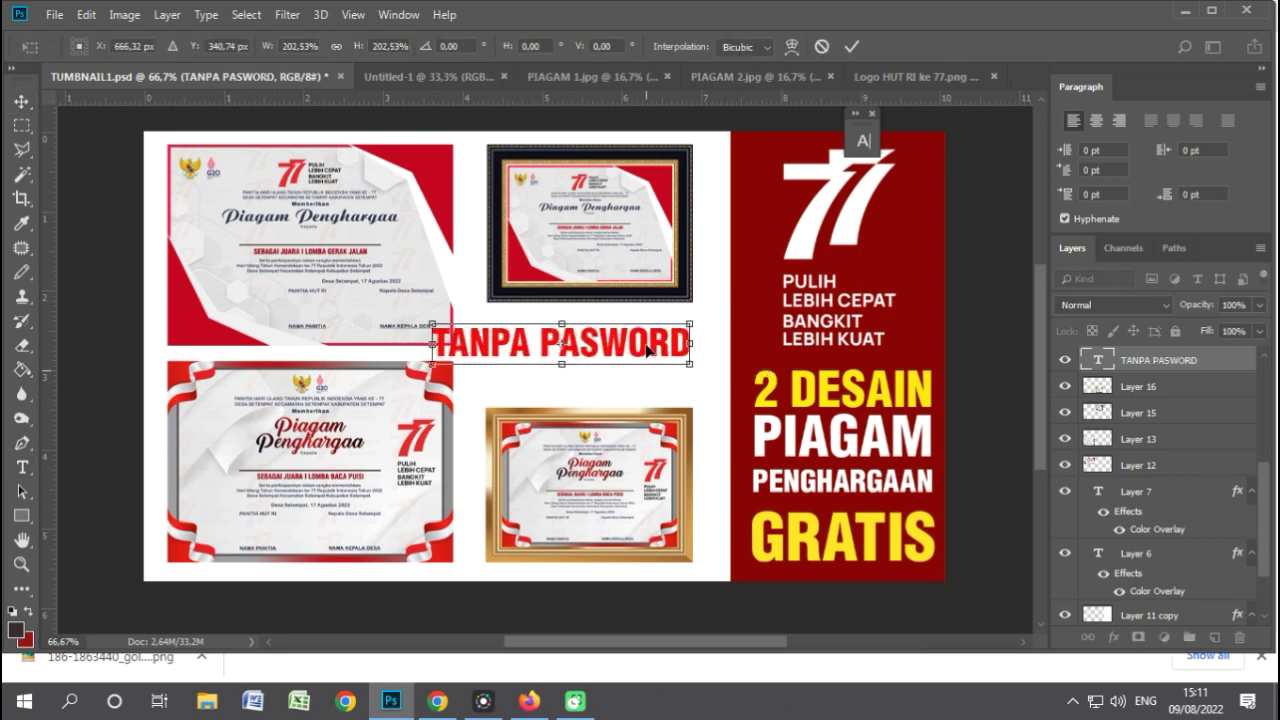
key(Return)
drag(648, 350, 698, 351)
Split TANPA PASWORD onto two lines and centre-align them.
click(18, 468)
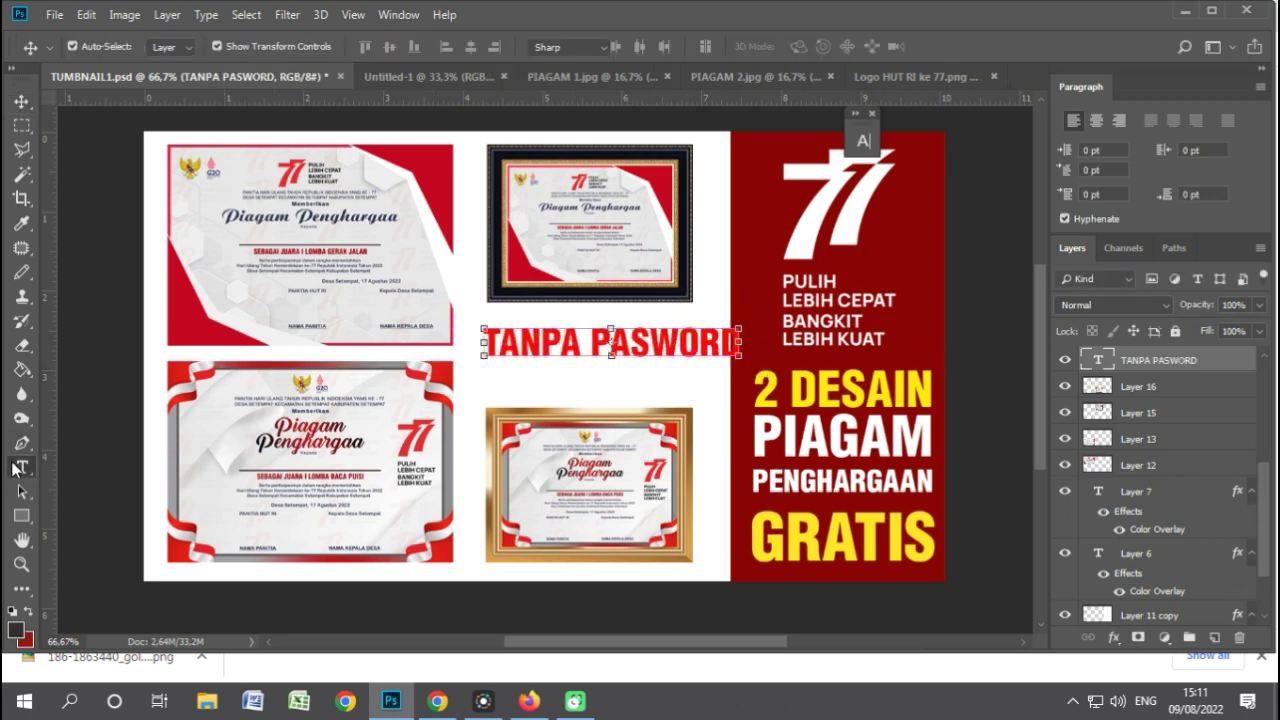
click(590, 340)
key(Return)
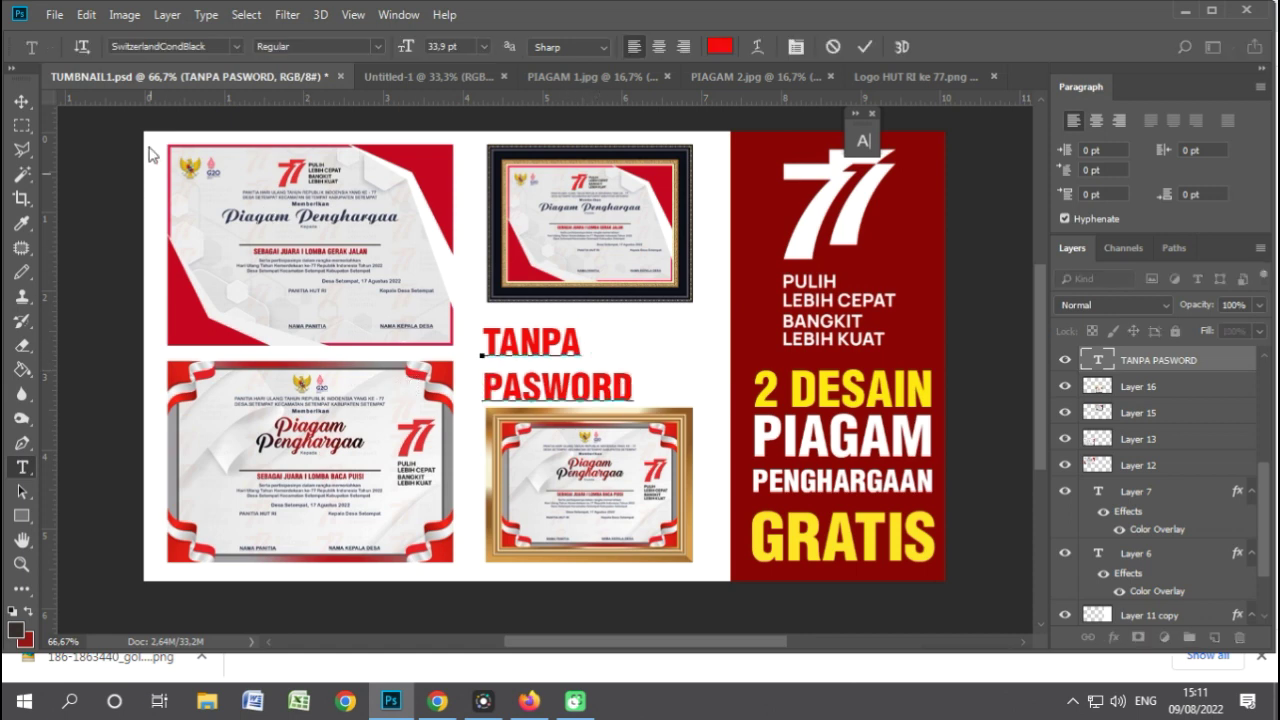
click(20, 101)
drag(540, 350, 564, 341)
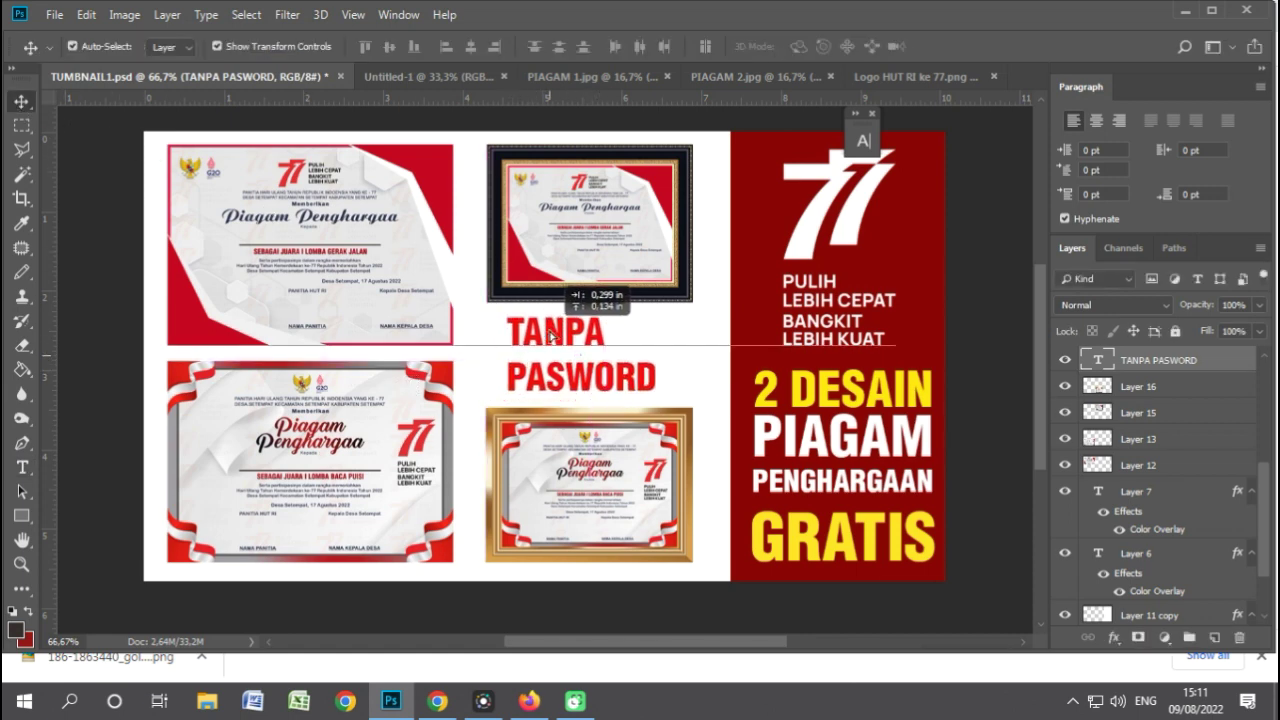
click(22, 467)
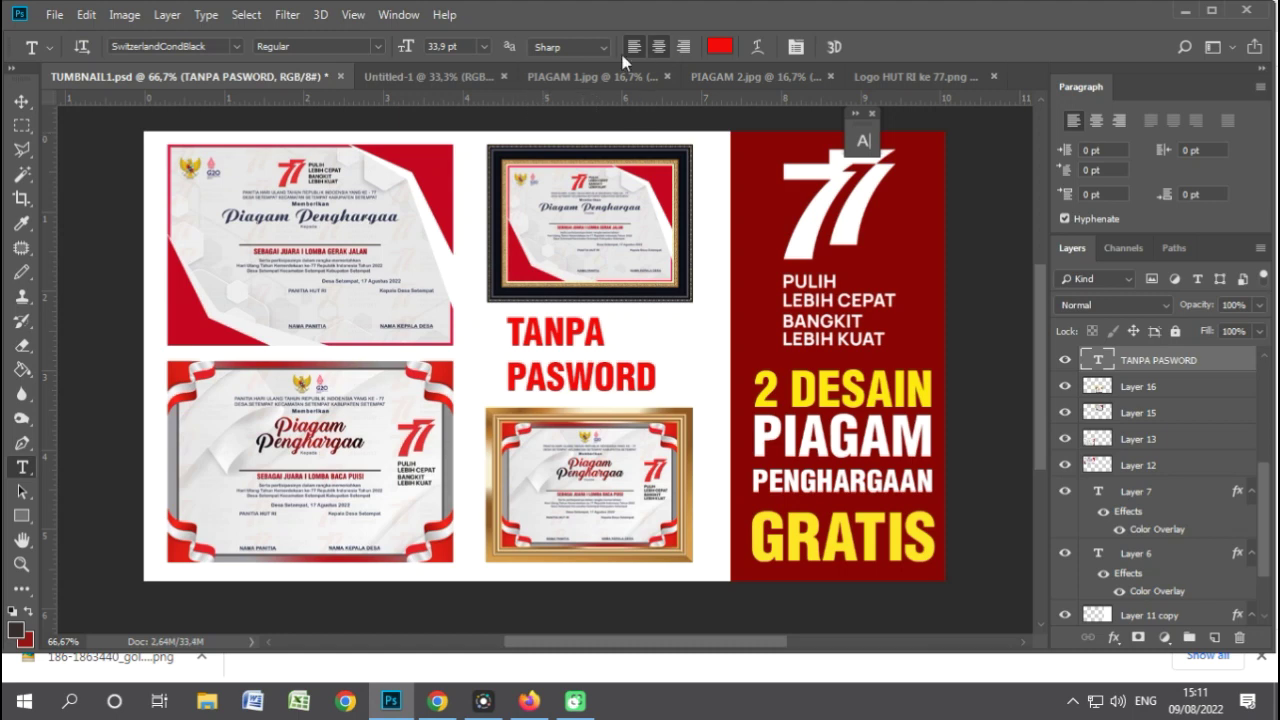
click(658, 47)
Set the TANPA PASWORD leading to 30 pt in the Character panel.
click(20, 101)
click(22, 467)
click(796, 48)
click(828, 188)
click(800, 397)
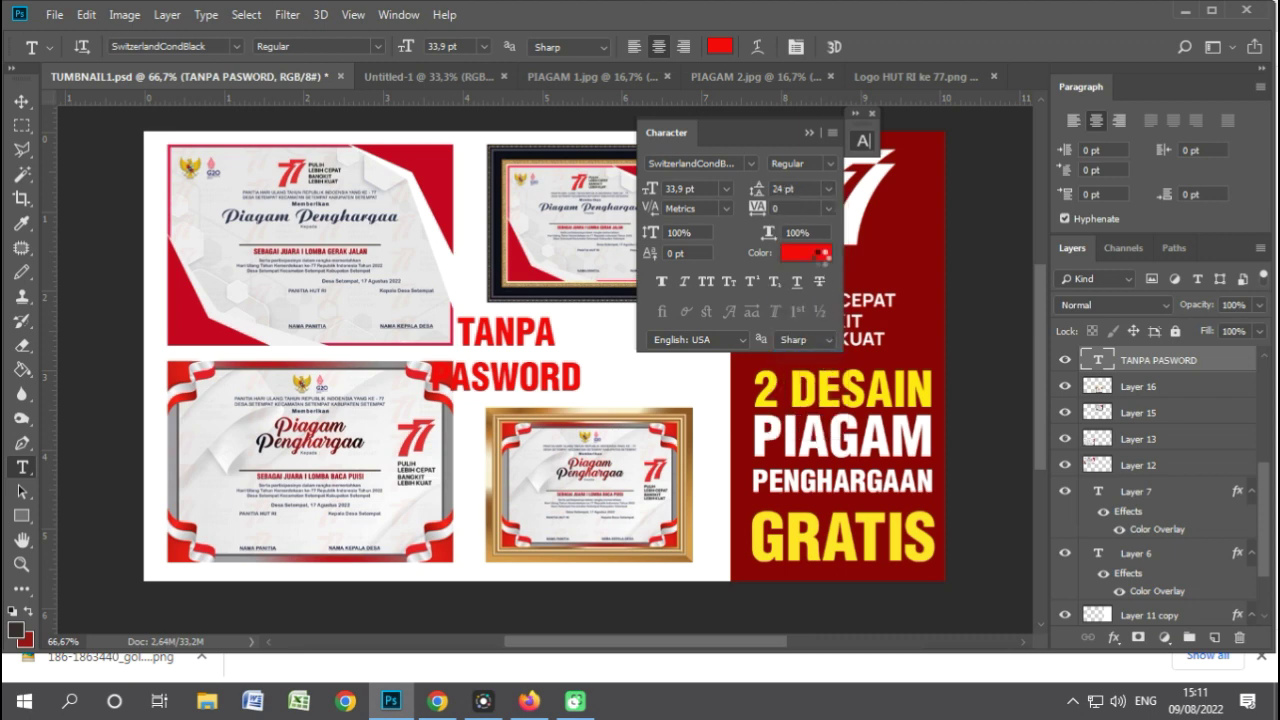
click(829, 188)
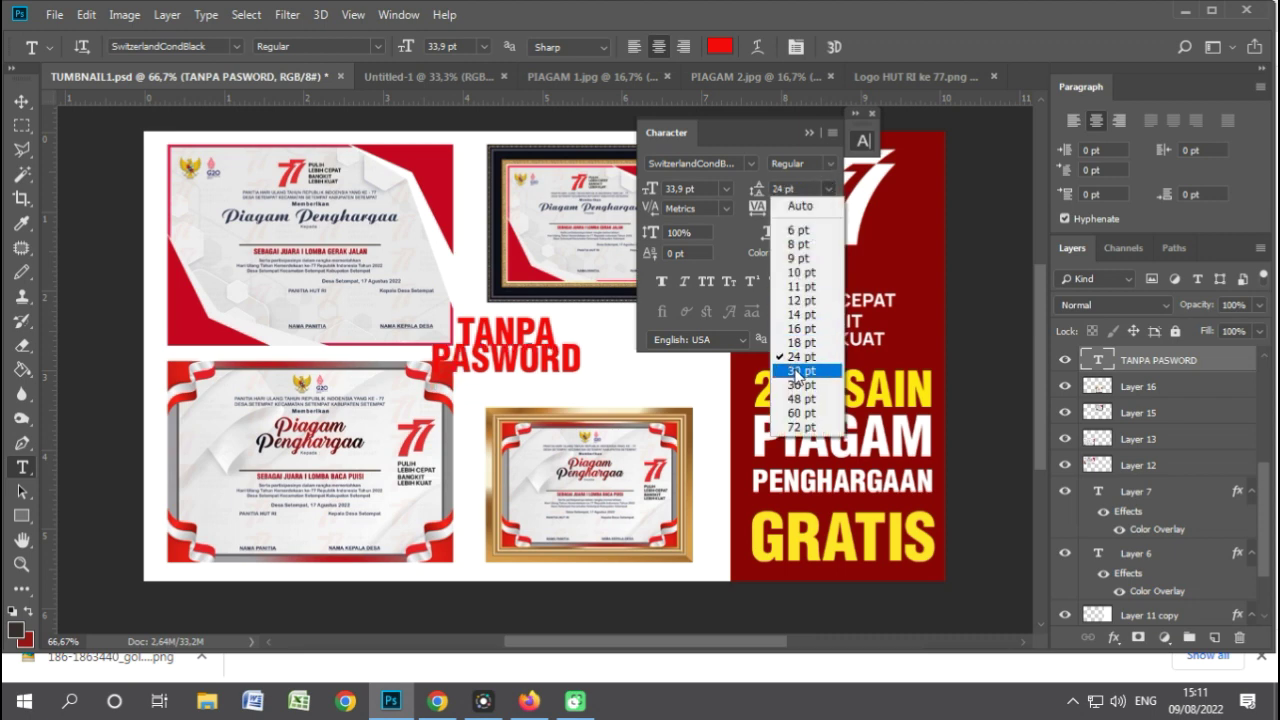
click(797, 371)
click(809, 132)
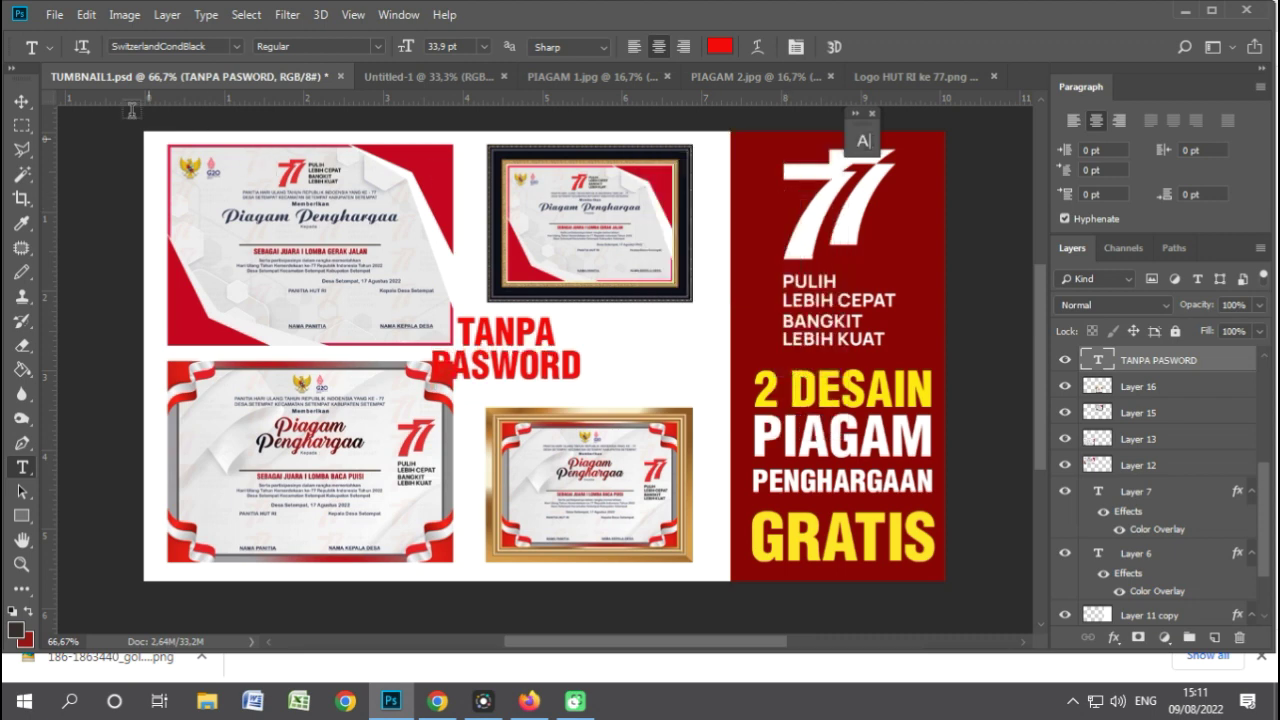
Centre TANPA PASWORD between the certificates and enlarge it with Ctrl+T to fill the gap.
click(21, 101)
drag(520, 344, 603, 346)
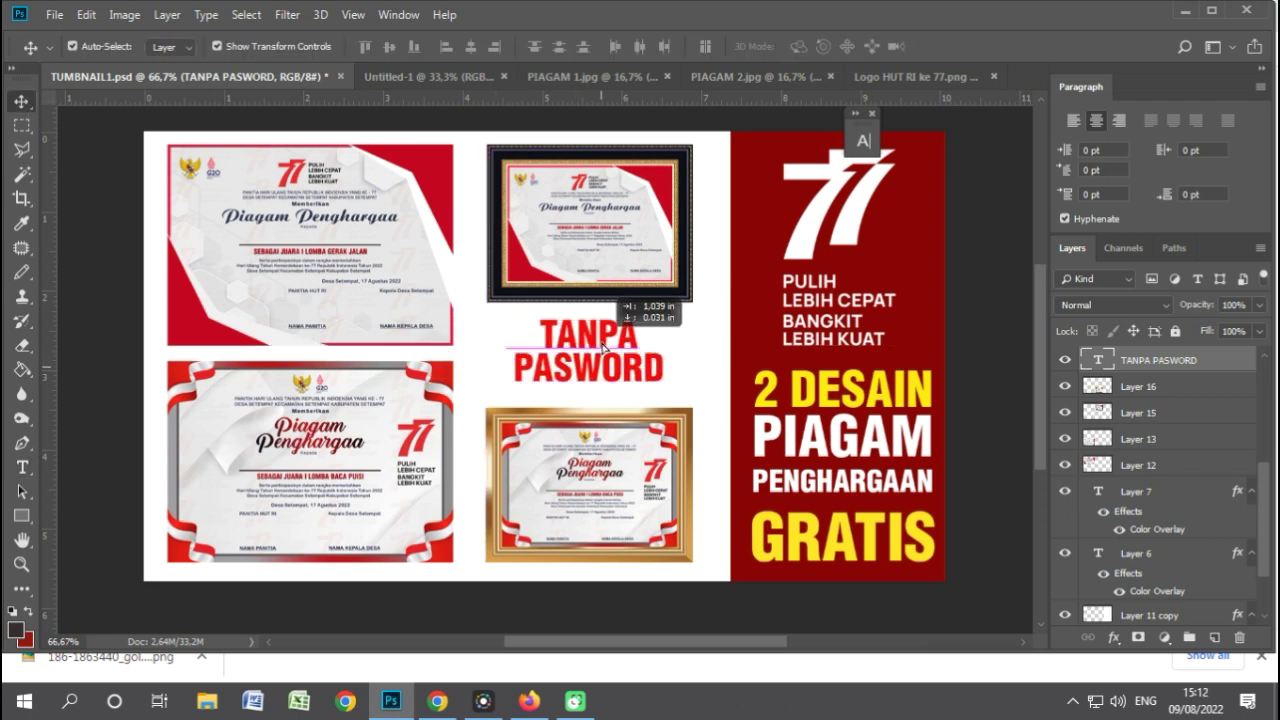
key(ctrl+t)
drag(664, 383, 686, 392)
key(Return)
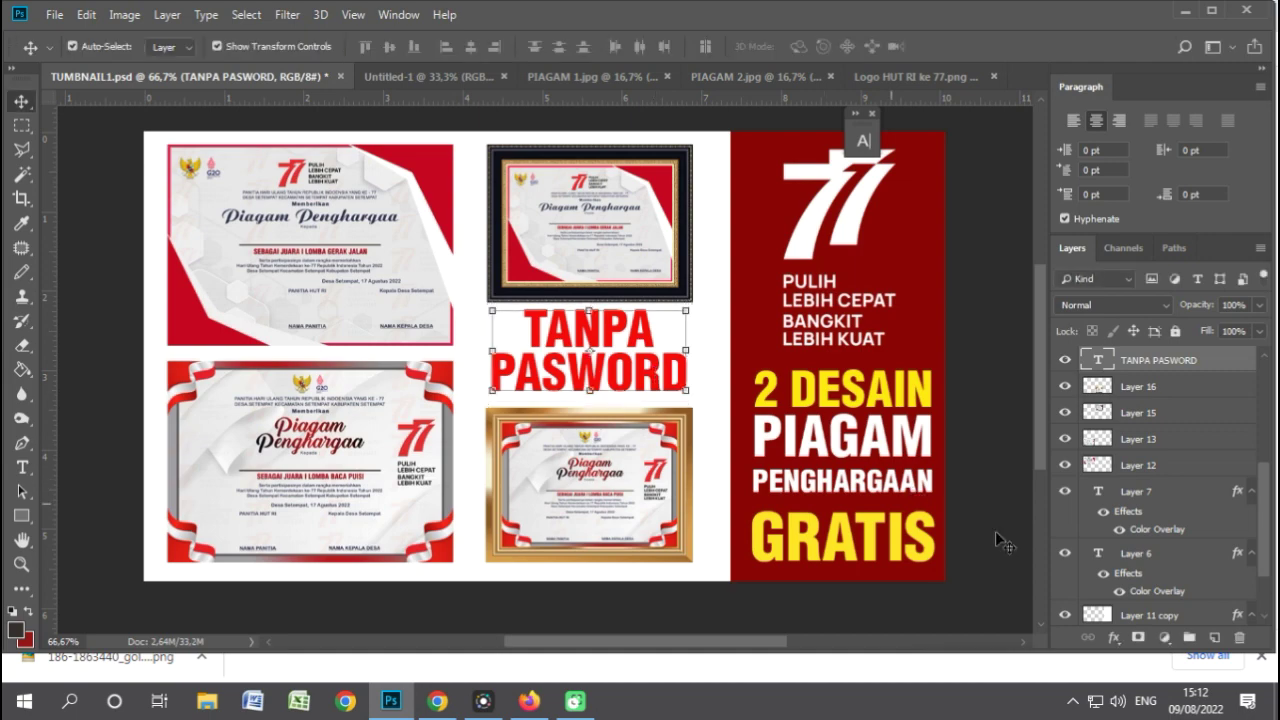
Give TANPA PASWORD a near-black colour overlay and shrink it around its centre.
click(1113, 637)
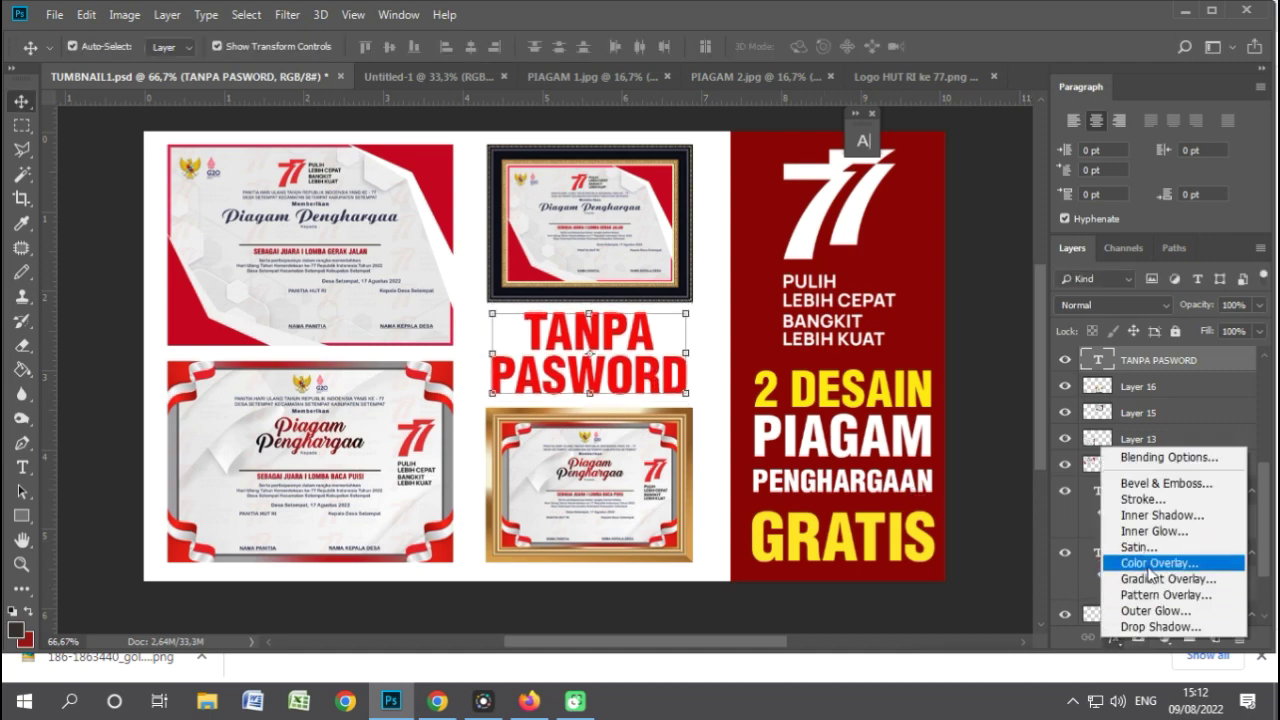
click(1149, 563)
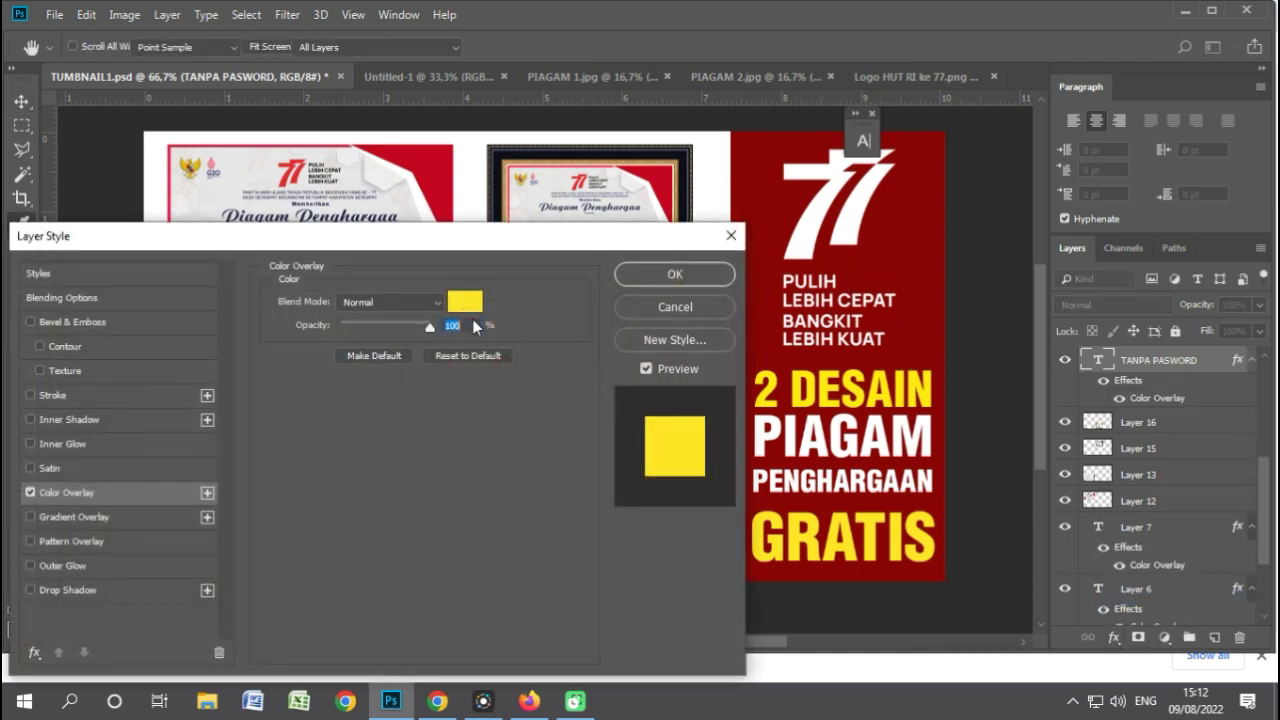
click(465, 301)
click(773, 585)
click(1020, 346)
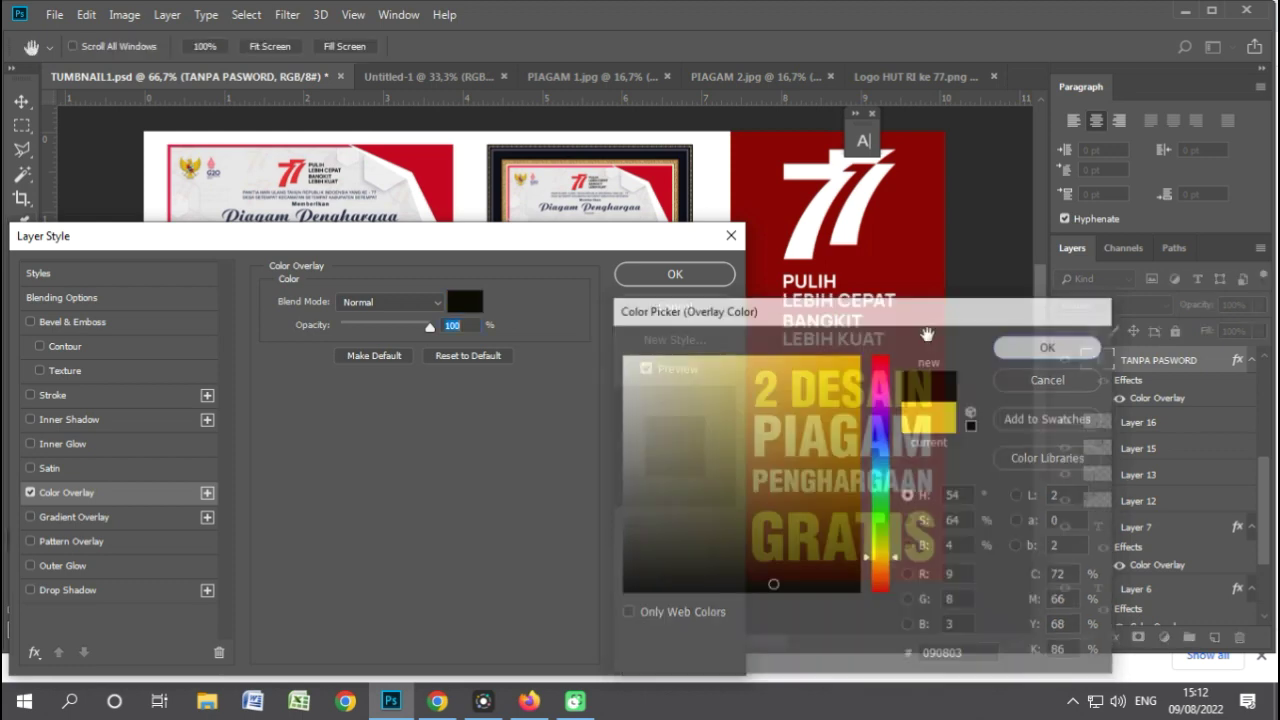
click(660, 275)
click(969, 397)
scroll(900, 390, up, 1)
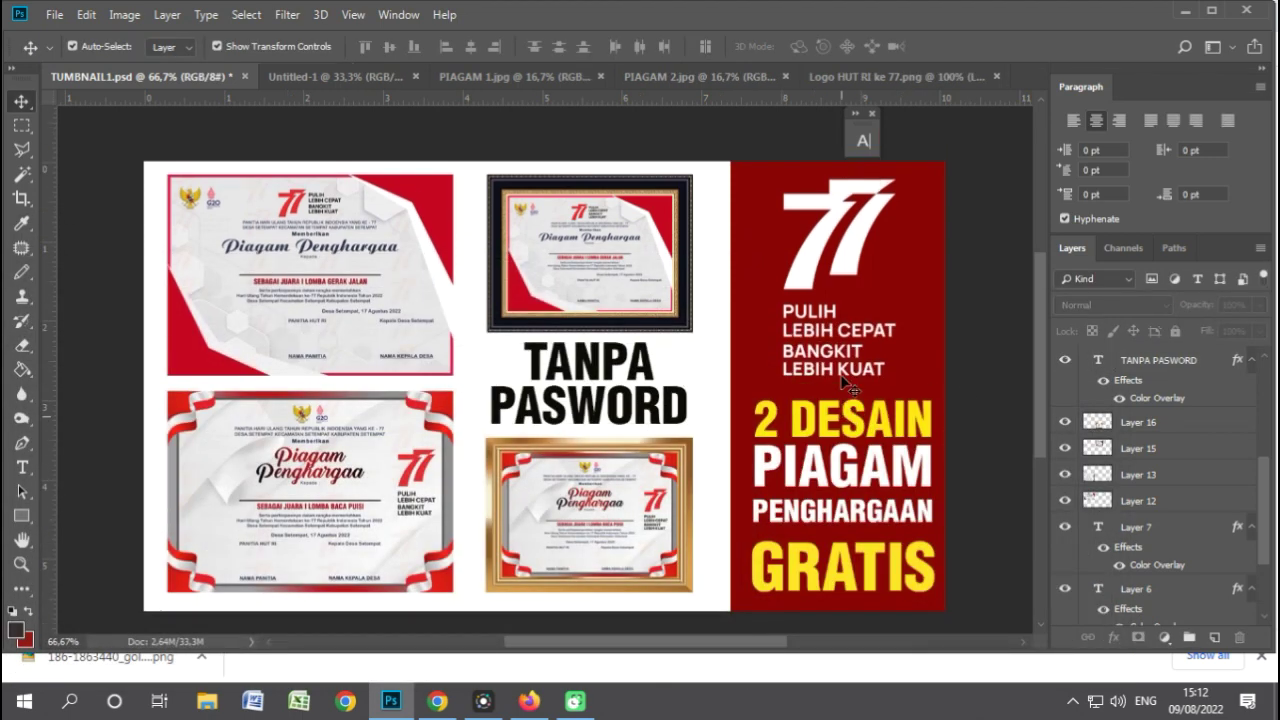
click(671, 411)
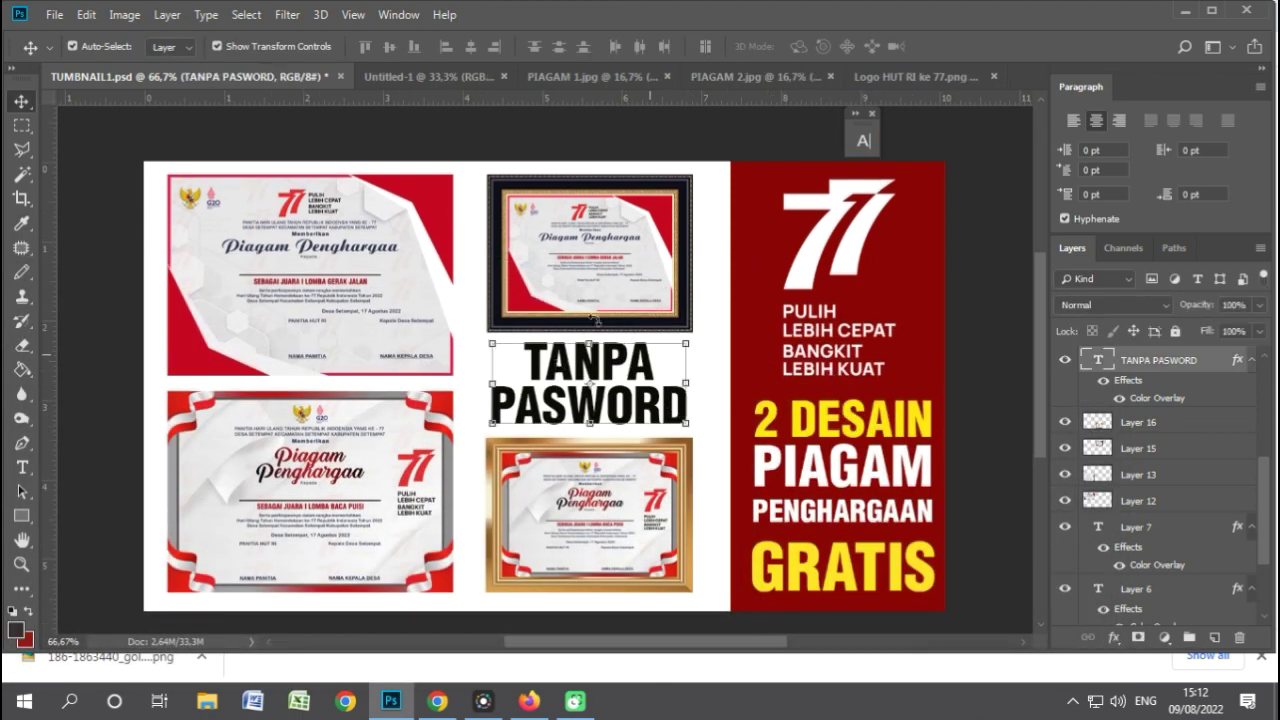
drag(689, 426, 676, 418)
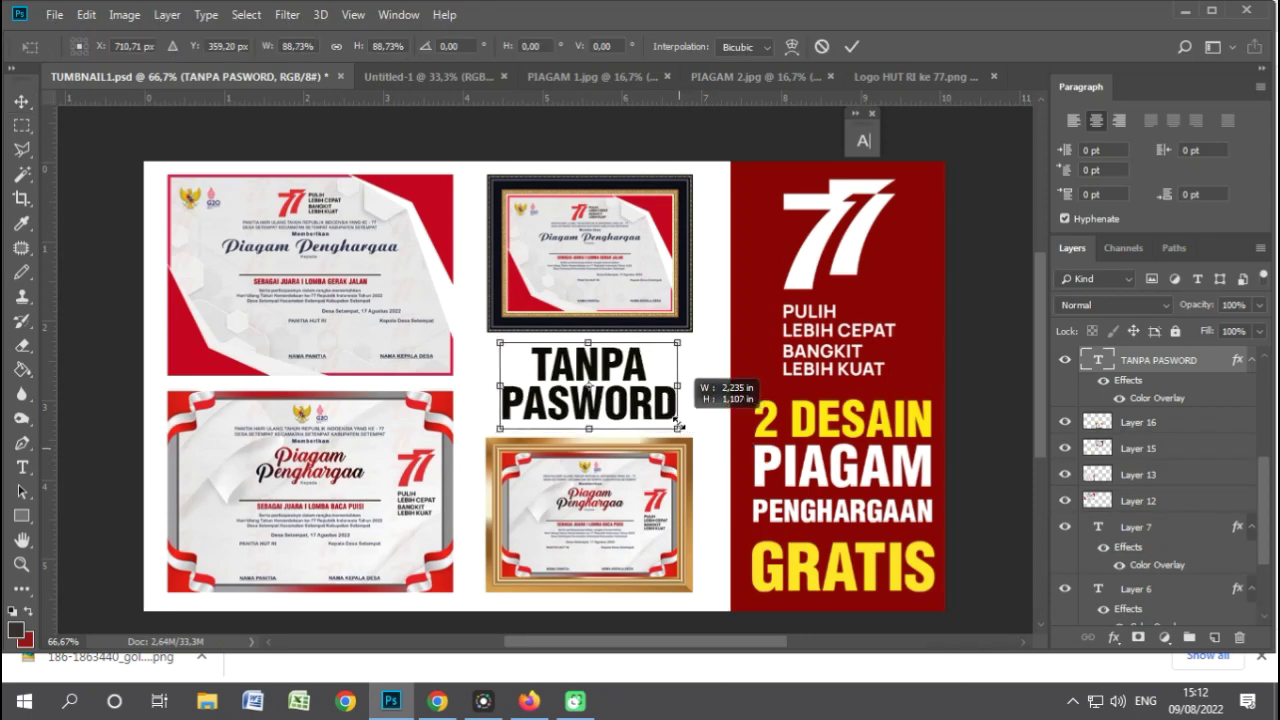
Copy a rectangle of the background around the text into a new layer via Layer Via Copy.
click(22, 125)
drag(484, 344, 741, 429)
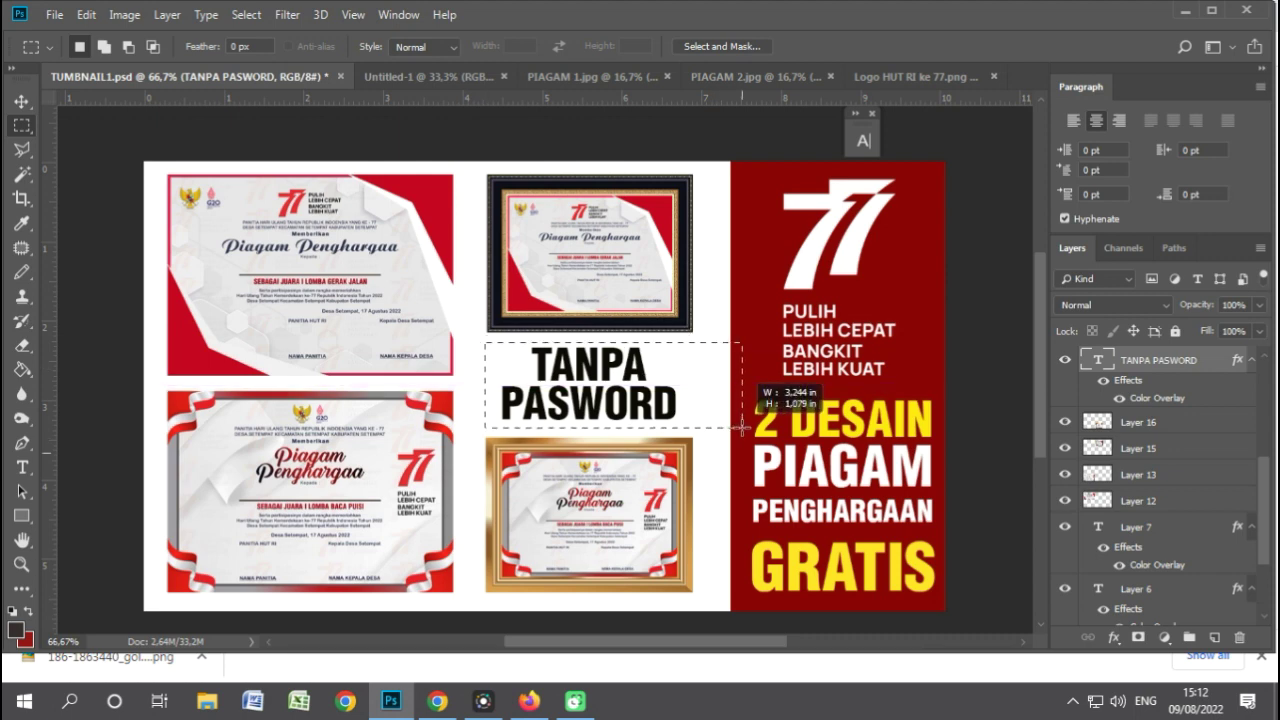
scroll(1160, 540, down, 3)
click(1145, 608)
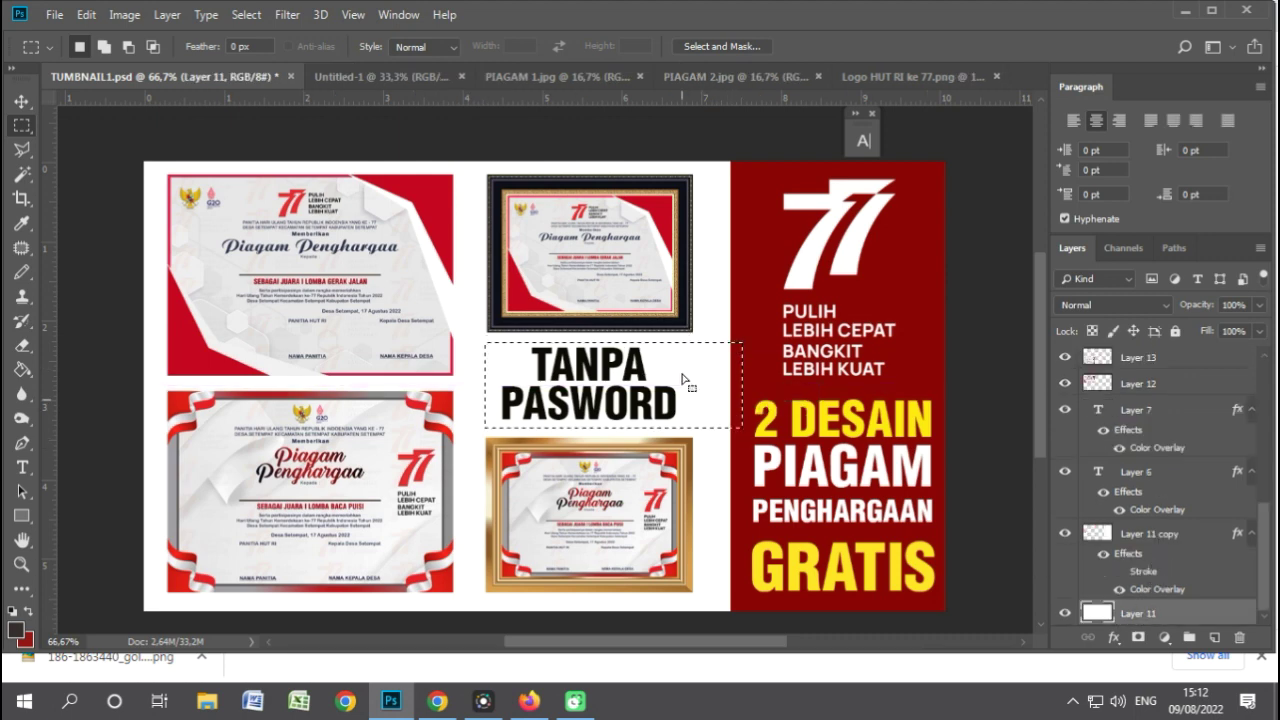
right_click(686, 377)
click(760, 161)
Give the new box a dark red colour overlay sampled from the banner.
click(21, 101)
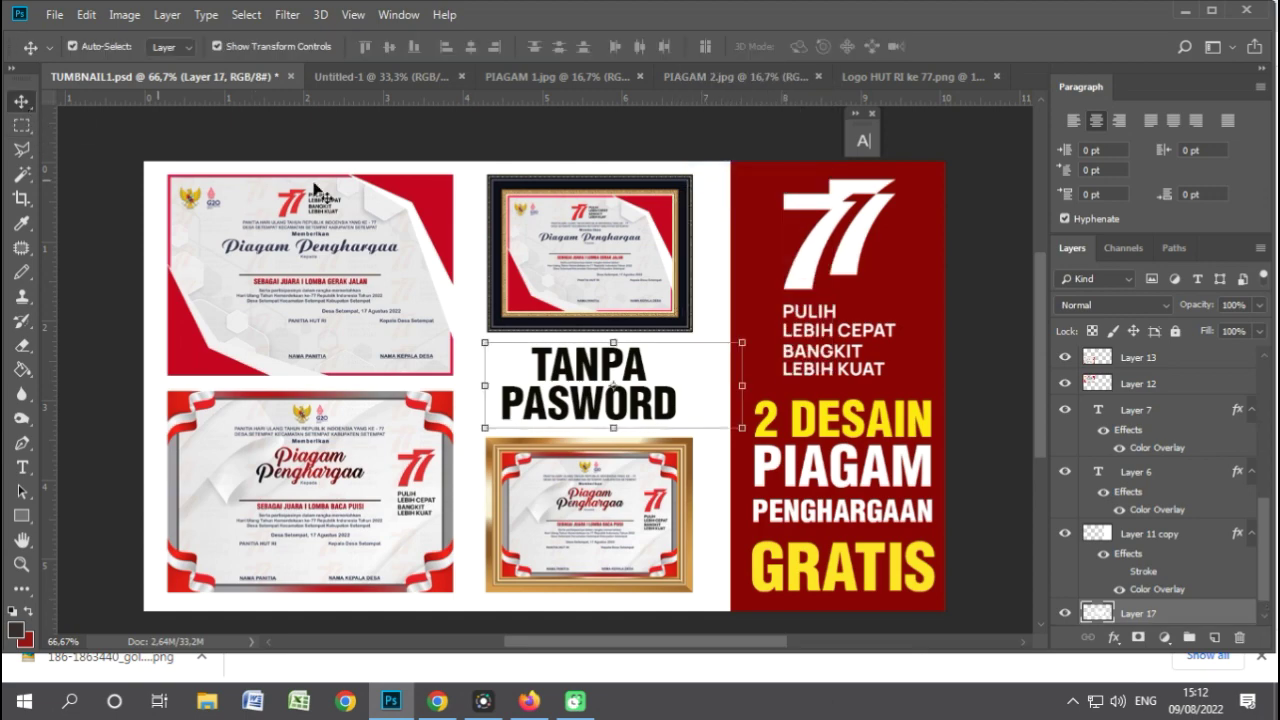
click(1113, 643)
click(1145, 554)
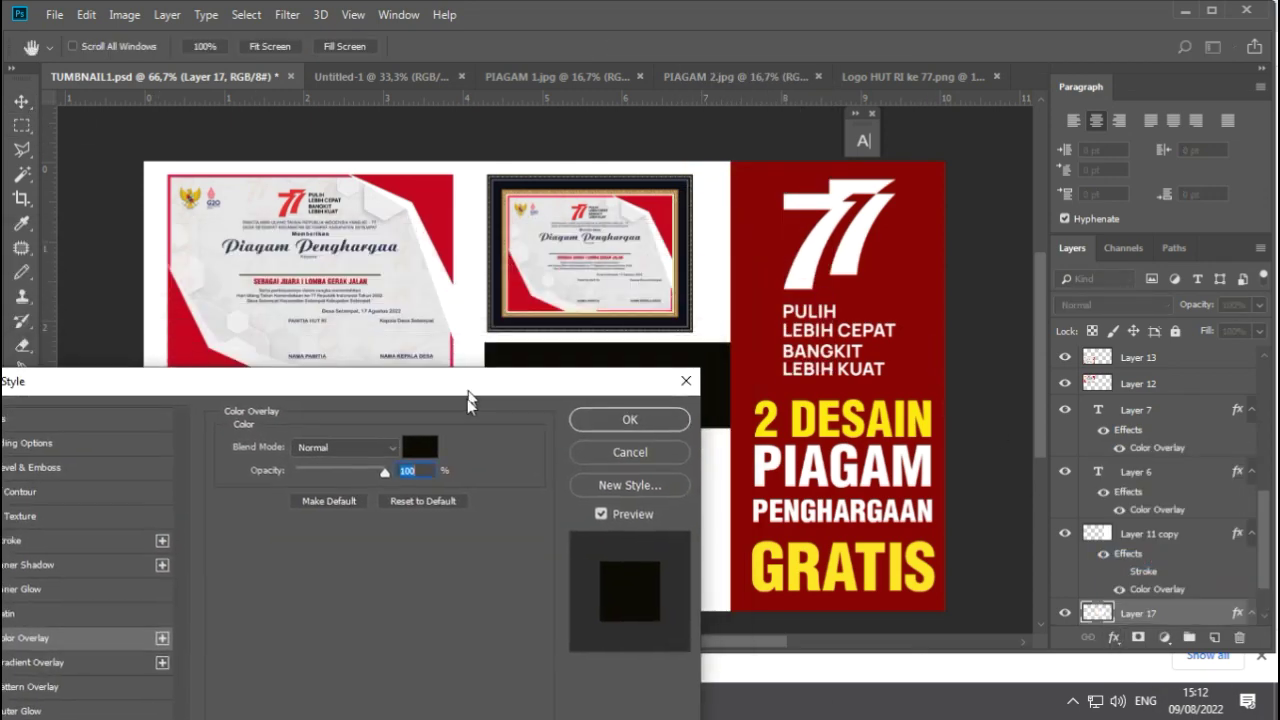
drag(510, 246, 454, 439)
click(407, 496)
click(751, 236)
click(1006, 356)
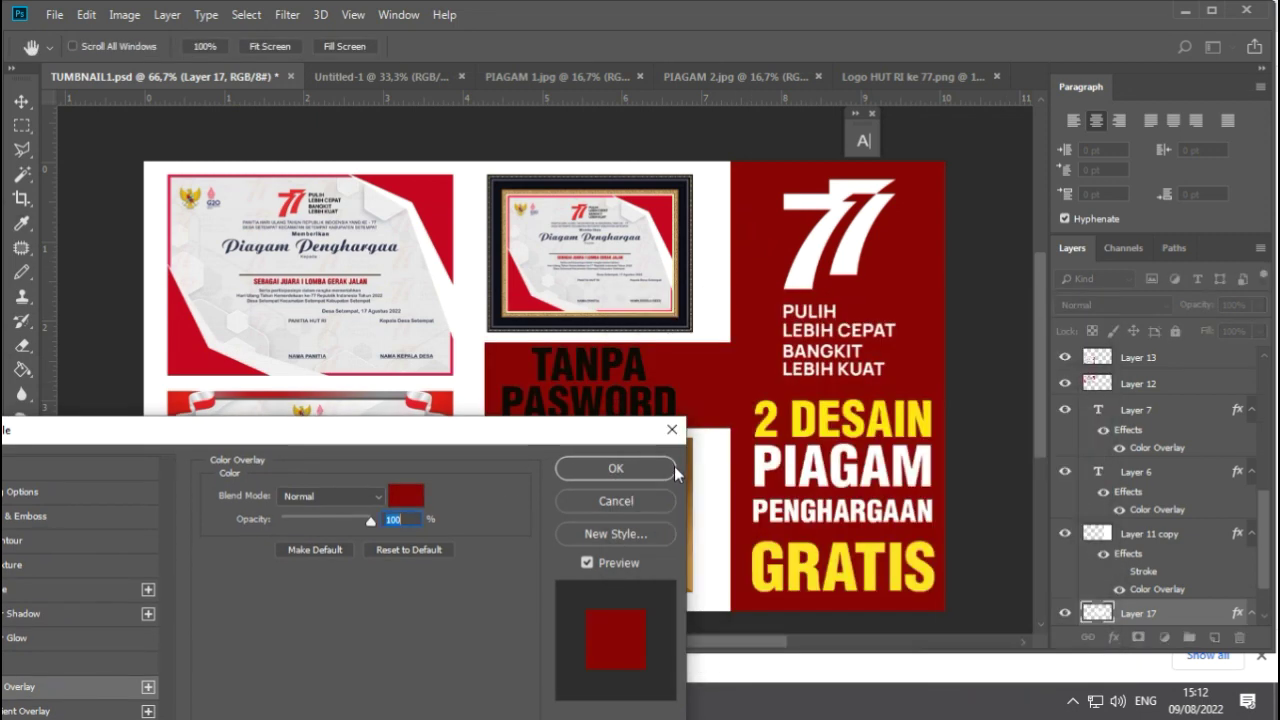
click(655, 470)
Change the TANPA PASWORD text's colour overlay to white.
click(1113, 637)
key(Escape)
key(h)
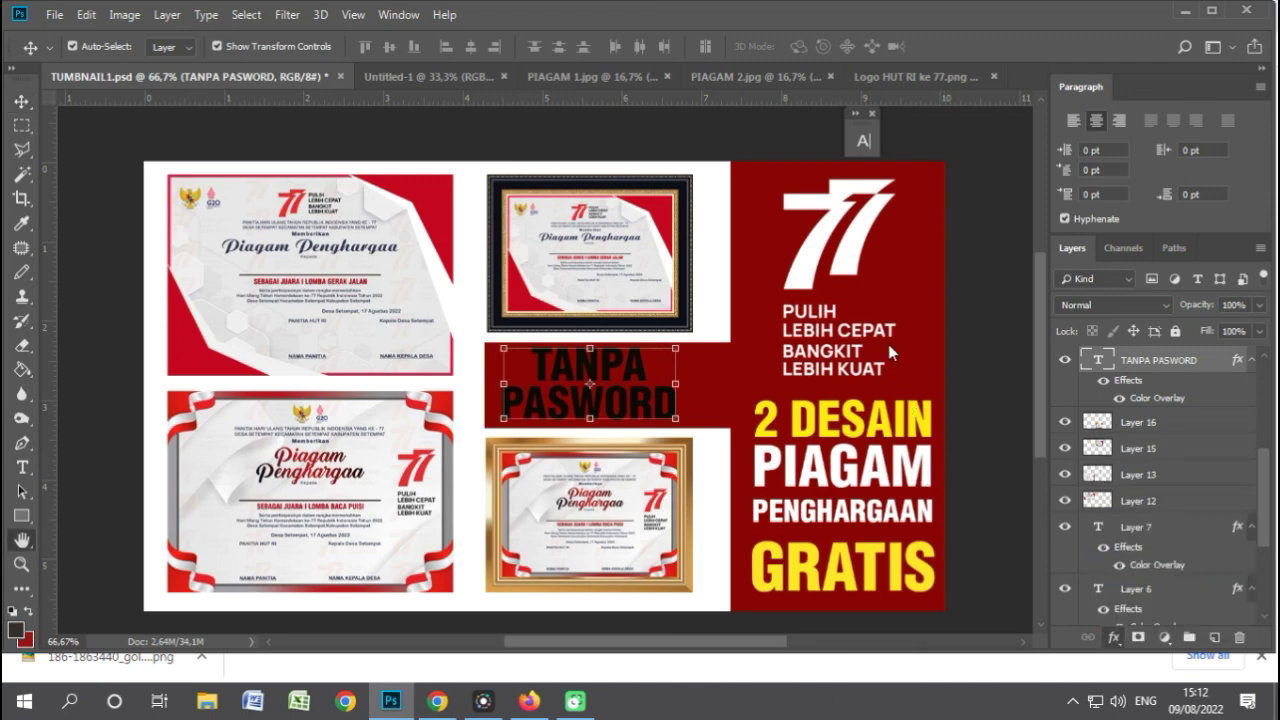
double_click(1157, 398)
click(465, 302)
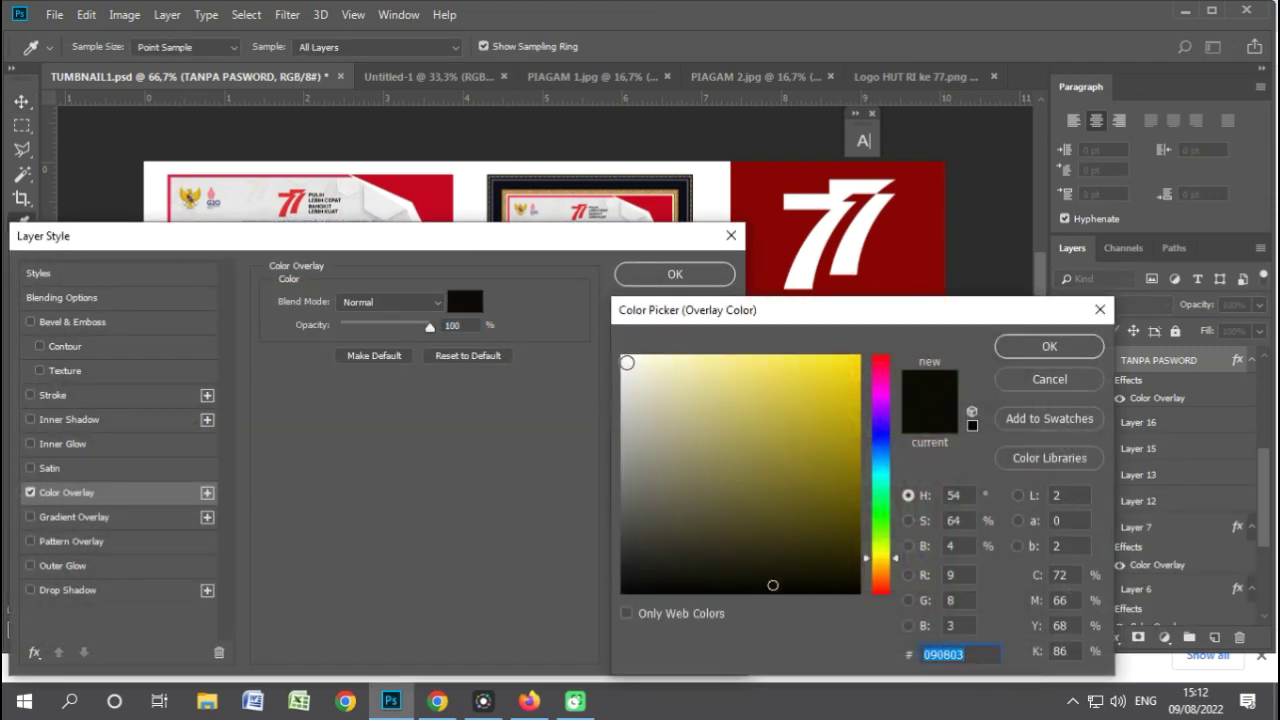
click(627, 362)
click(1049, 346)
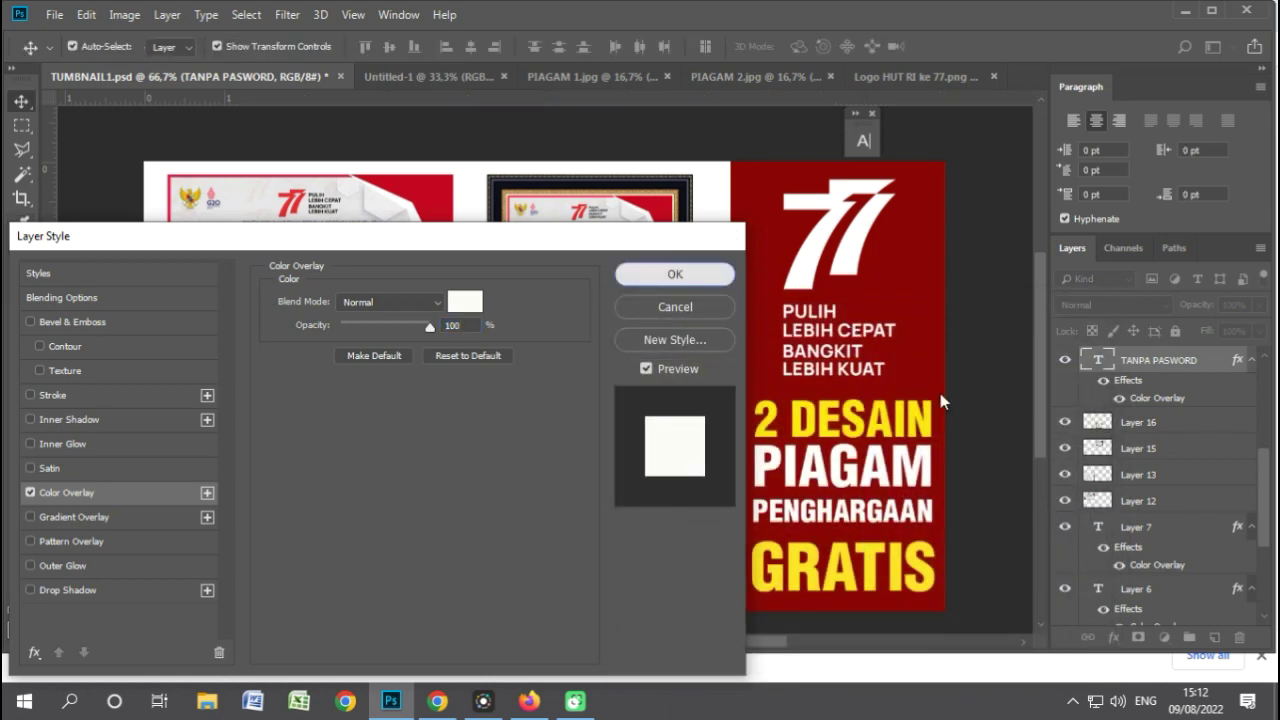
key(Return)
Change the TANPA PASWORD text's colour overlay to cyan 41ffef.
click(1124, 636)
click(1145, 557)
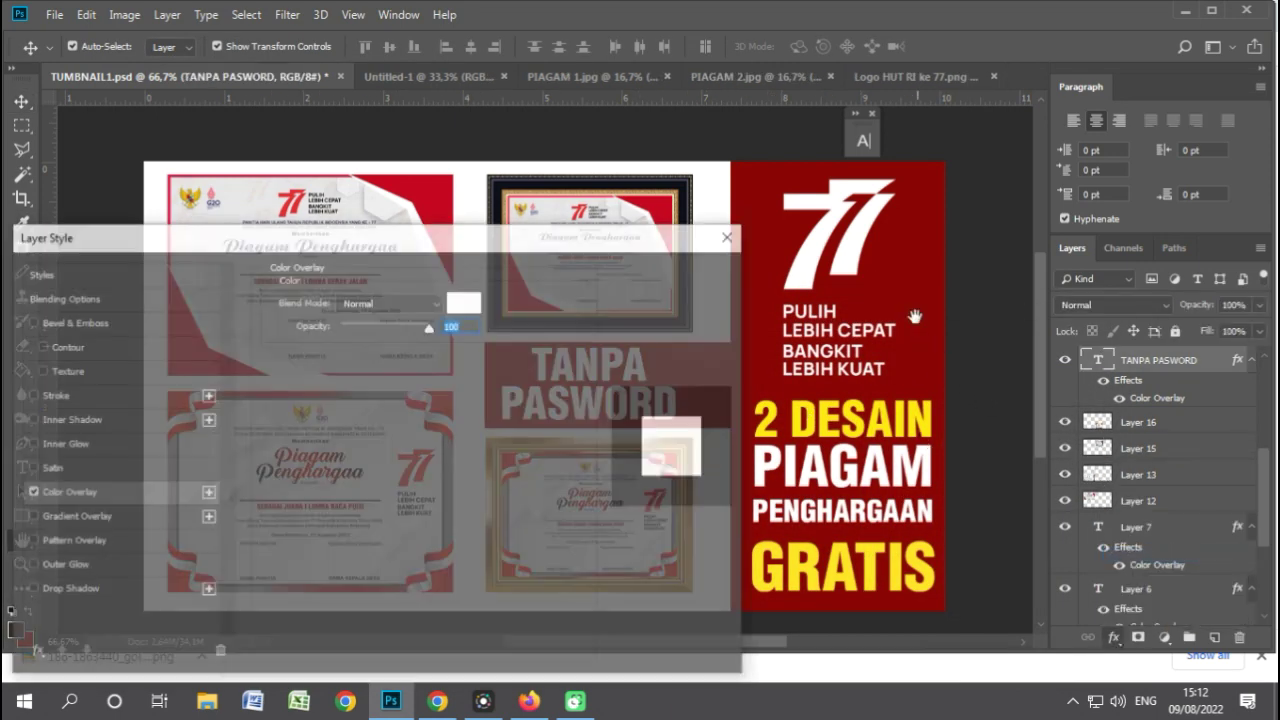
click(465, 302)
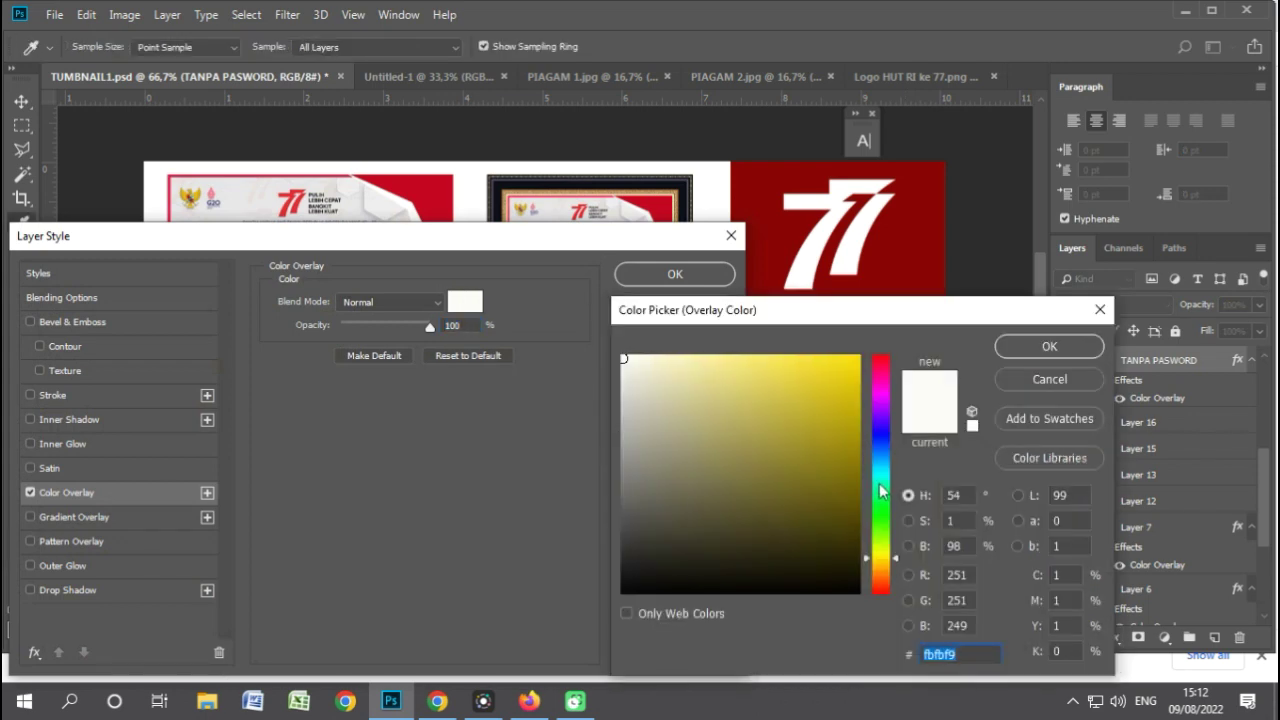
drag(880, 490, 880, 477)
click(800, 357)
click(1000, 350)
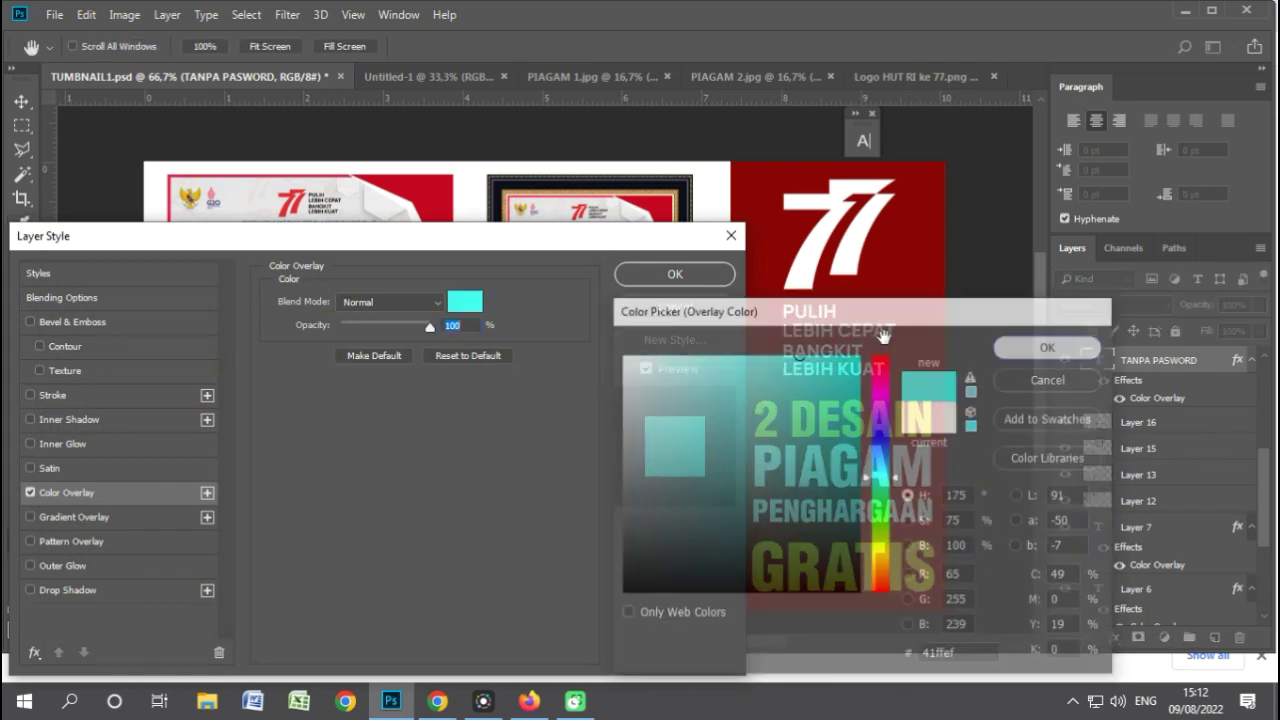
click(675, 274)
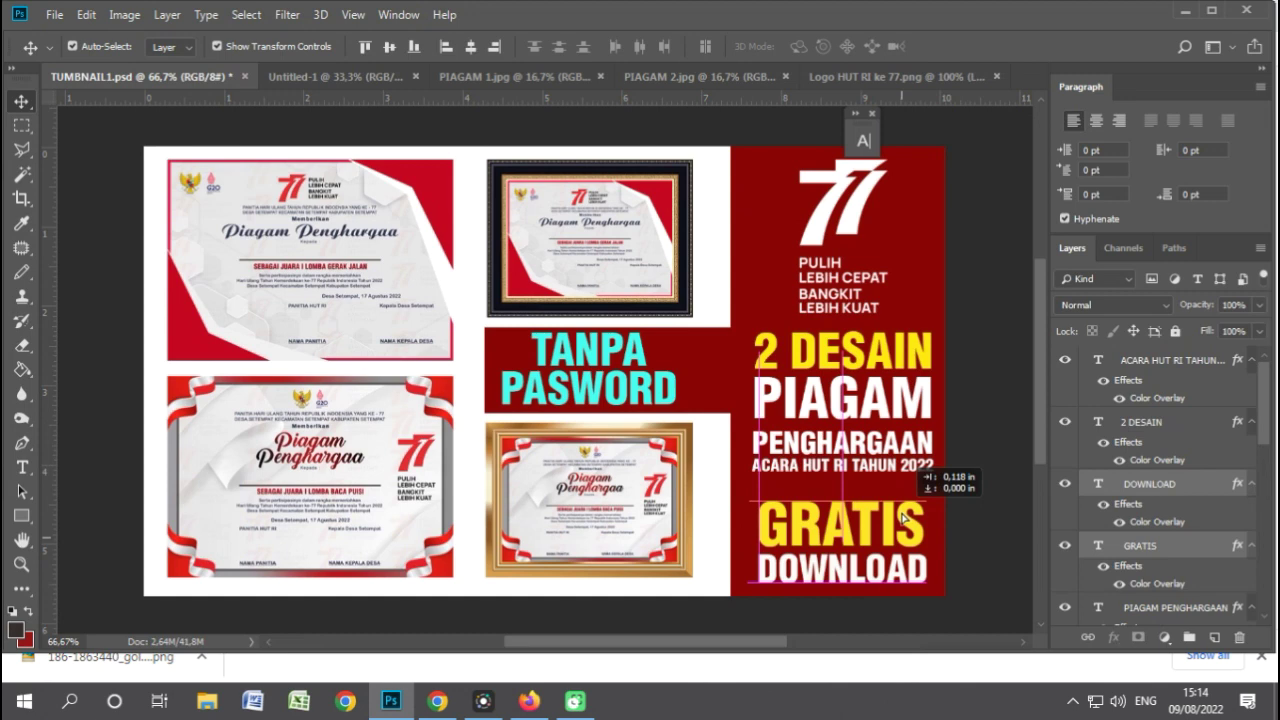
Nudge the DOWNLOAD text slightly right and zoom out to view the whole thumbnail.
drag(903, 516, 905, 517)
click(998, 514)
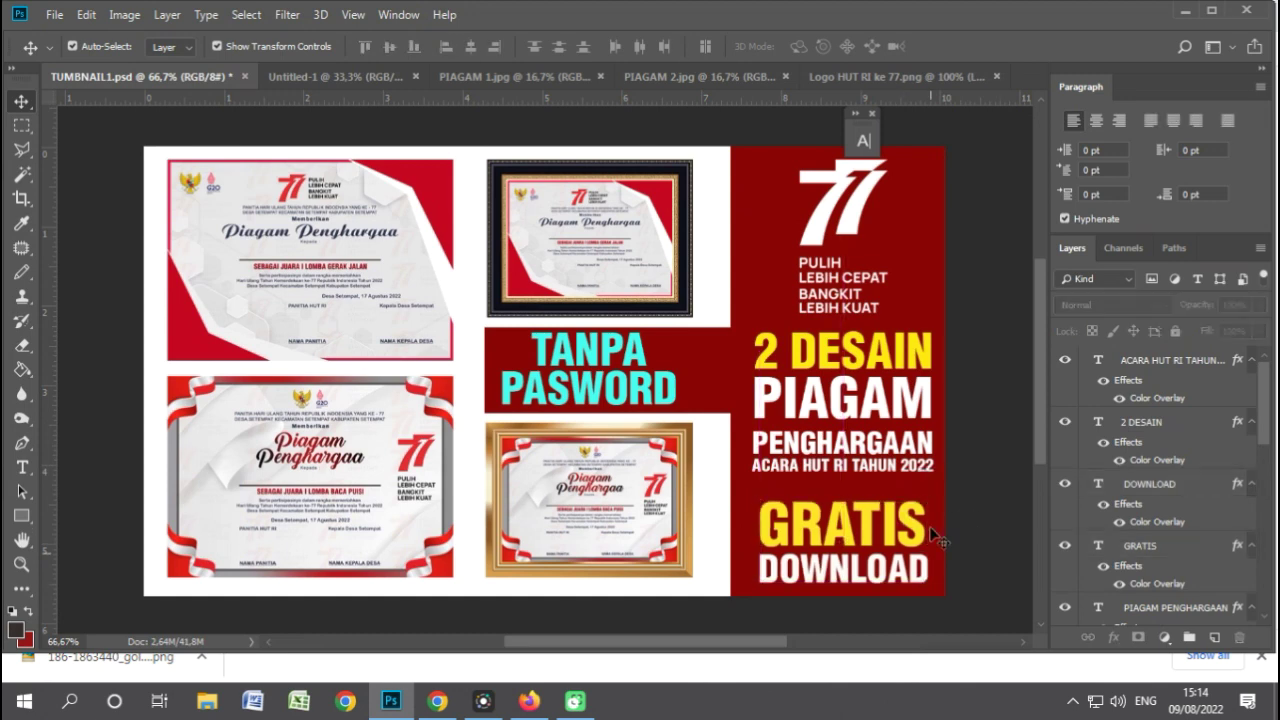
key(ctrl+minus)
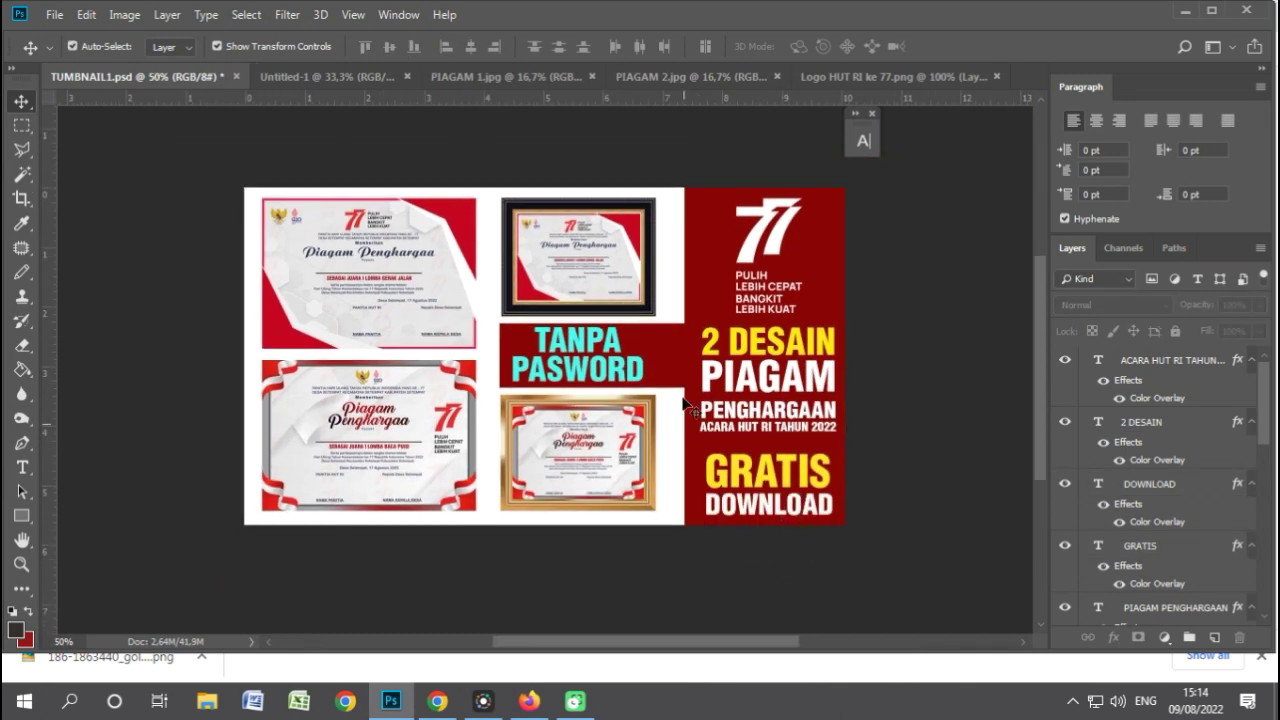
scroll(787, 508, down, 5)
Left-align TANPA PASWORD and move it to the left side of the red box.
click(578, 285)
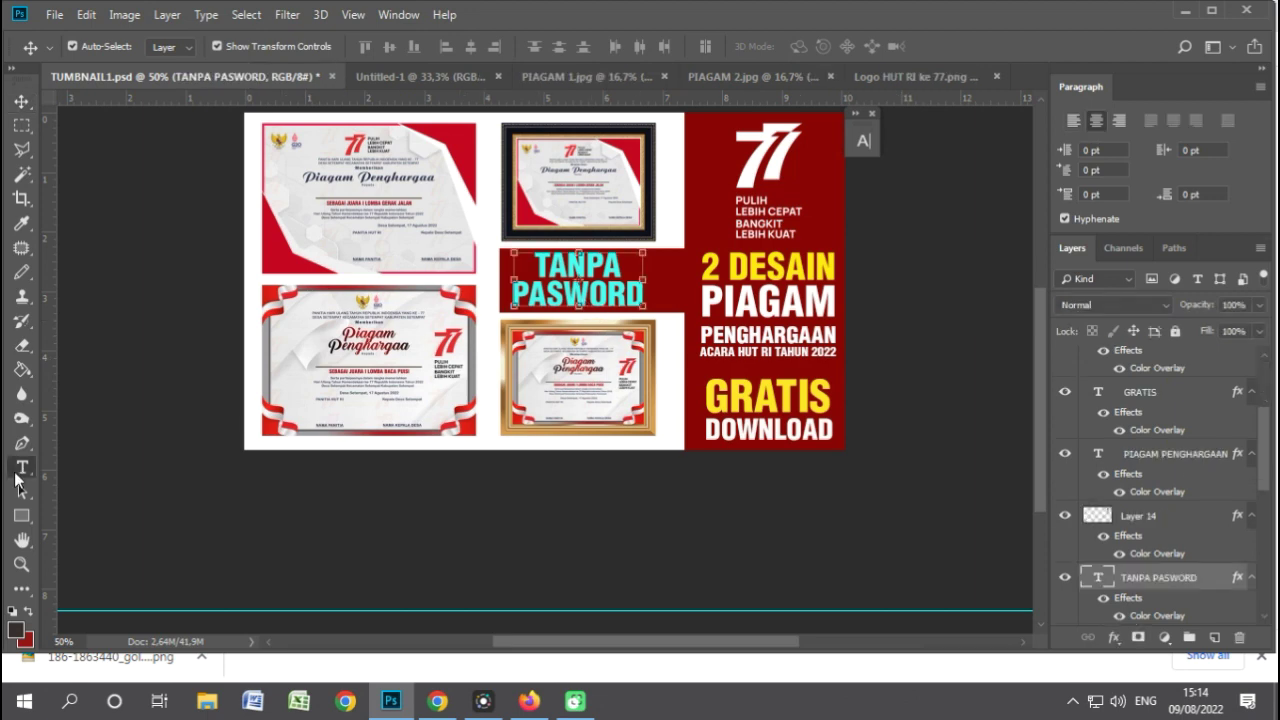
click(16, 474)
click(636, 50)
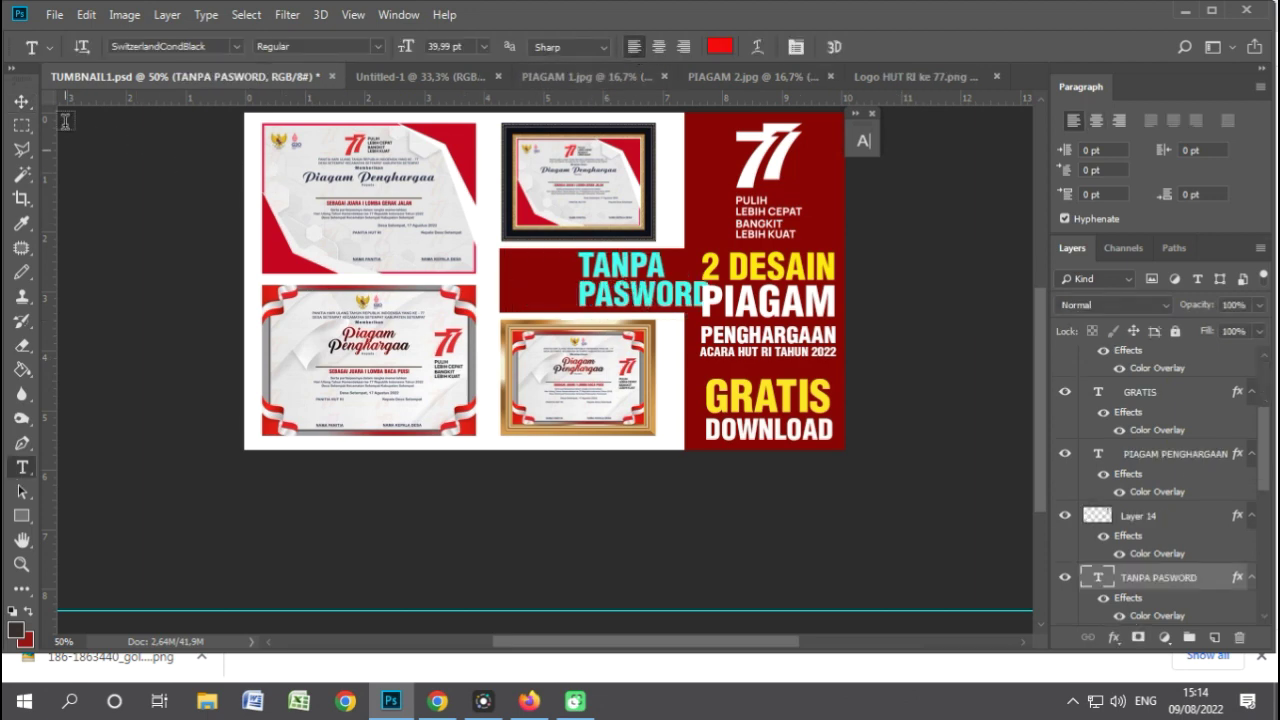
click(20, 102)
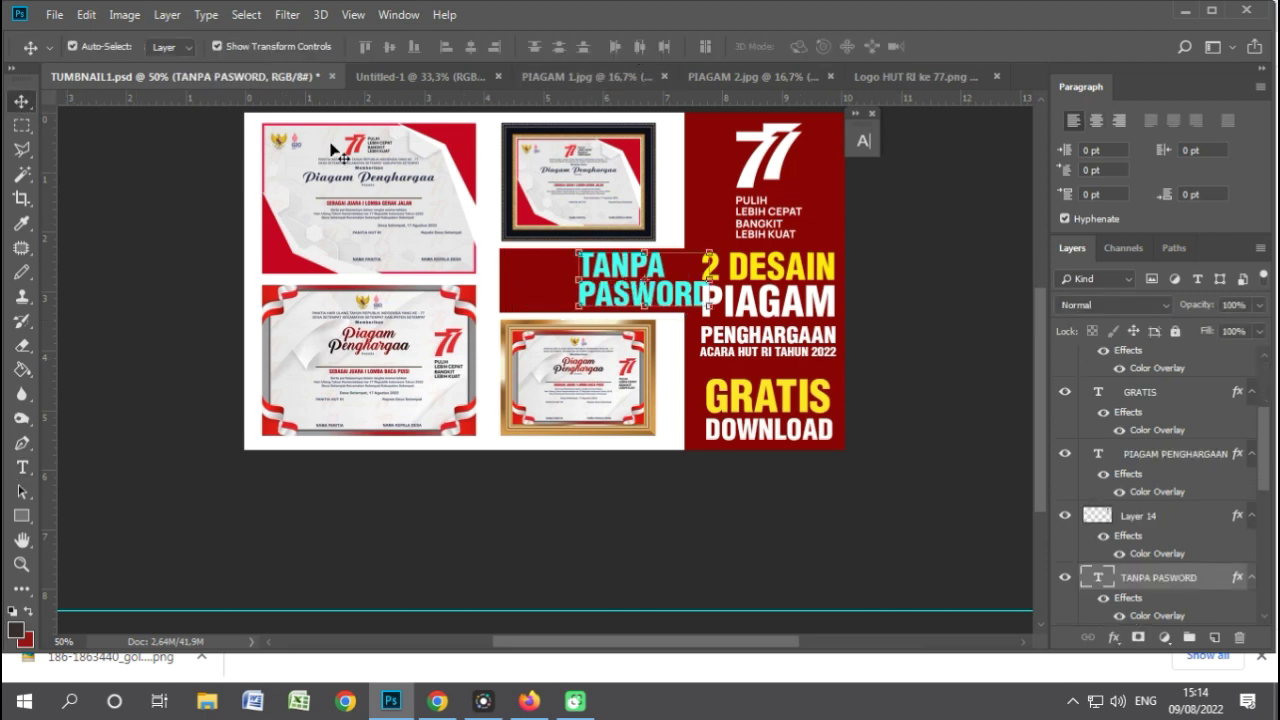
drag(598, 298, 530, 298)
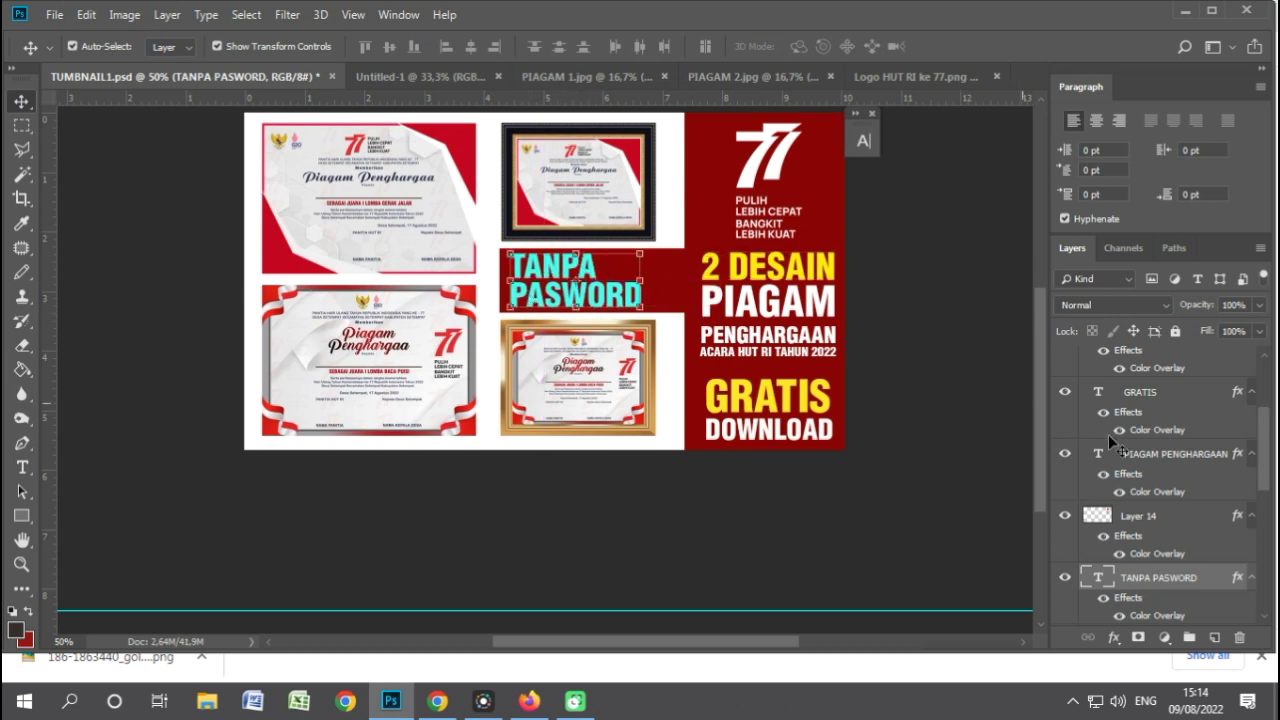
Change the TANPA PASWORD colour overlay to yellow faf329.
click(1117, 636)
click(1150, 550)
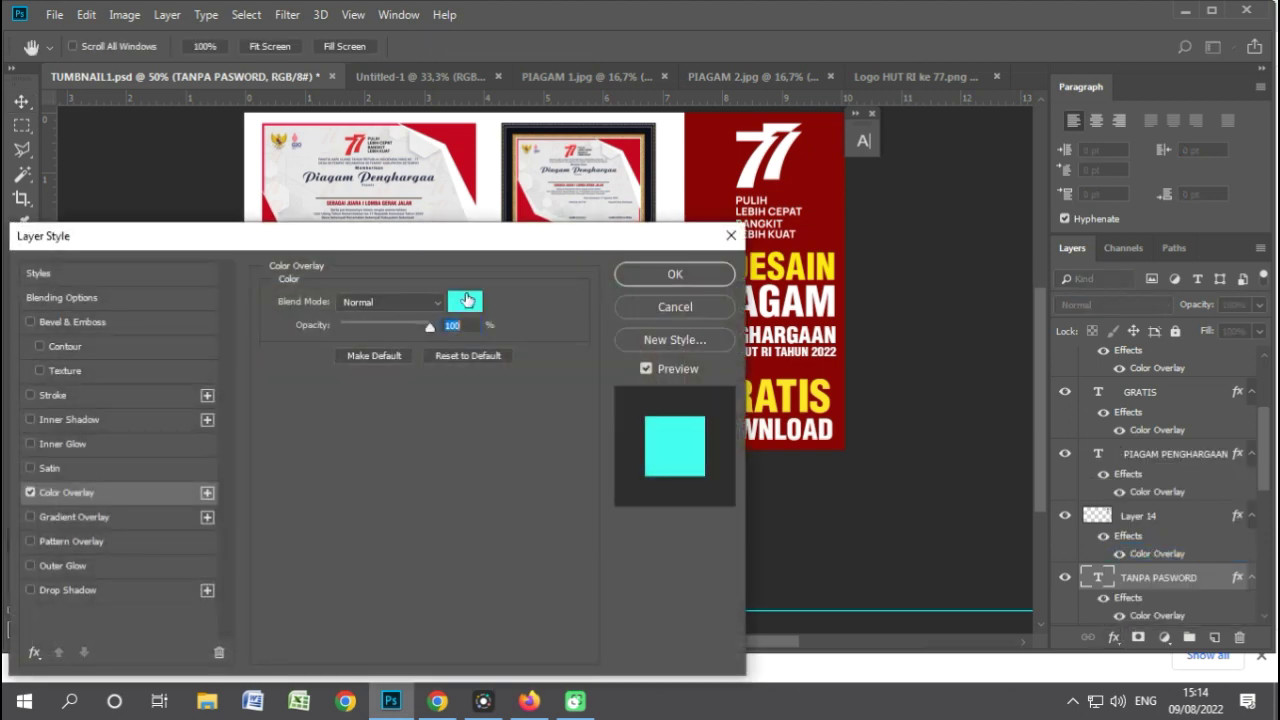
click(465, 301)
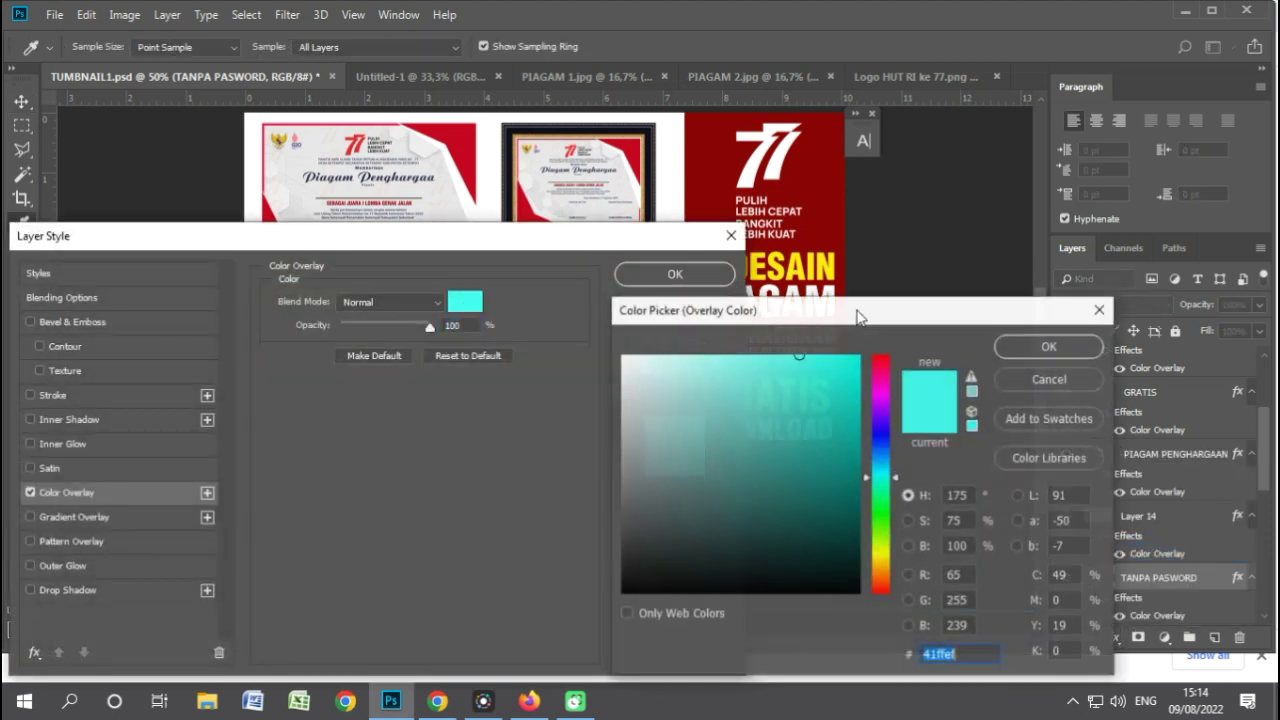
click(884, 556)
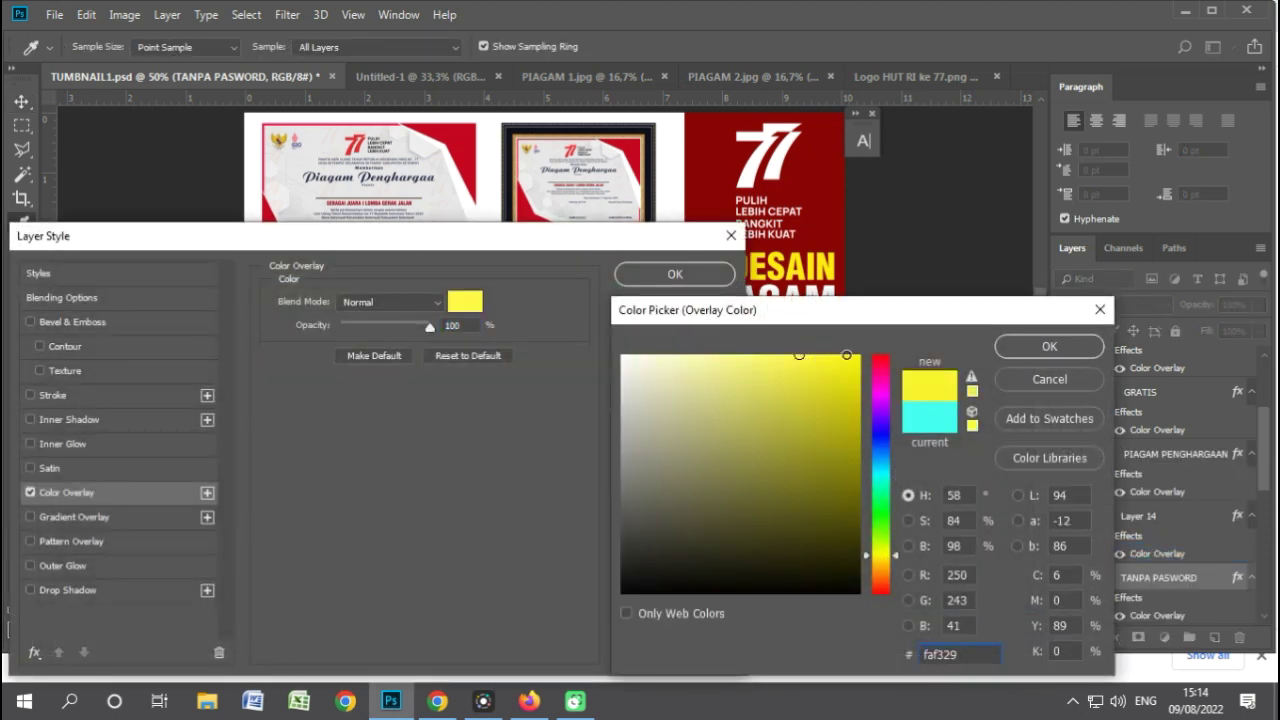
key(Return)
click(675, 274)
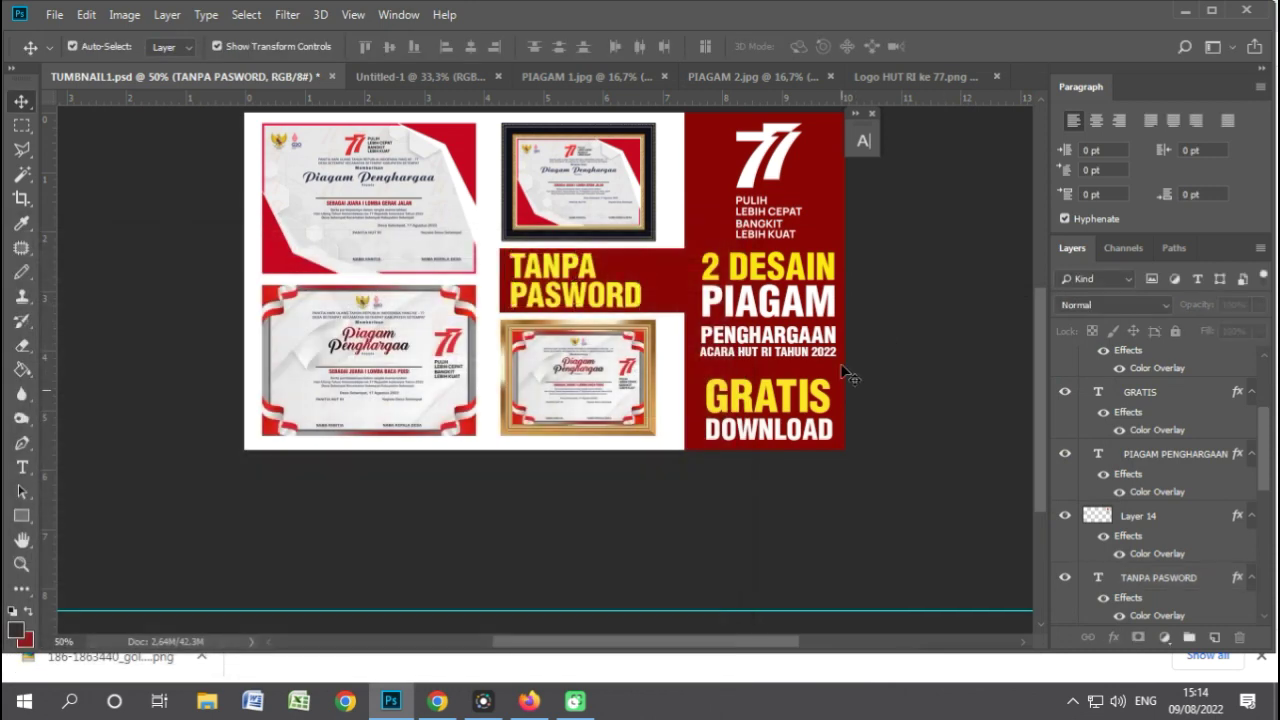
scroll(848, 373, up, 2)
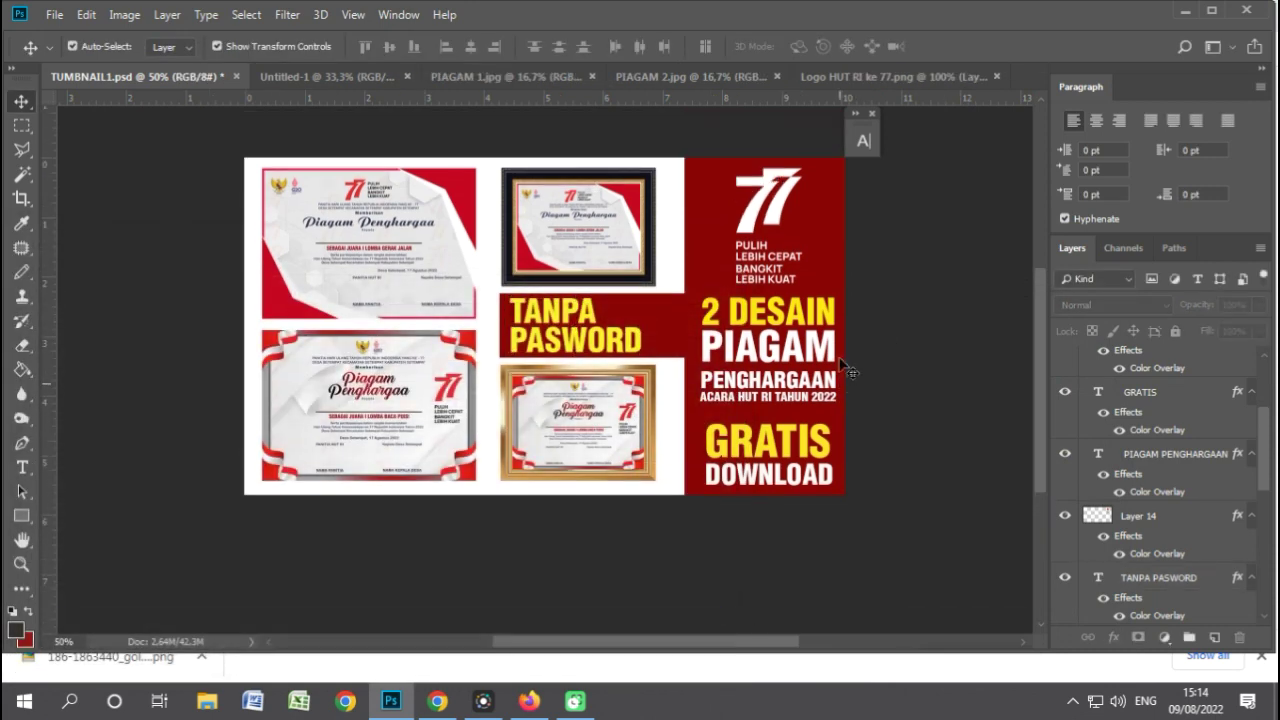
Add a 10 px dark red stroke border to the white background layer.
scroll(848, 373, down, 2)
click(657, 450)
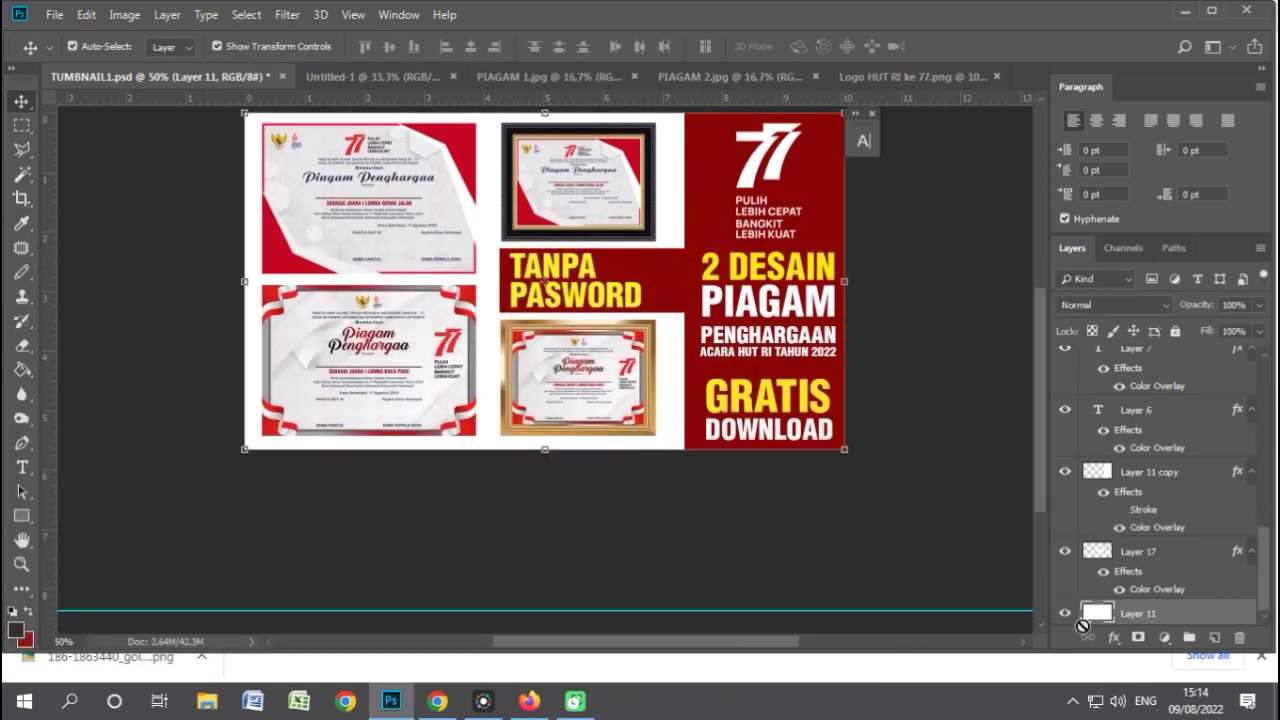
click(1113, 636)
click(1140, 497)
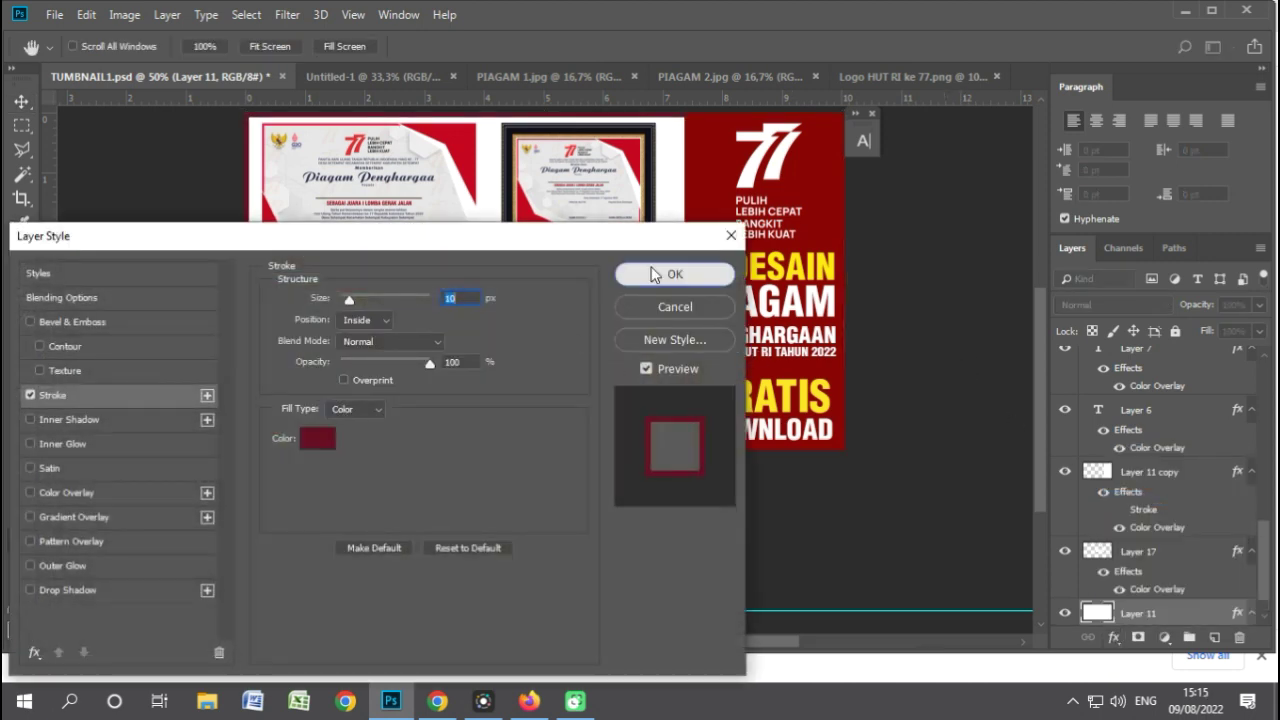
click(675, 274)
scroll(848, 450, up, 2)
scroll(848, 450, up, 1)
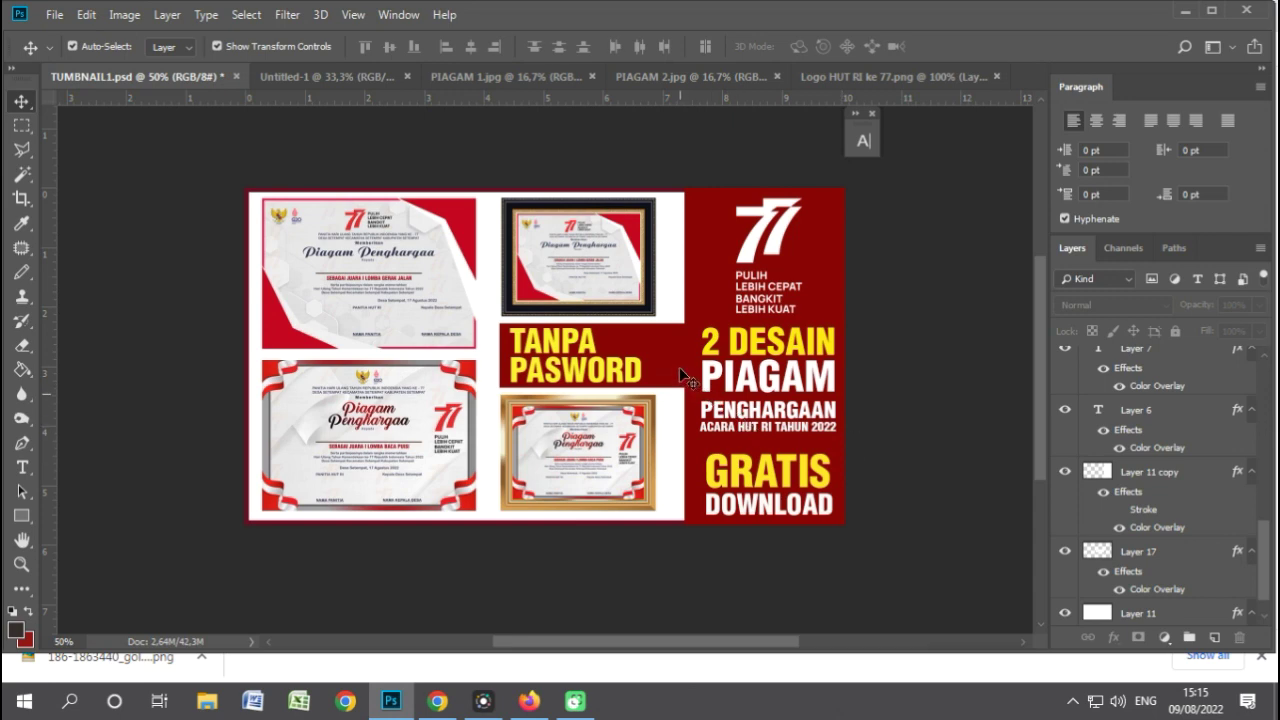
Narrow the dark red TANPA PASWORD box to about 81% width and nudge it right.
scroll(686, 365, down, 1)
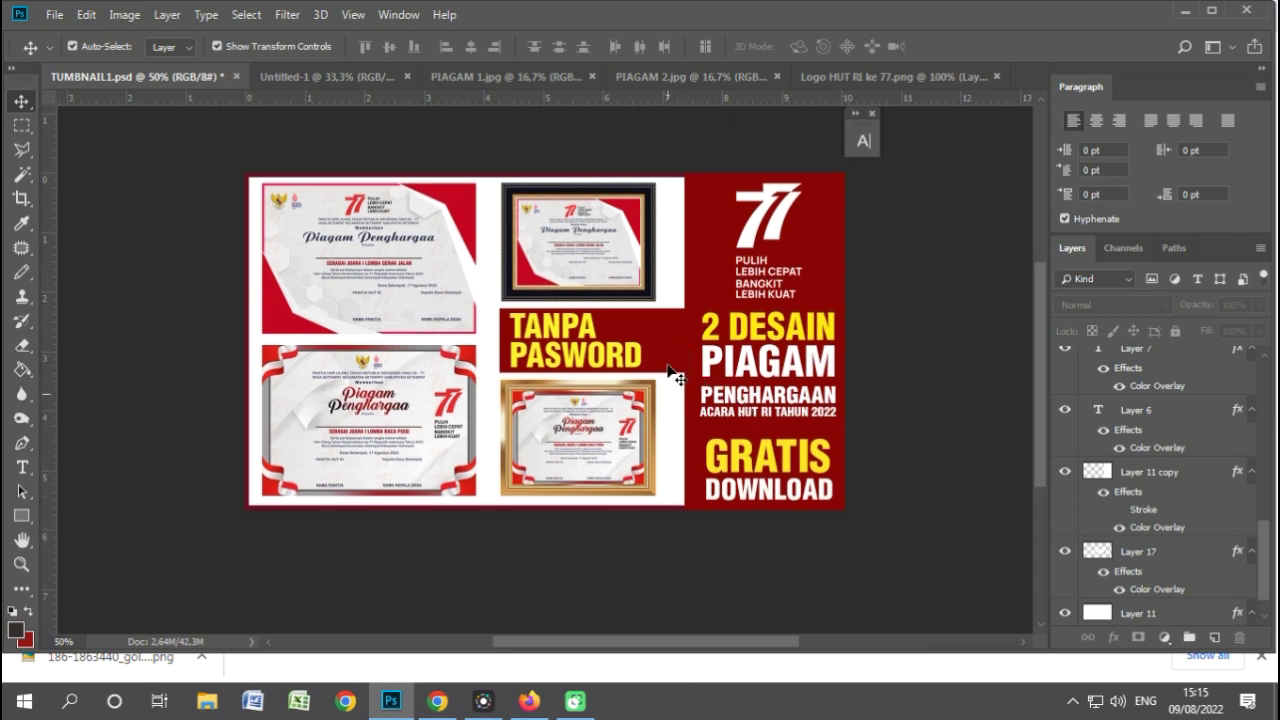
click(682, 364)
drag(692, 341, 626, 353)
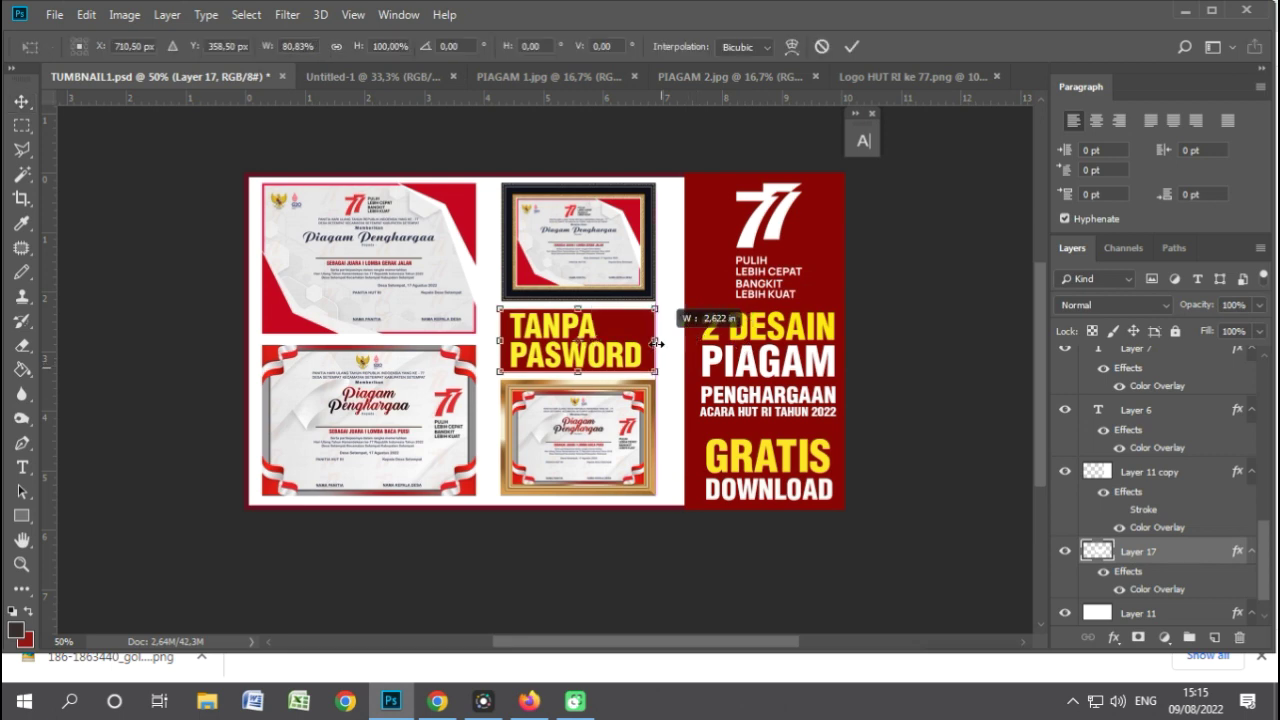
key(Return)
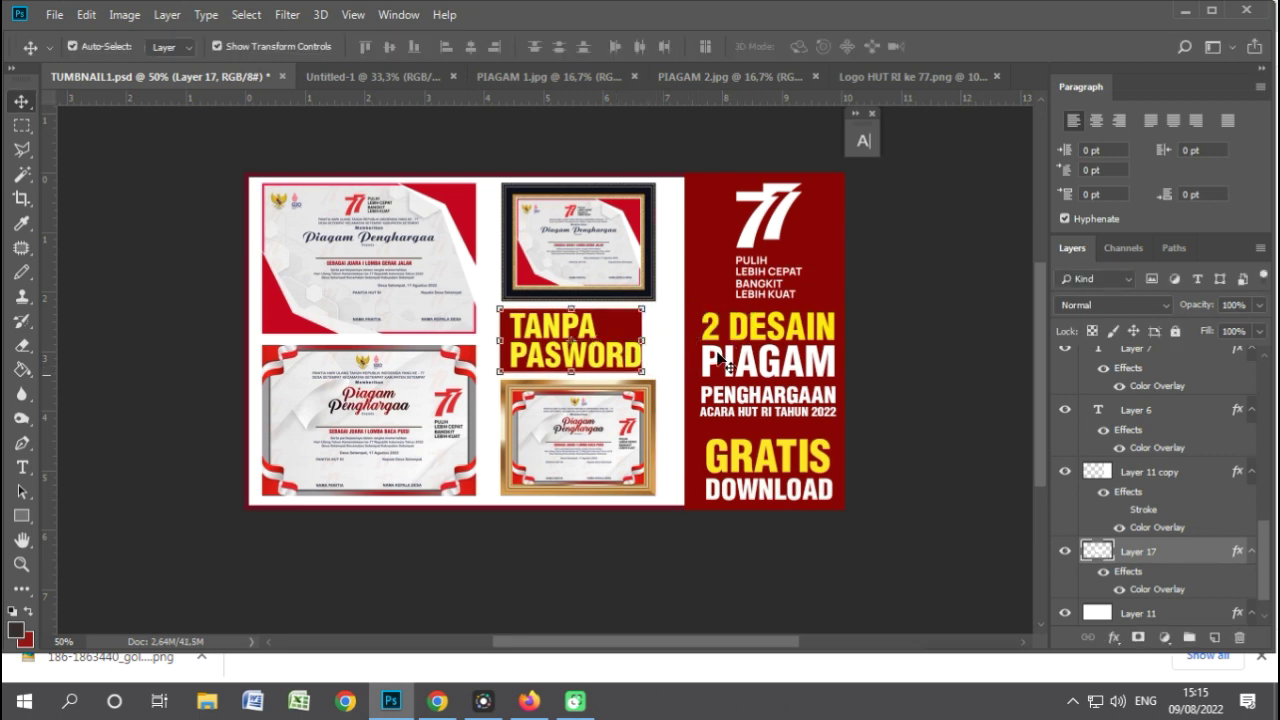
key(Right)
key(Right)
key(Right)
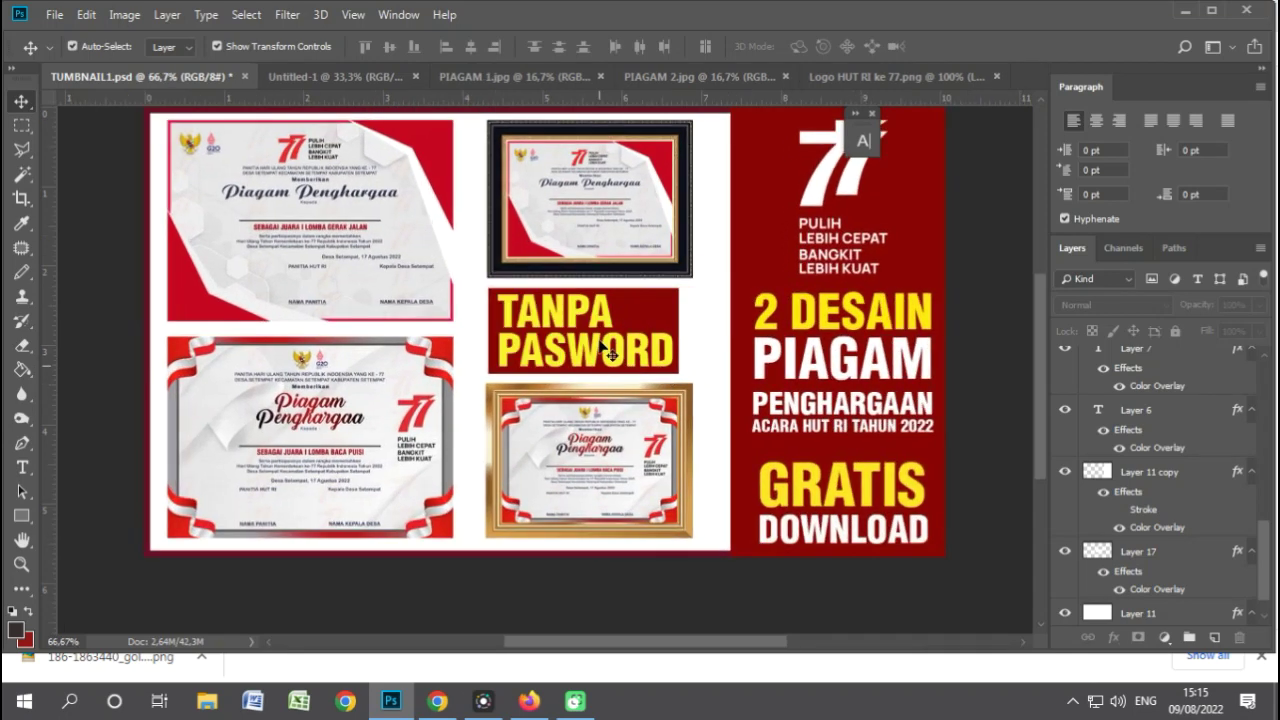
key(ctrl+plus)
click(636, 338)
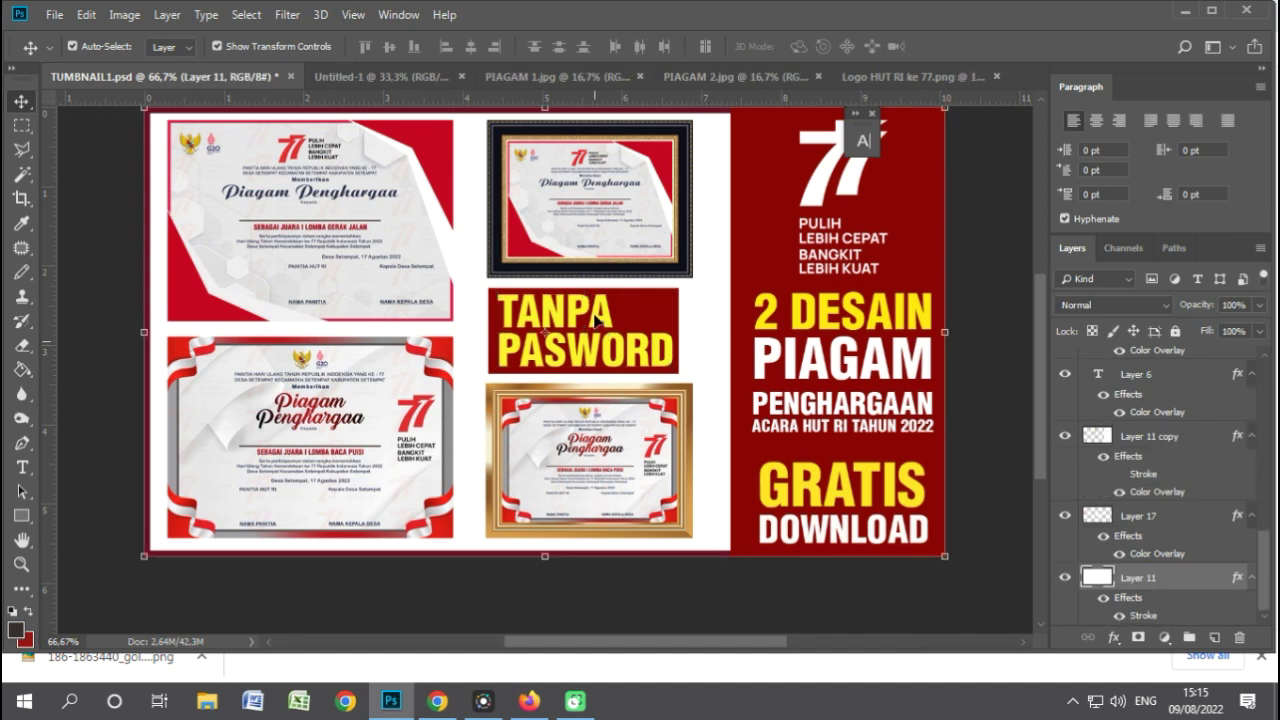
Centre-align TANPA PASWORD, drag it right into the red box, then shift the box about 10 px right.
click(22, 468)
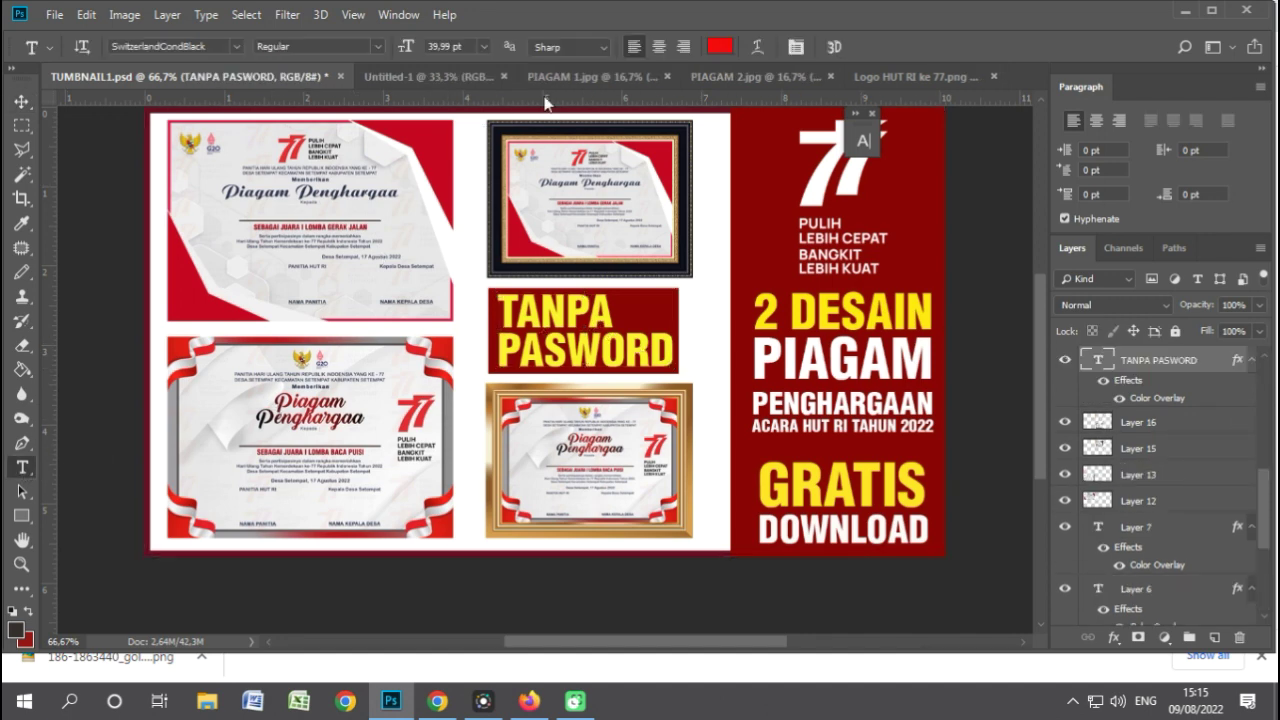
click(659, 48)
click(27, 103)
drag(520, 311, 607, 313)
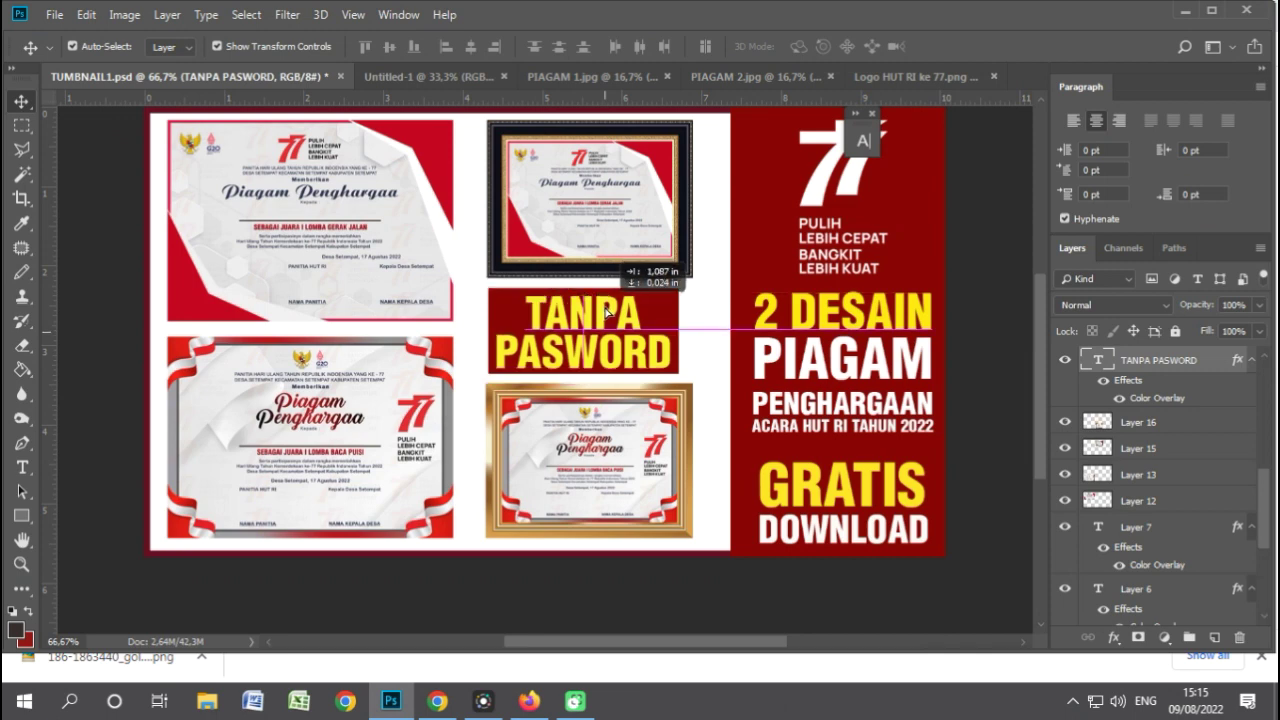
click(714, 371)
click(629, 317)
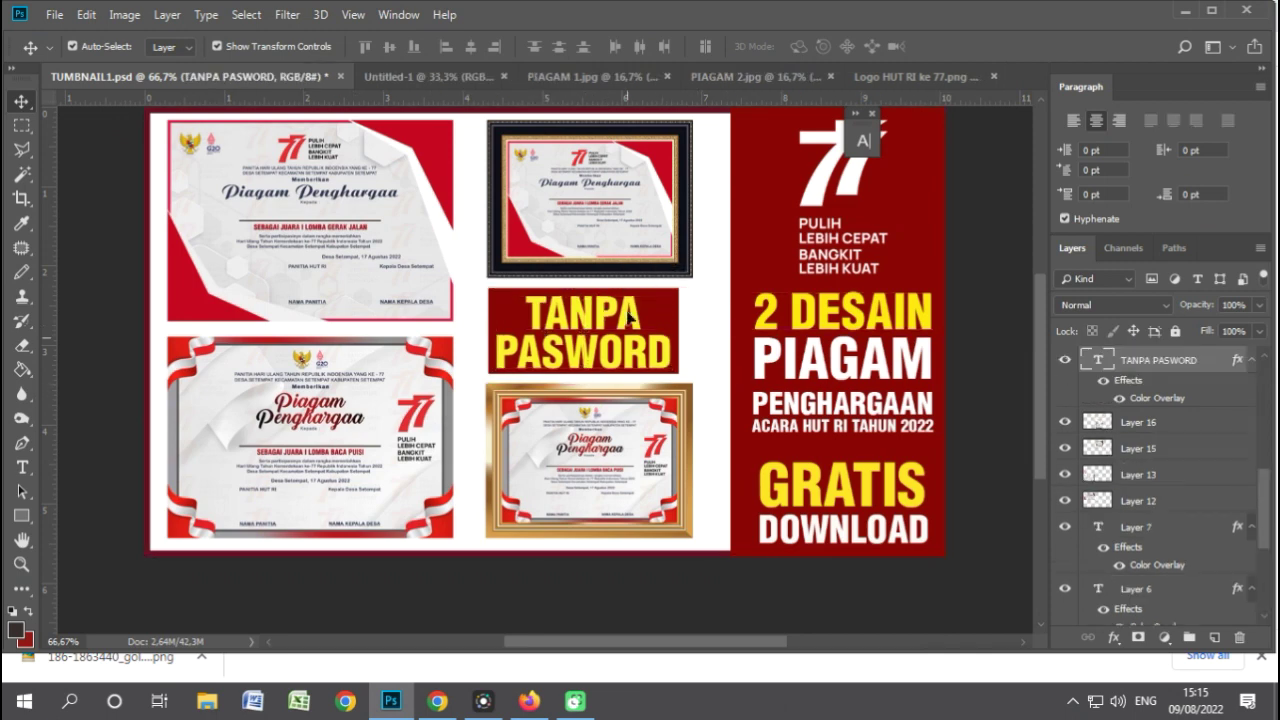
click(629, 317)
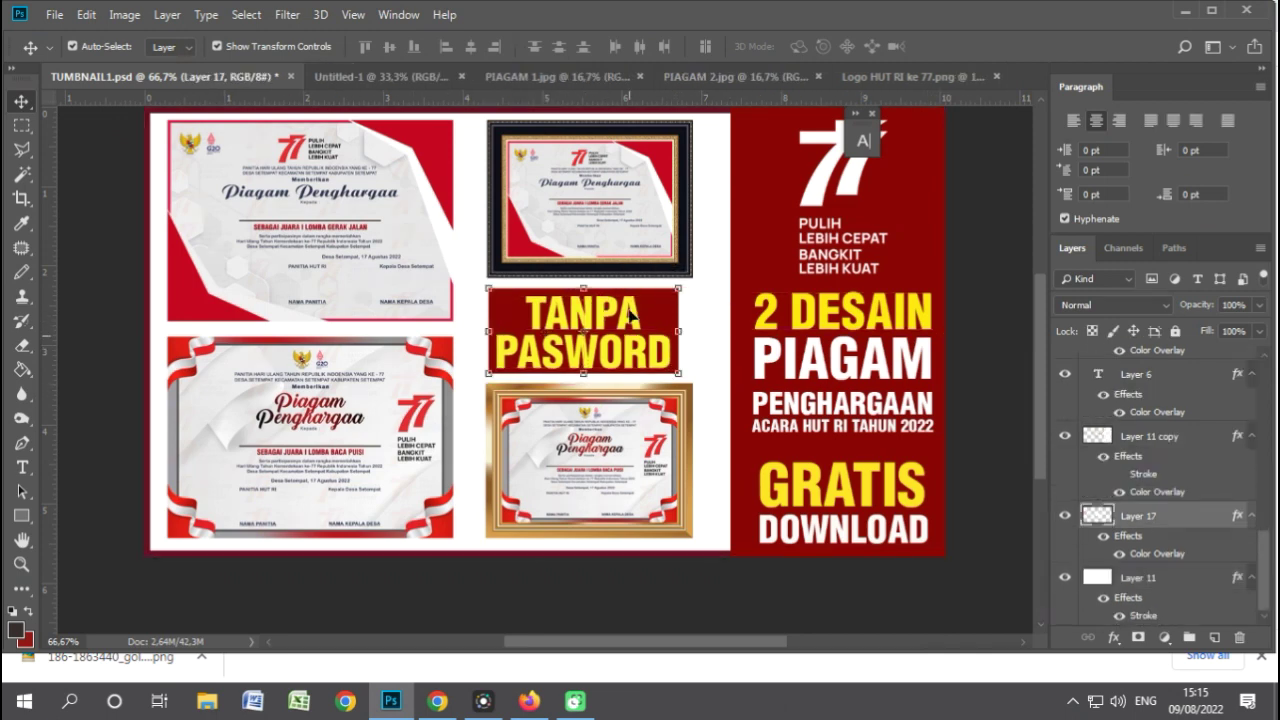
drag(629, 317, 637, 305)
click(637, 305)
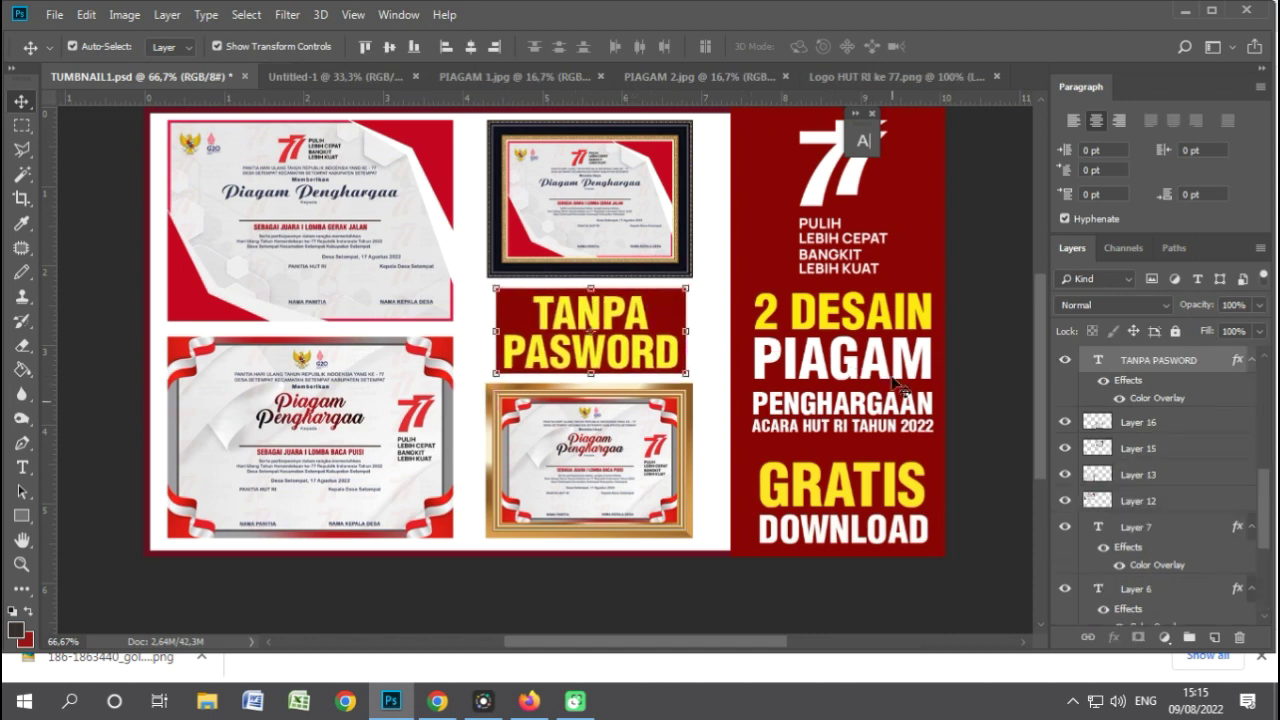
scroll(620, 375, down, 2)
scroll(620, 372, down, 2)
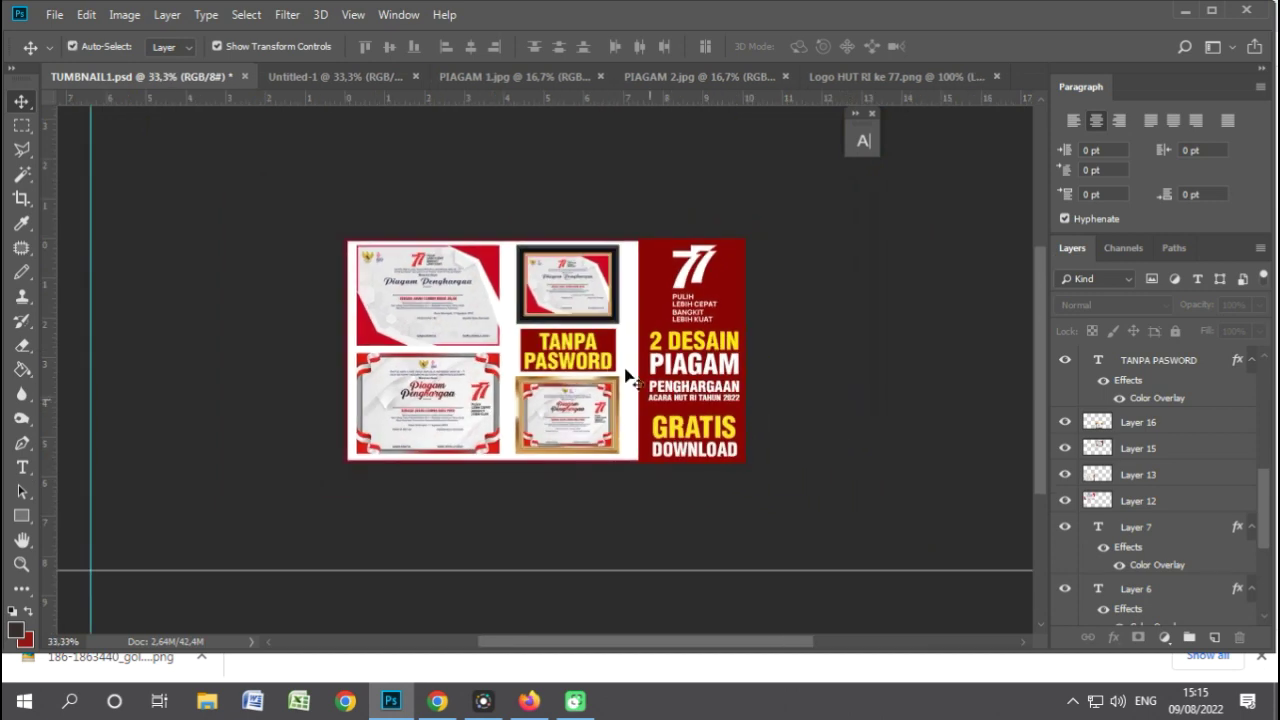
Give the top-left certificate a black drop shadow with 0 px distance.
key(alt+ctrl+a)
scroll(757, 388, down, 1)
scroll(757, 388, up, 1)
scroll(745, 386, up, 1)
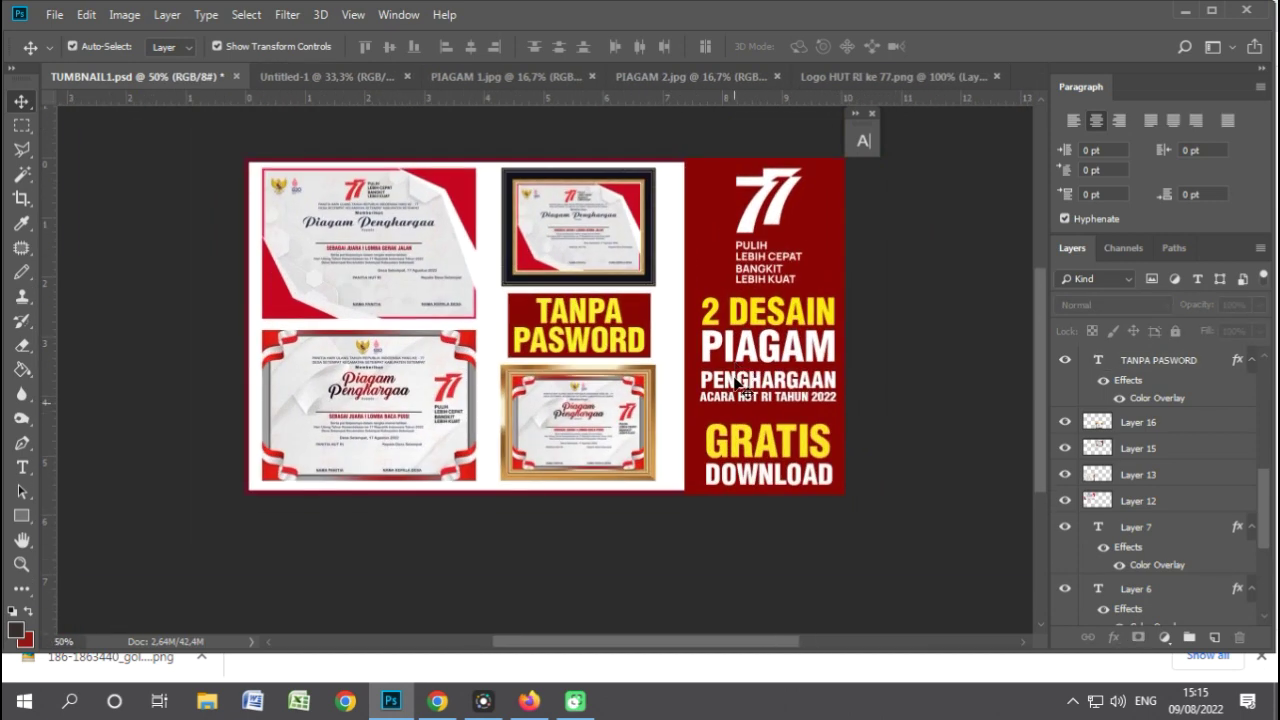
click(449, 271)
click(1113, 637)
click(1140, 632)
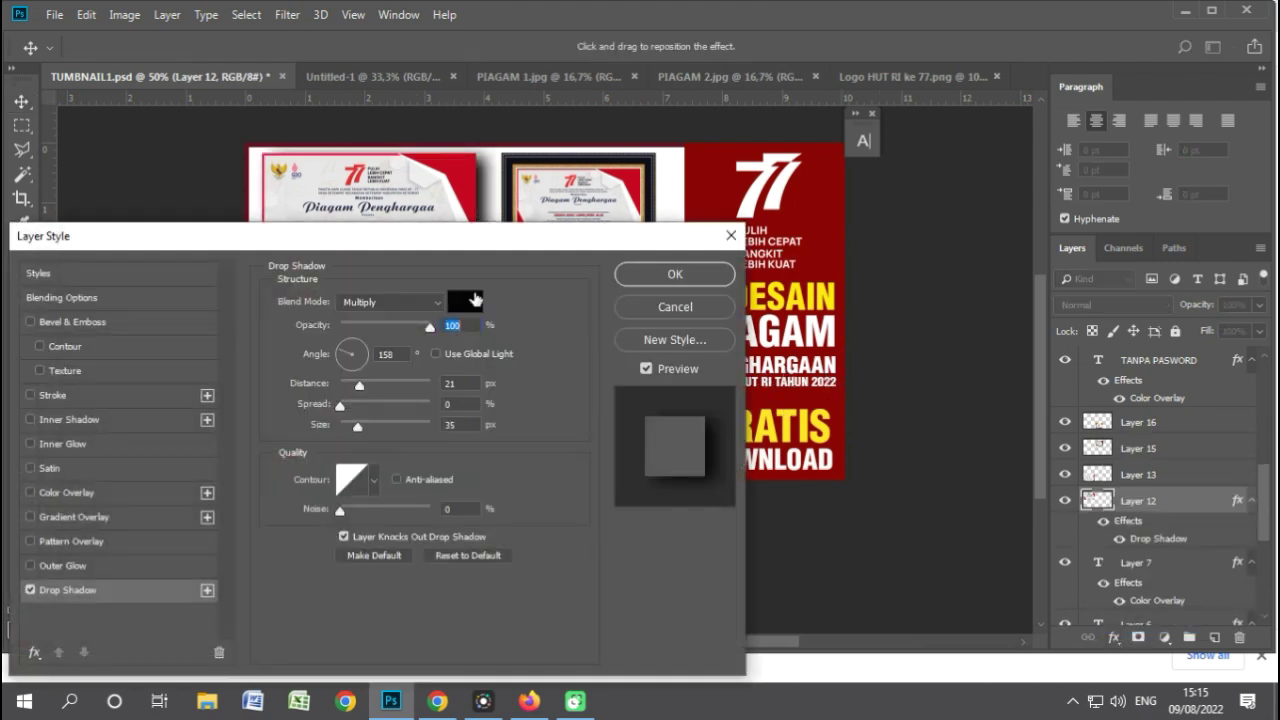
mouse_move(360, 386)
mouse_down()
mouse_move(340, 386)
mouse_move(350, 431)
mouse_up()
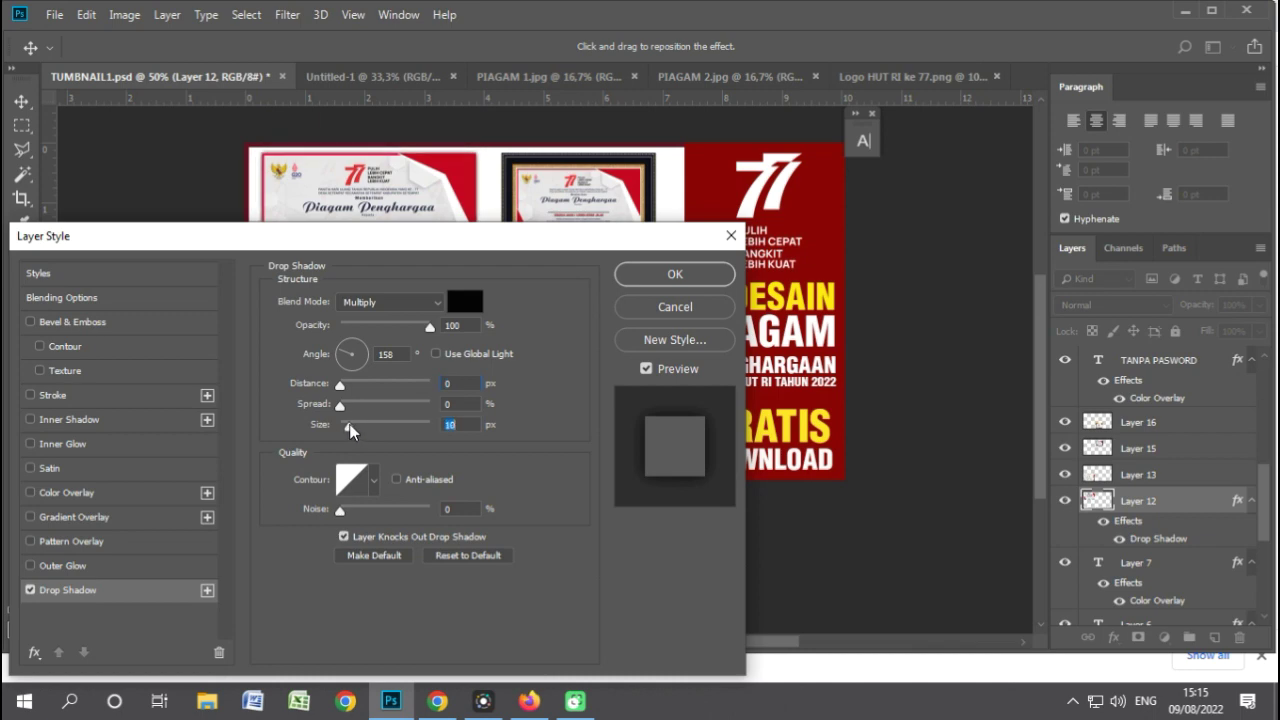
click(675, 274)
Give the bottom-left certificate a soft drop shadow with a larger size.
click(1138, 474)
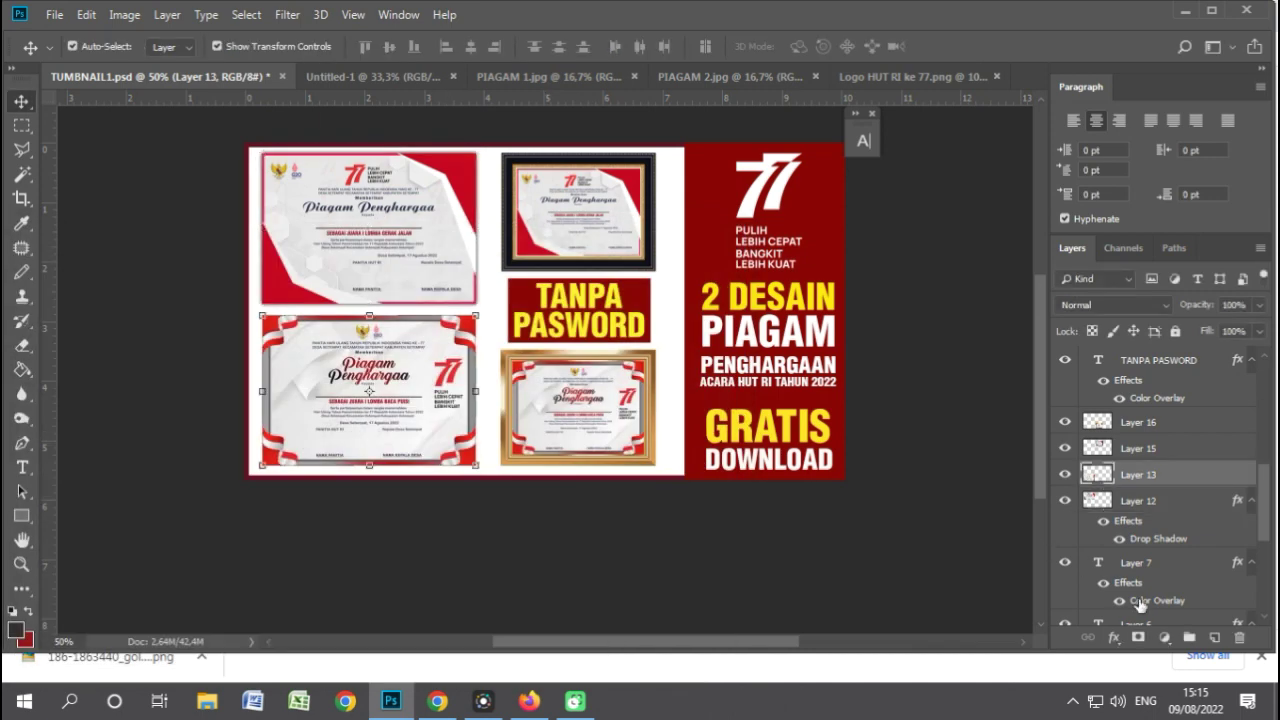
click(1113, 641)
click(1140, 617)
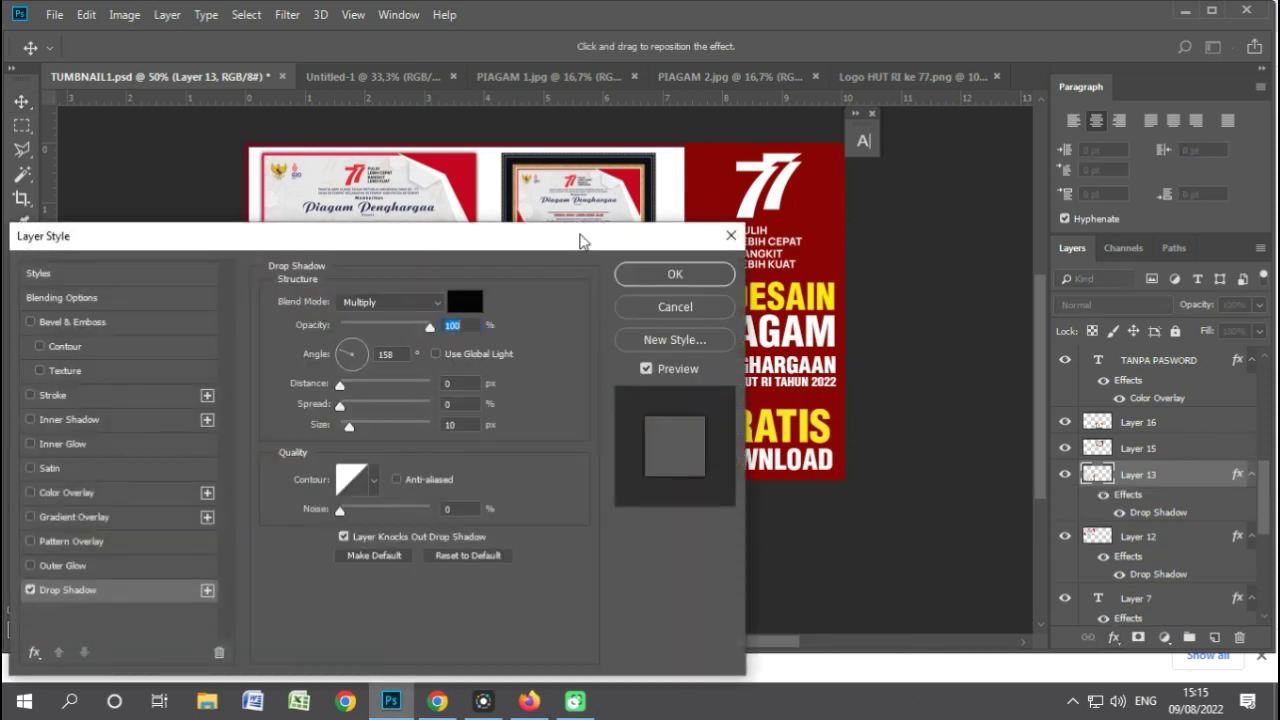
drag(583, 241, 1047, 258)
drag(830, 441, 833, 440)
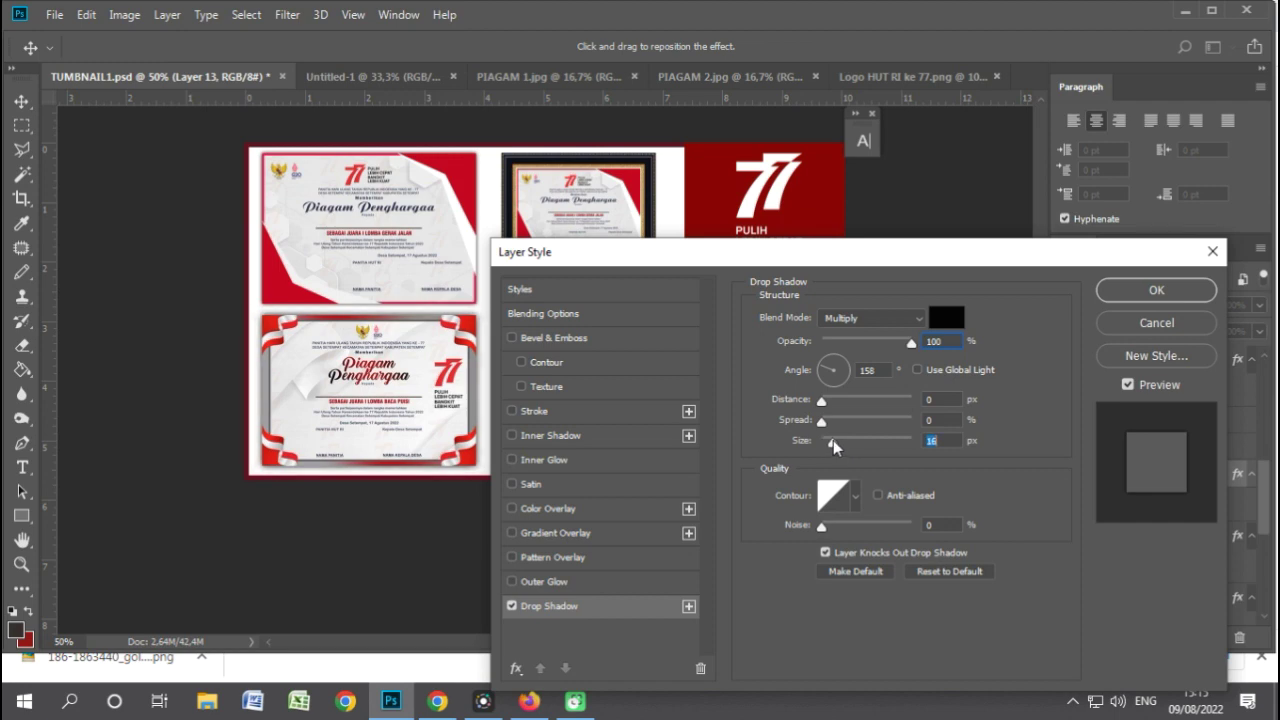
click(1156, 290)
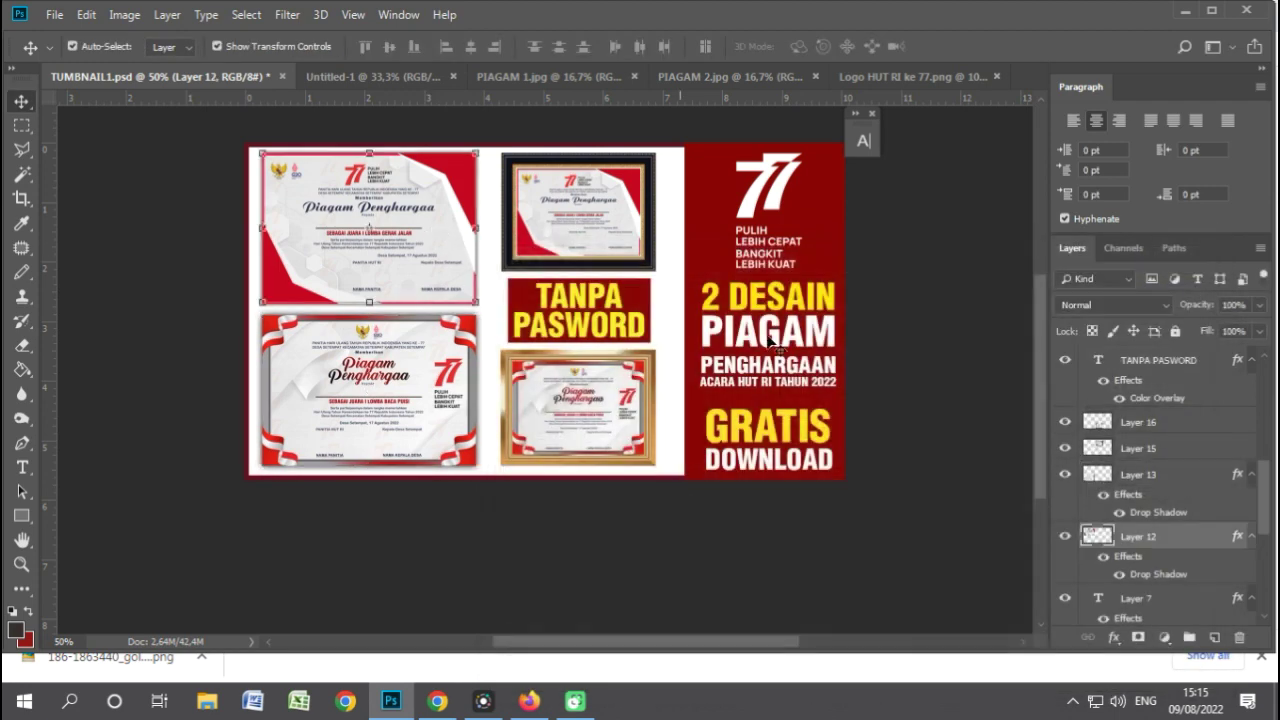
Change the top-left certificate's drop shadow size to 16 px.
click(1115, 638)
click(1140, 617)
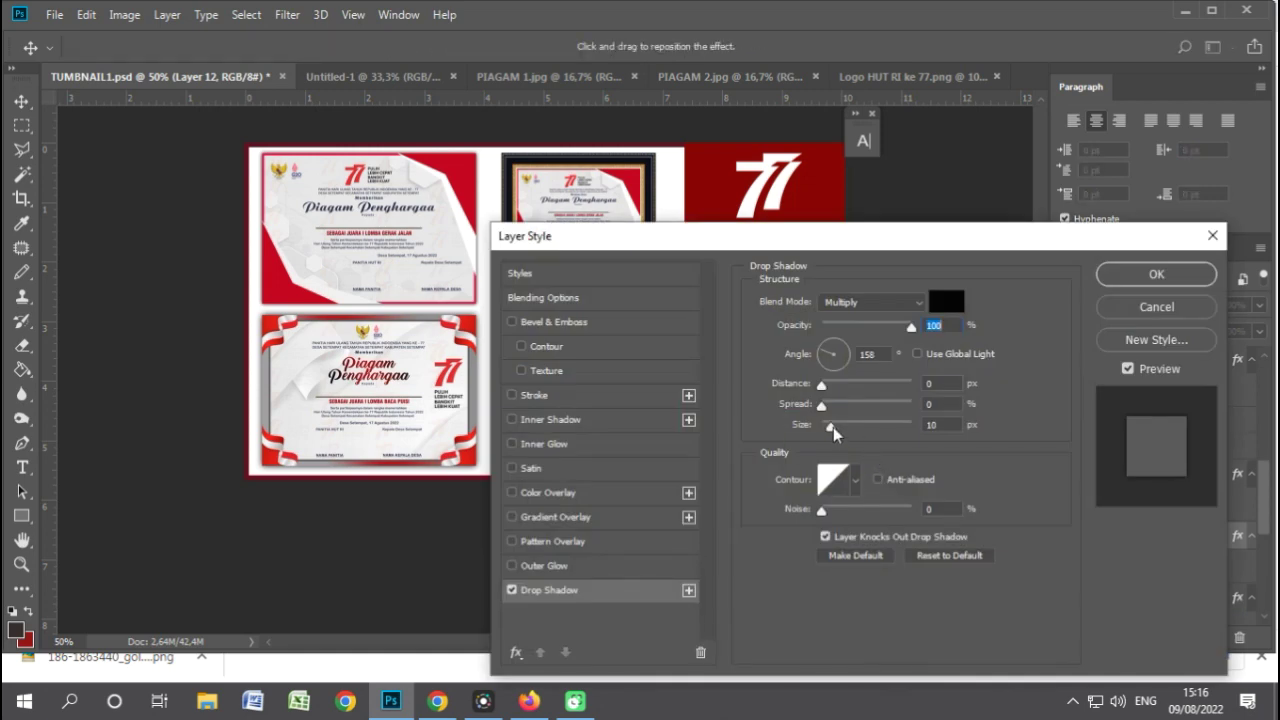
drag(833, 427, 835, 426)
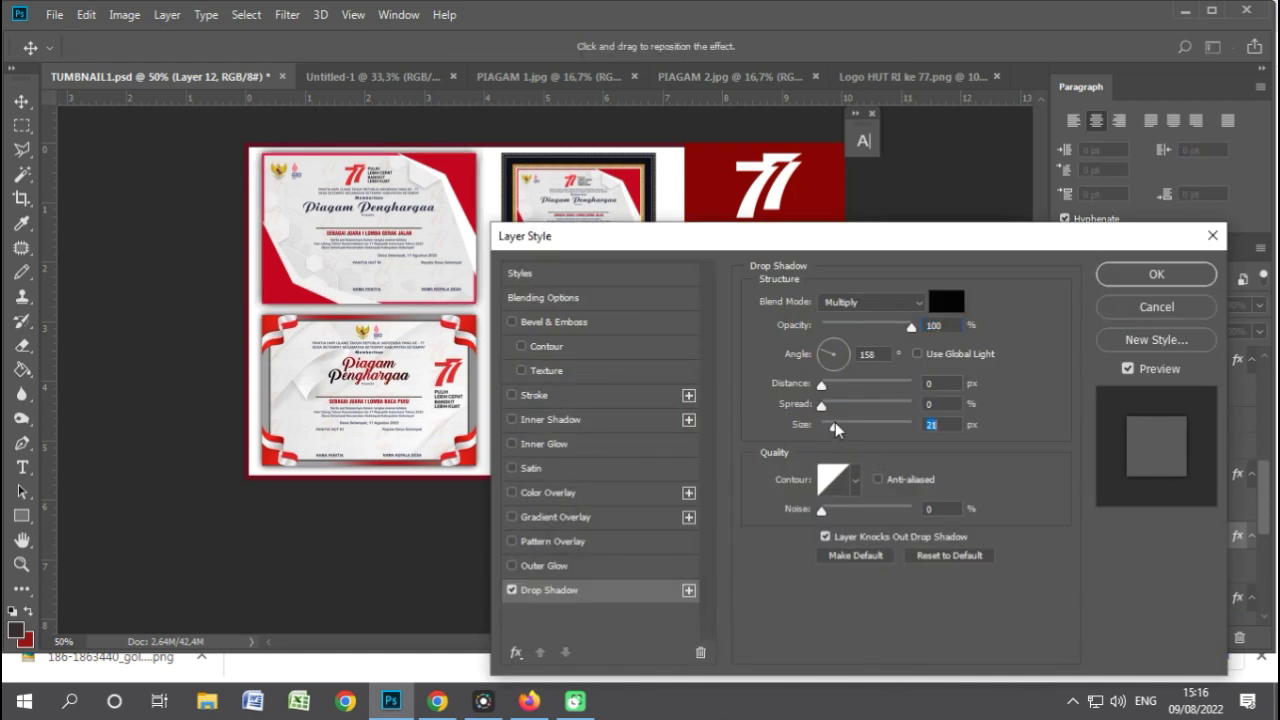
drag(835, 422, 831, 424)
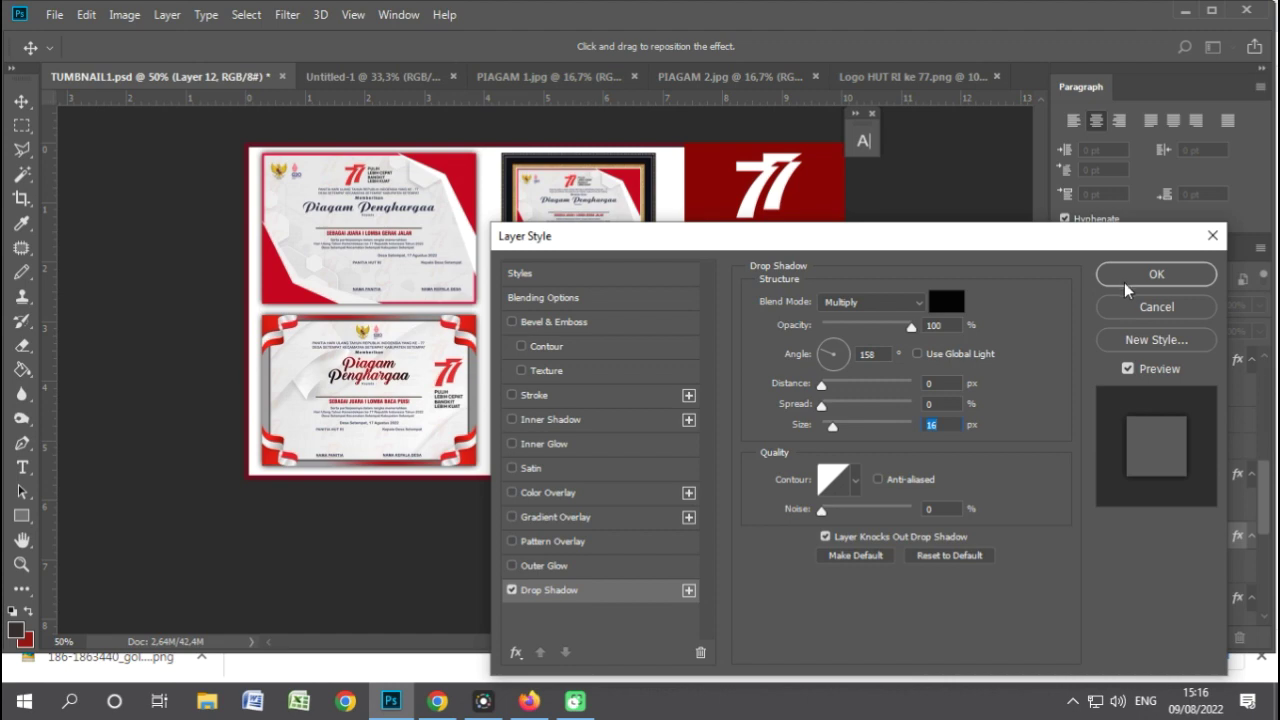
click(1133, 276)
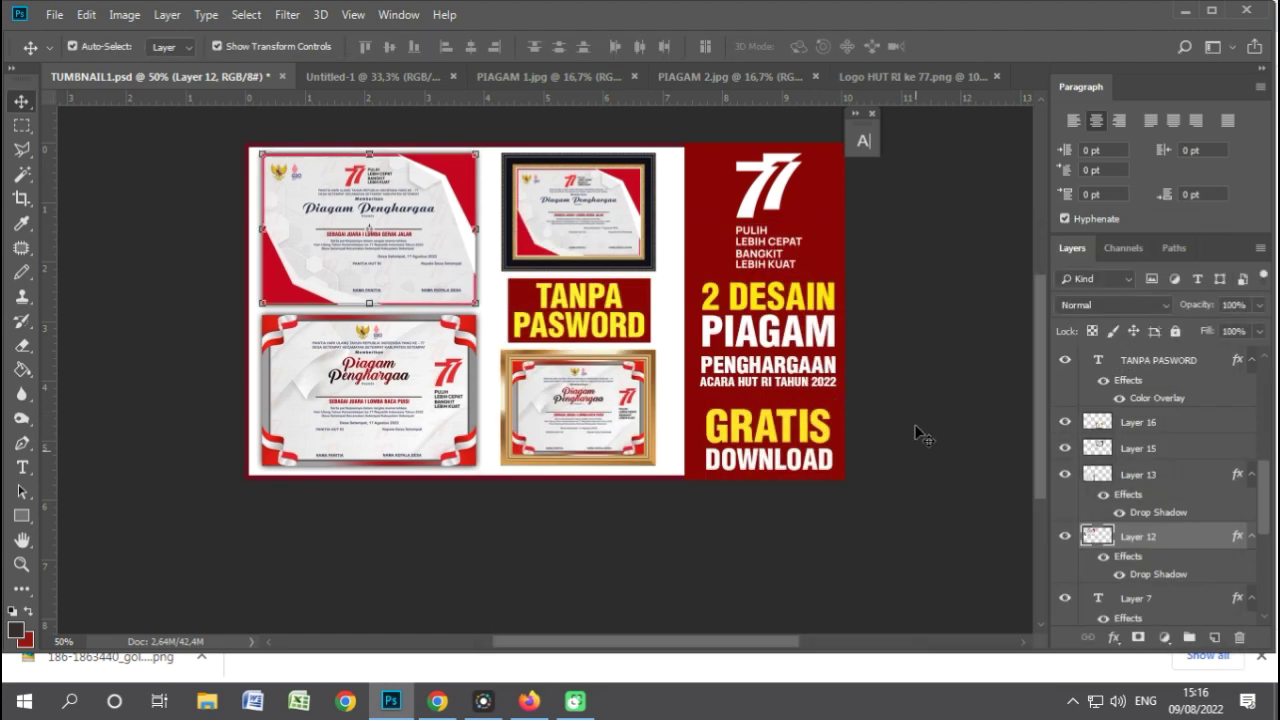
click(920, 435)
Start a Save As copy of the thumbnail in JPEG format.
key(ctrl+minus)
key(ctrl+plus)
key(ctrl+plus)
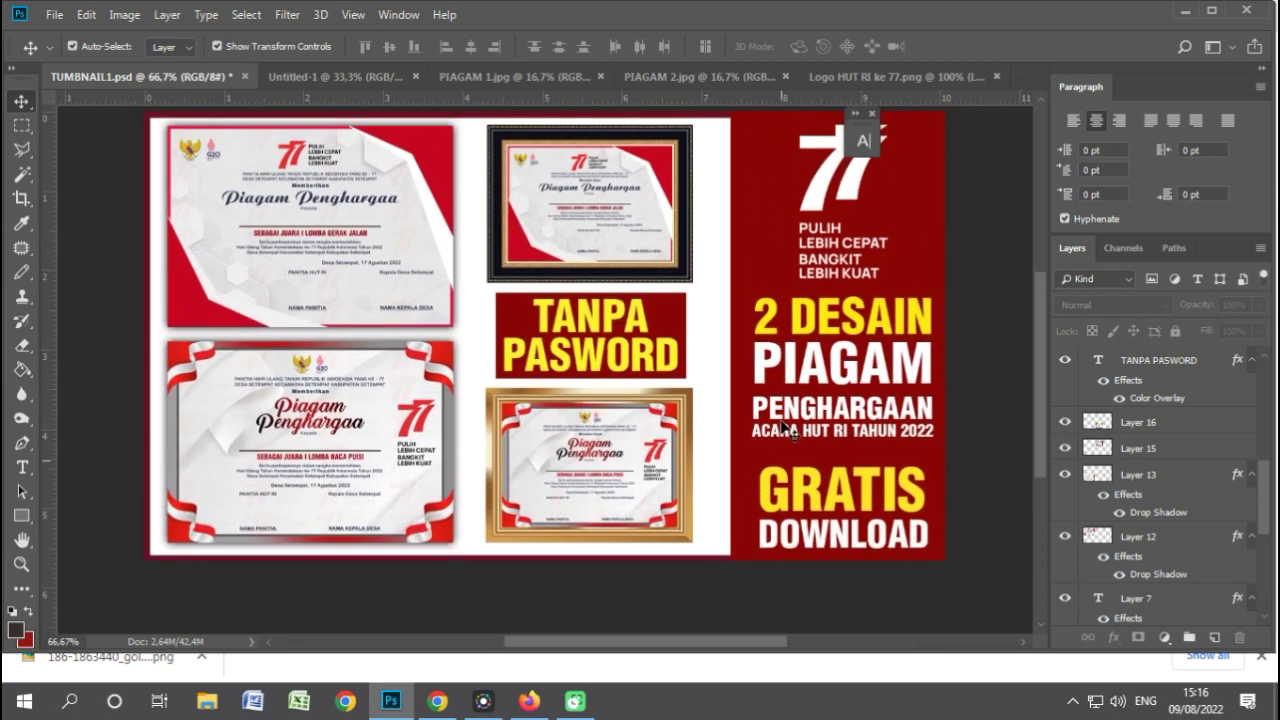
scroll(760, 410, up, 2)
scroll(691, 371, down, 1)
scroll(691, 371, down, 2)
scroll(603, 367, up, 2)
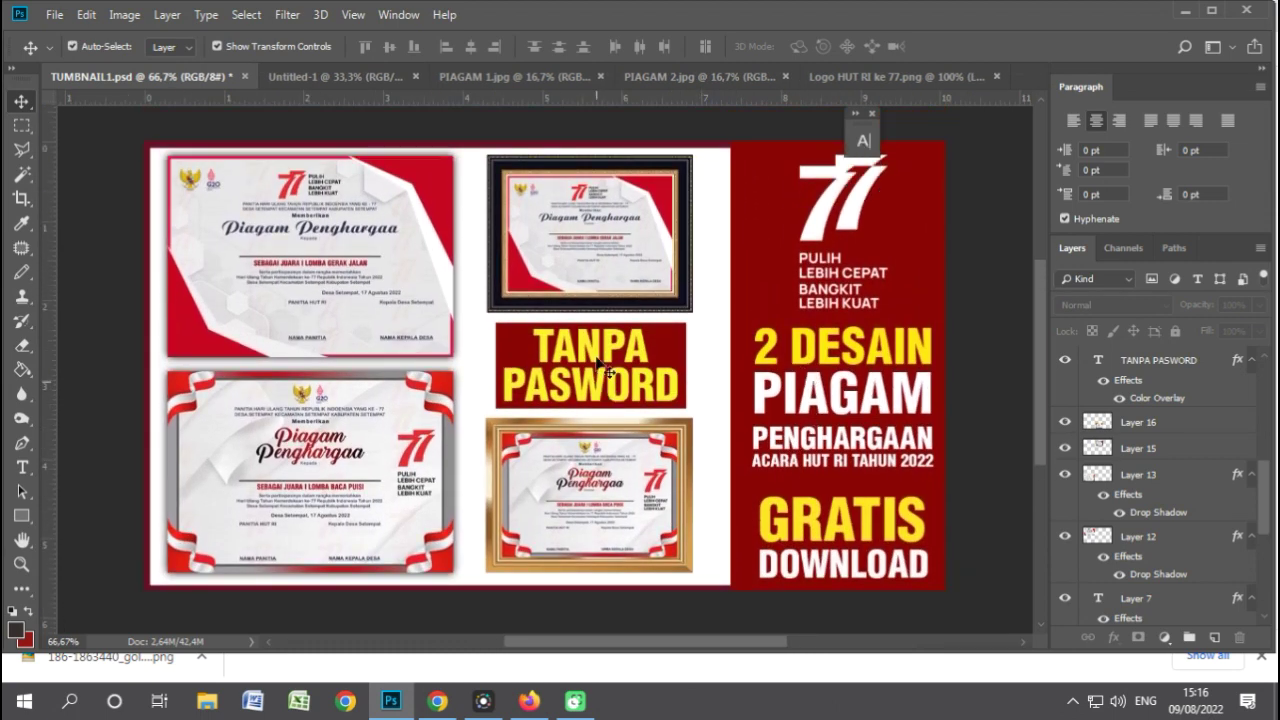
scroll(603, 367, up, 2)
click(58, 15)
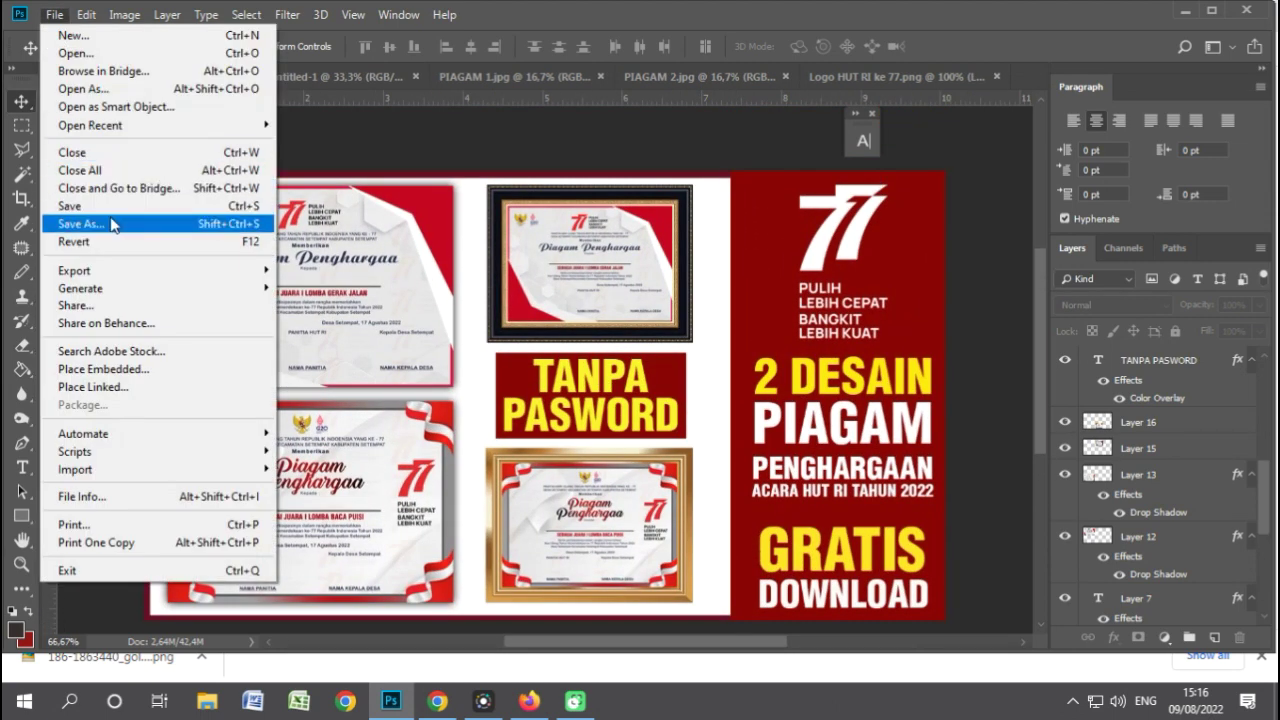
click(100, 224)
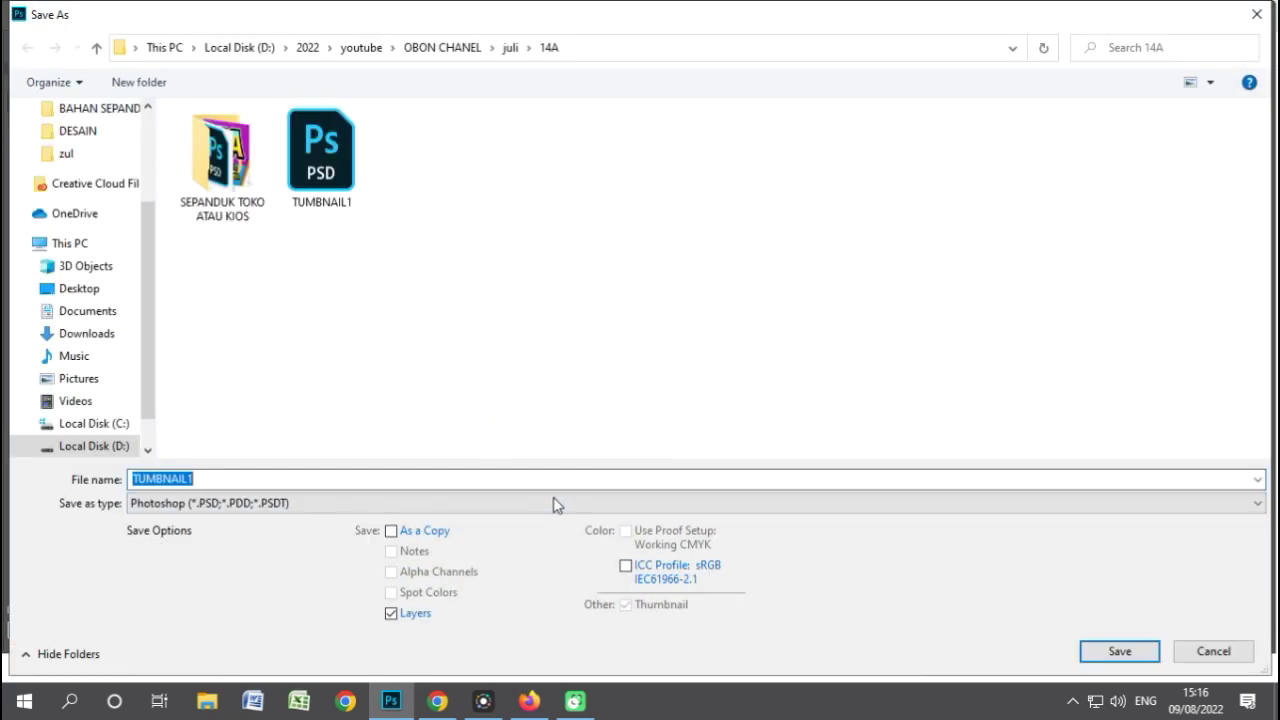
click(554, 503)
click(377, 316)
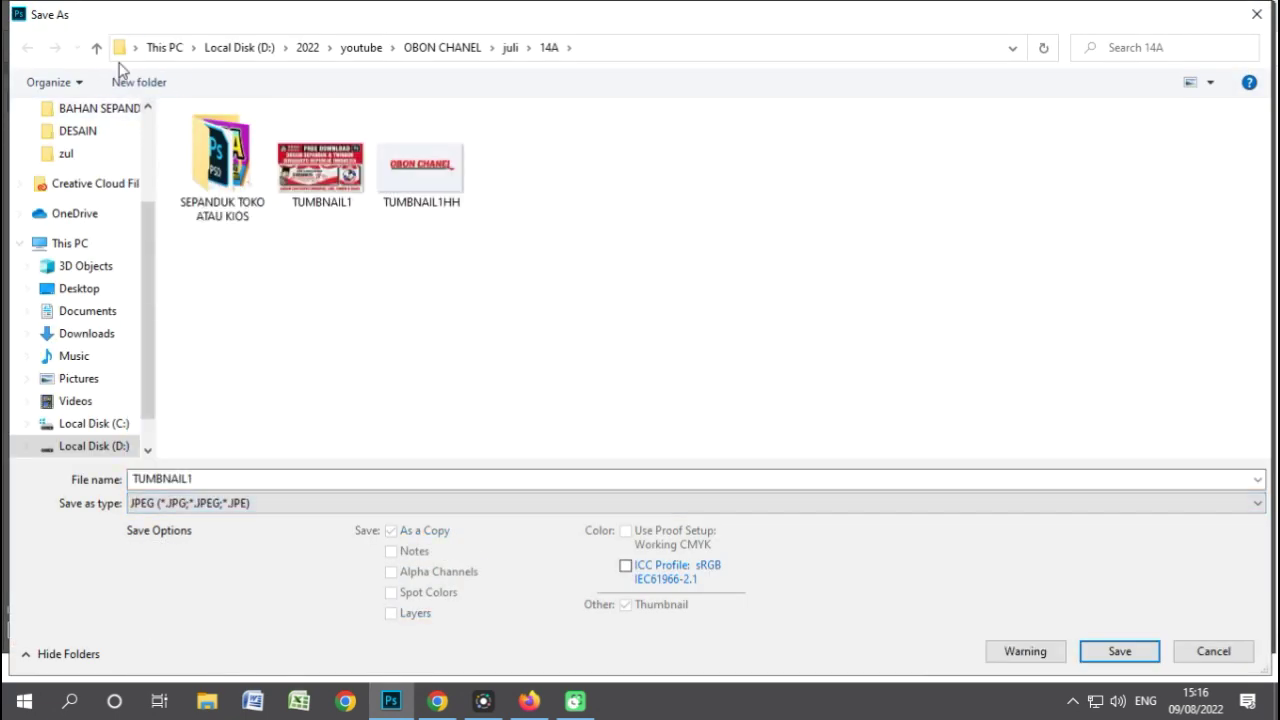
Save TUMBNAIL1 into OBON CHANEL > agustus > 9 at maximum JPEG quality 12.
click(96, 49)
click(96, 49)
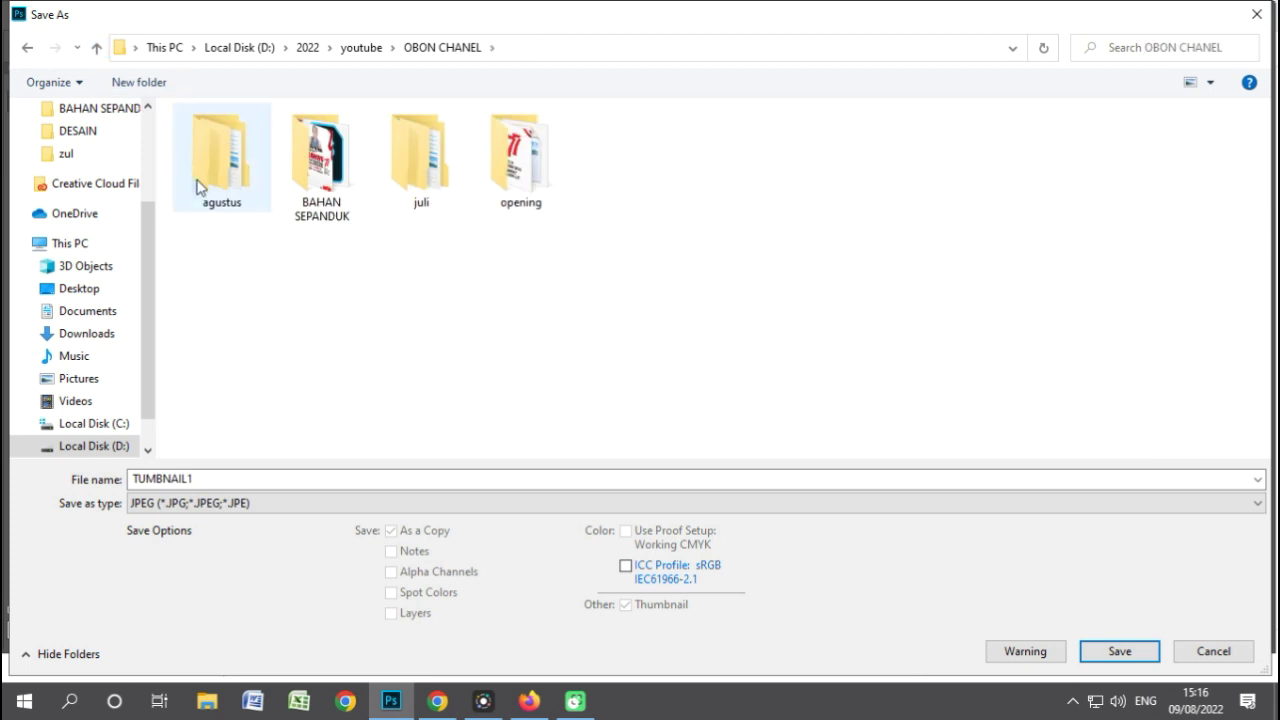
double_click(205, 170)
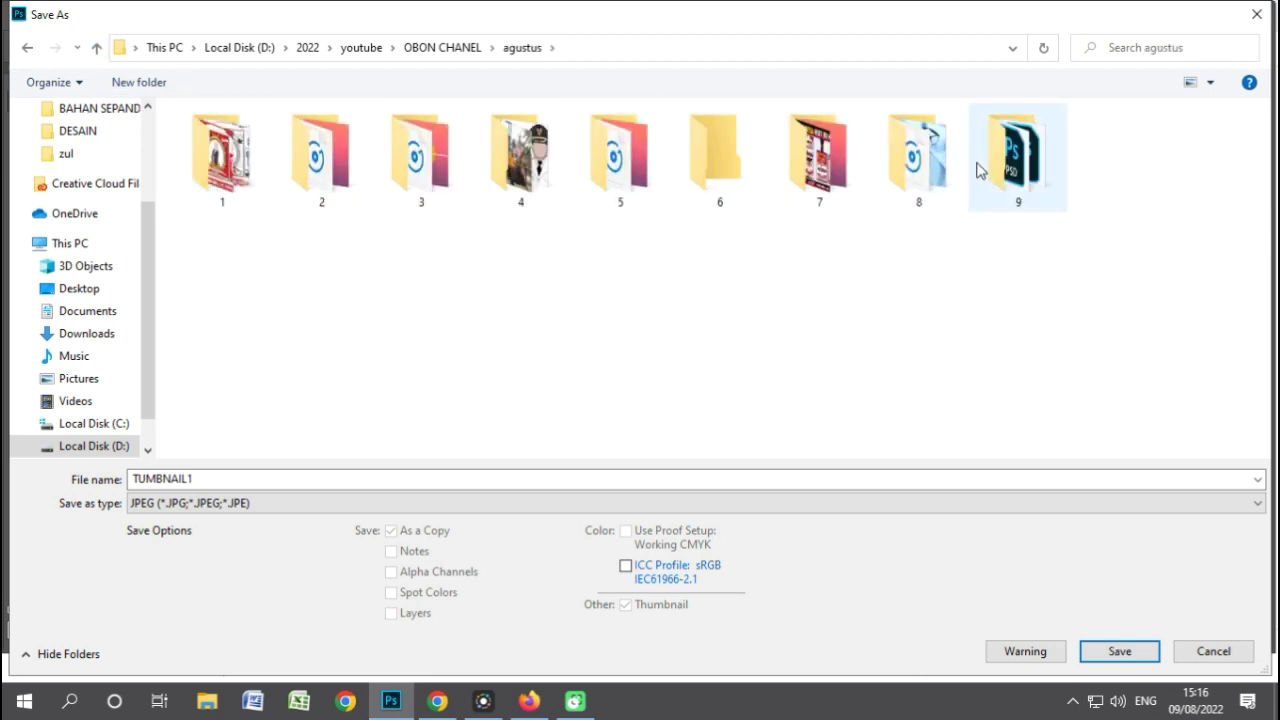
click(1015, 160)
click(1108, 648)
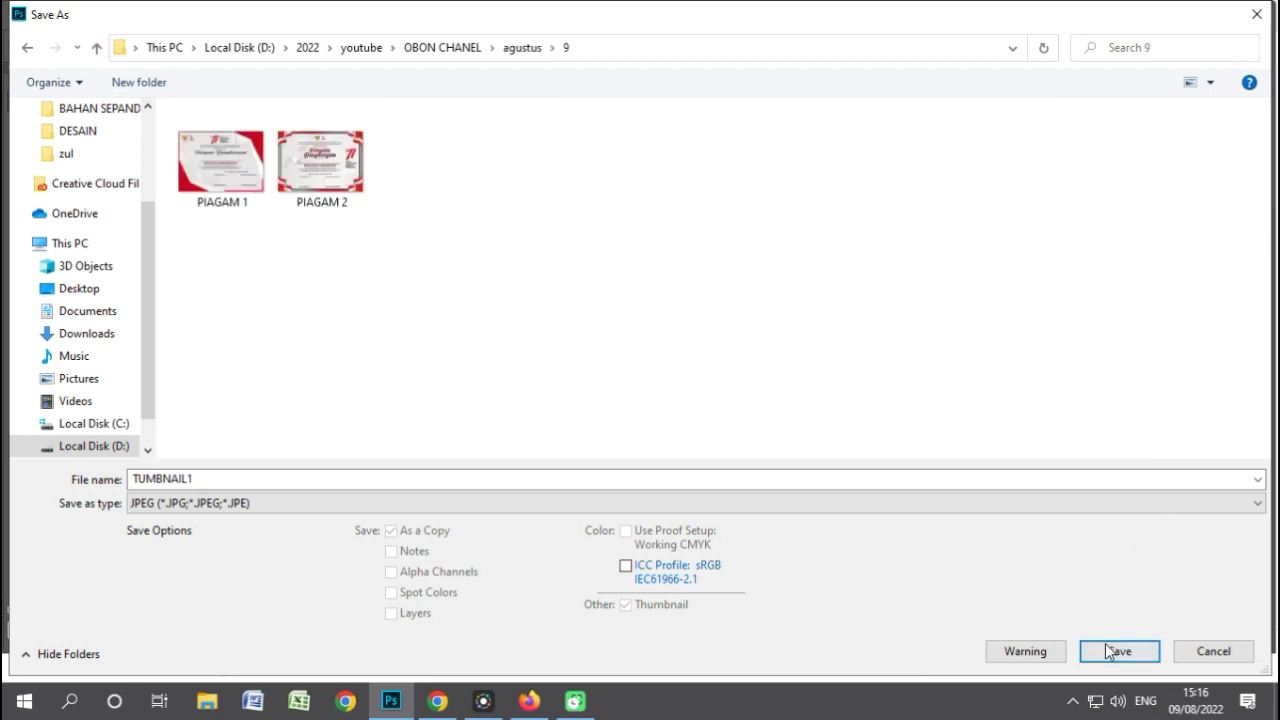
key(Return)
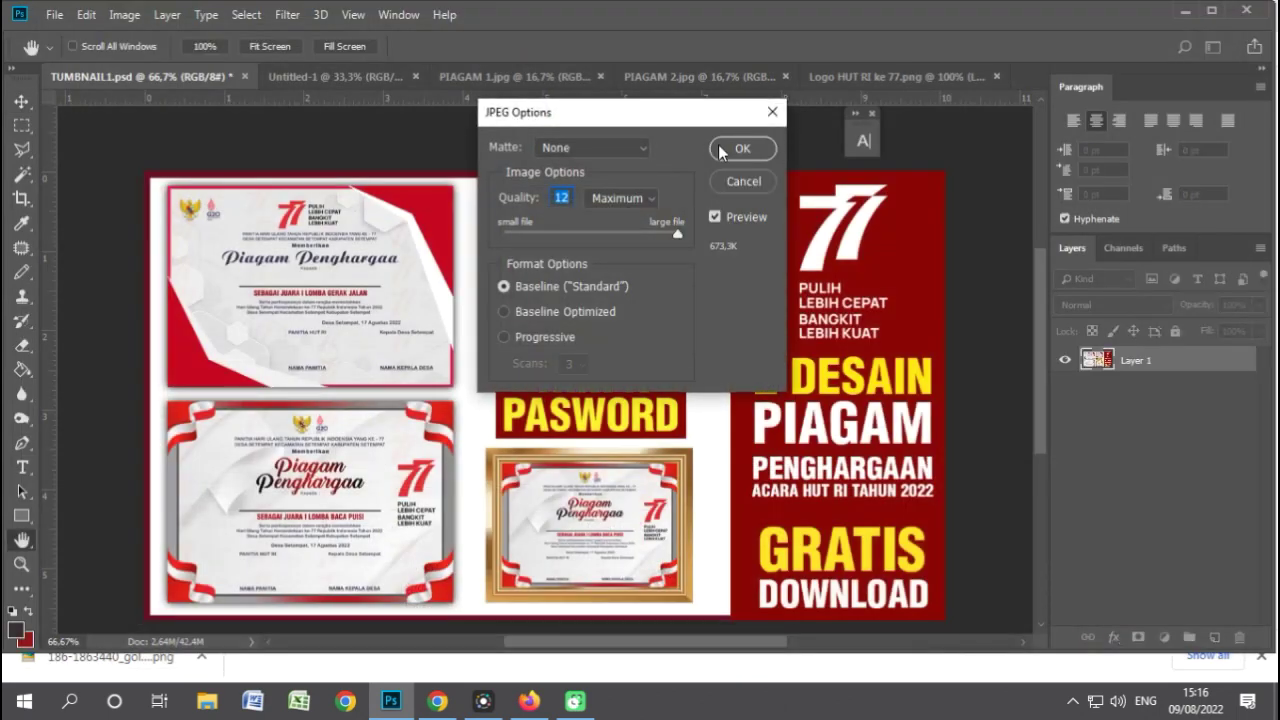
click(739, 150)
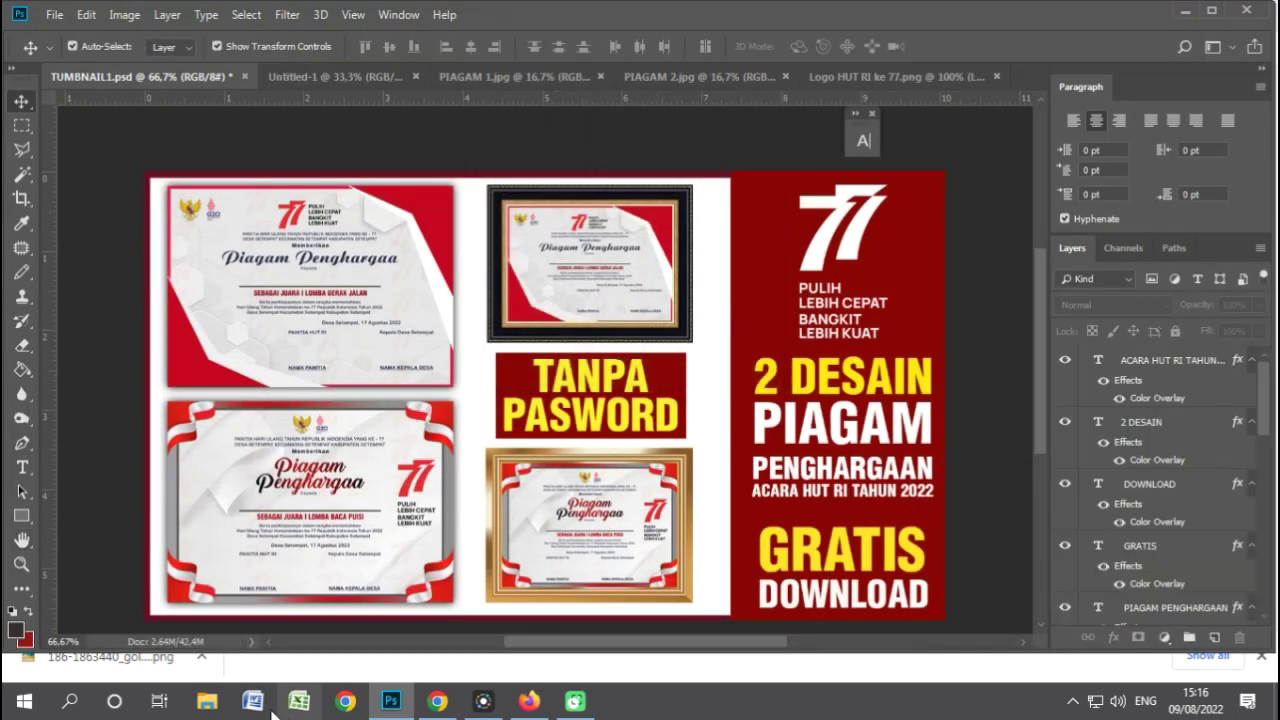
Browse to D: > 2022 > youtube > OBON CHANEL > agustus > 9 and open PIAGAM 1.
click(209, 704)
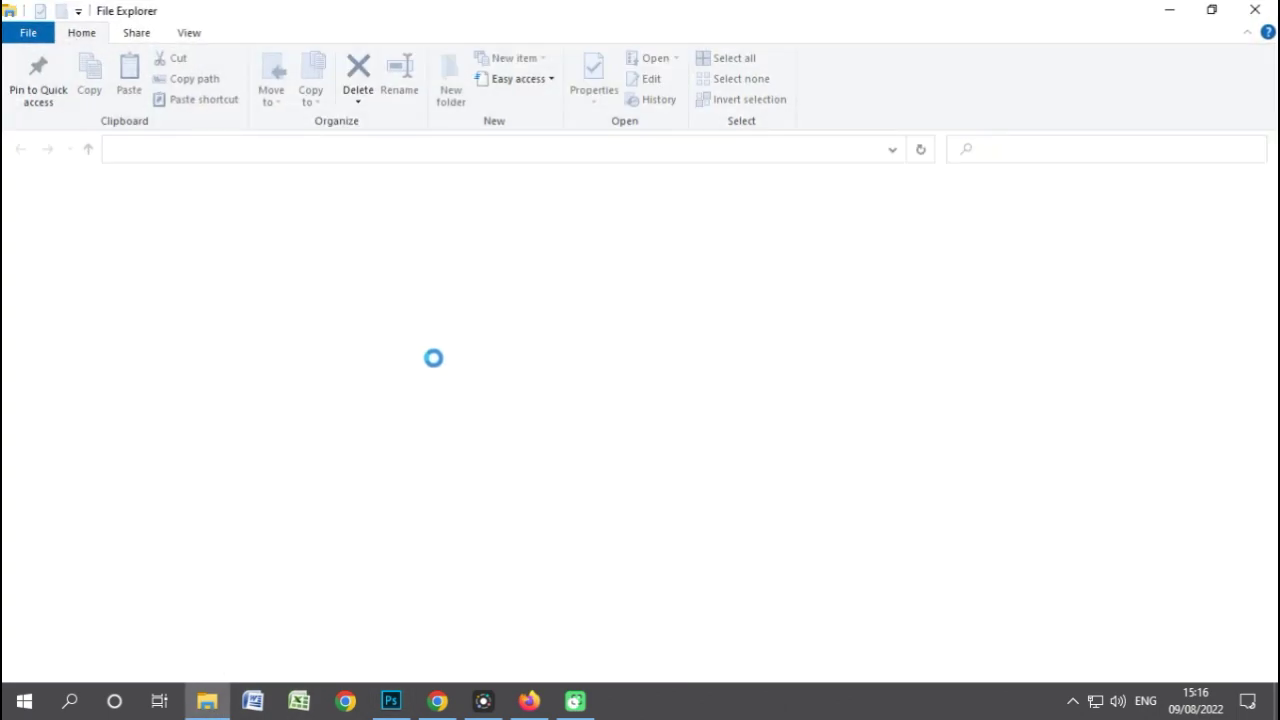
scroll(95, 610, down, 1)
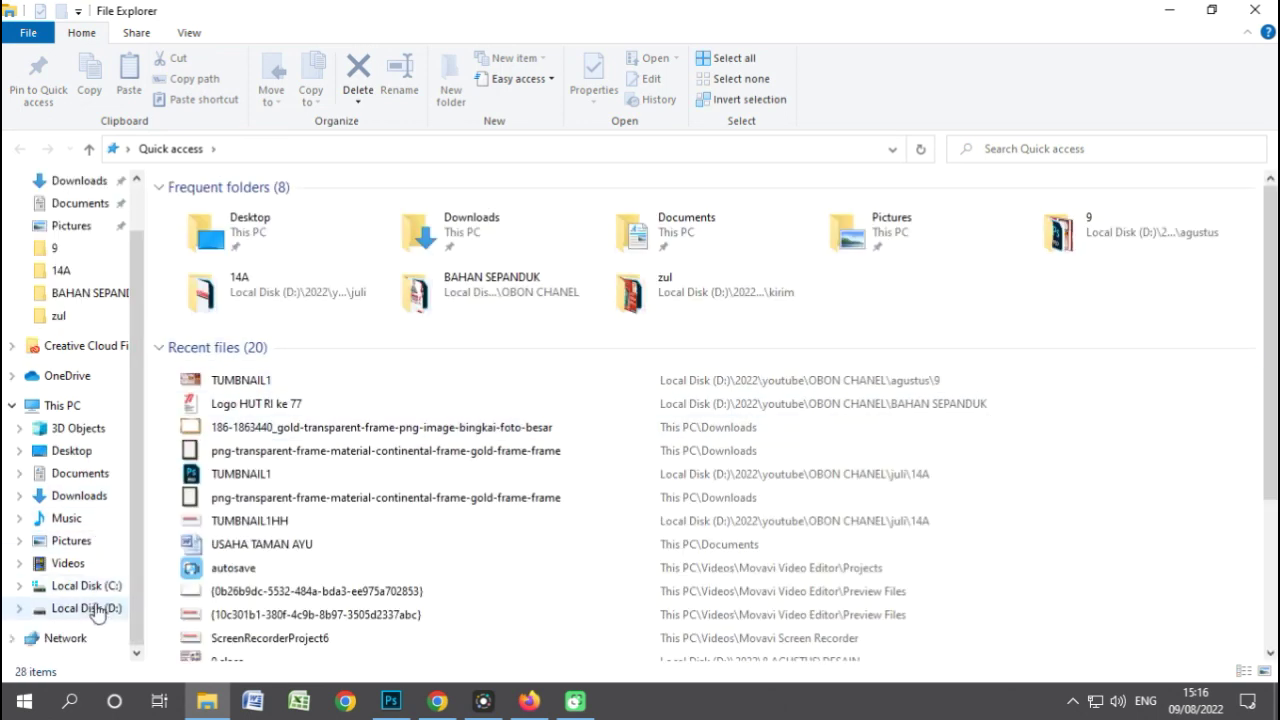
click(95, 610)
double_click(385, 272)
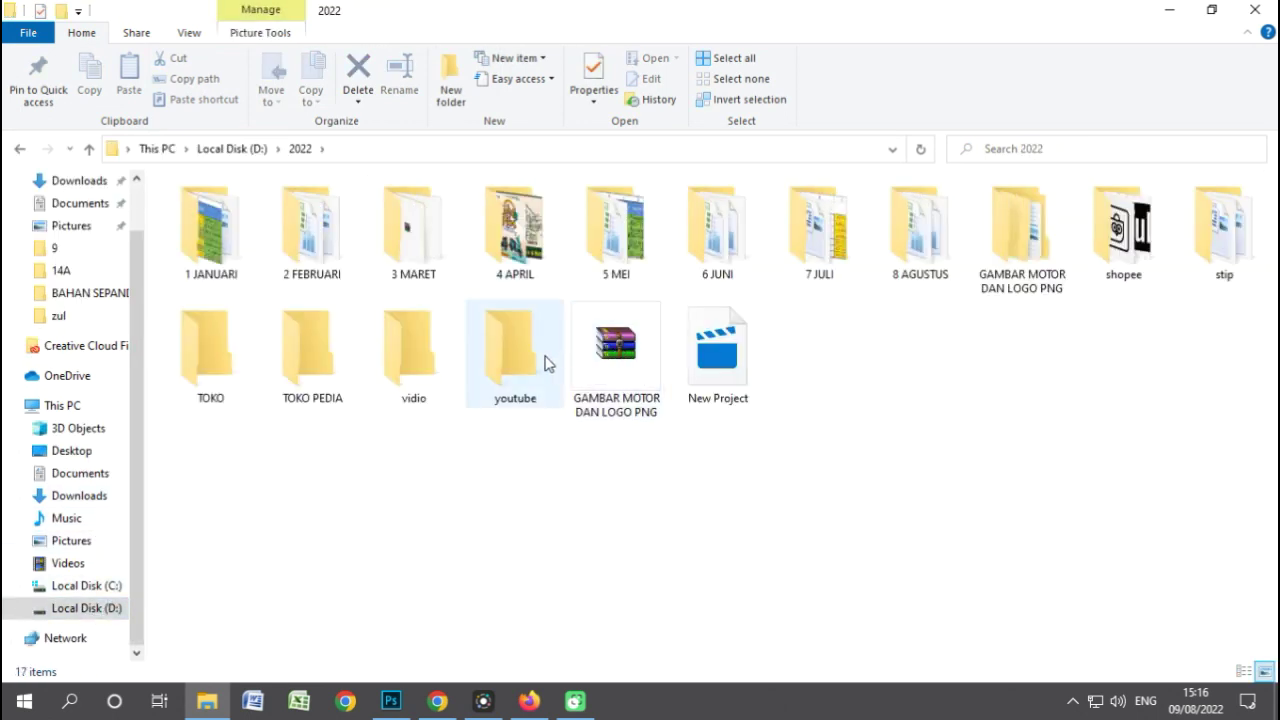
double_click(547, 364)
double_click(335, 245)
double_click(213, 262)
double_click(450, 370)
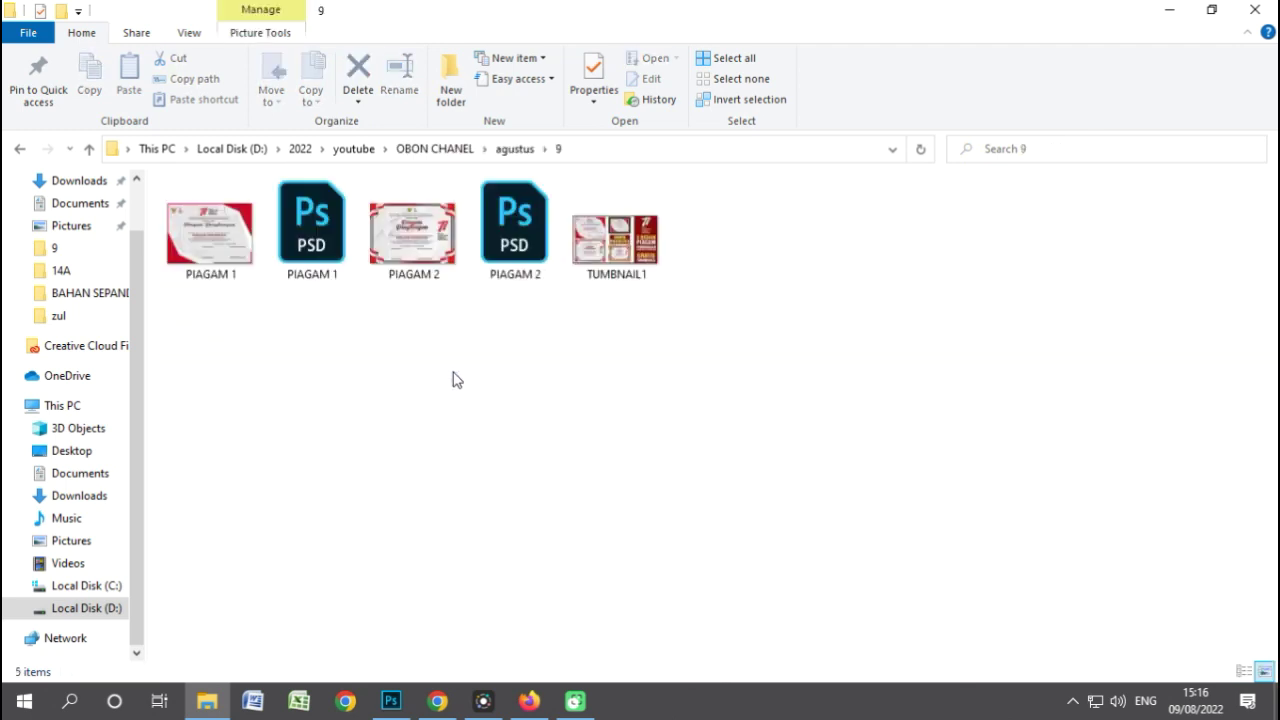
click(213, 270)
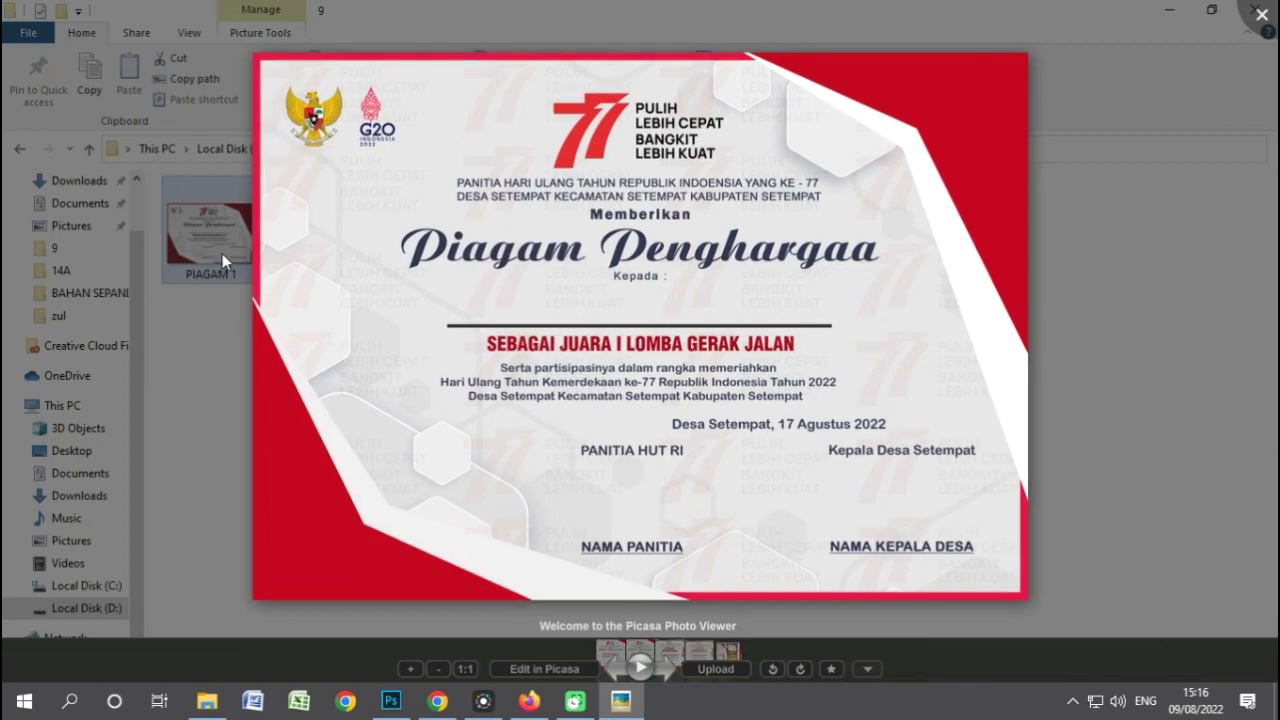
Preview PIAGAM 2, then zoom into TUMBNAIL1, and close the viewer.
click(1262, 14)
double_click(445, 228)
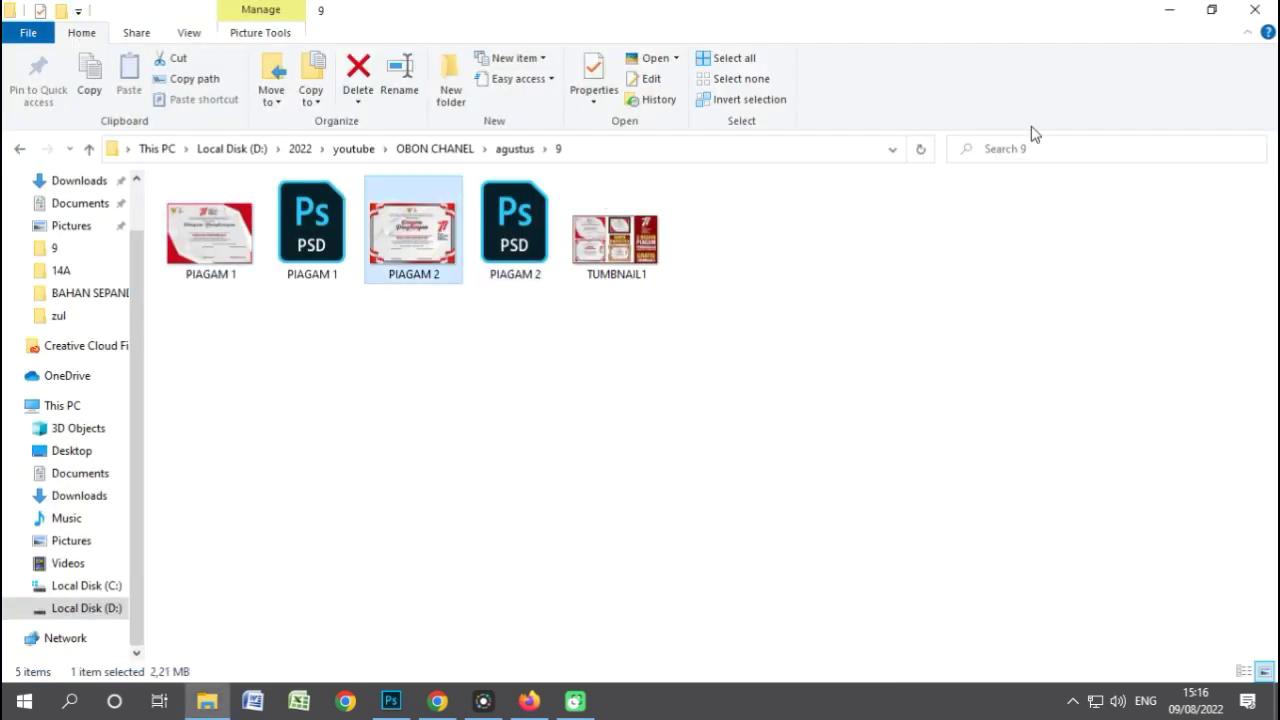
click(1262, 14)
double_click(614, 230)
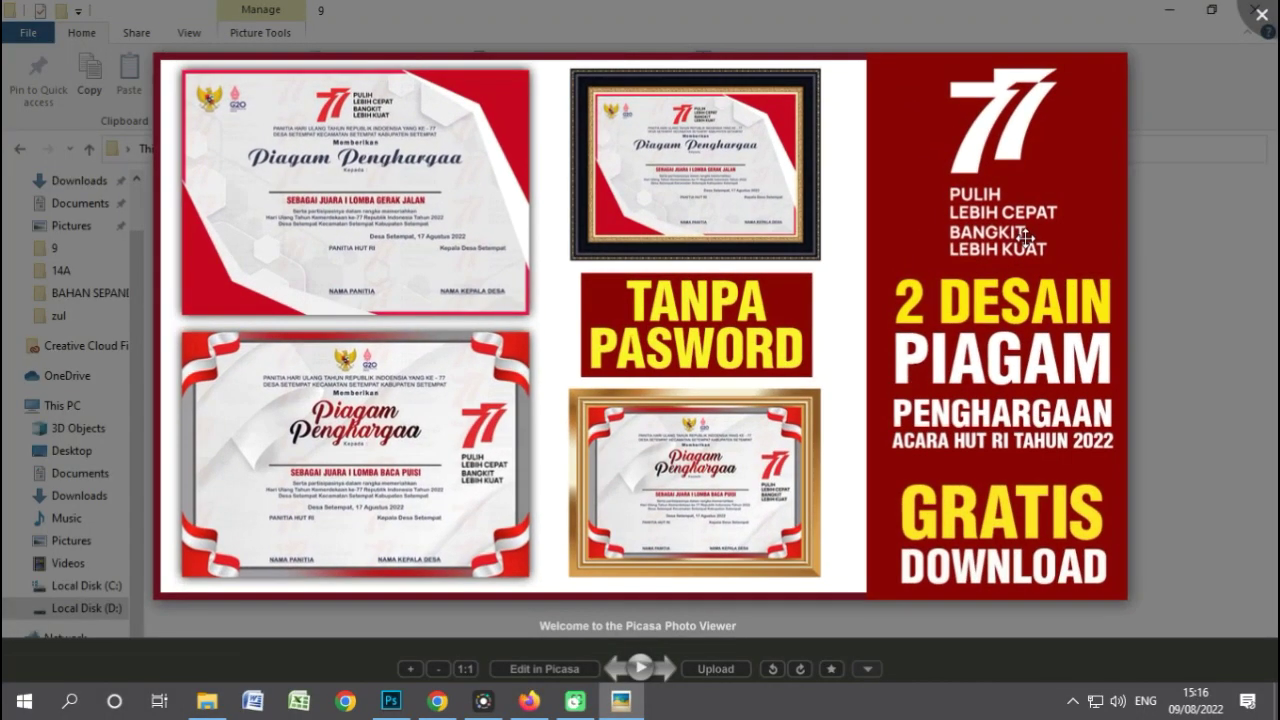
scroll(1025, 235, up, 2)
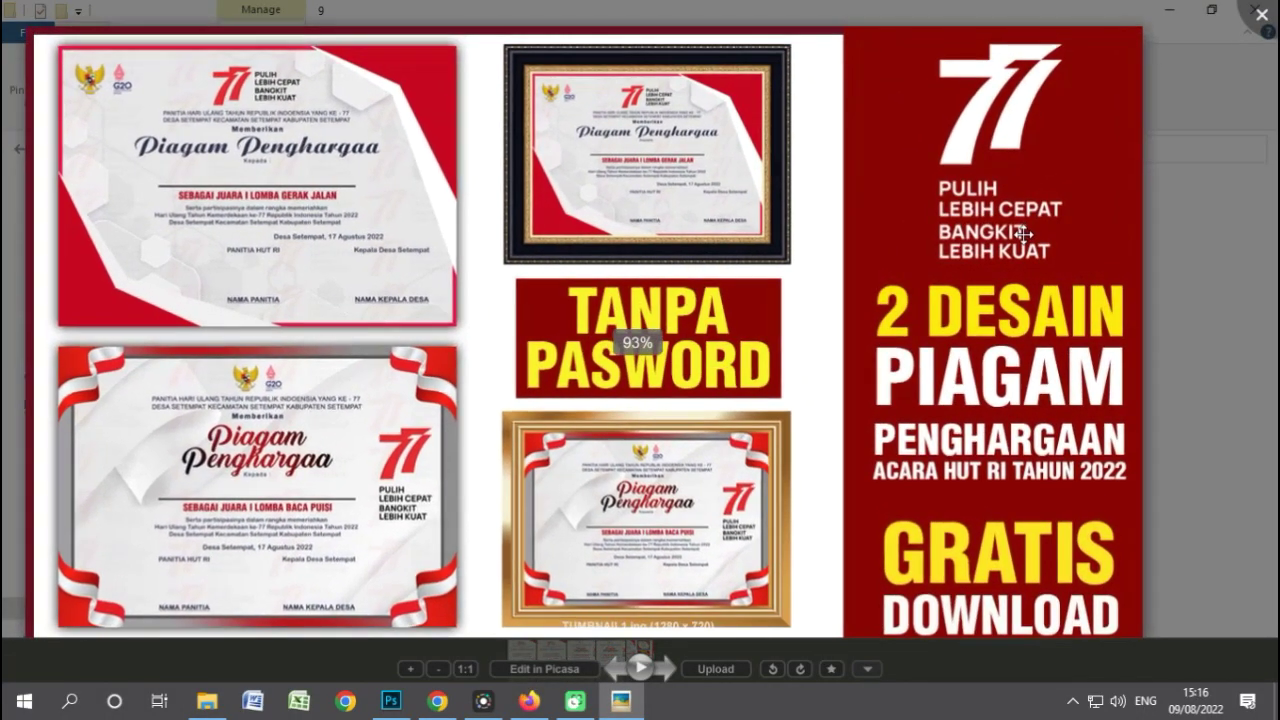
scroll(1023, 233, up, 2)
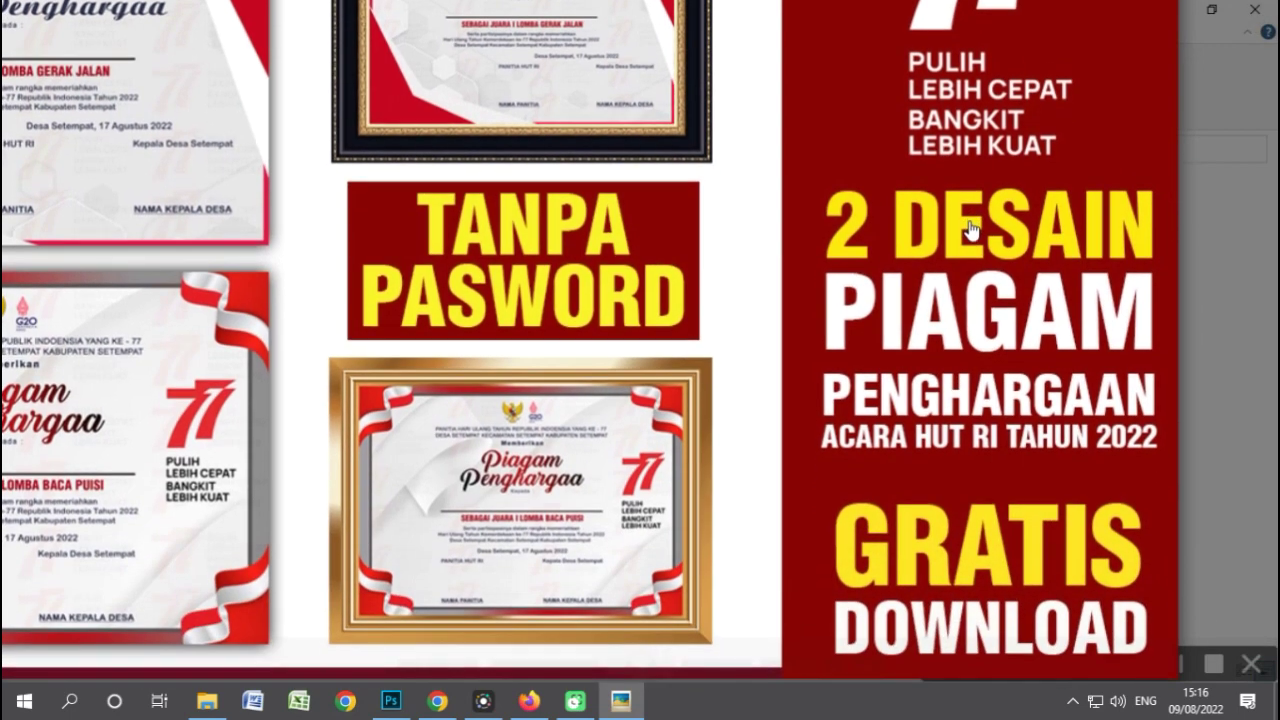
drag(970, 240, 989, 353)
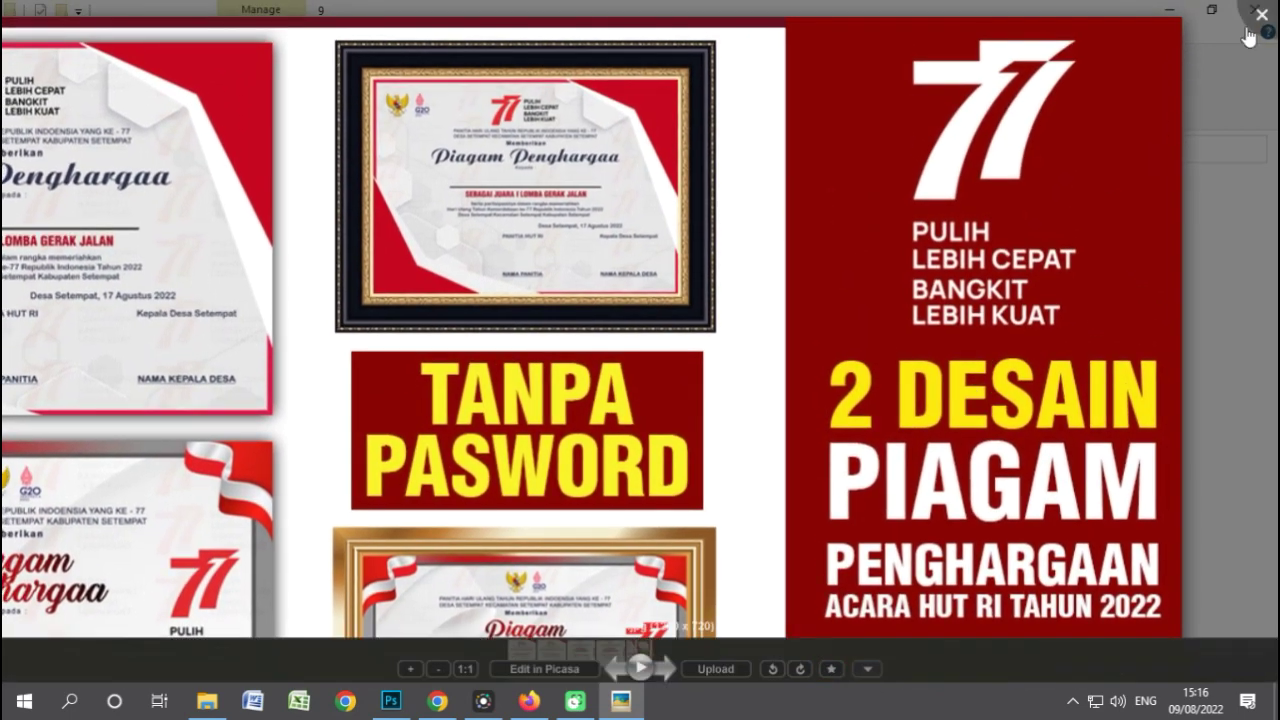
click(1252, 22)
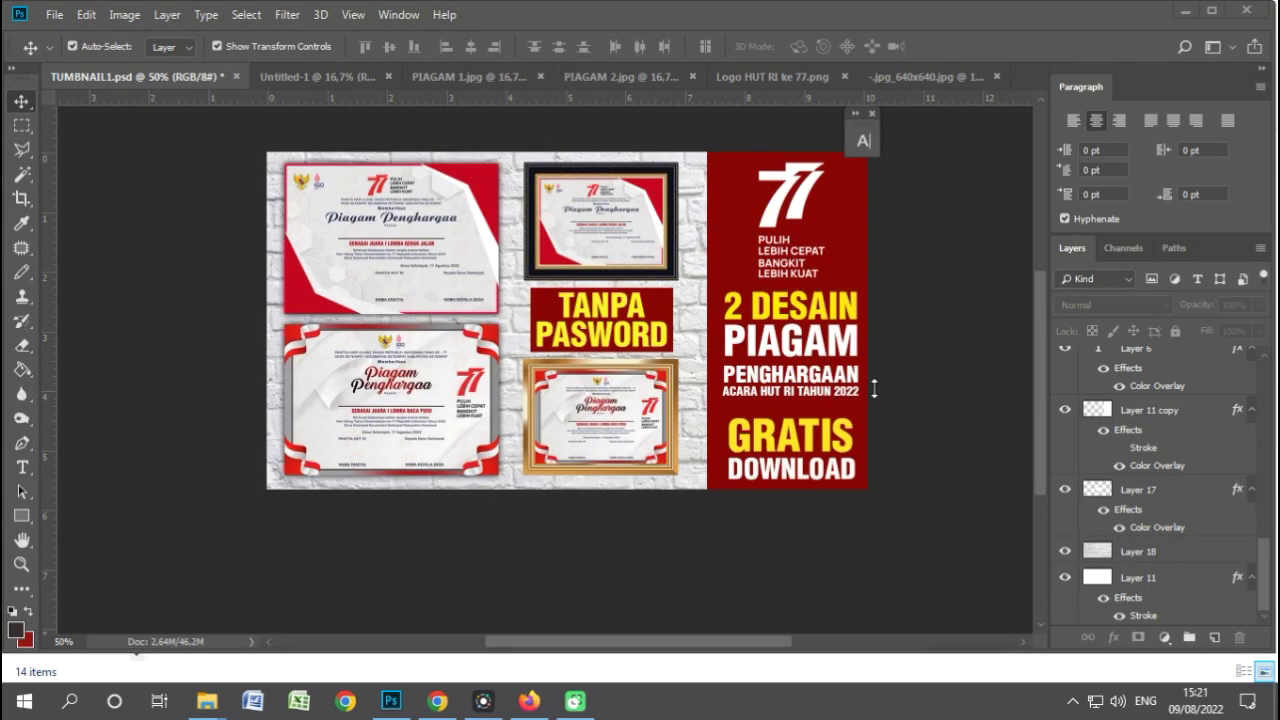
Nudge the brick-wall background layer up and add a default stroke to it.
click(699, 470)
key(Up)
key(Up)
key(Up)
key(Up)
key(Up)
key(Up)
click(1115, 640)
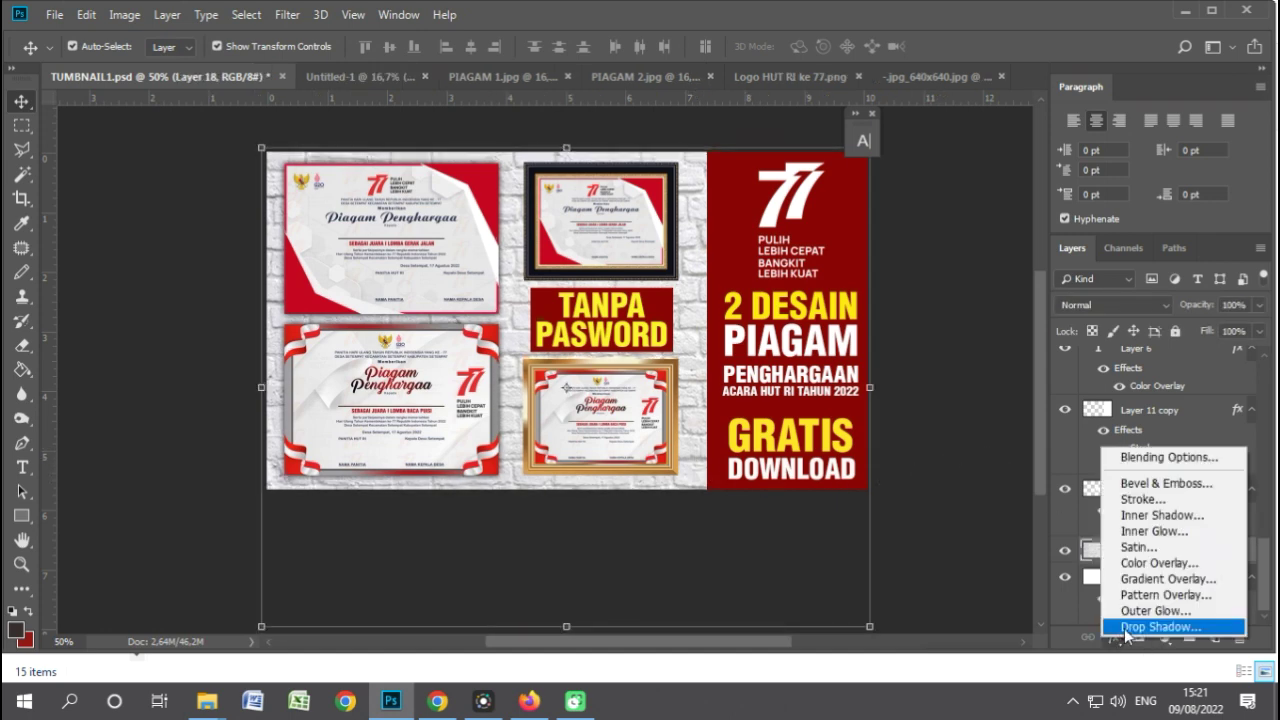
click(1128, 500)
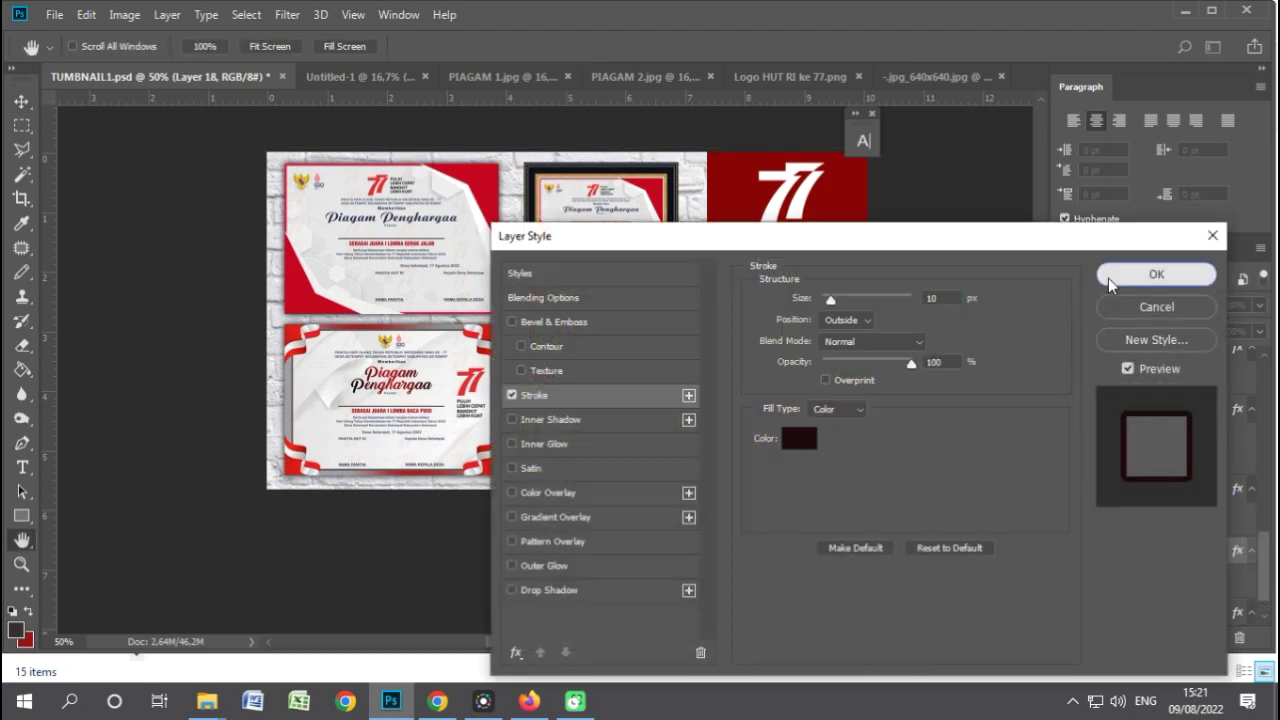
click(1151, 274)
click(21, 197)
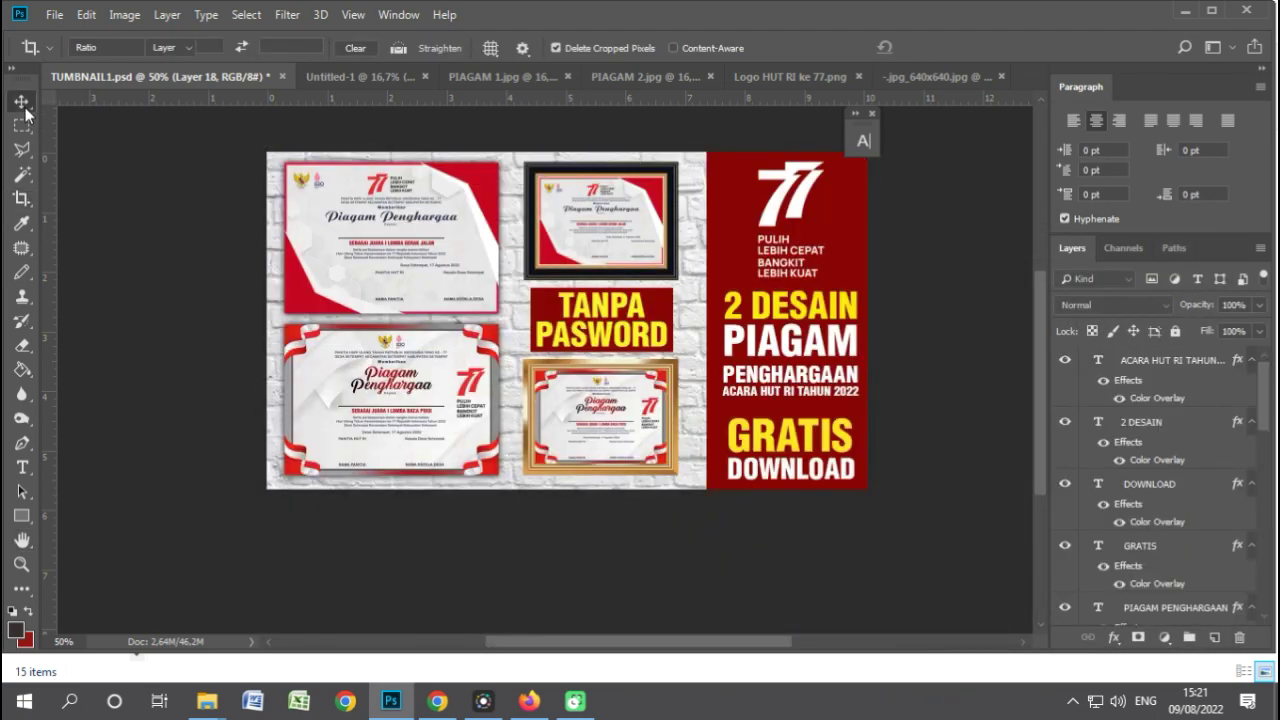
click(23, 104)
Try an 8 px dark red inside stroke on the background, then disable it.
click(1113, 637)
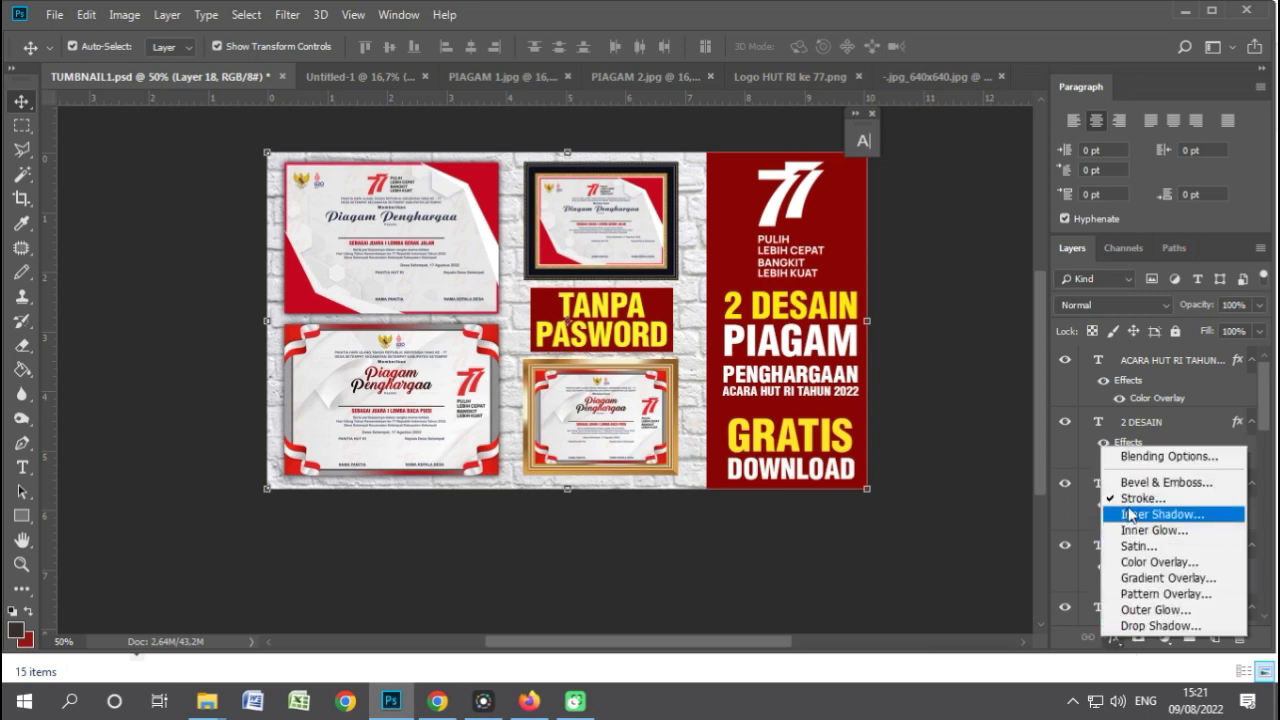
click(1110, 499)
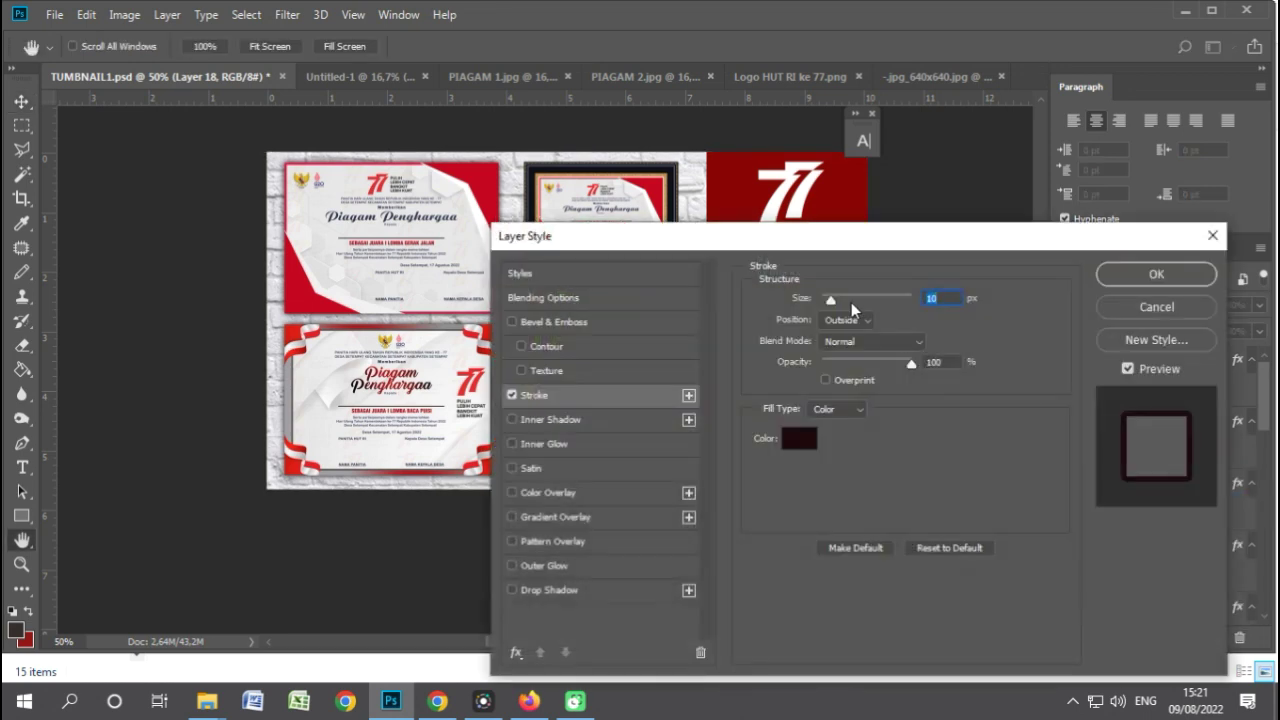
text(54)
click(852, 322)
click(845, 346)
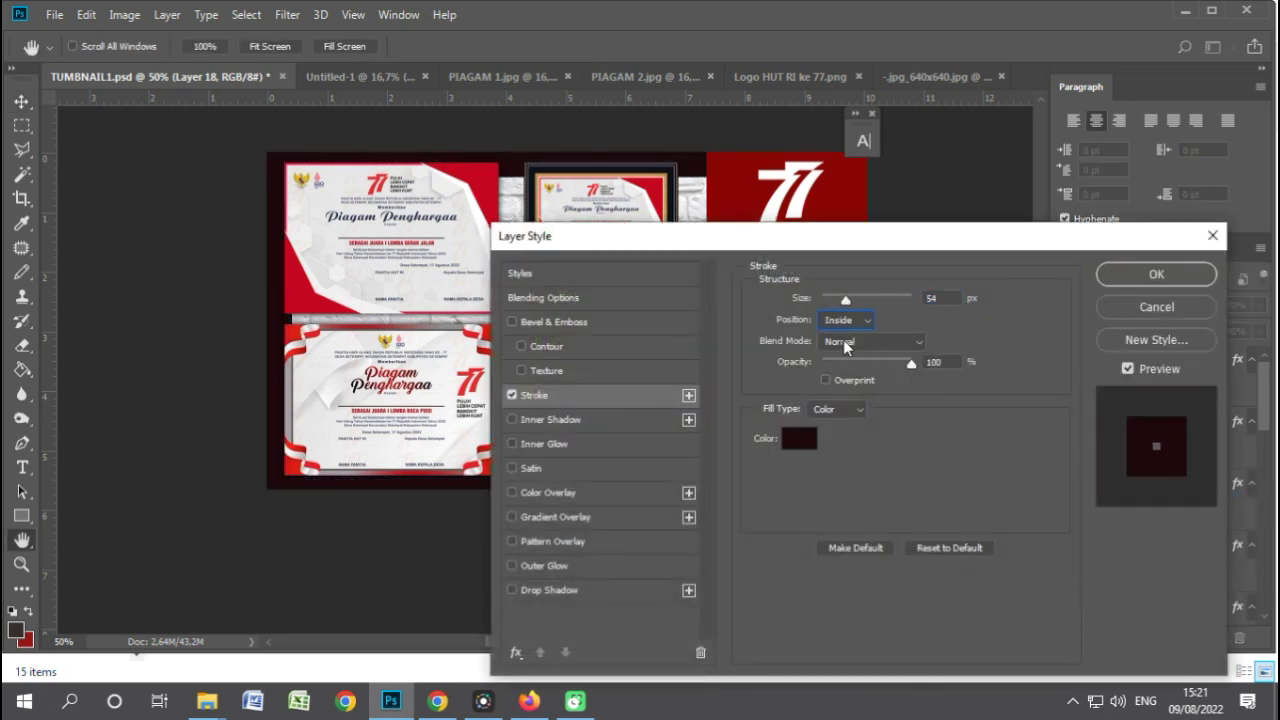
click(797, 437)
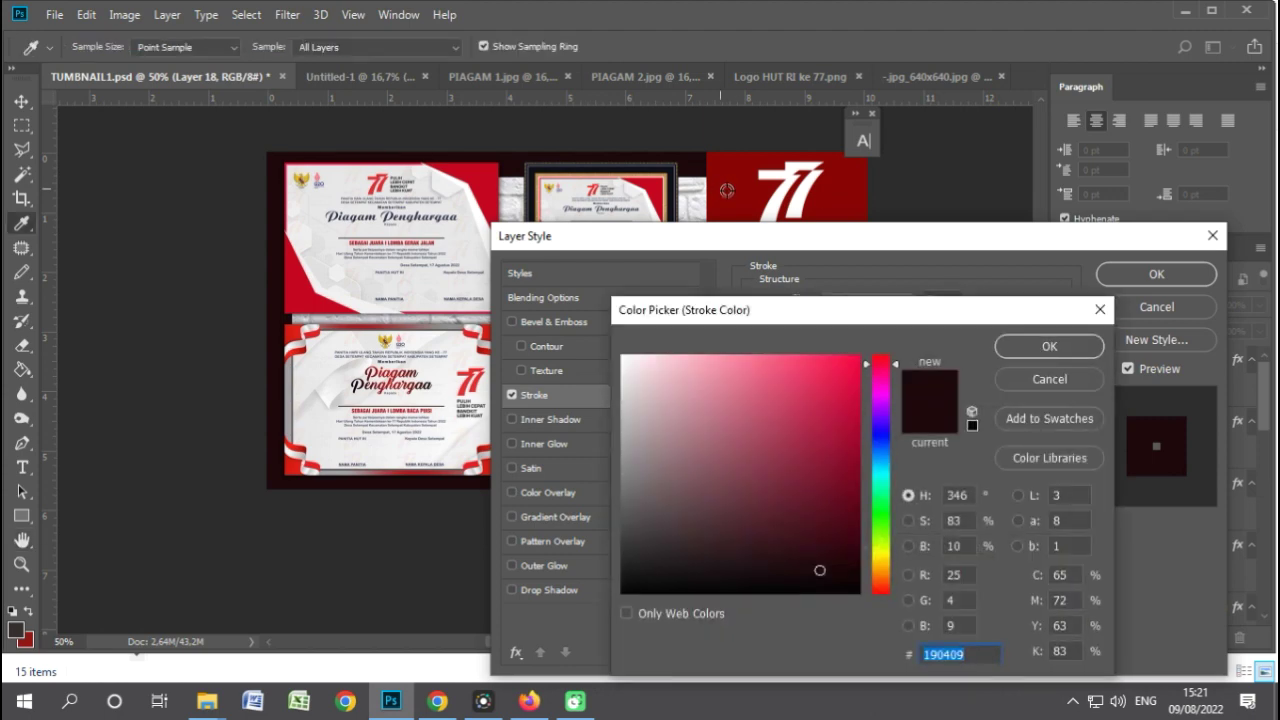
text(890202)
click(1049, 346)
drag(843, 300, 829, 298)
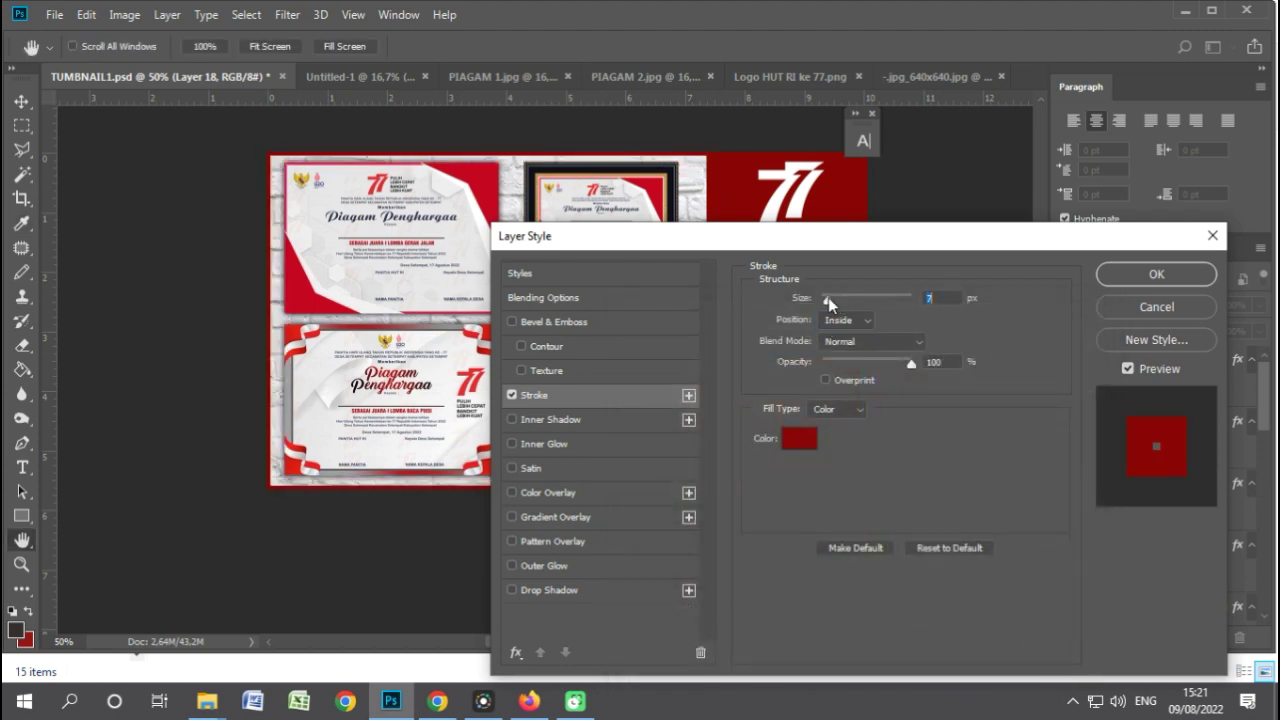
click(511, 395)
click(1107, 282)
key(ctrl+t)
key(Return)
click(652, 242)
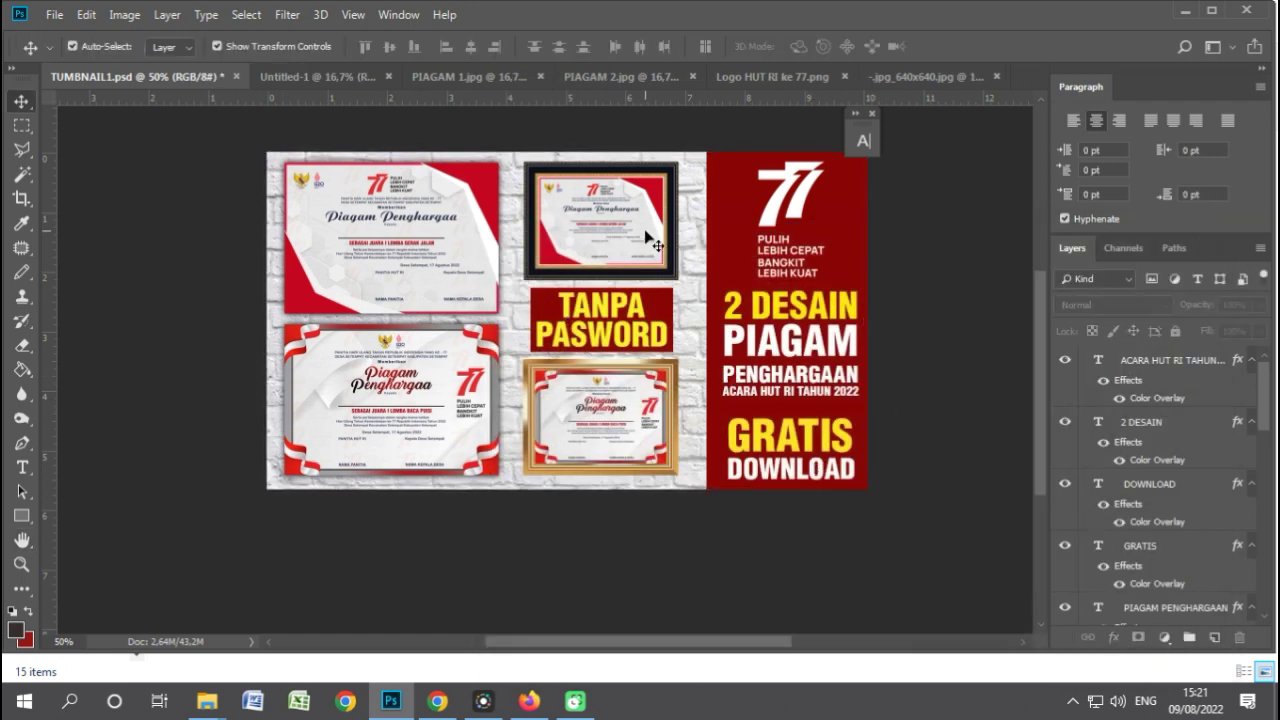
Add default drop shadows to the black-framed and gold-framed certificates (Layers 15 and 16).
click(1112, 638)
click(1150, 623)
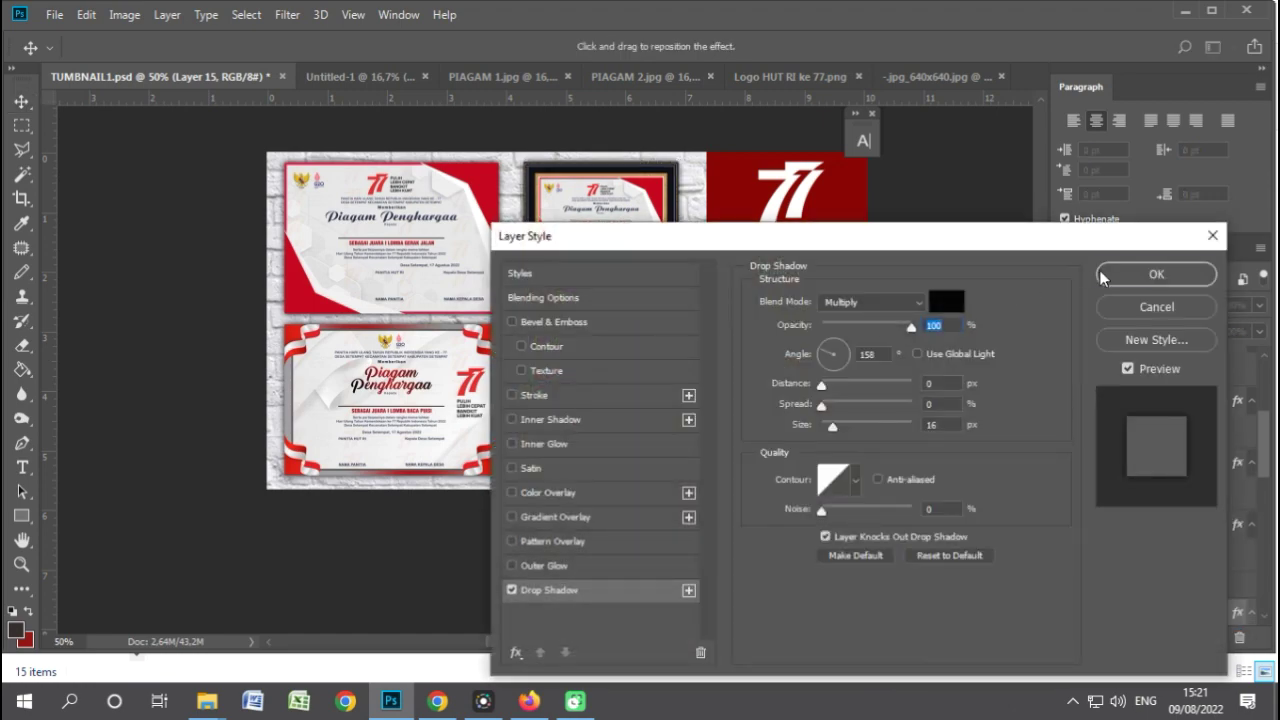
click(1101, 276)
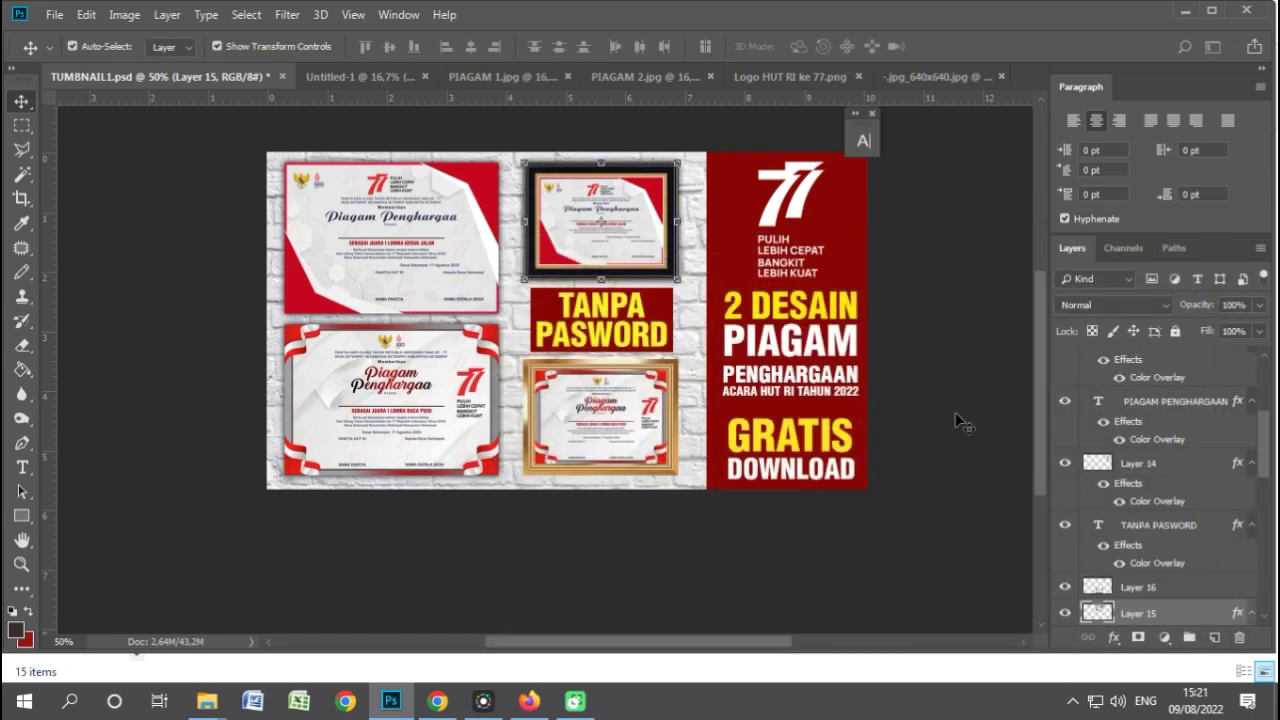
click(1112, 638)
click(1148, 623)
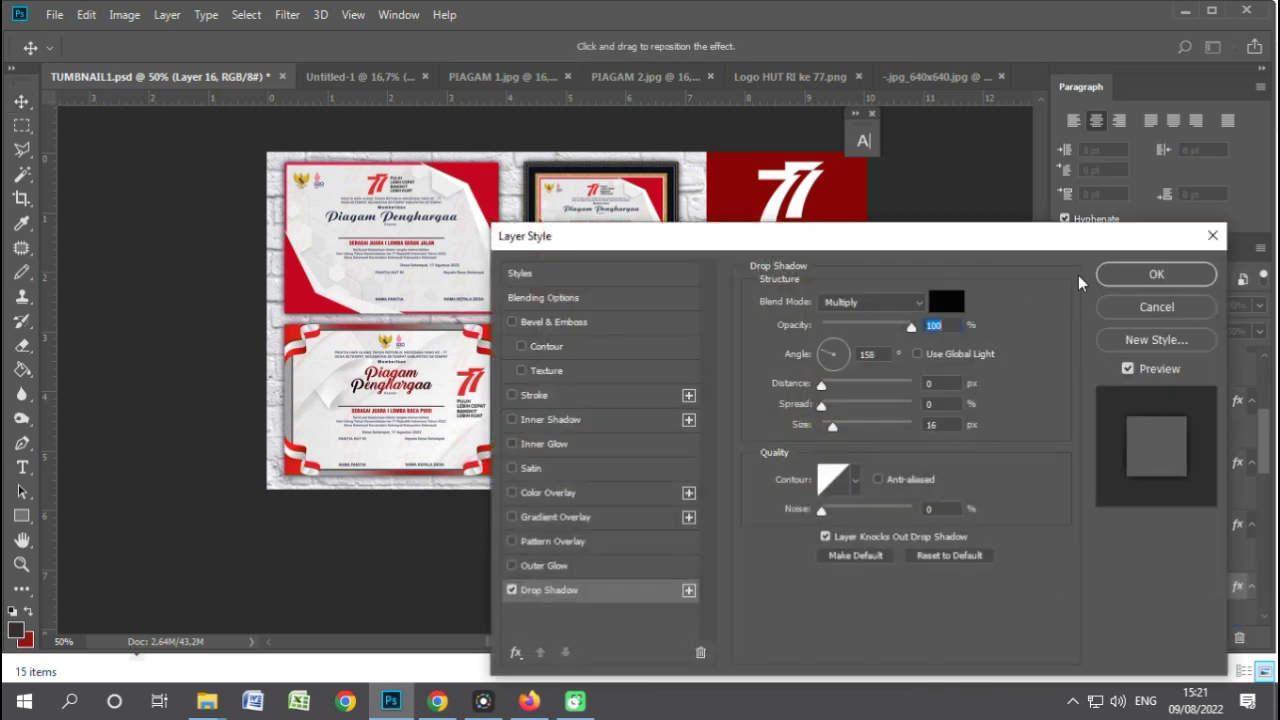
click(1102, 275)
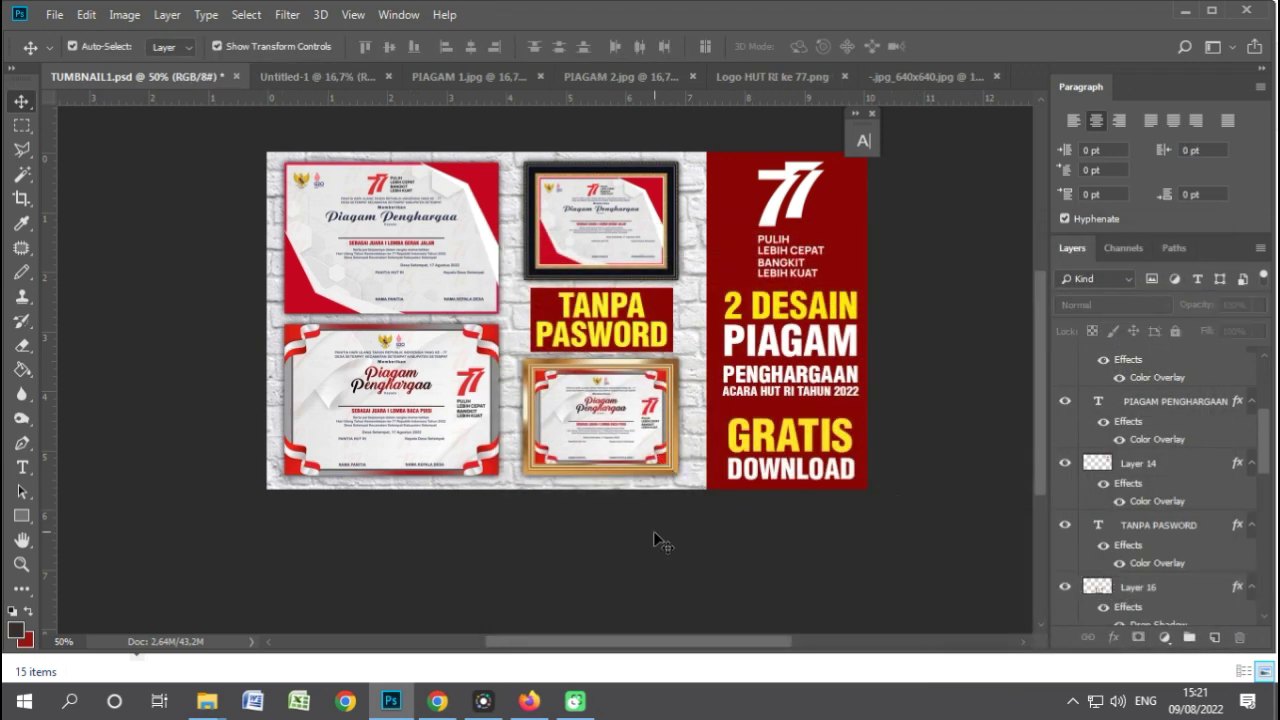
click(647, 461)
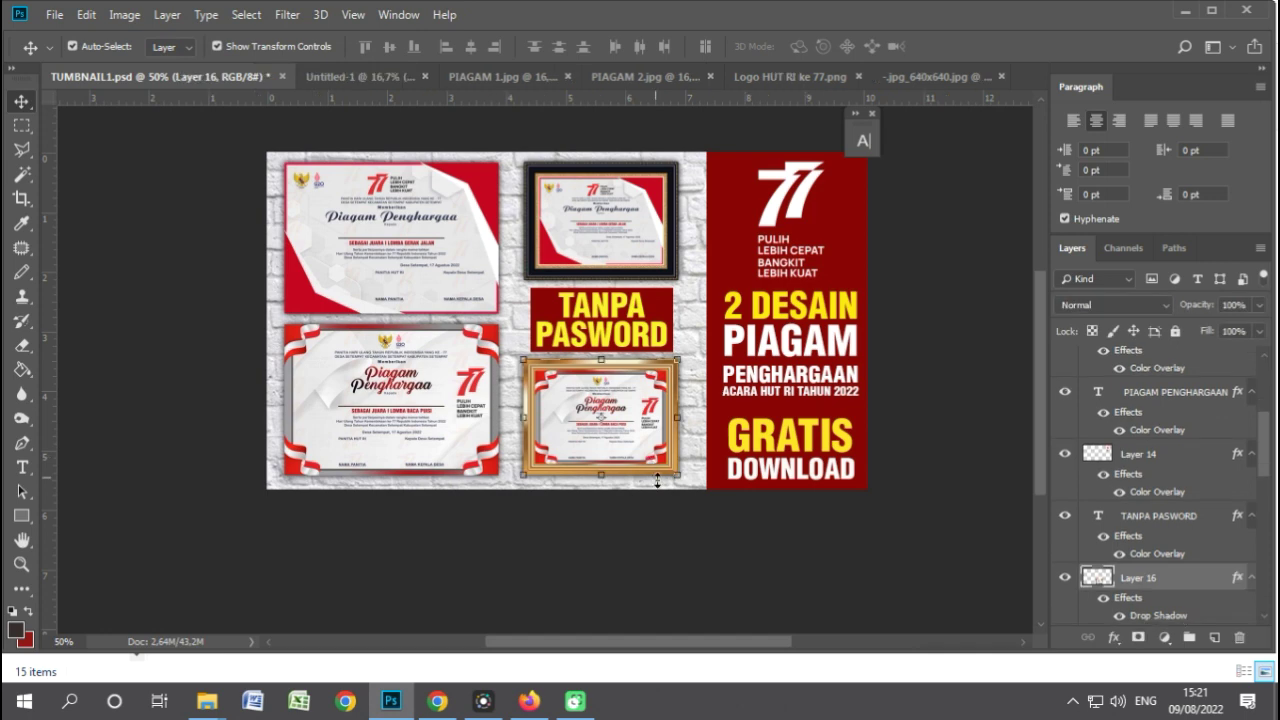
click(675, 510)
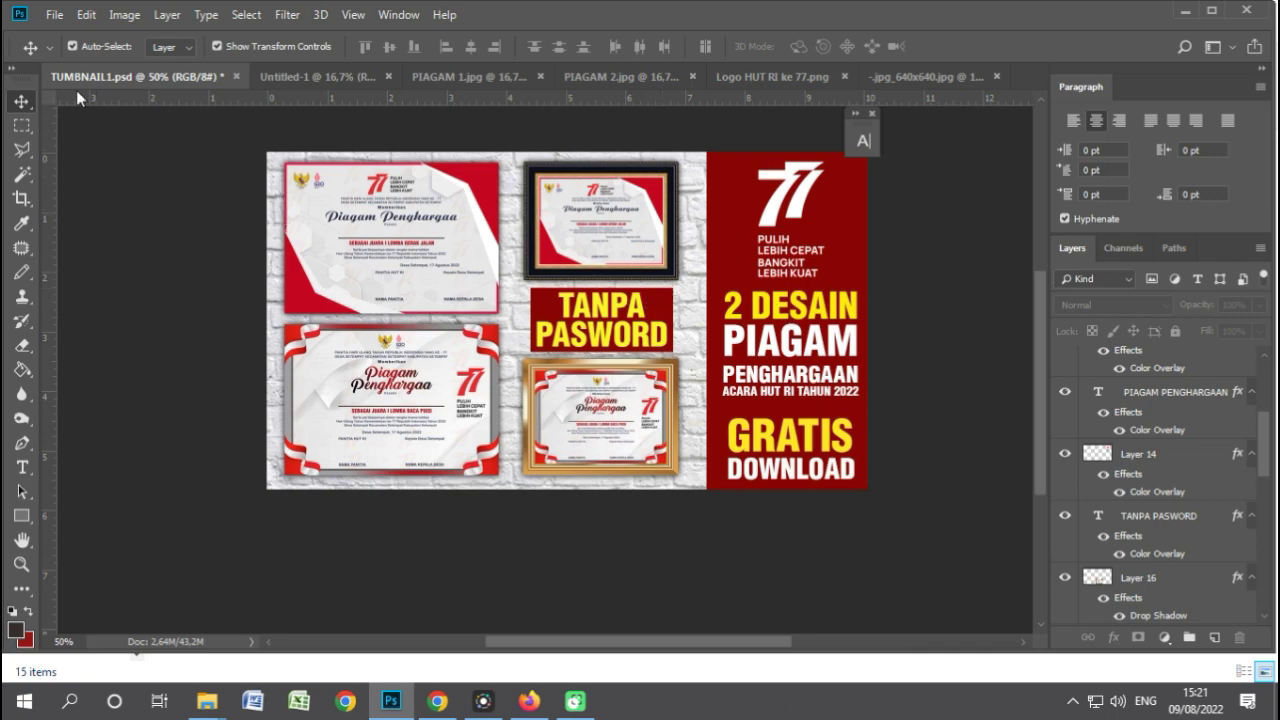
click(55, 15)
Start a JPEG Save As and navigate to the agustus\9 folder.
click(90, 223)
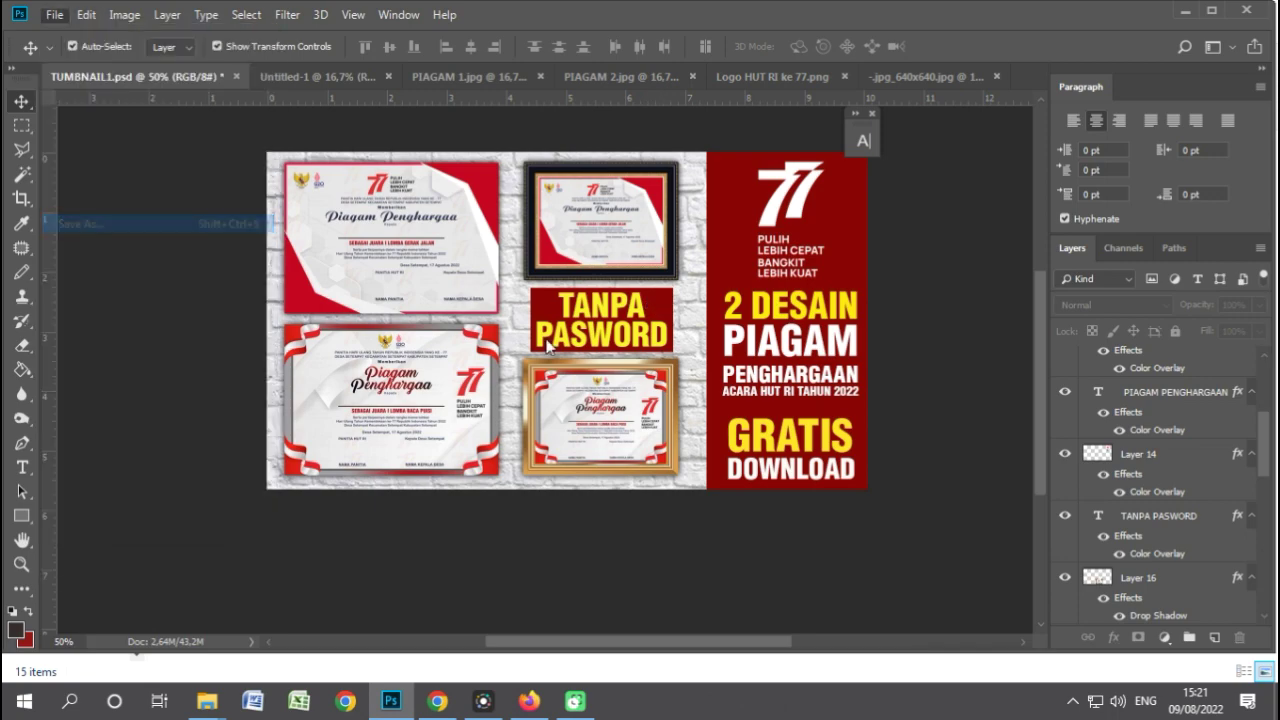
click(515, 503)
click(337, 316)
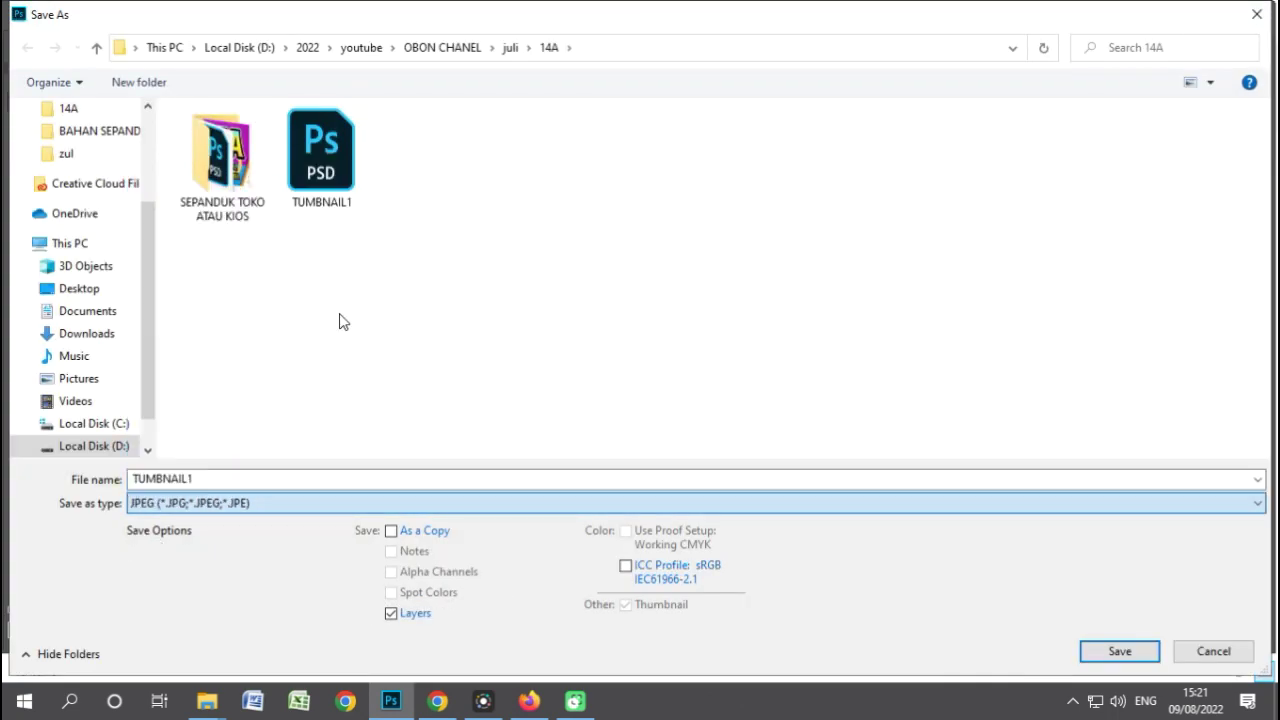
click(97, 50)
click(97, 50)
double_click(237, 188)
click(980, 178)
double_click(980, 178)
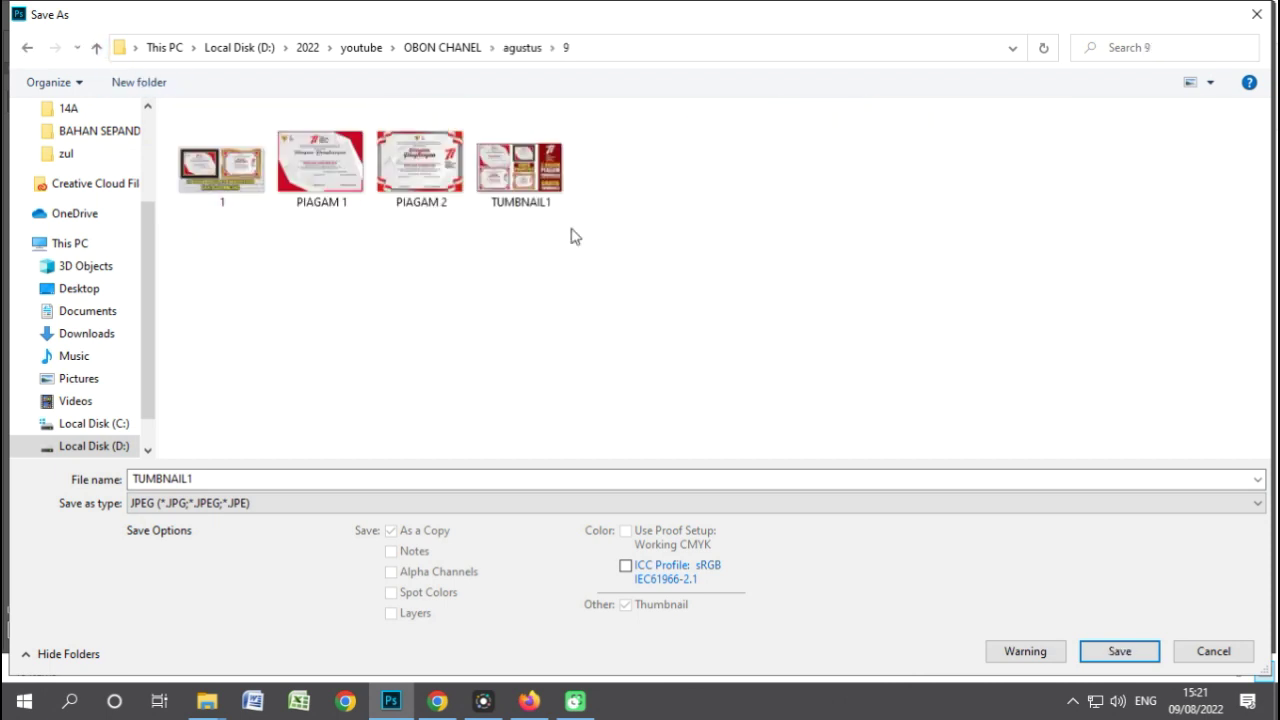
Overwrite TUMBNAIL1.jpg, confirming the replacement and the JPEG quality options.
click(543, 195)
click(1116, 651)
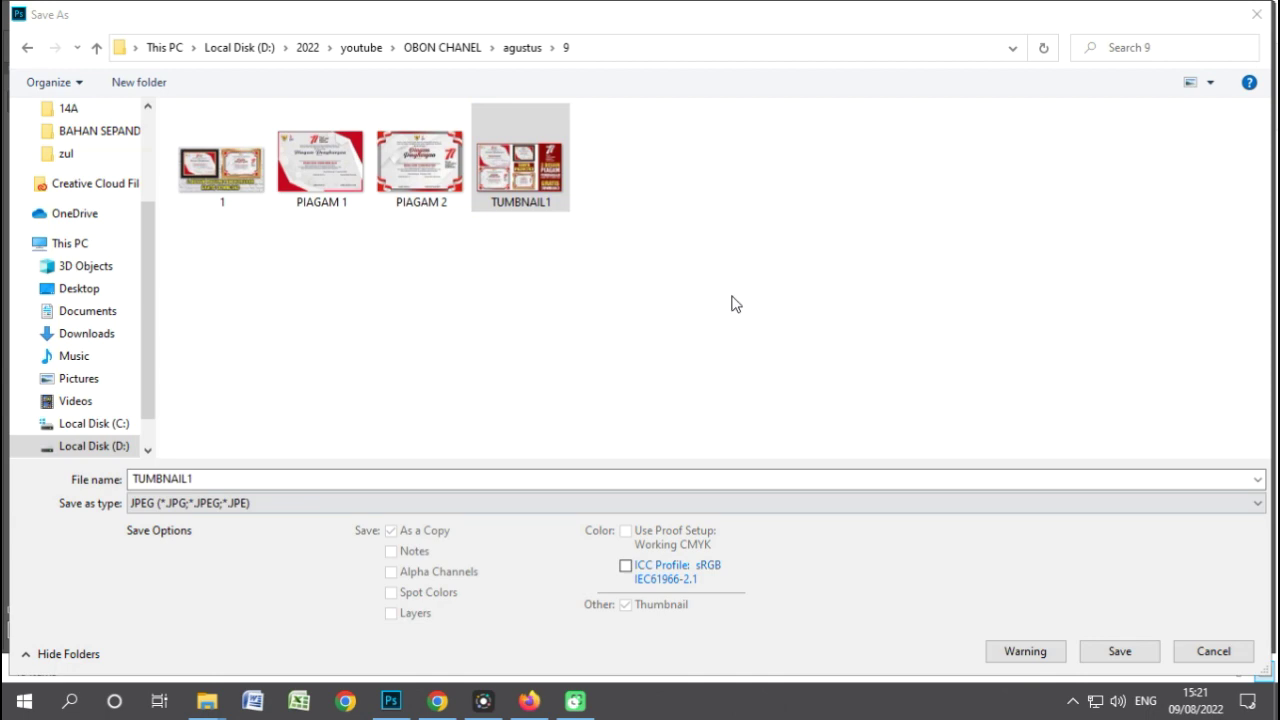
click(1102, 648)
click(714, 353)
click(737, 150)
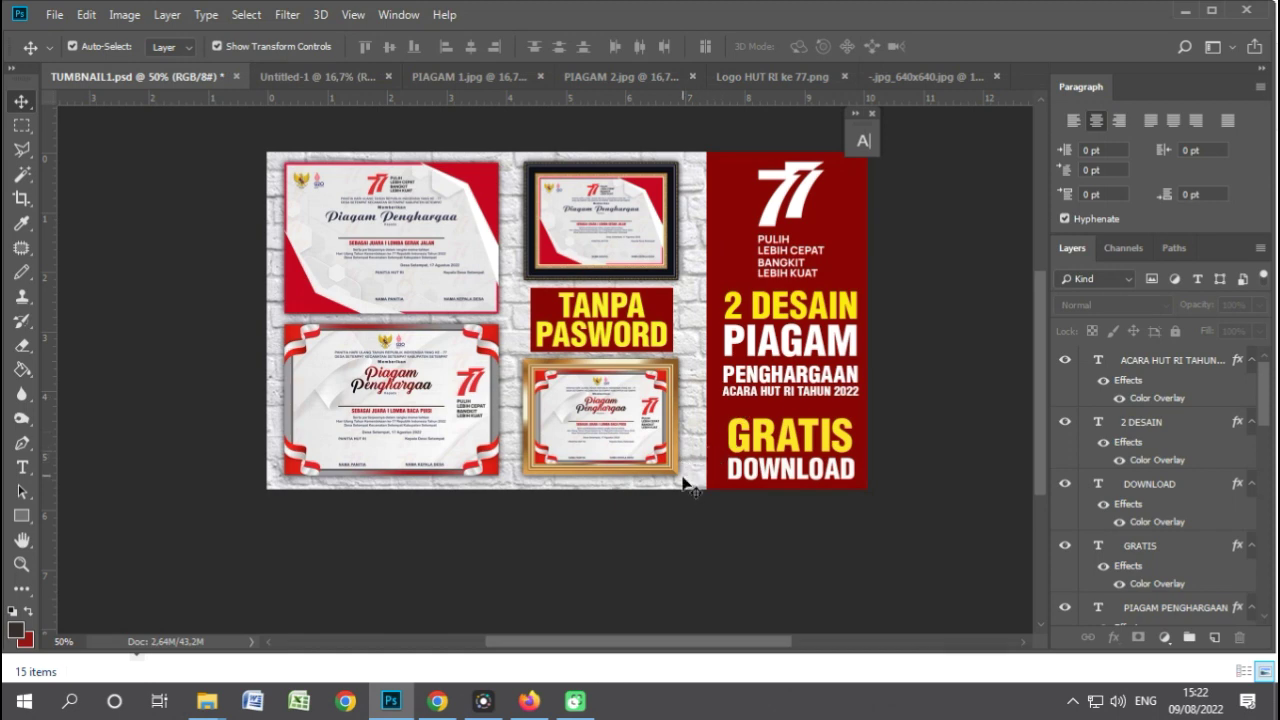
Switch to the -.jpg_640x640.jpg brick-wall image and close it.
click(942, 78)
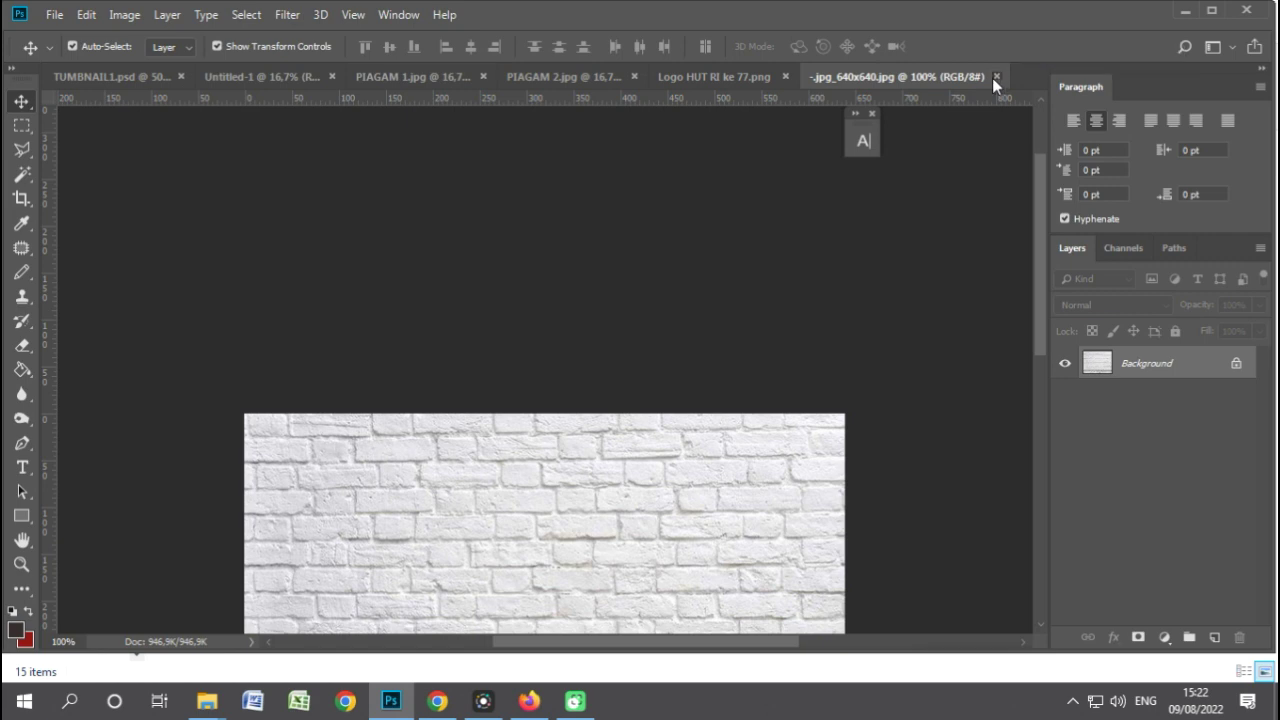
click(997, 77)
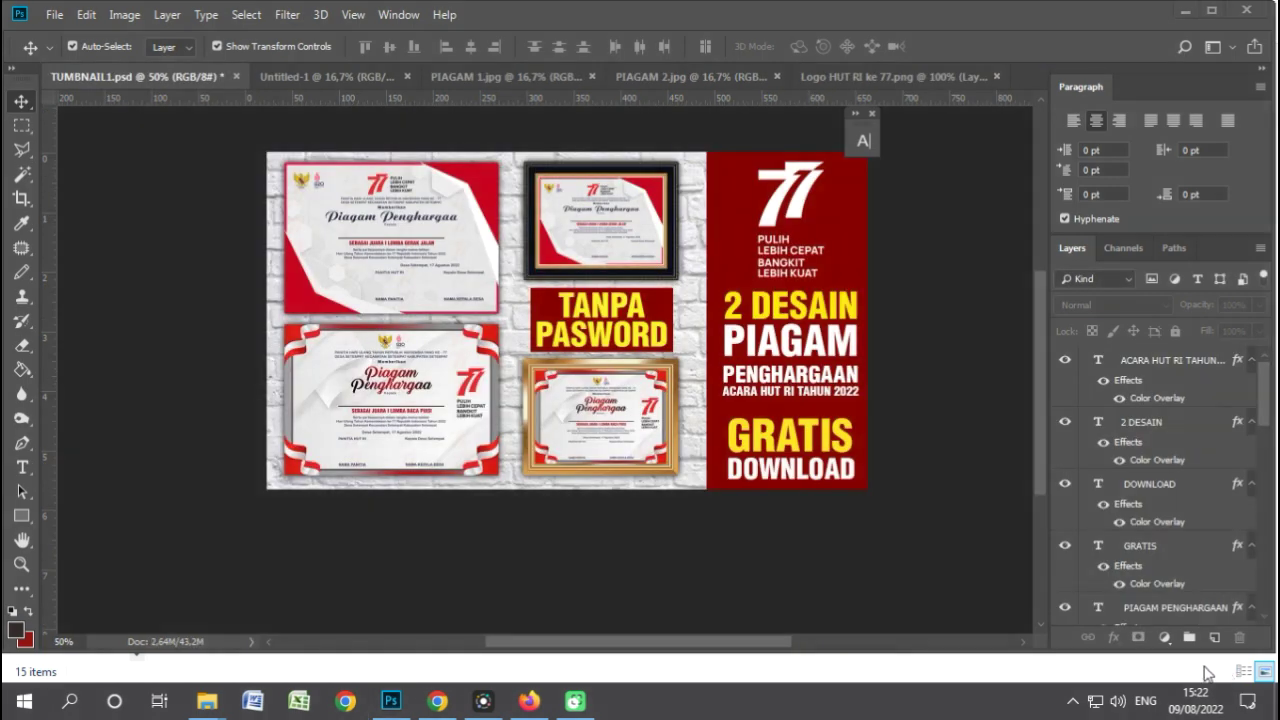